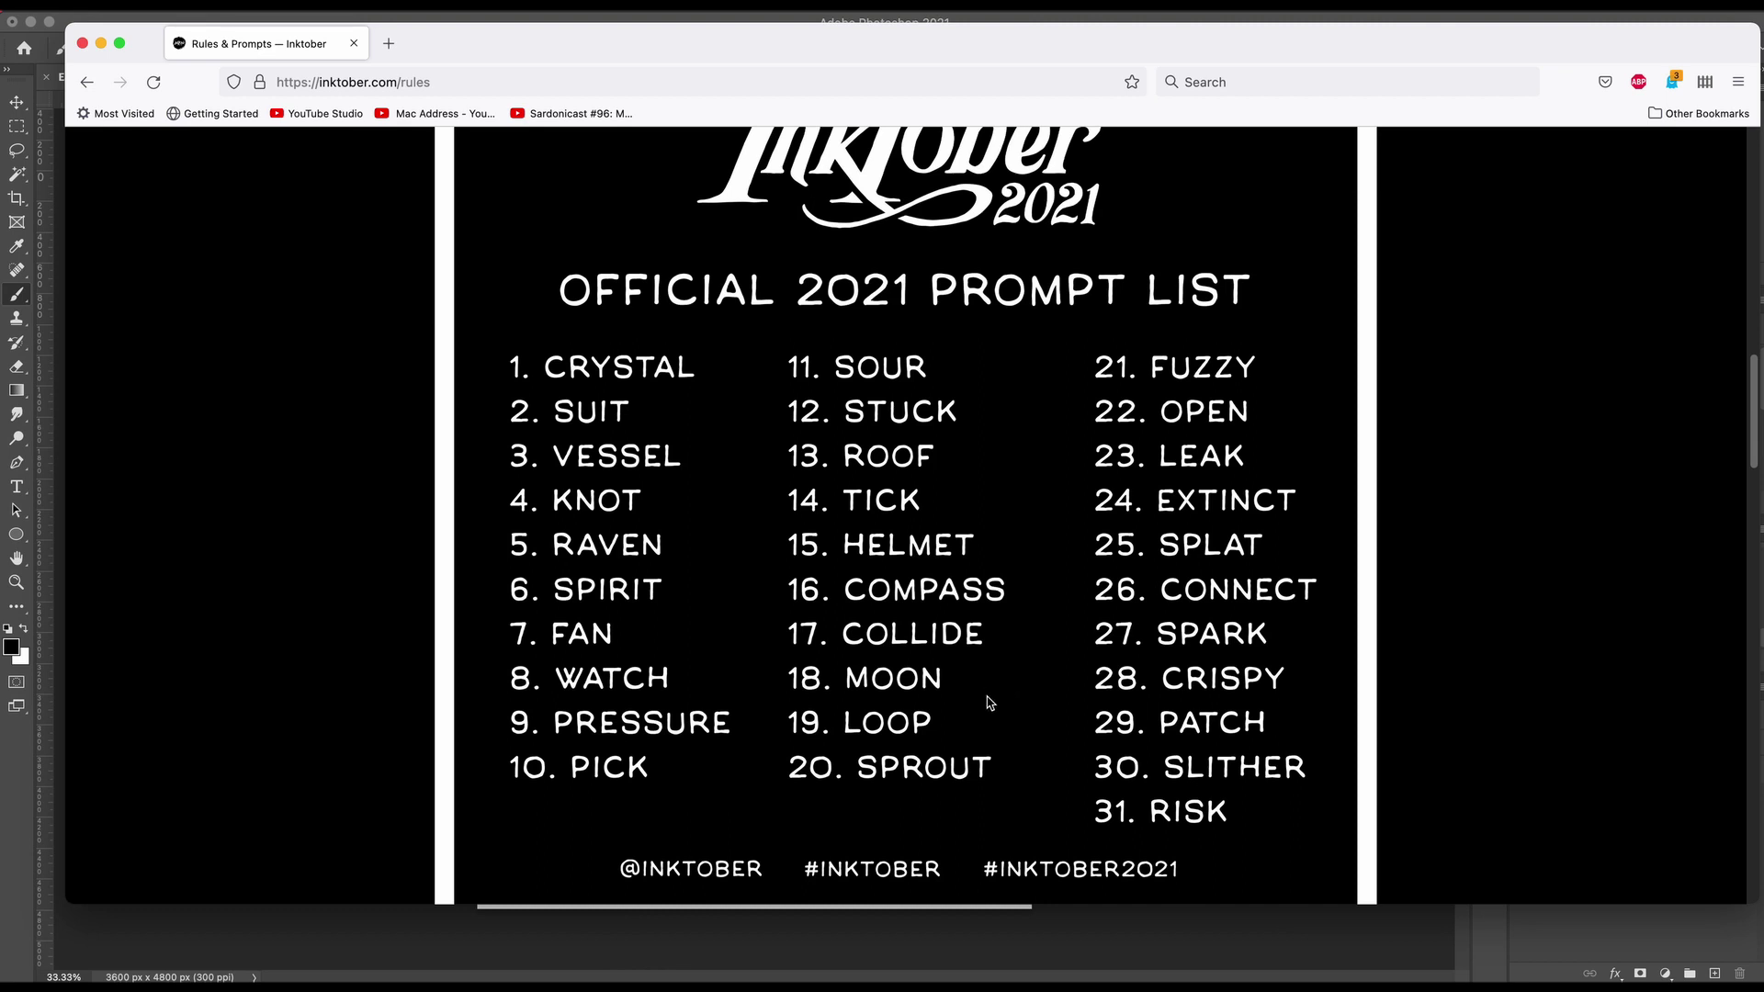
Switch from the browser to Photoshop and check the canvas size in pixels, inches and centimeters without changing it
key(super+m)
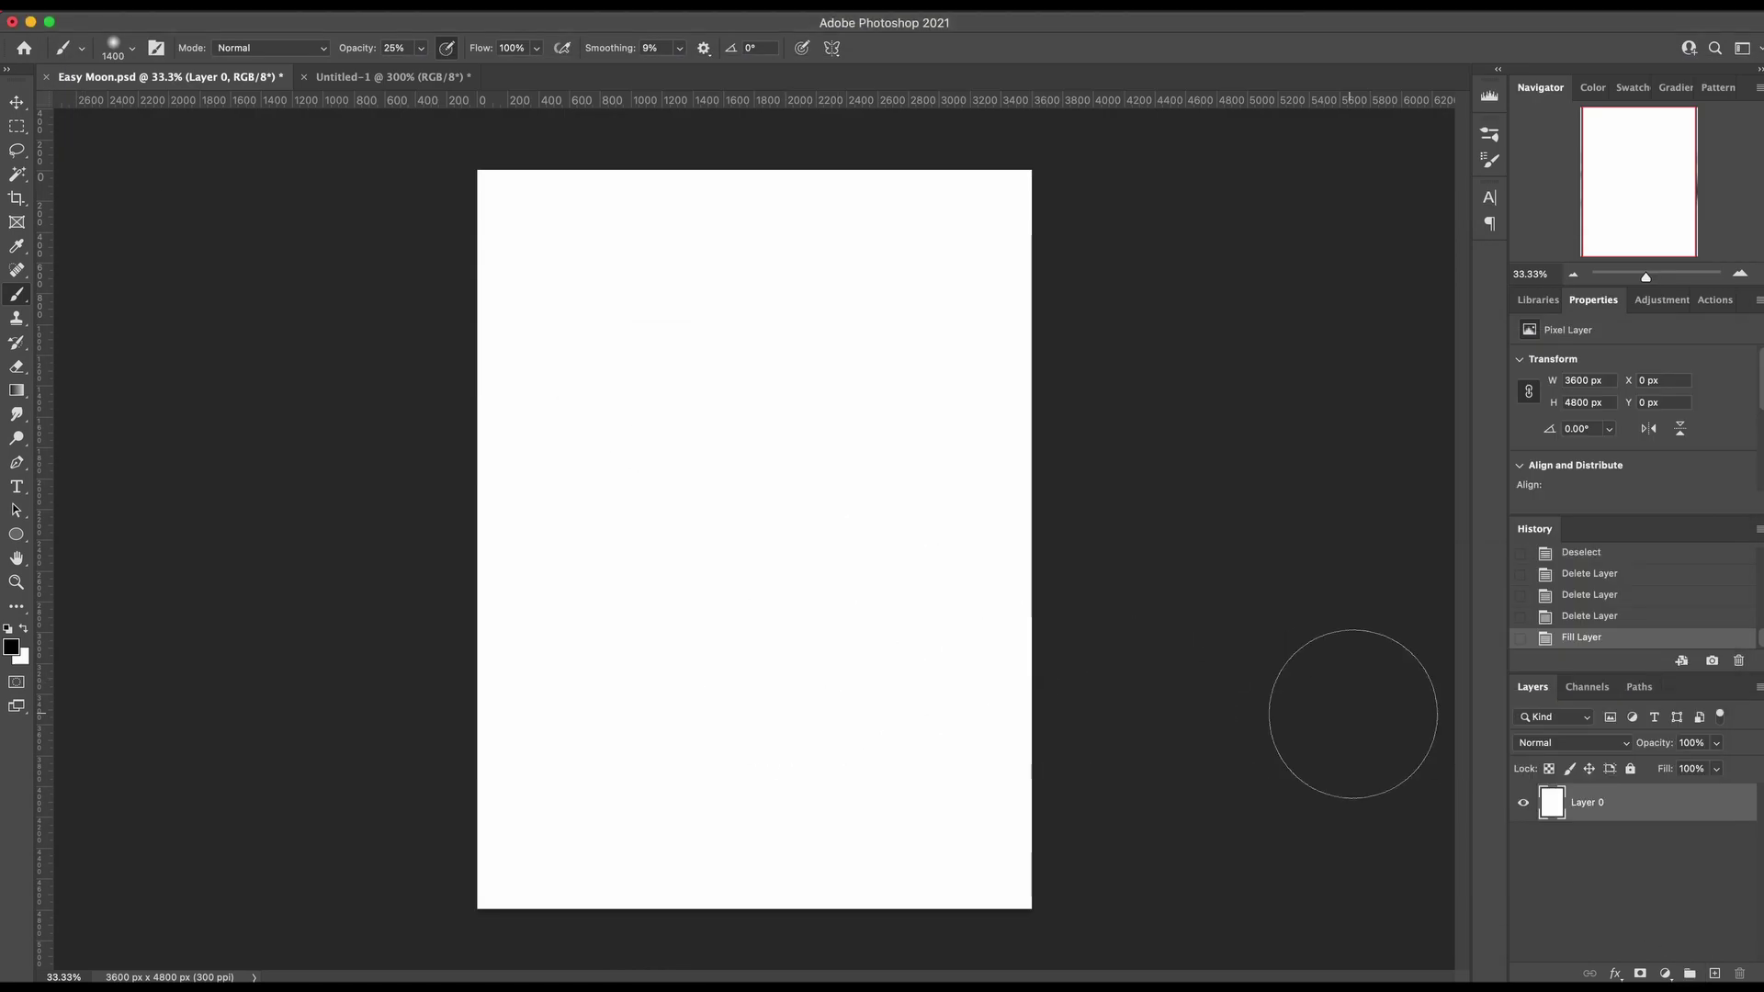
click(223, 8)
click(284, 138)
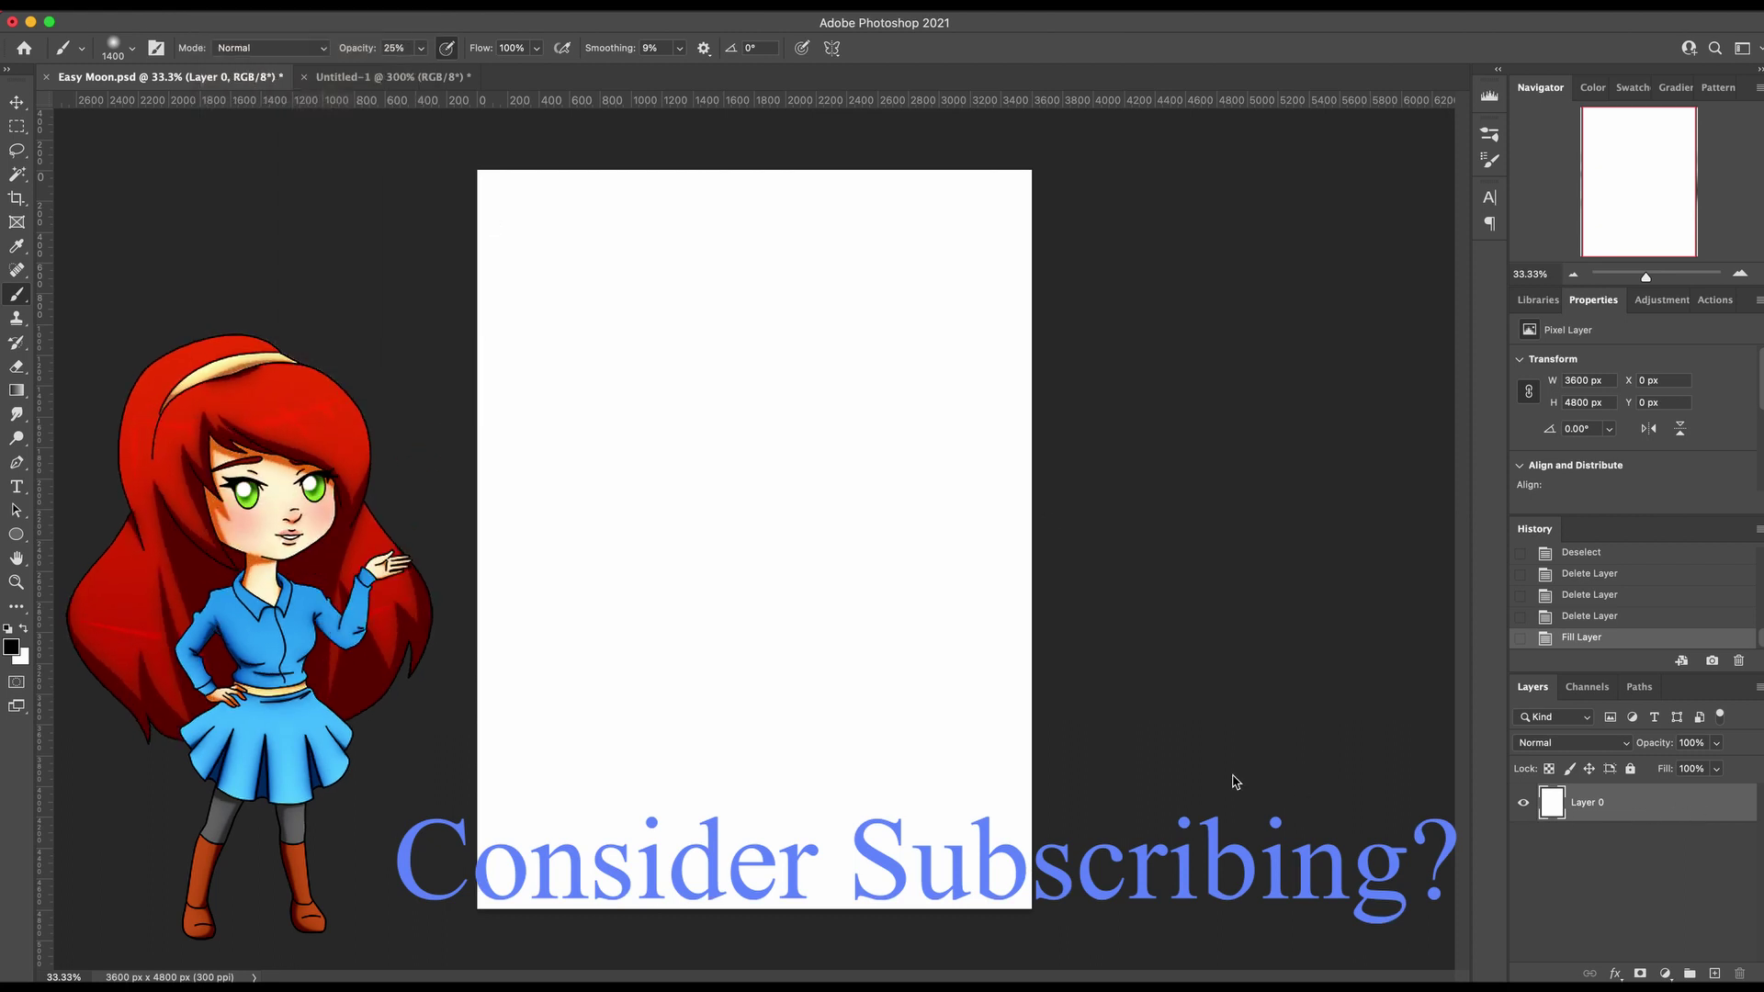
click(1432, 505)
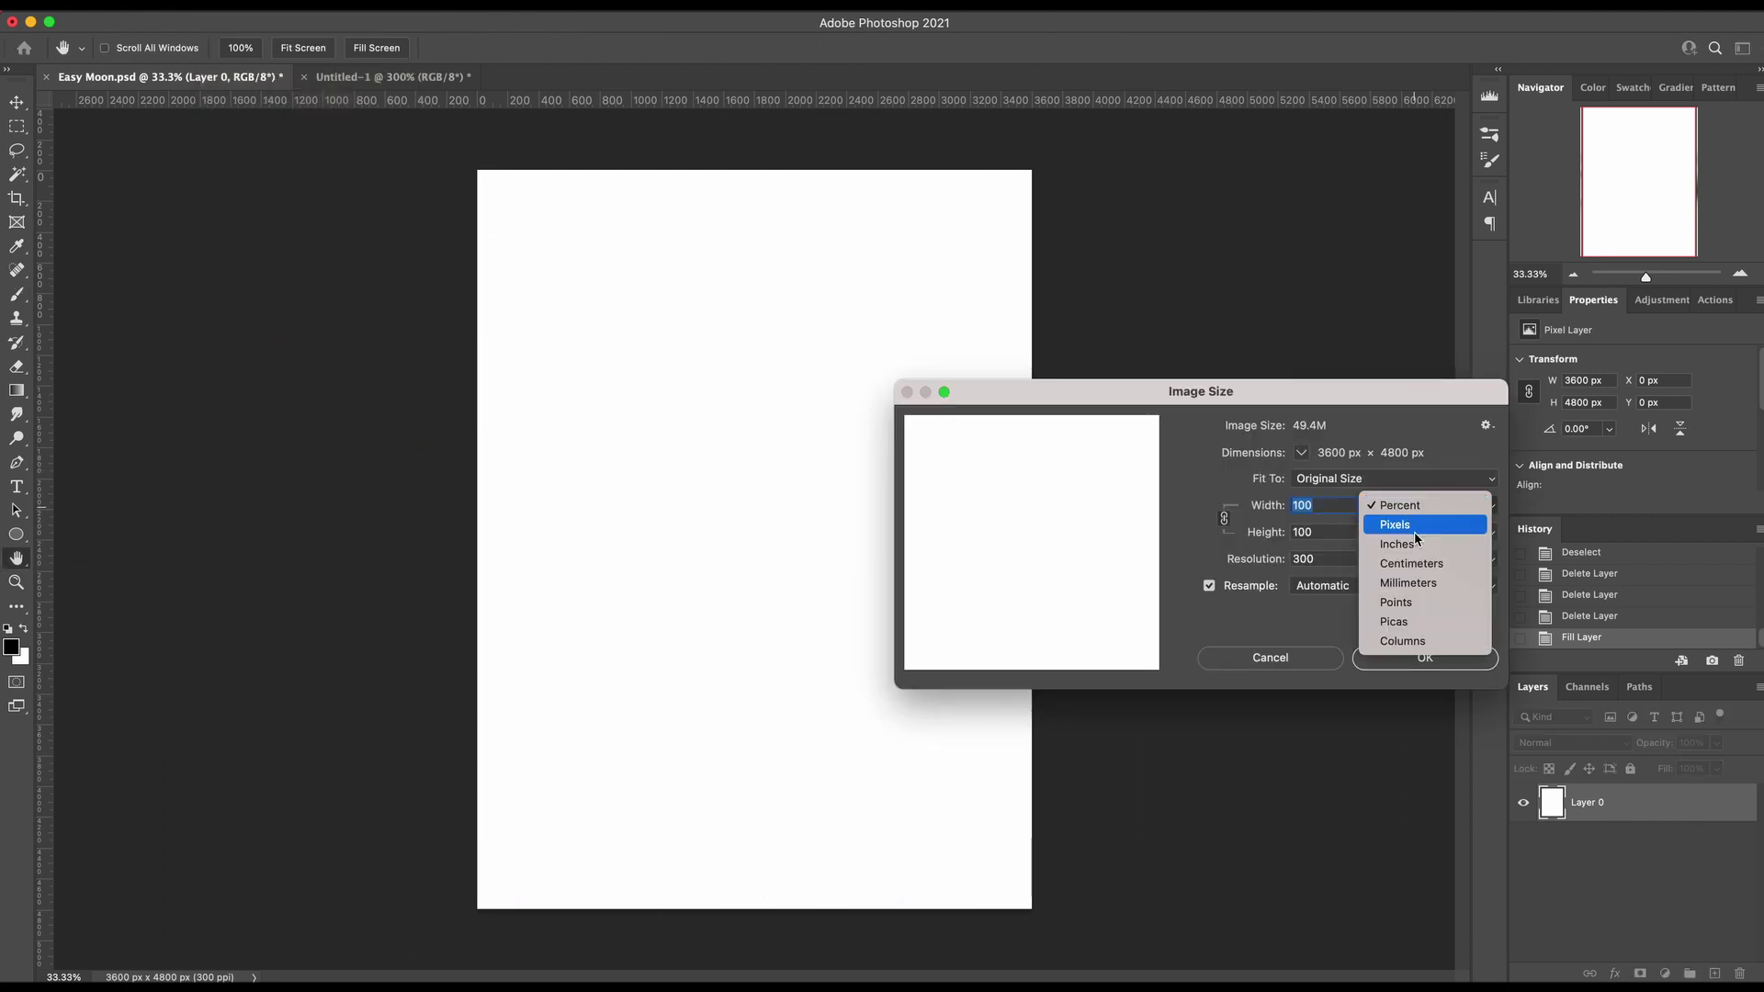
click(1406, 524)
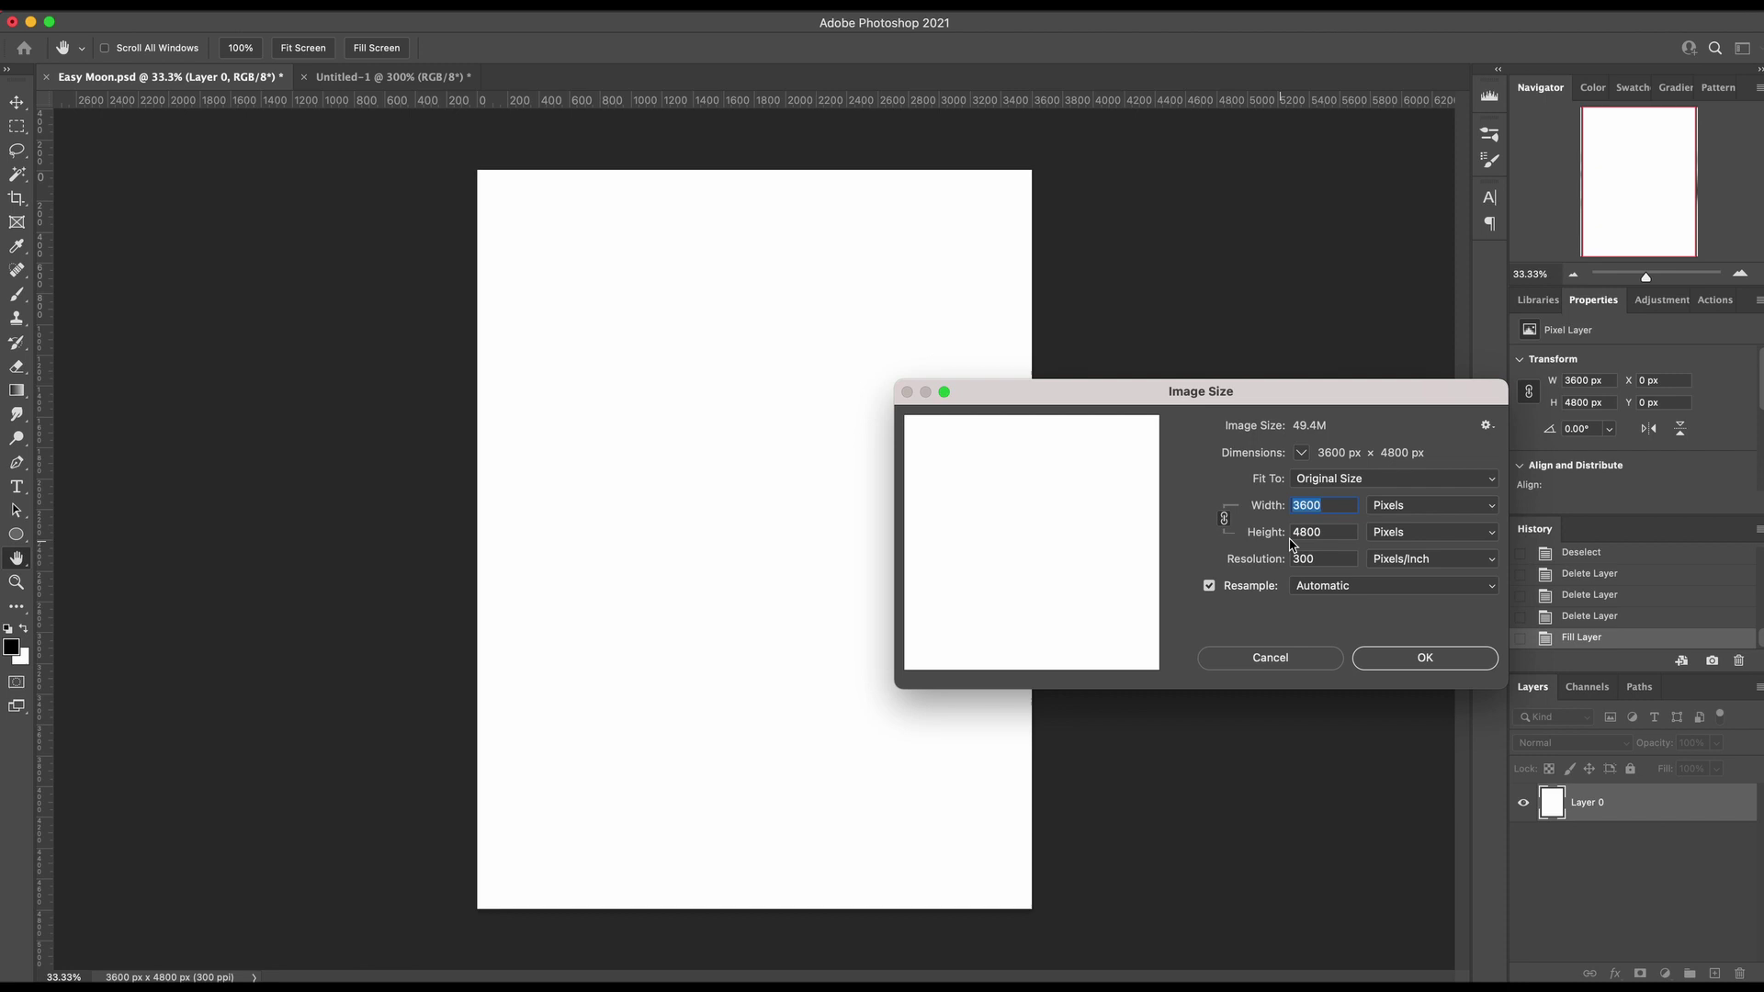
click(1413, 507)
click(1420, 525)
click(1395, 511)
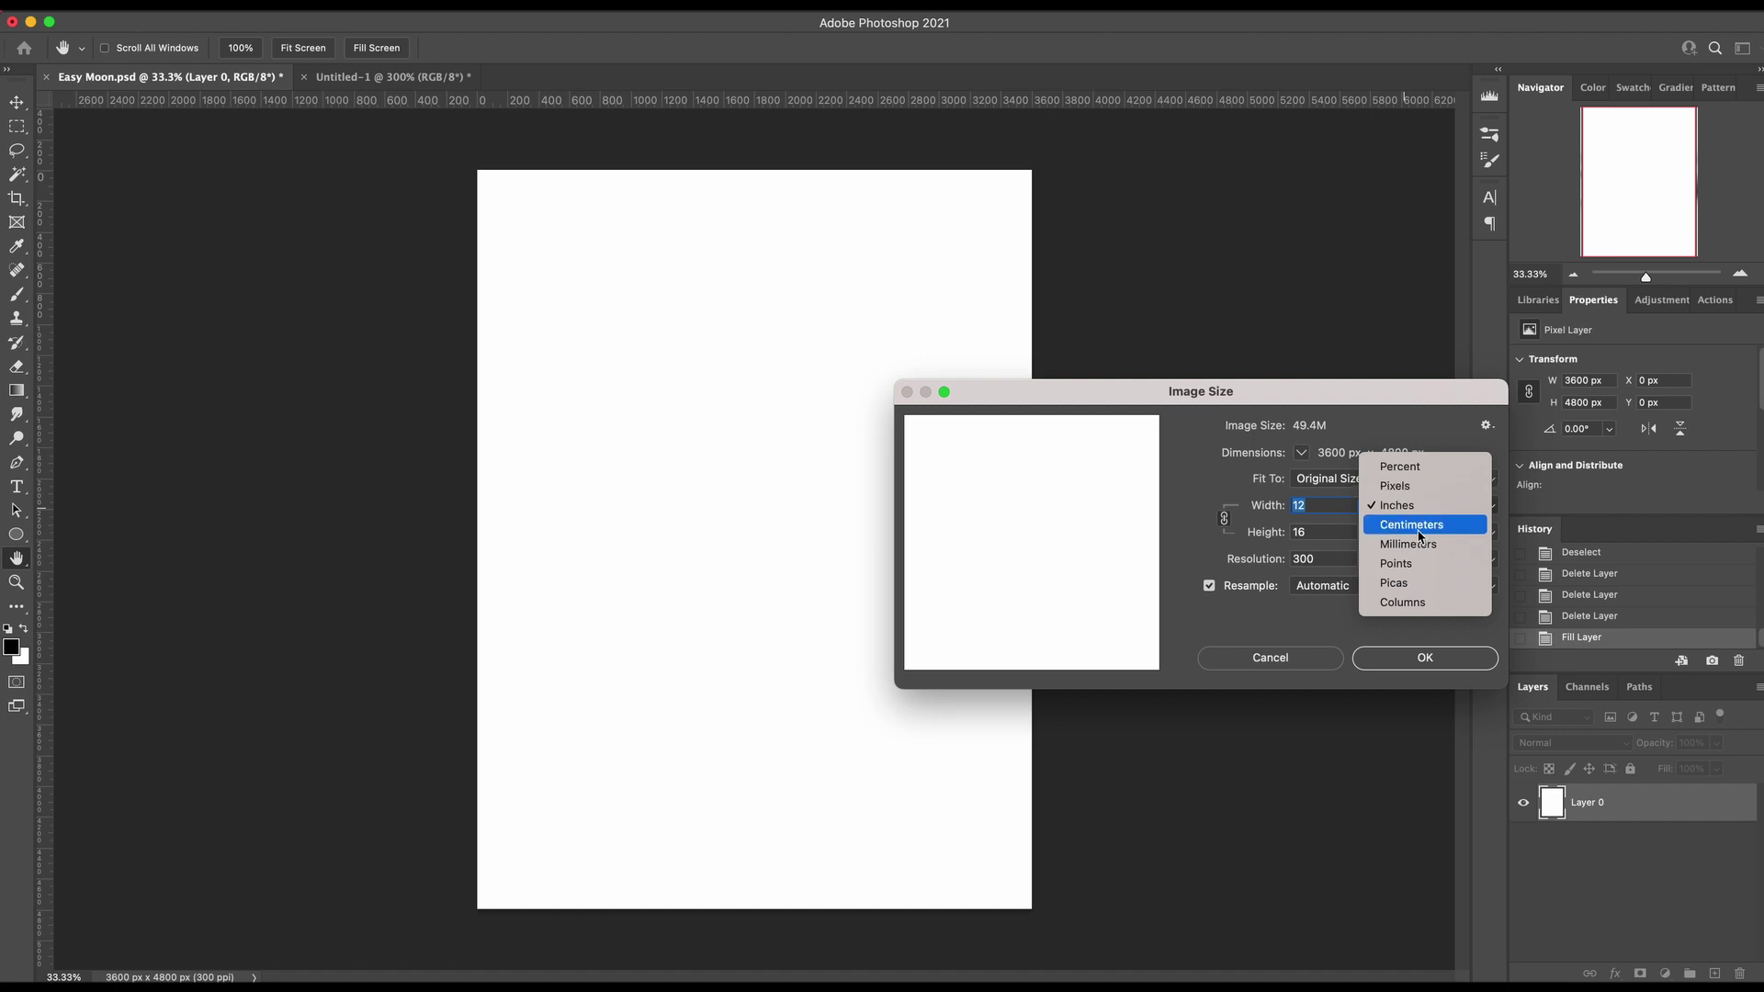
click(1420, 527)
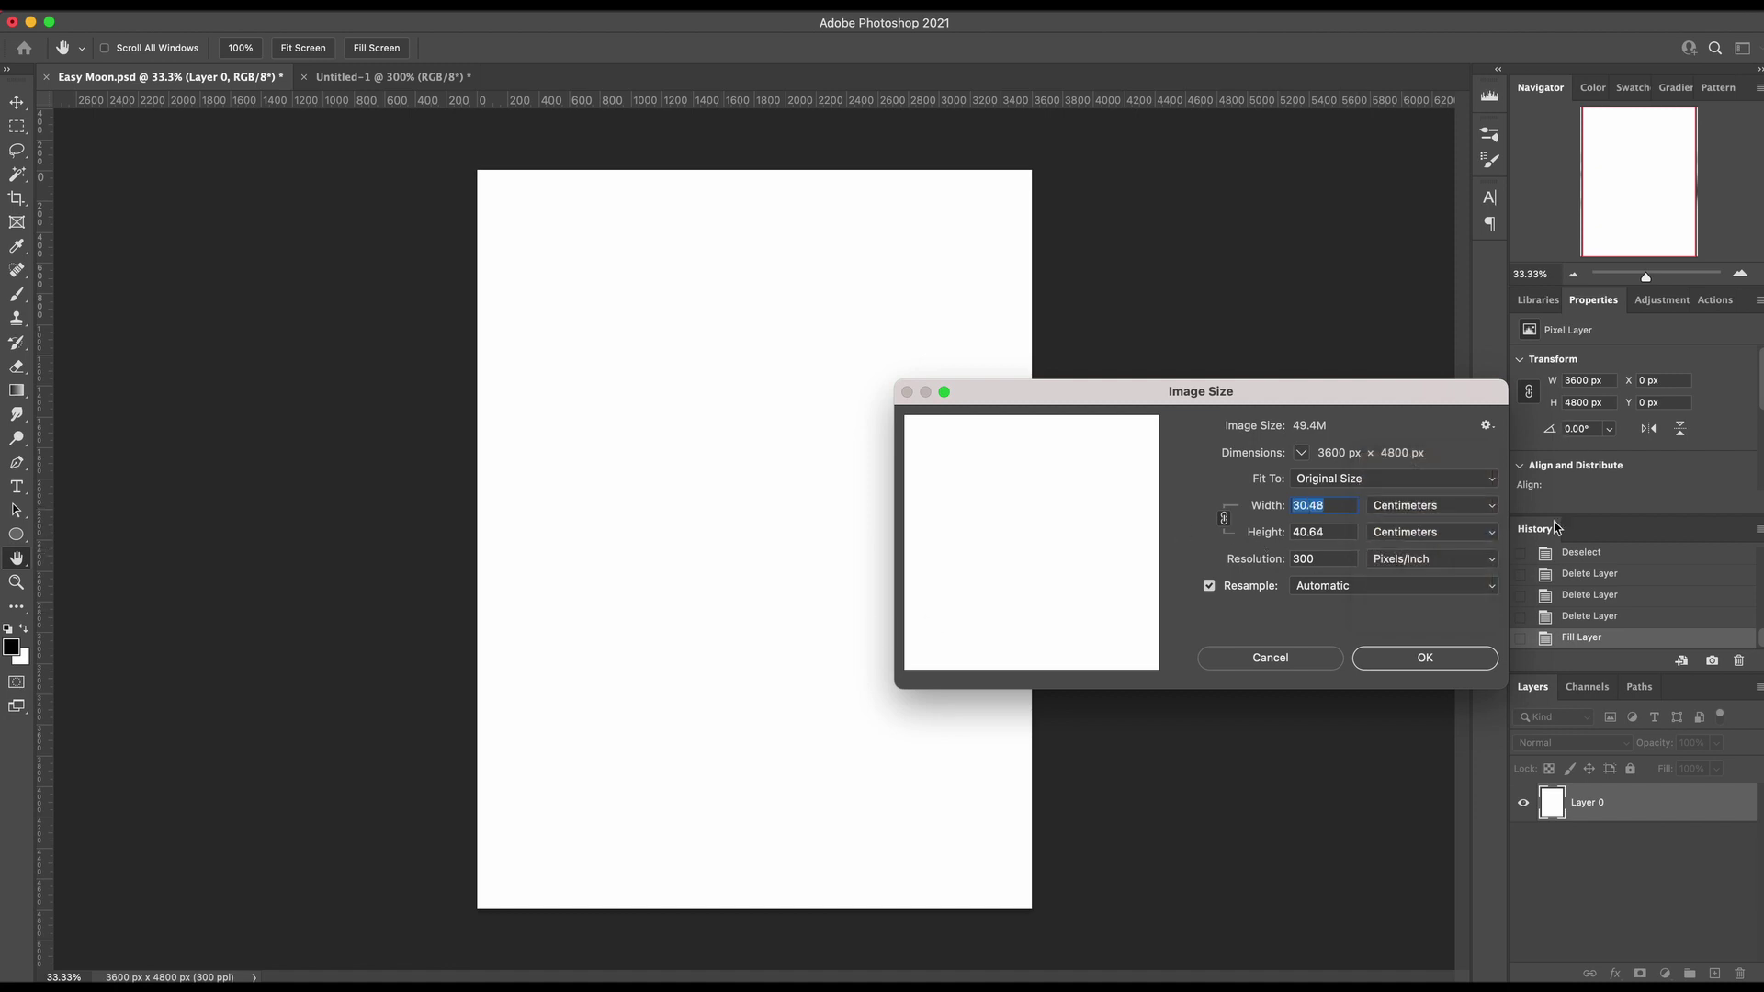
click(1286, 658)
key(b)
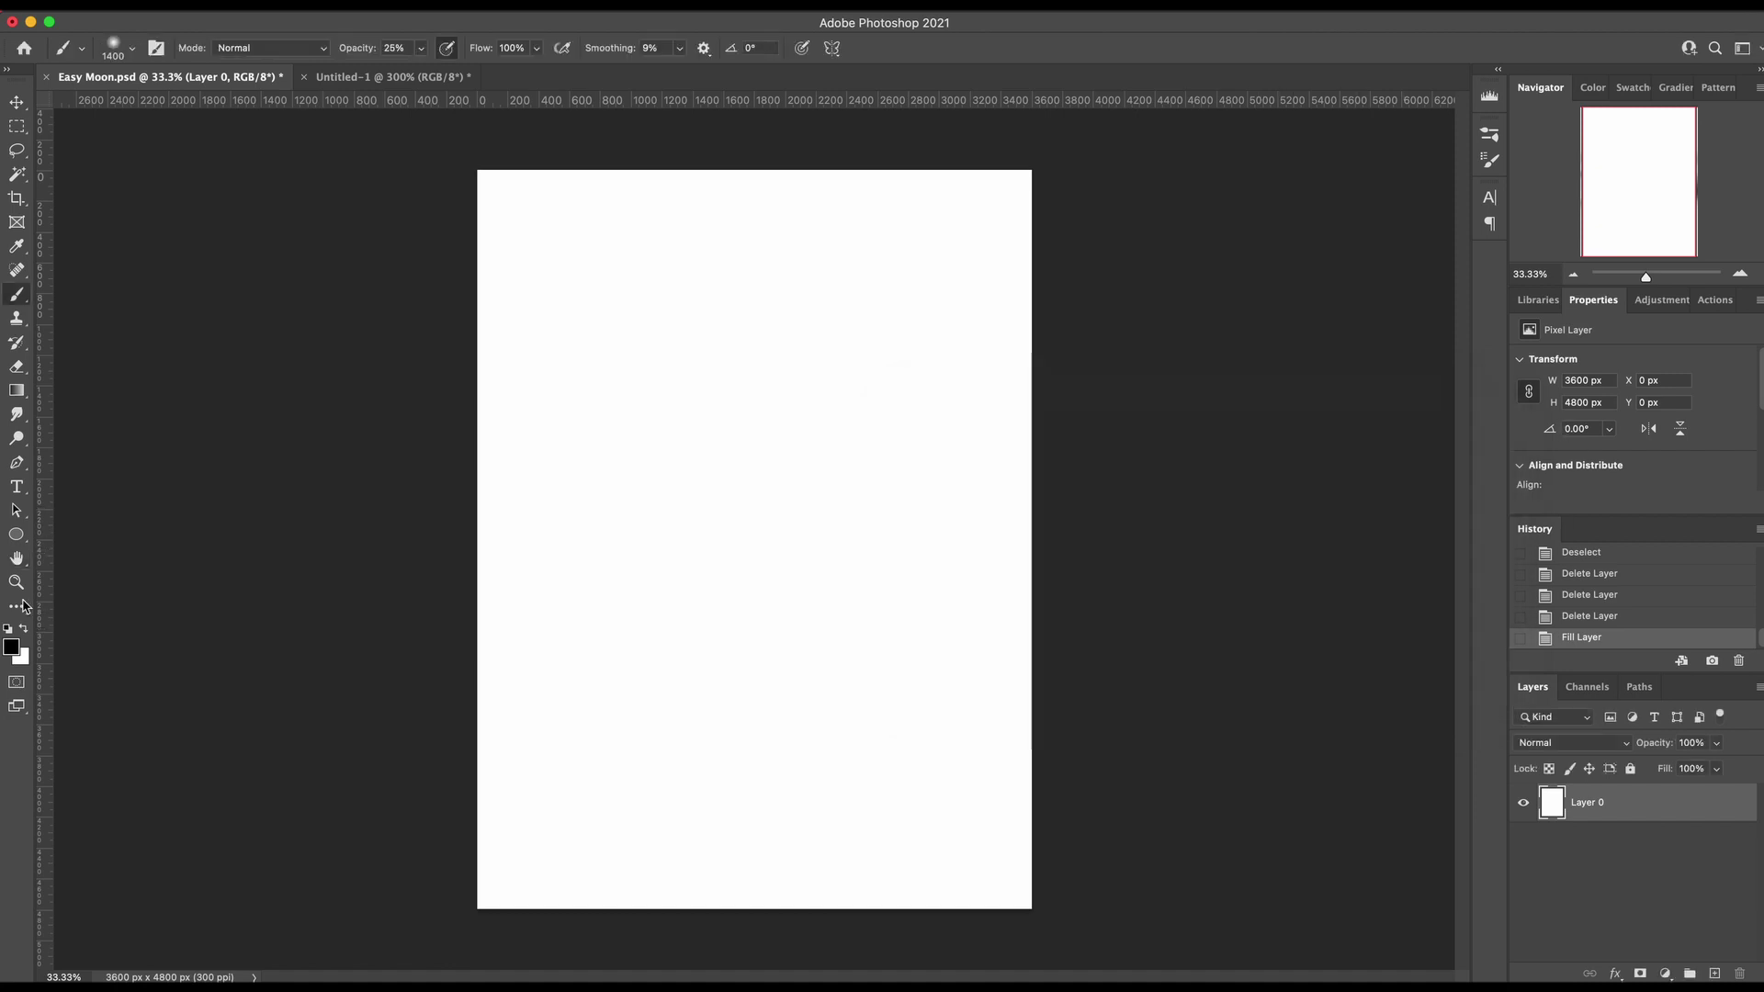
Choose a dark blue-grey foreground color, fill the background layer with it, and swap the foreground and background colors
click(12, 647)
mouse_move(1302, 466)
mouse_down()
mouse_move(1323, 476)
mouse_move(1324, 448)
mouse_move(1322, 480)
mouse_up()
mouse_move(1146, 560)
mouse_down()
mouse_move(1124, 624)
mouse_move(1148, 573)
mouse_up()
click(1484, 375)
key(alt+BackSpace)
key(x)
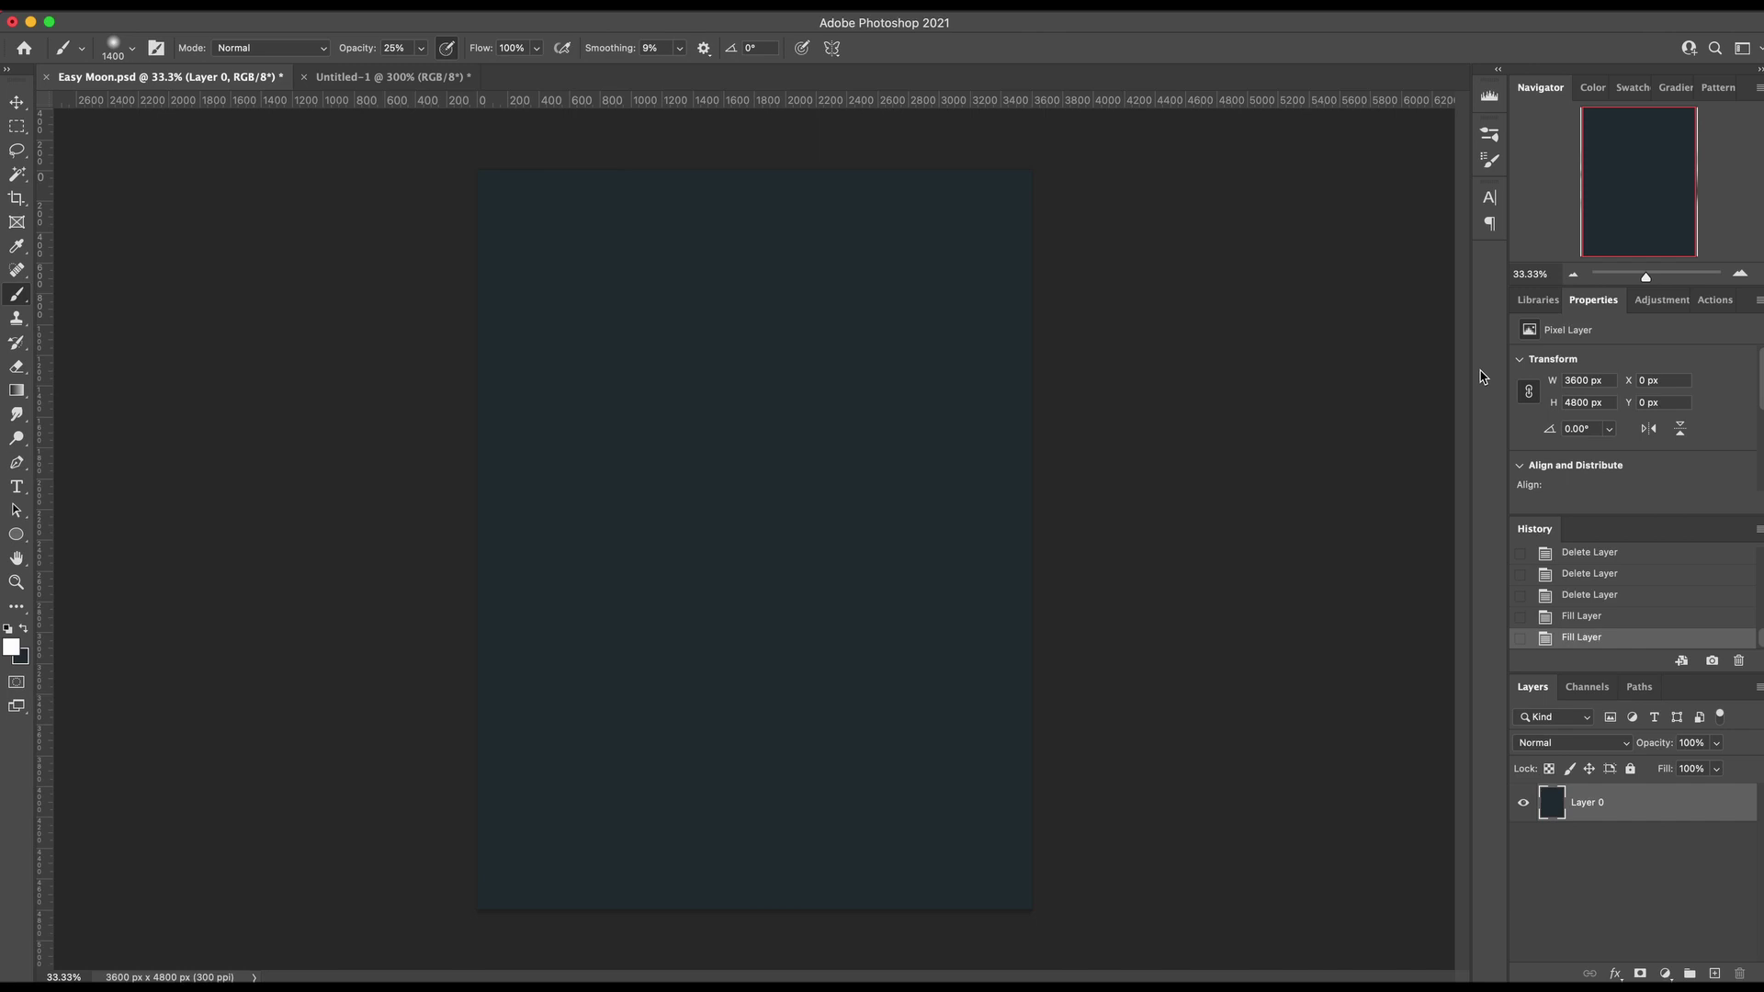
Create a new layer named "Moon" above the background layer
key(shift+super+n)
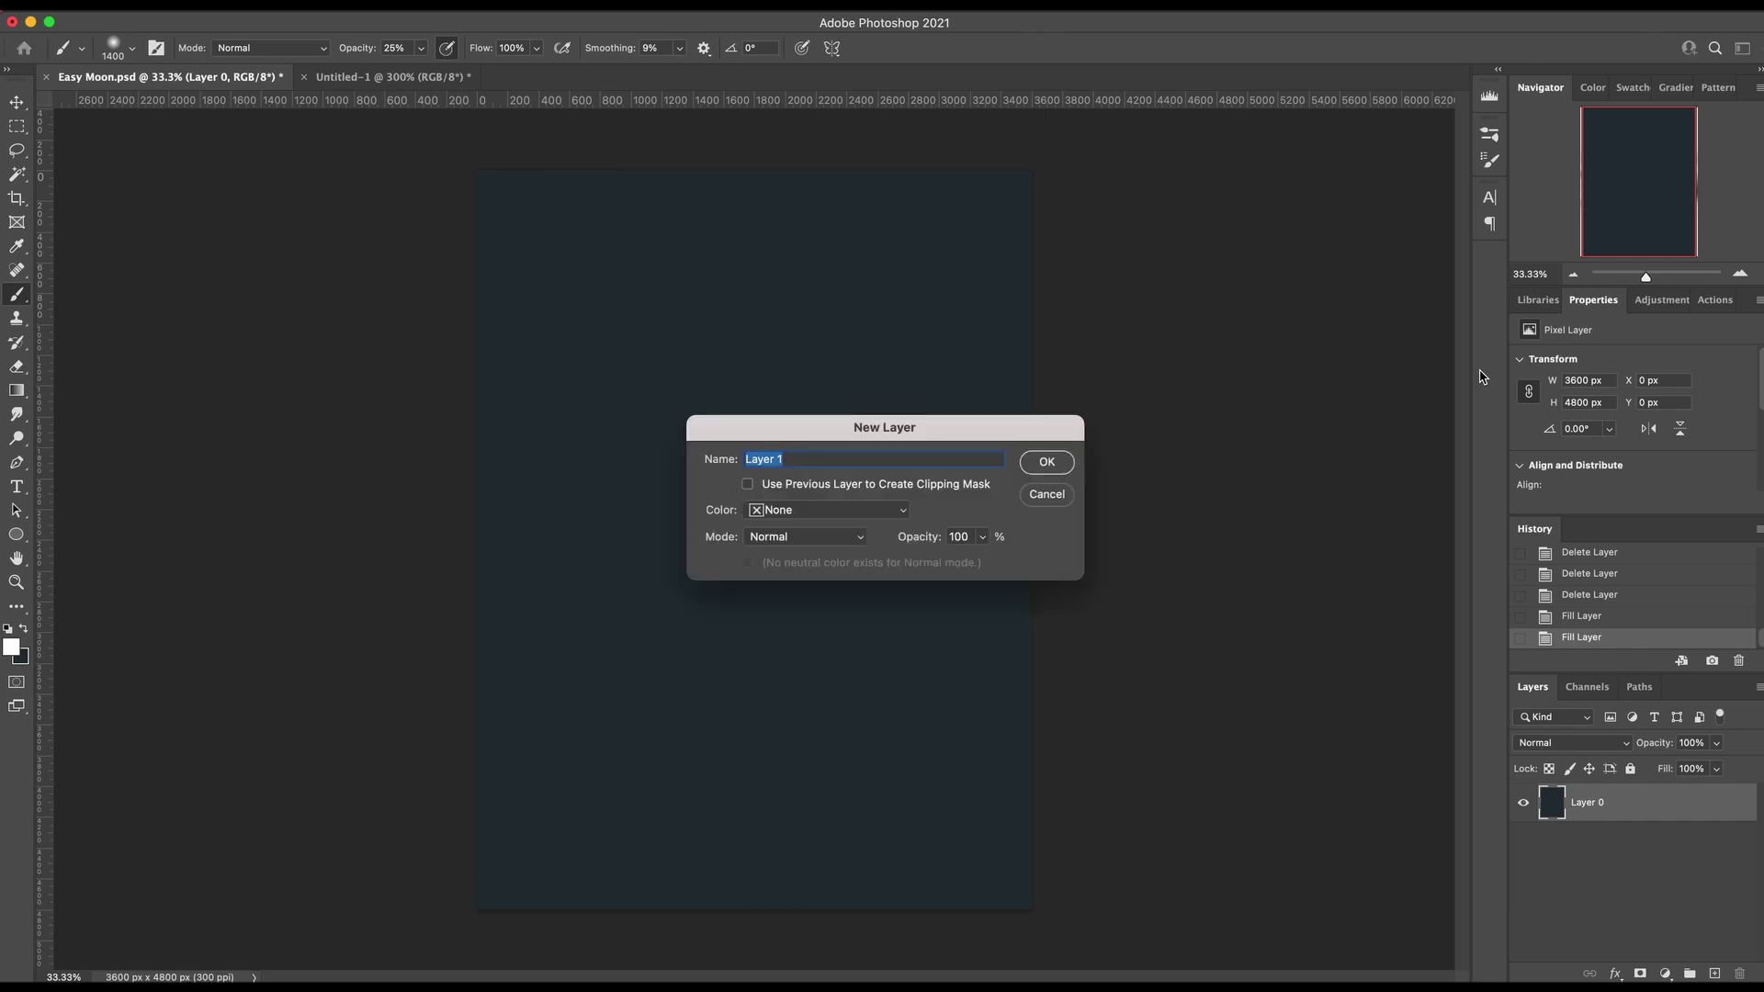
text(Moon)
key(Return)
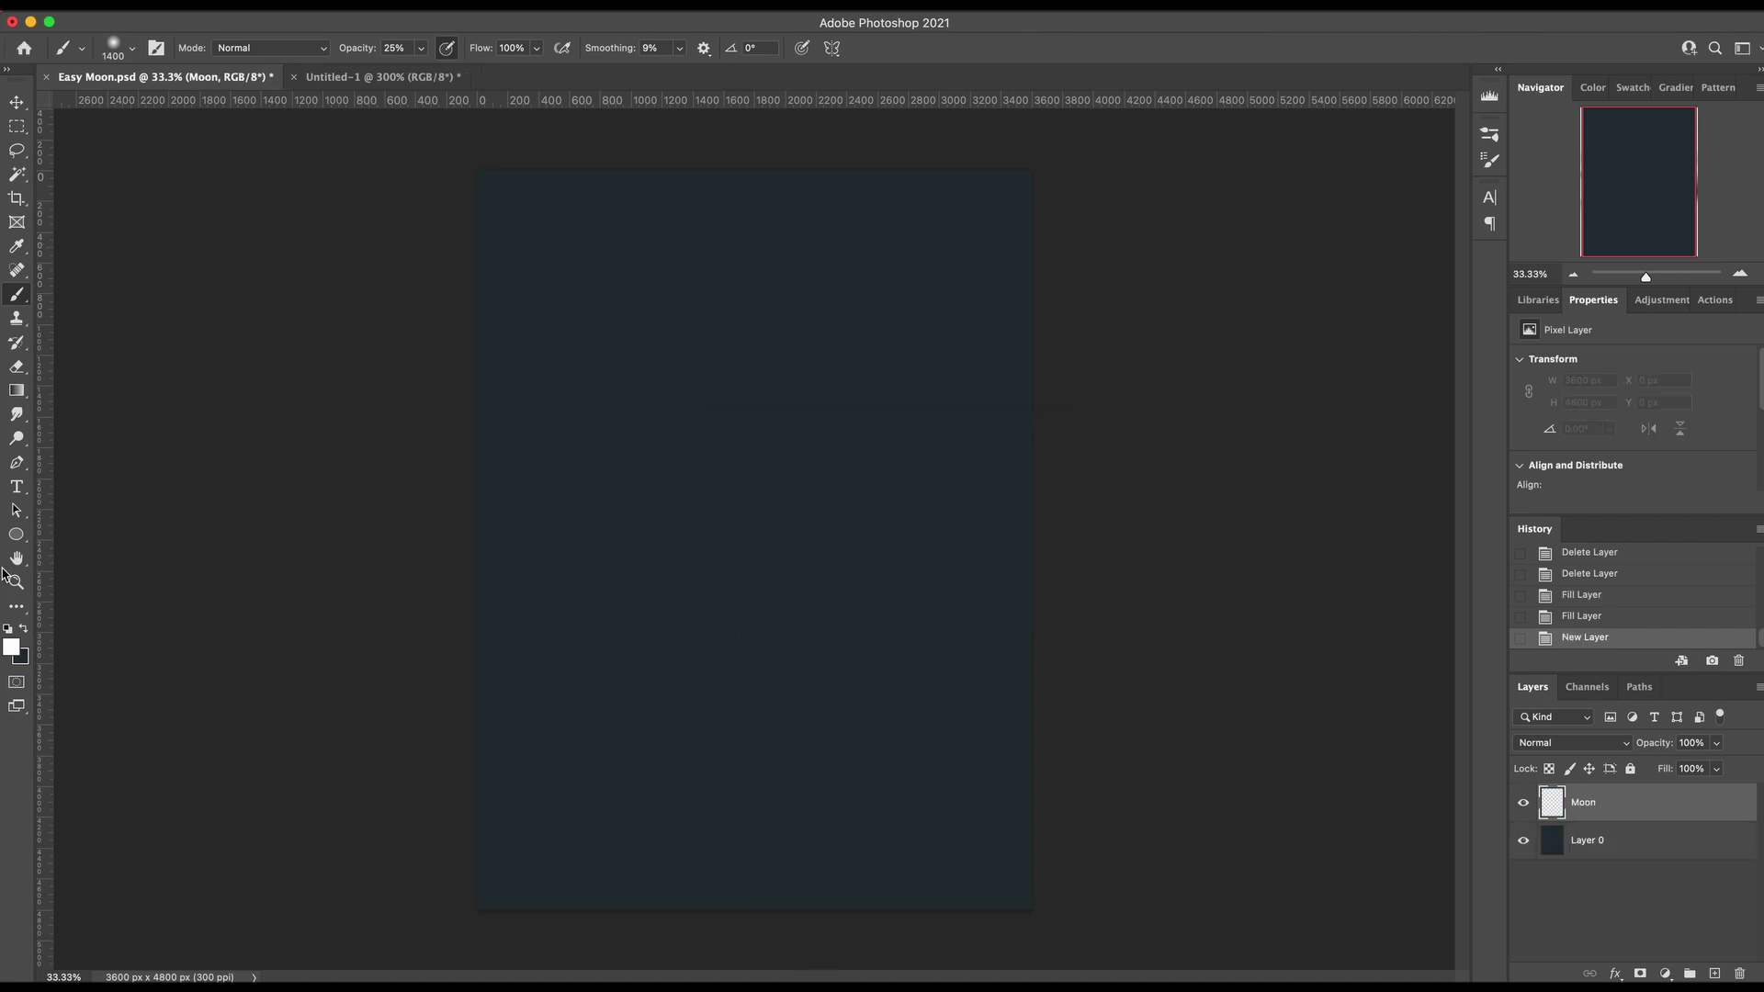
Draw a circular path about 2717 px wide with the Ellipse tool and center it horizontally in the upper part of the canvas
click(15, 535)
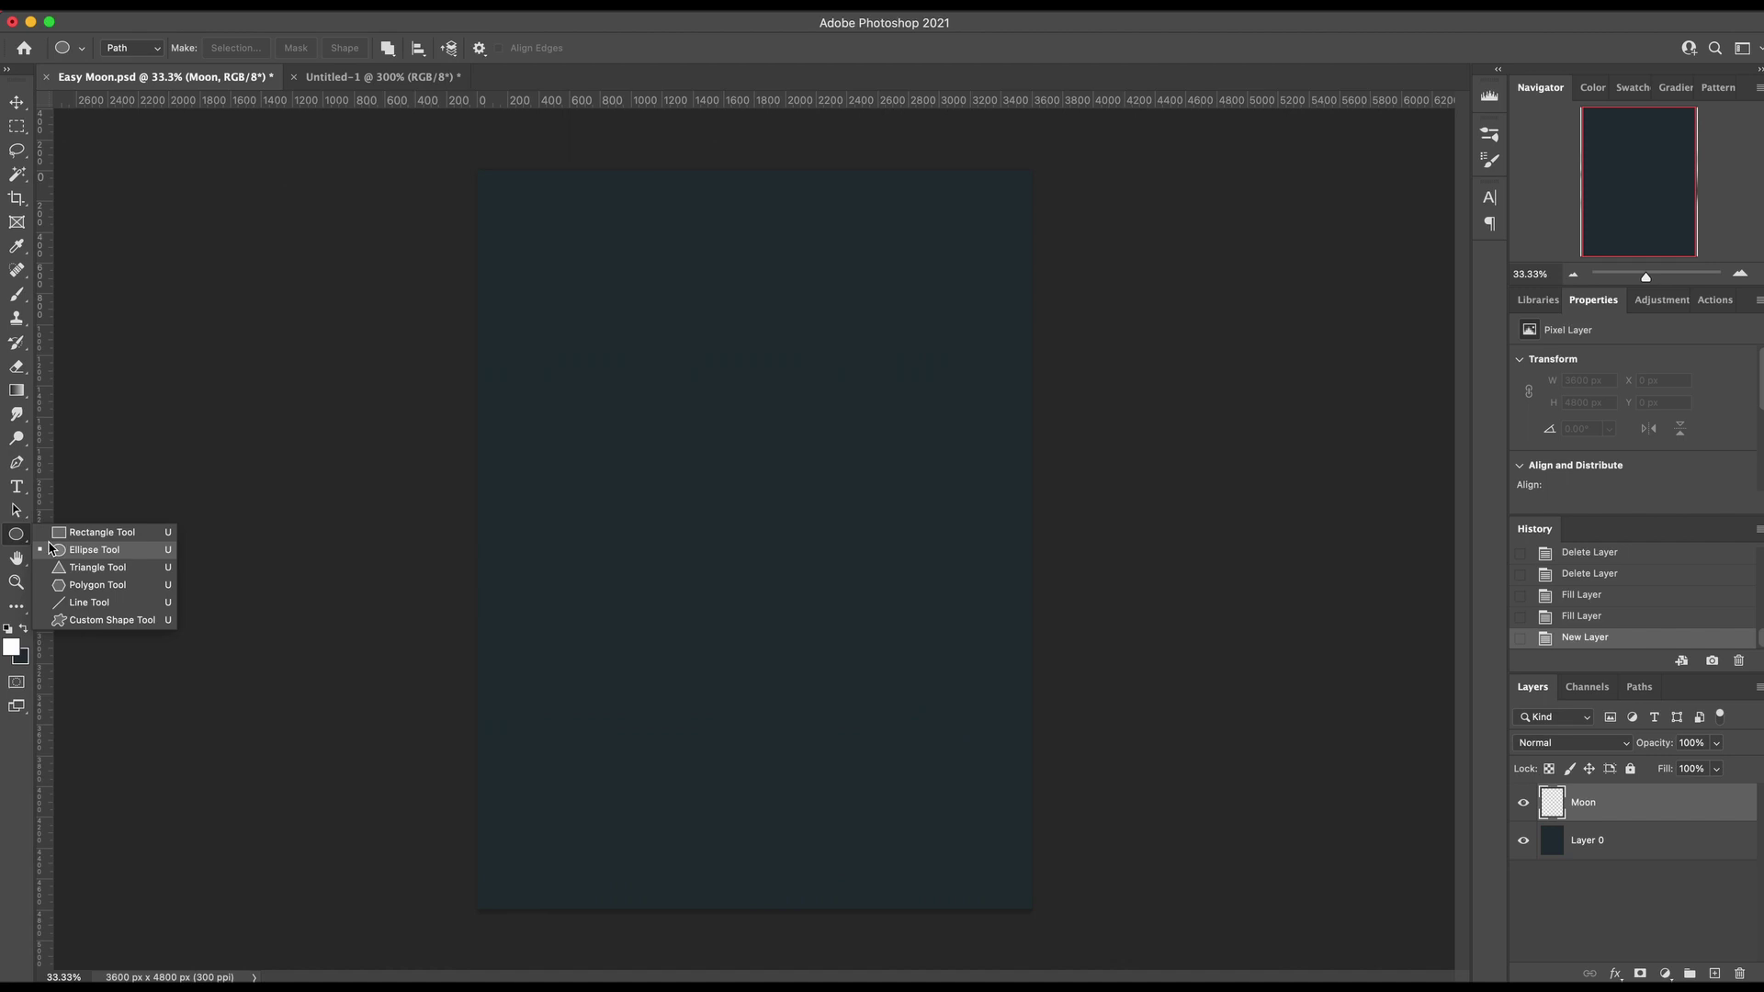
click(111, 553)
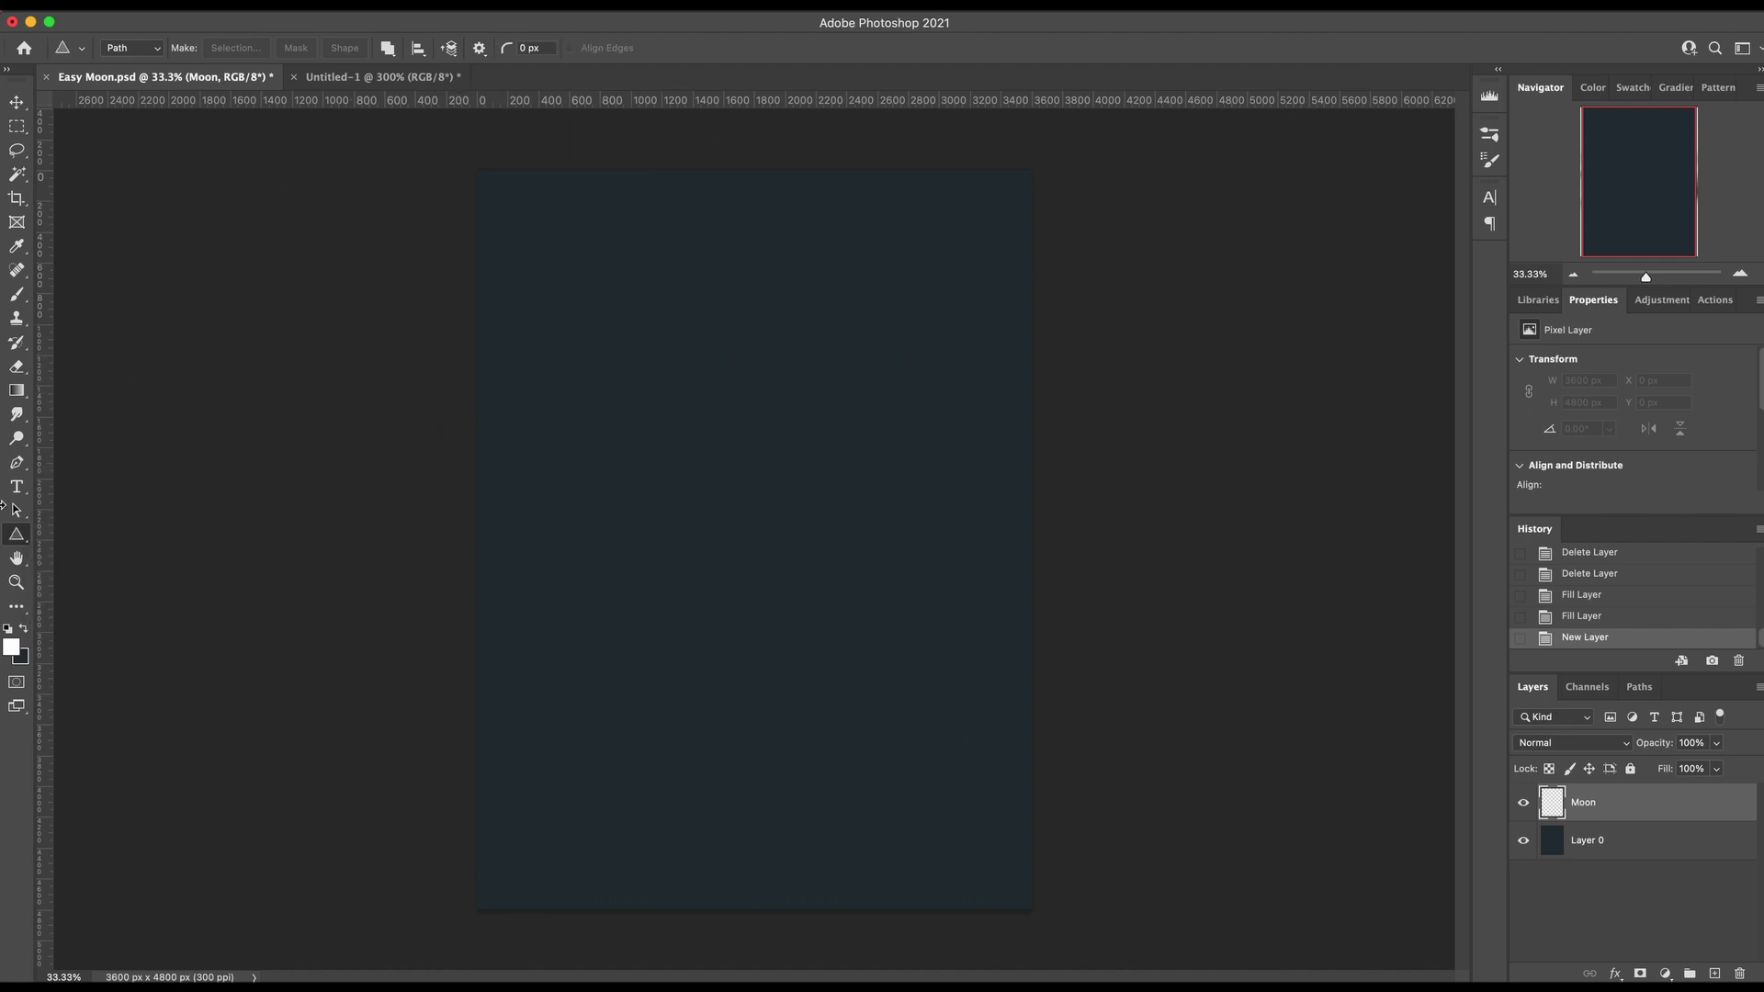
drag(590, 239, 1009, 696)
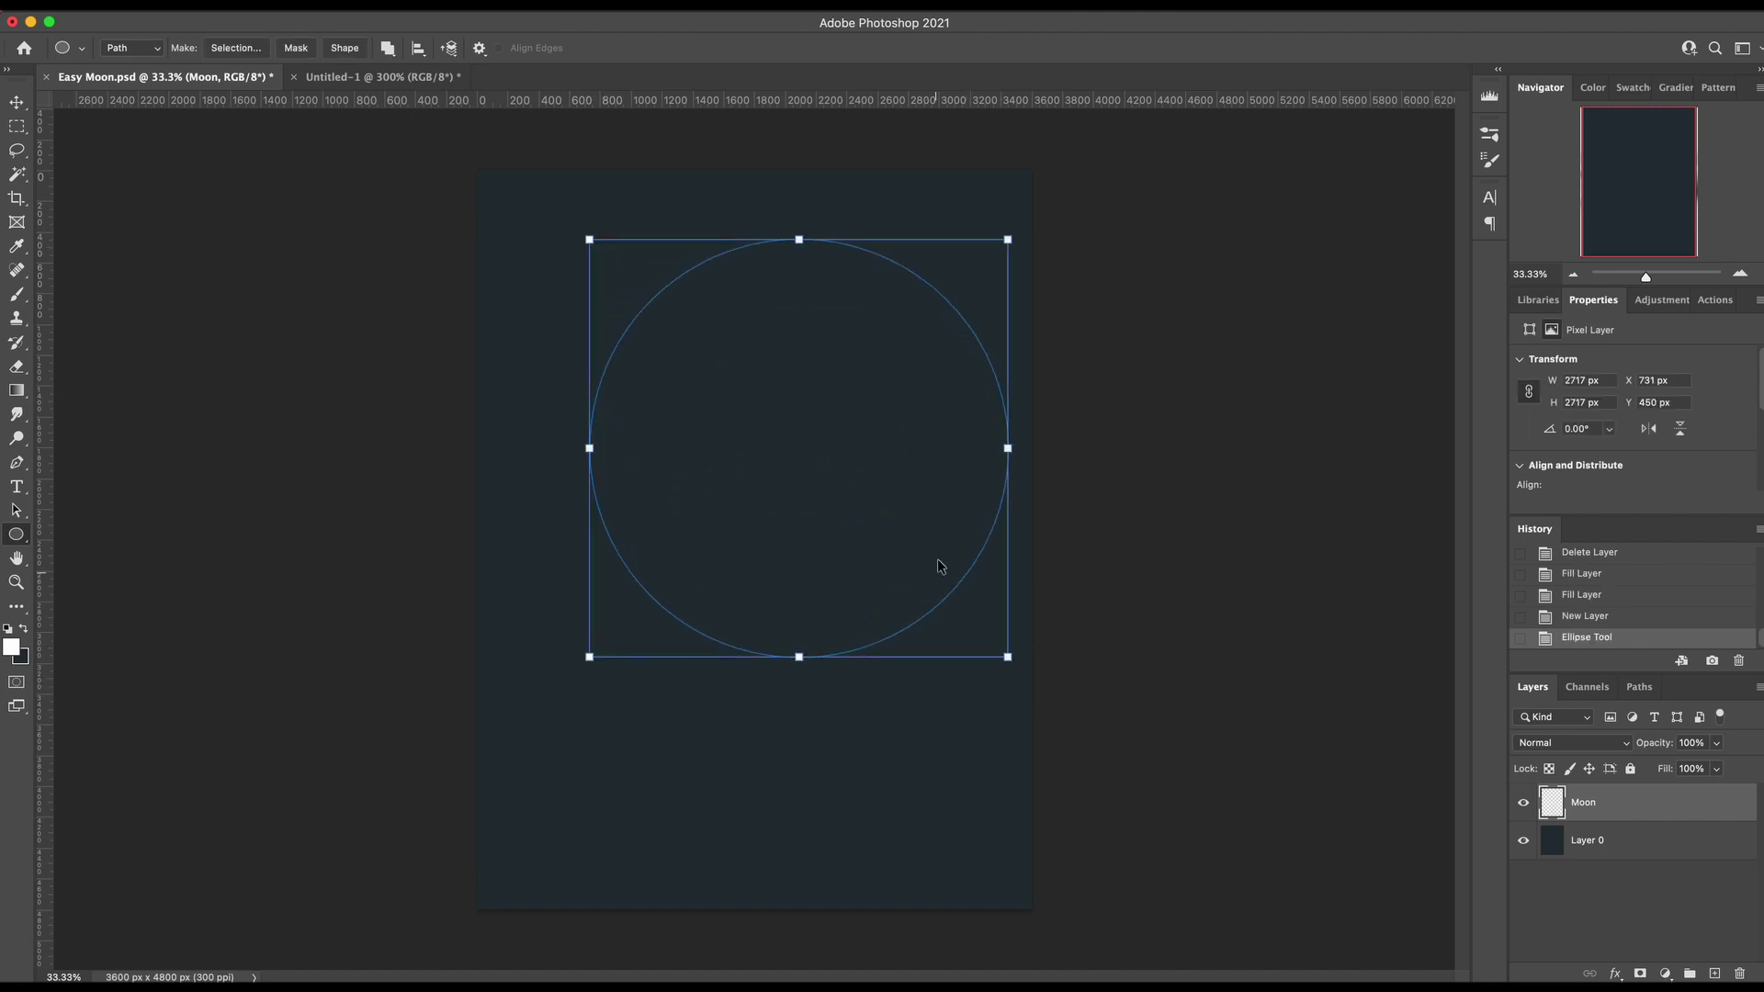
drag(937, 558, 900, 519)
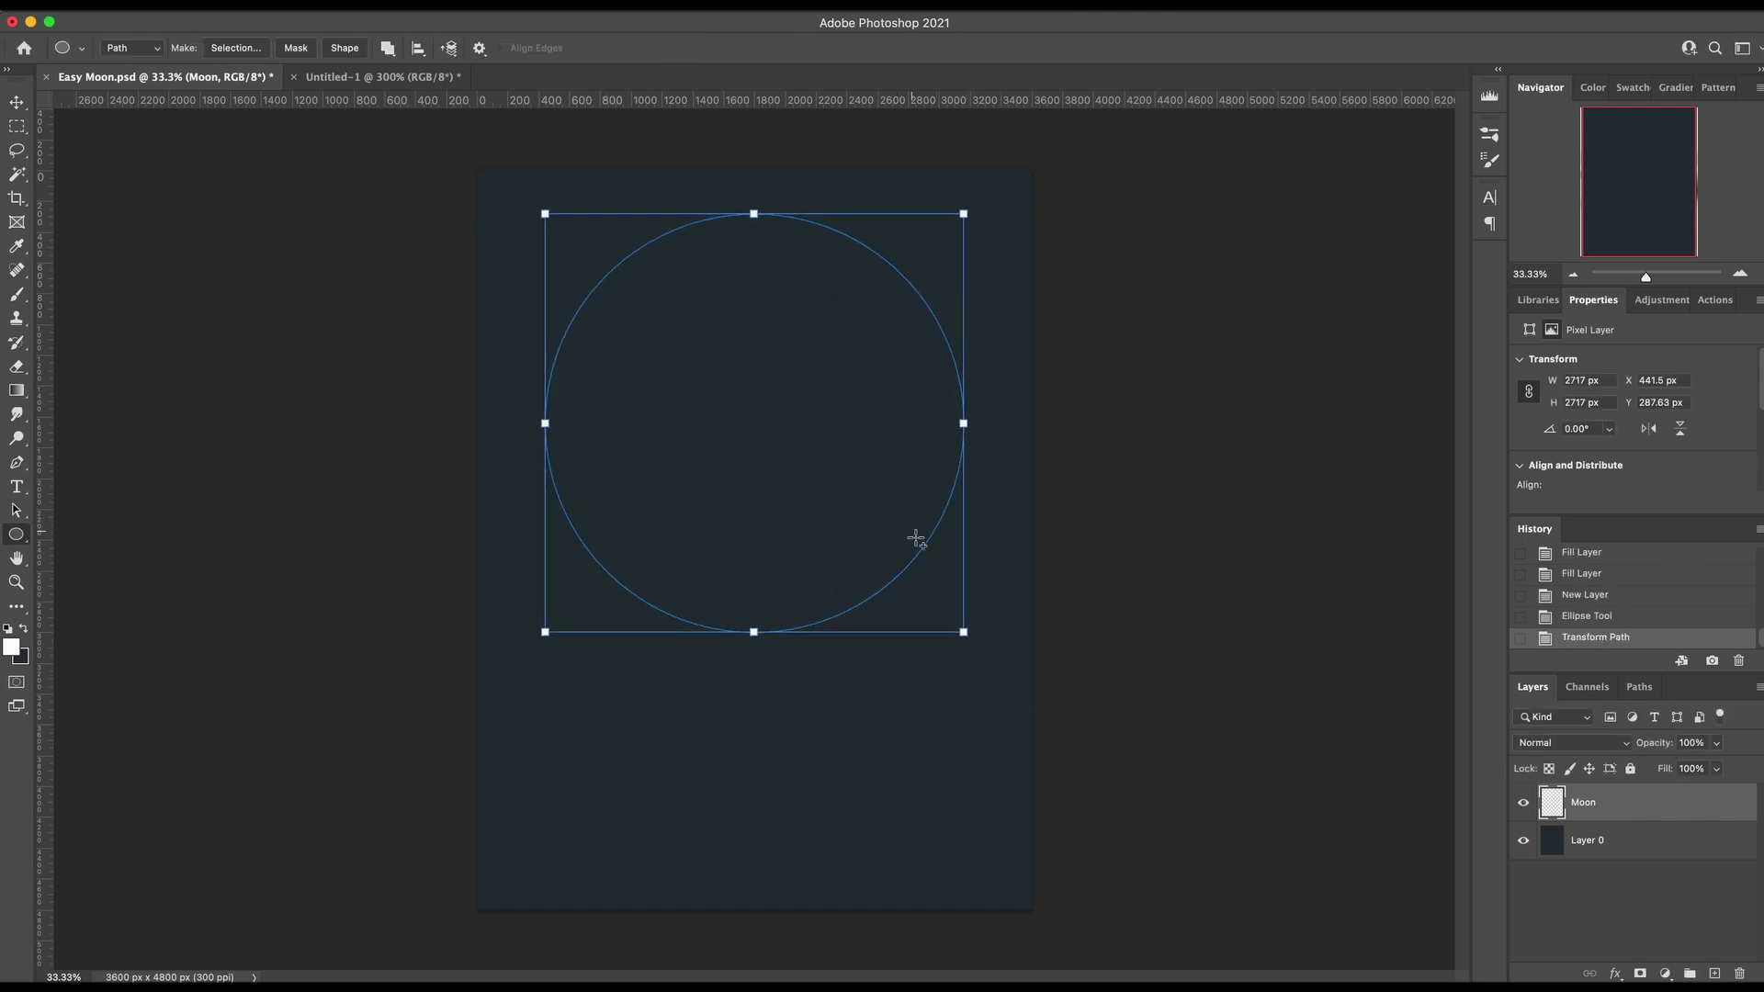
Switch to the Pen tool in Path mode and look over the commands available for the circle path
key(p)
super+click(926, 604)
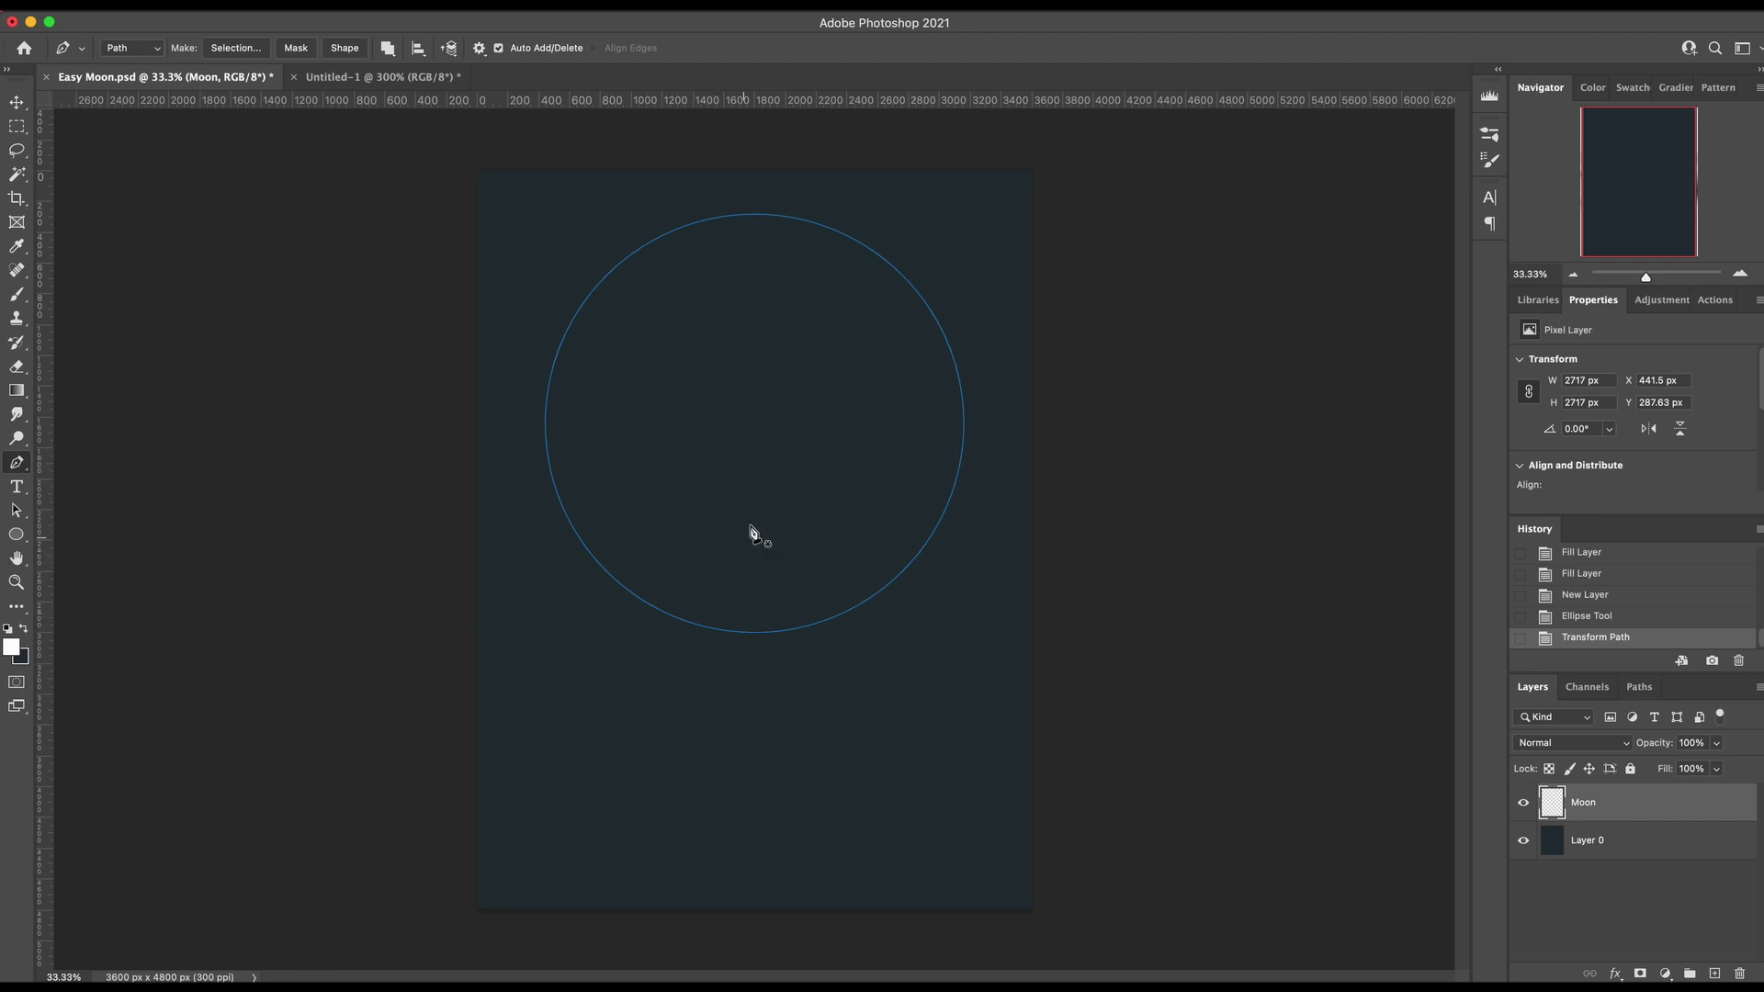
right_click(16, 471)
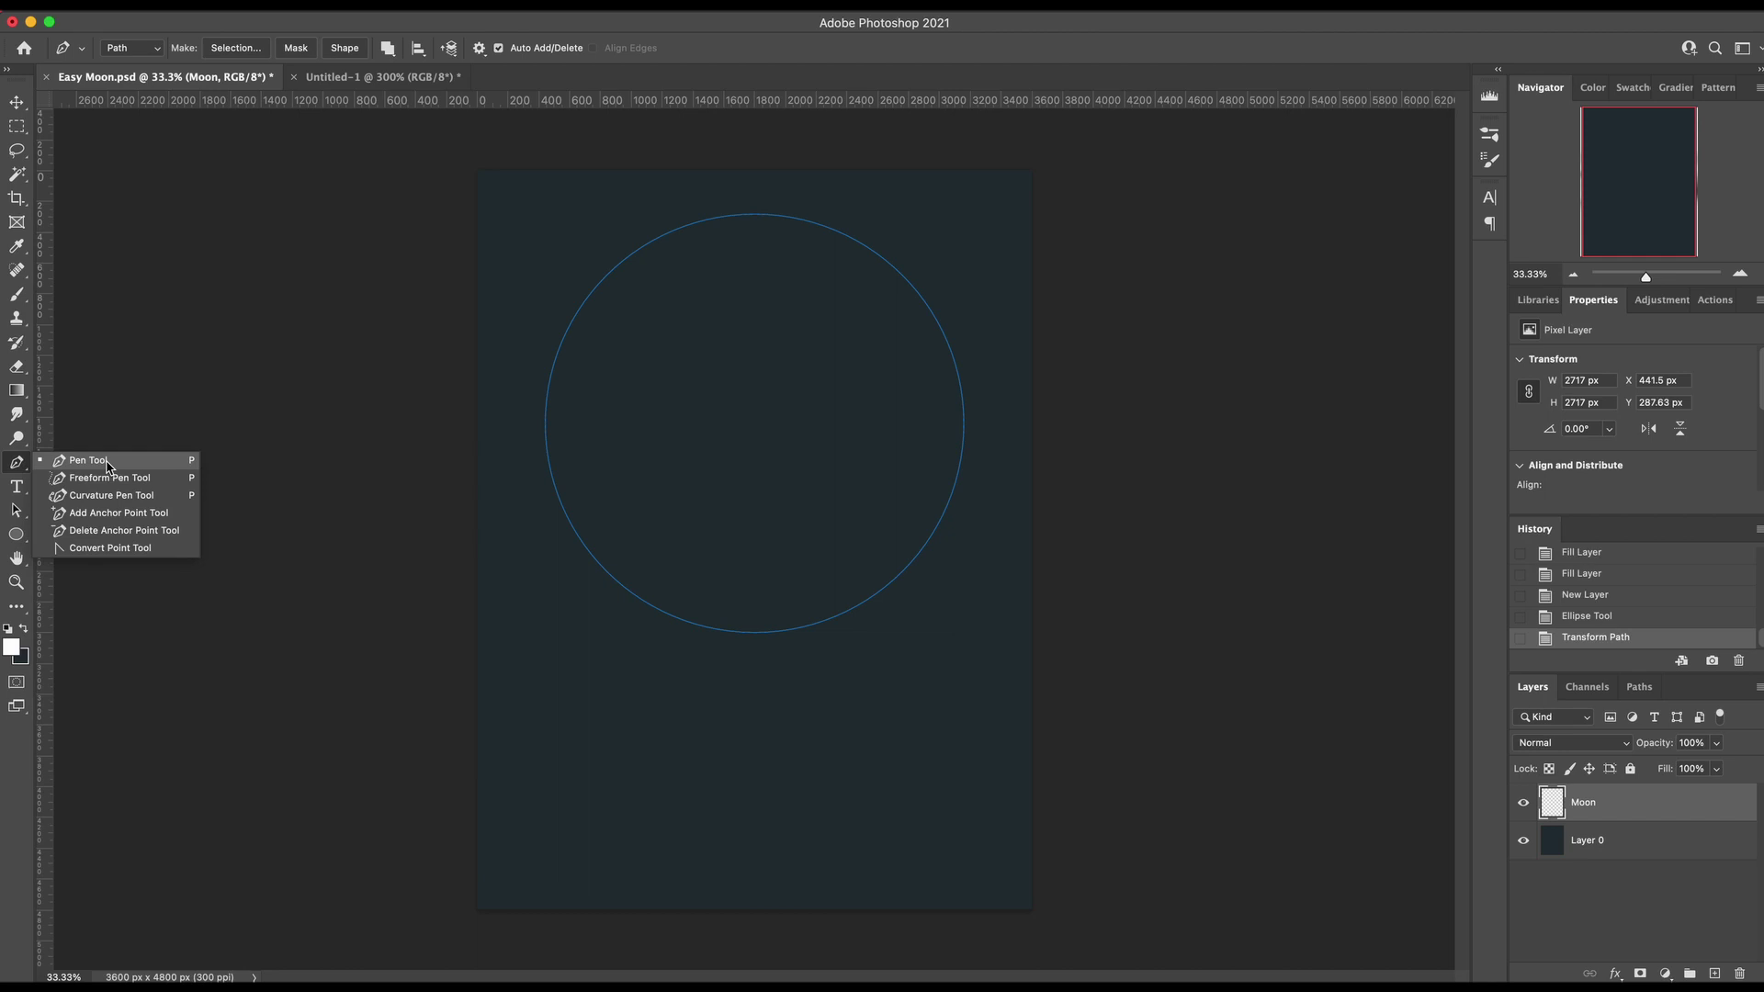
click(57, 465)
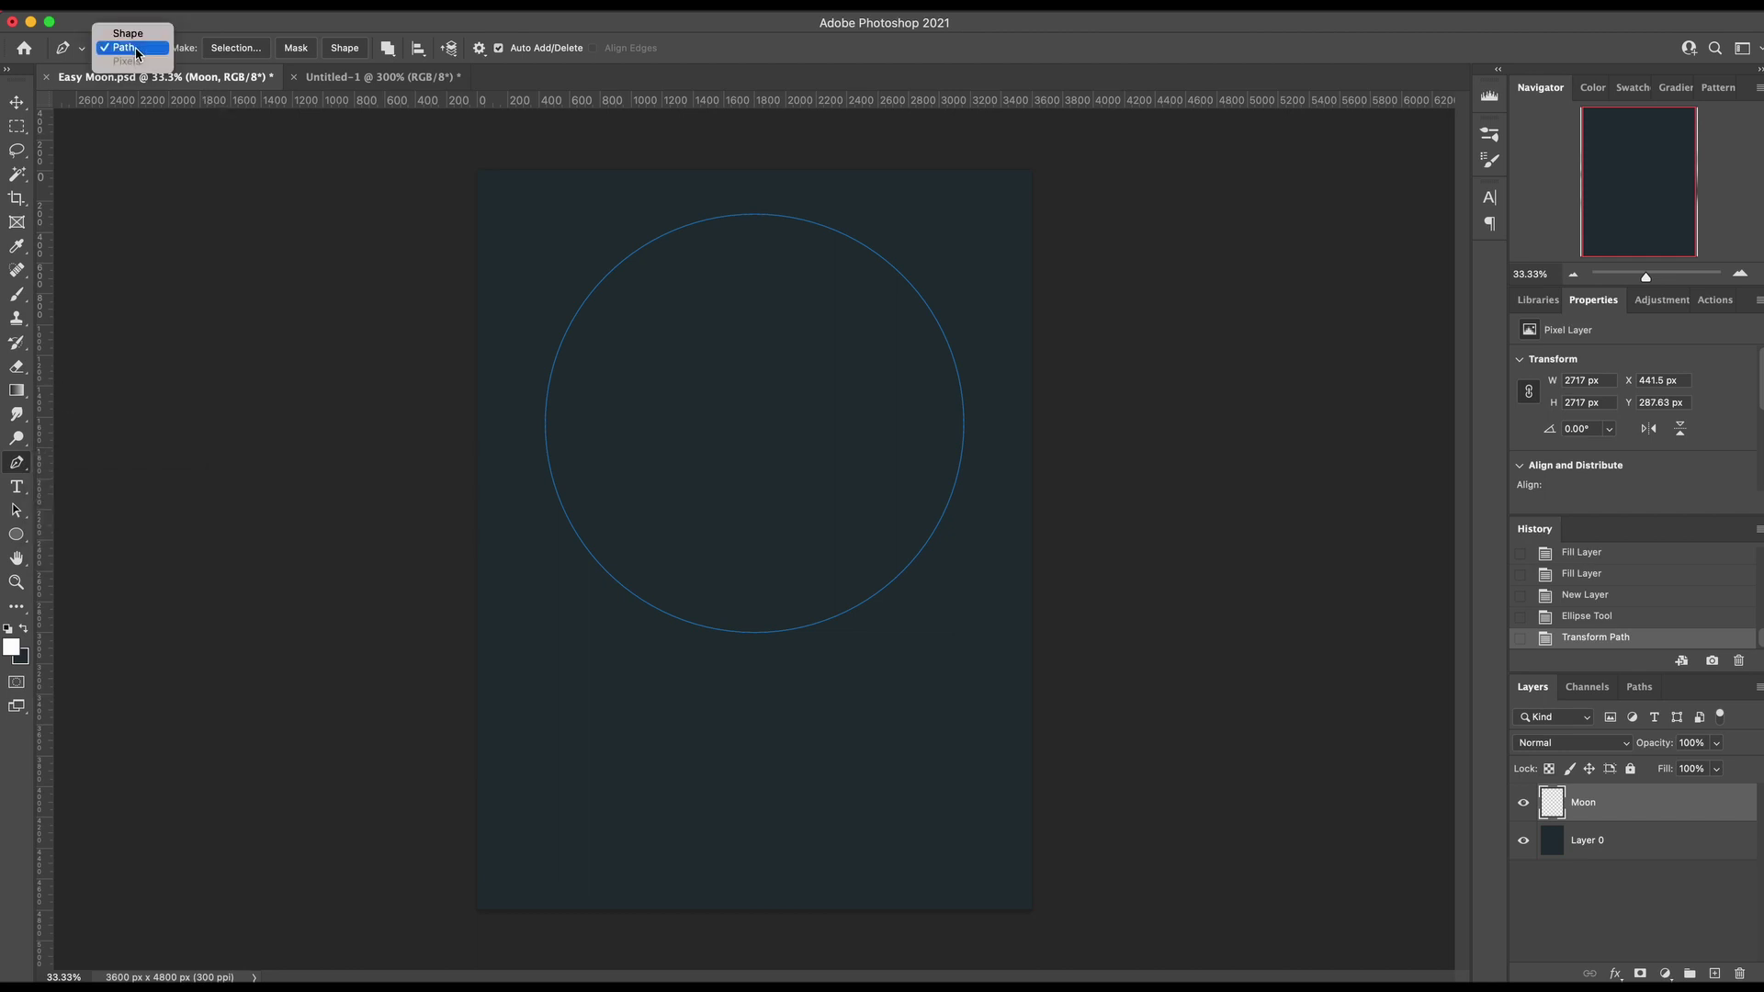
right_click(784, 344)
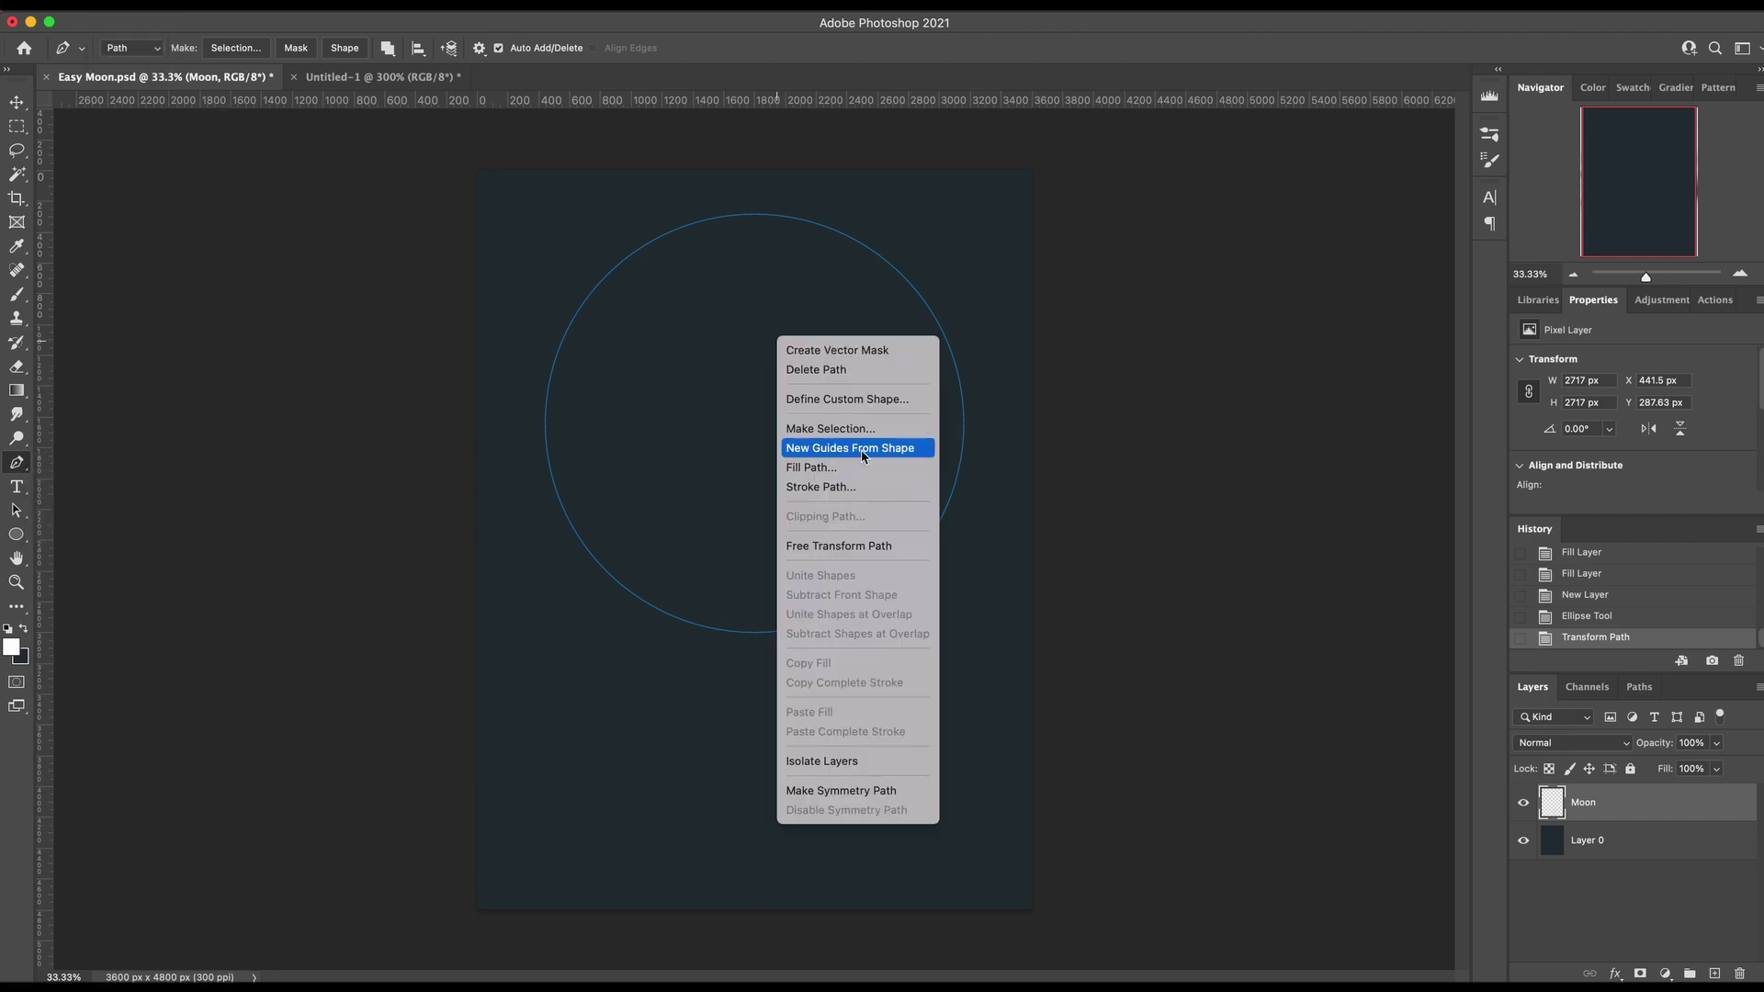
click(312, 480)
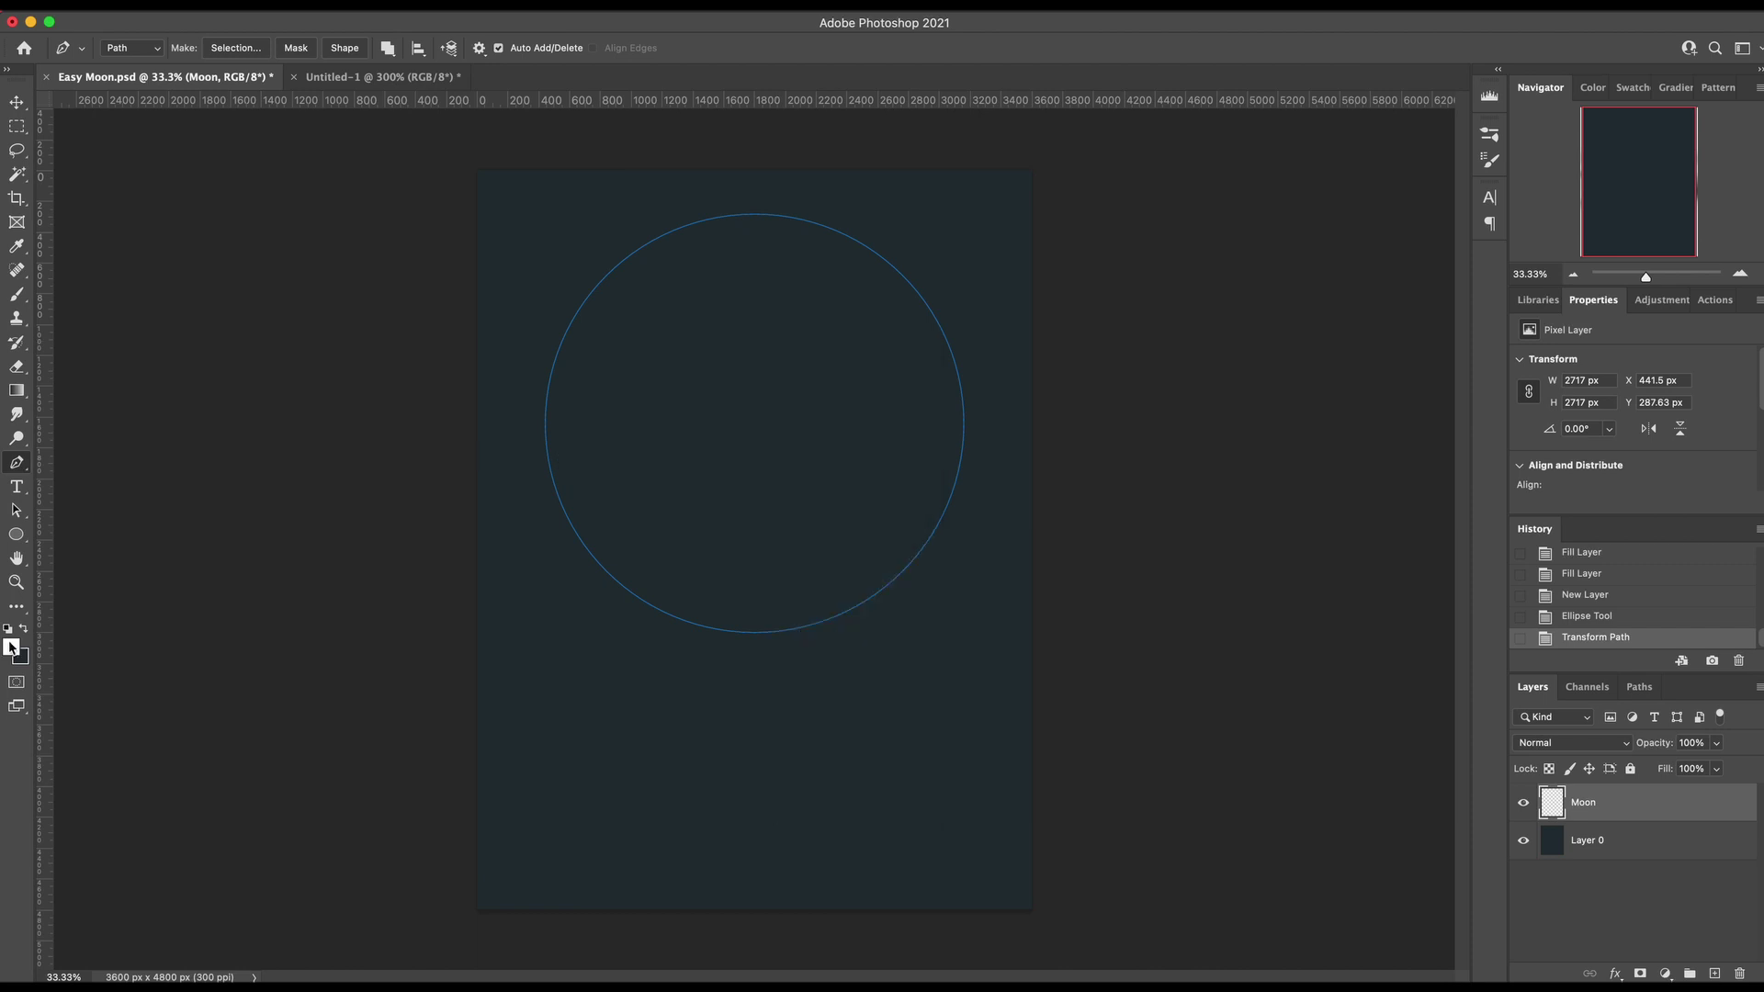
Set the foreground color to the light blue 97addf
click(11, 647)
drag(1301, 492, 1316, 465)
click(1140, 402)
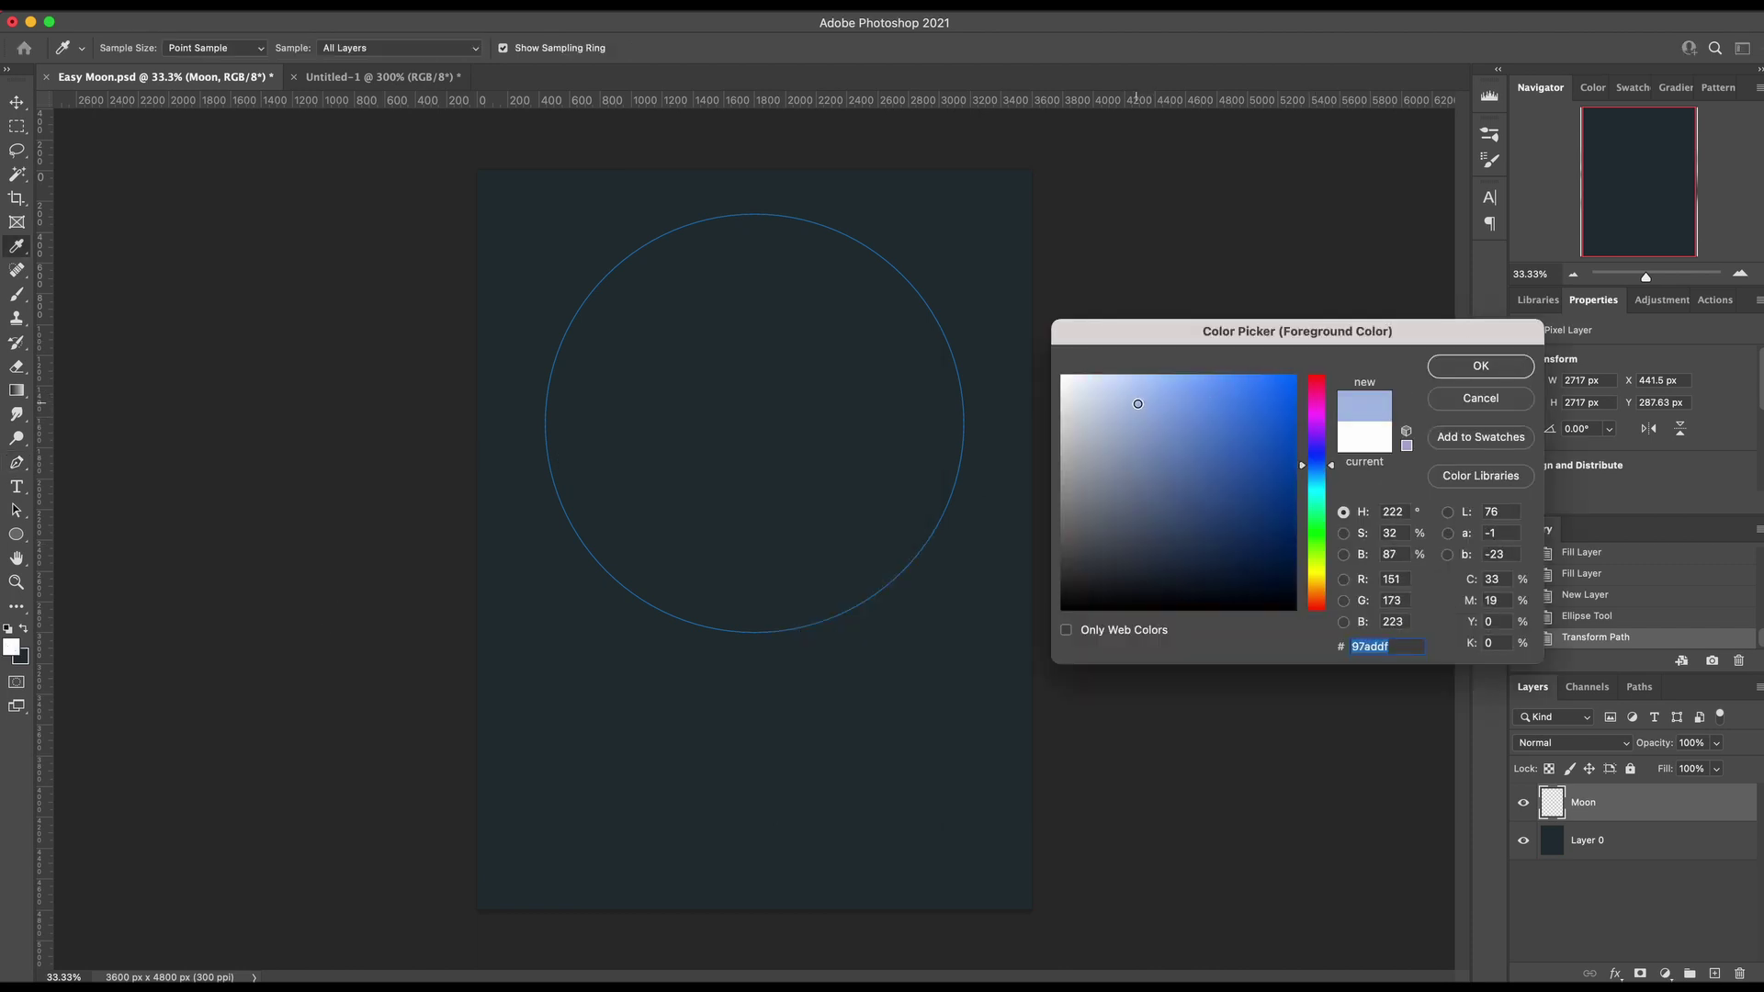
click(1478, 367)
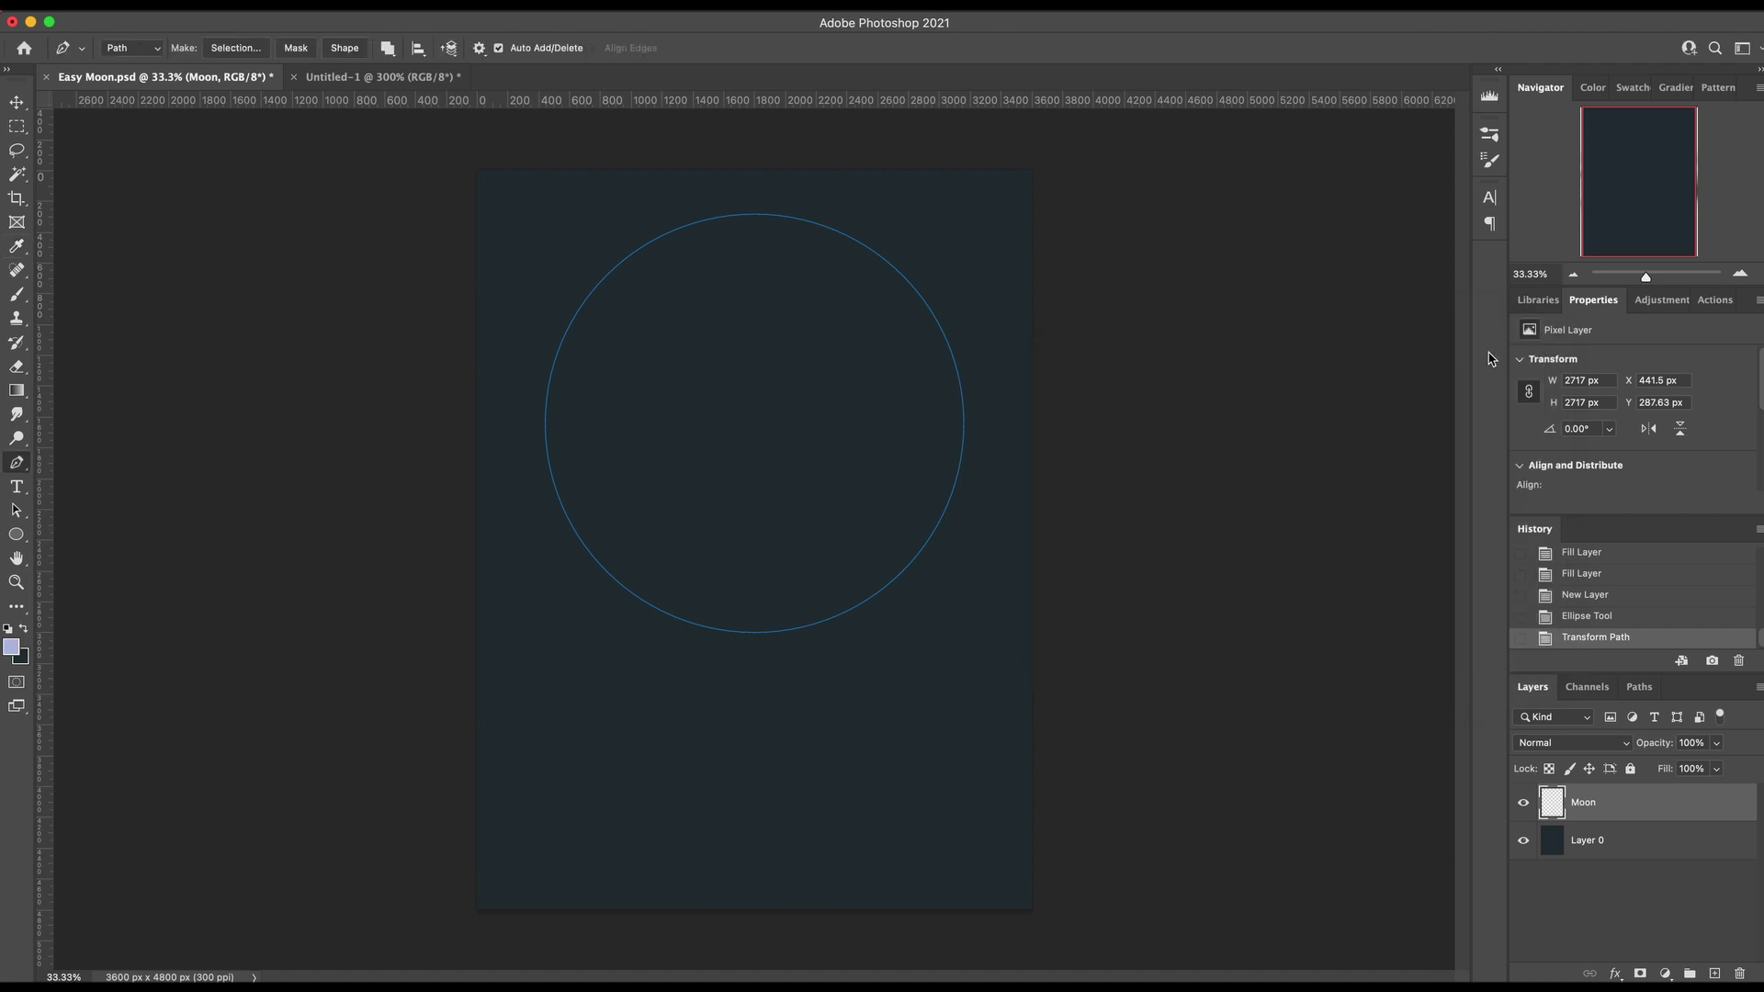
Fill the circle path on the Moon layer with the foreground color at 100% opacity, then dismiss the path
right_click(721, 416)
click(792, 524)
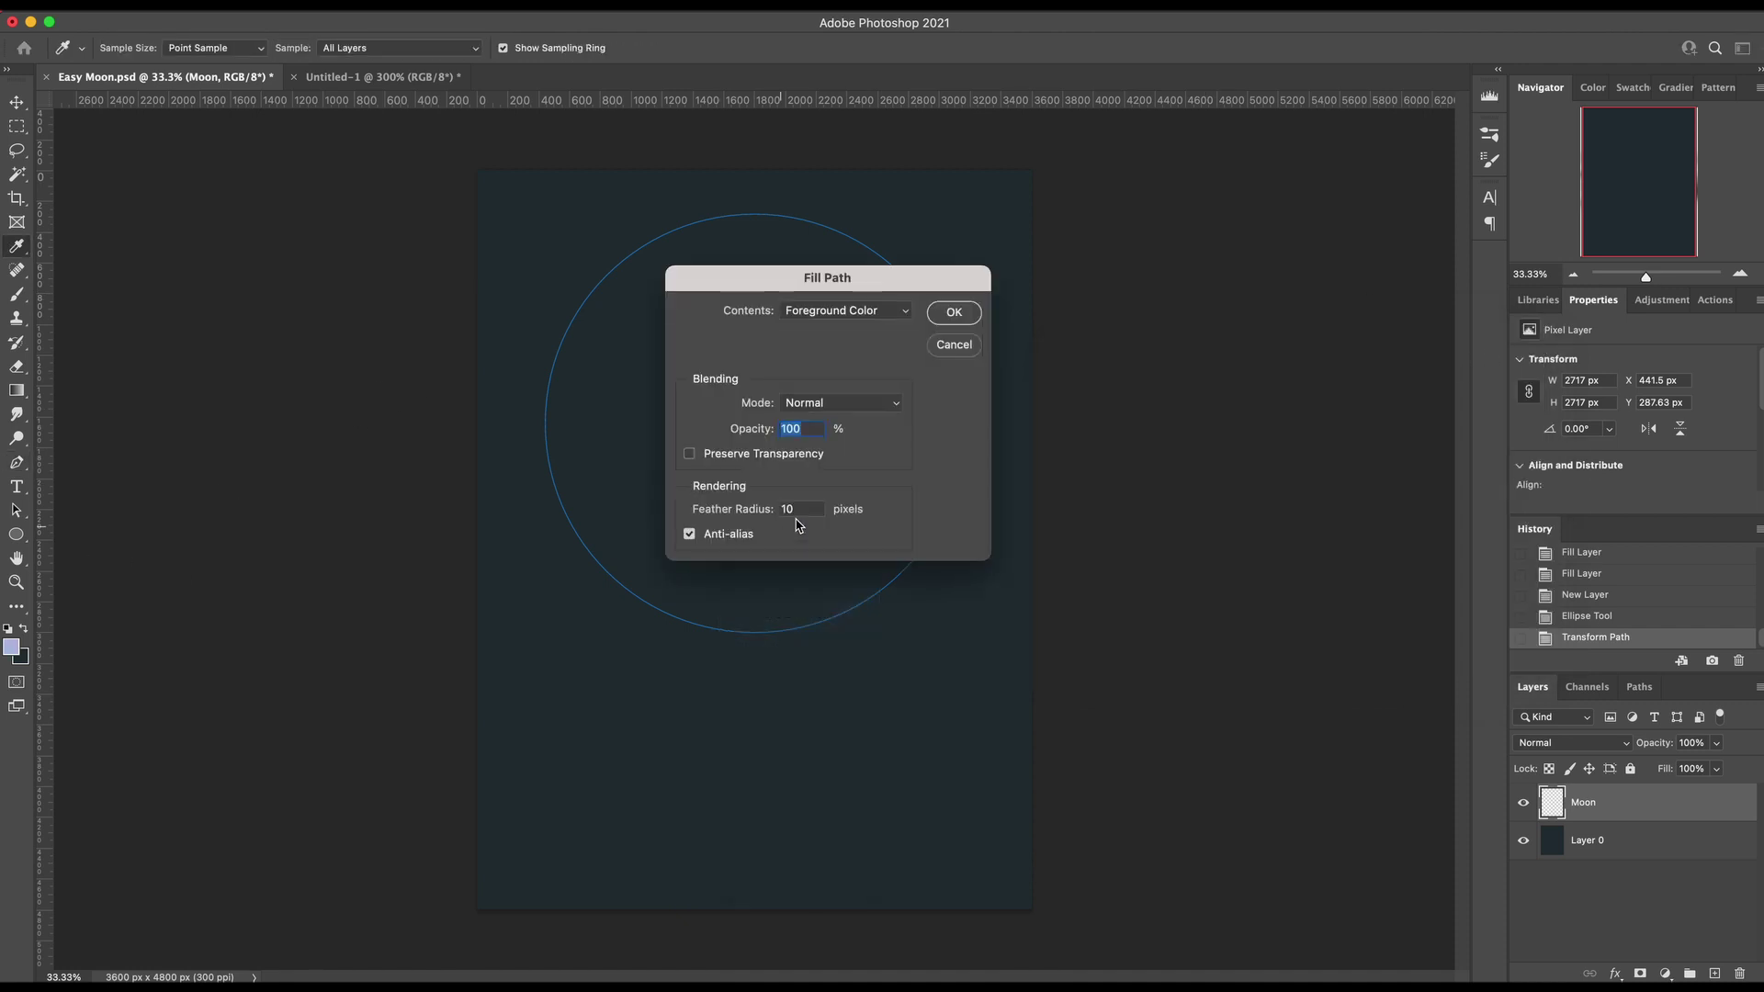
click(806, 507)
click(975, 316)
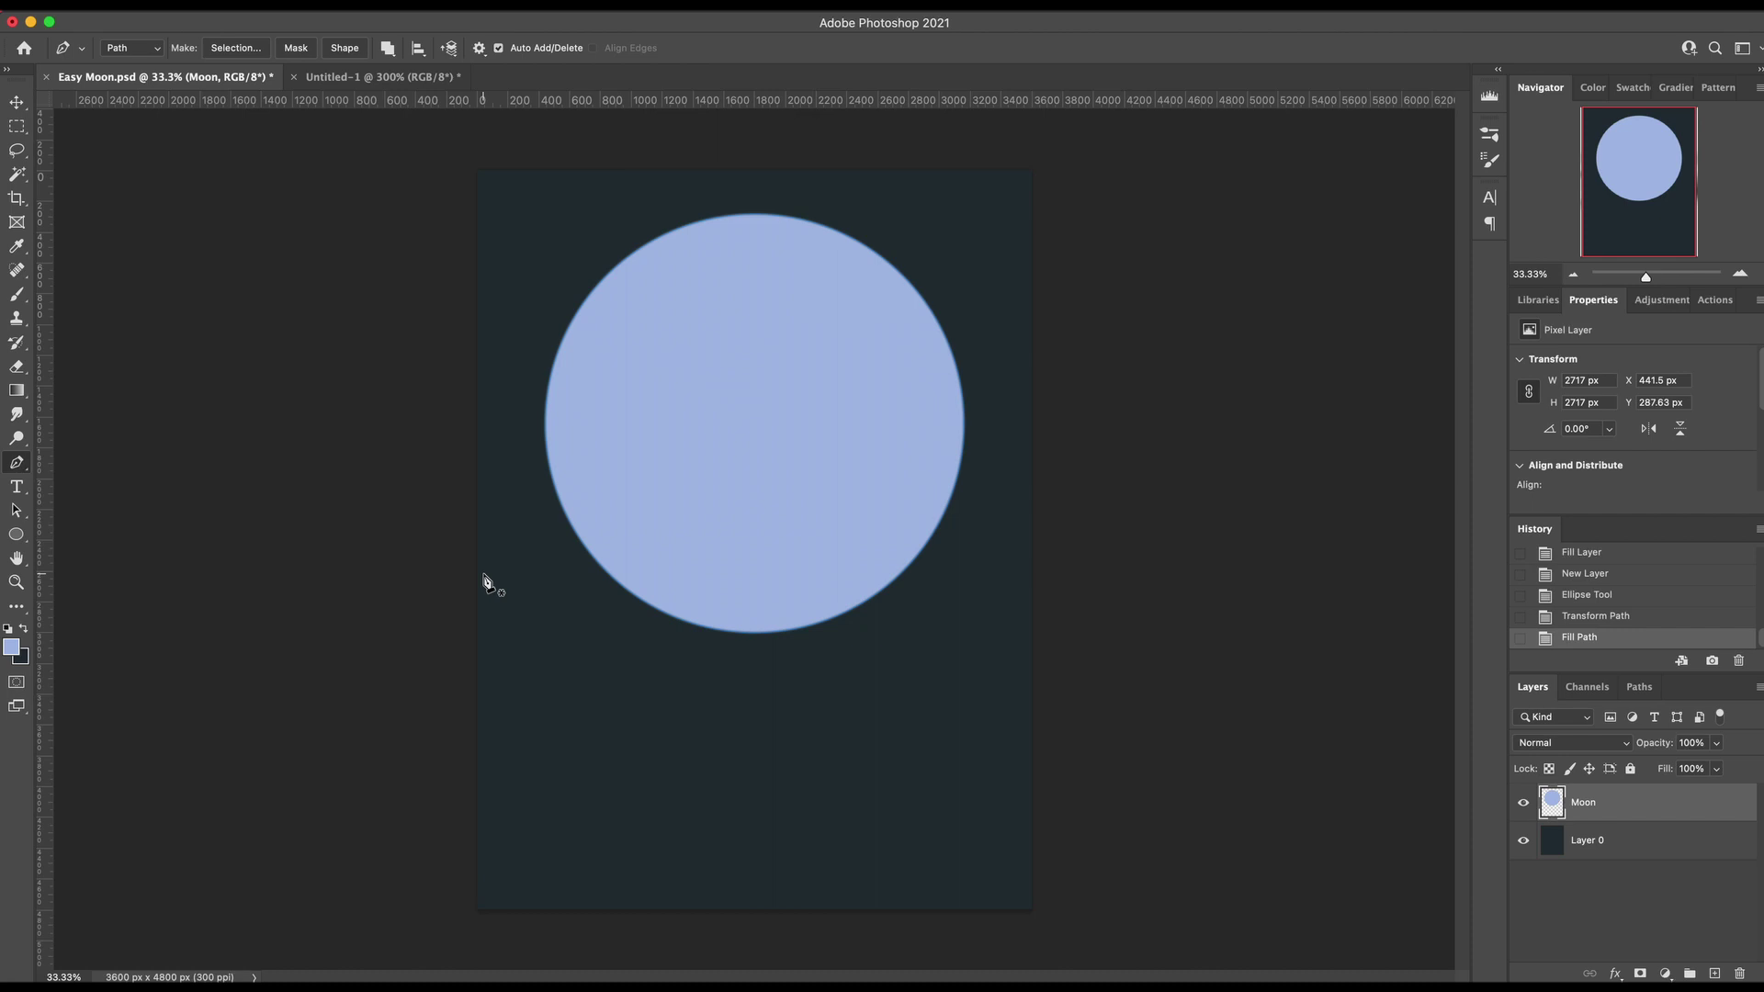
key(Return)
Create a new layer clipped to the Moon layer
key(super+shift+n)
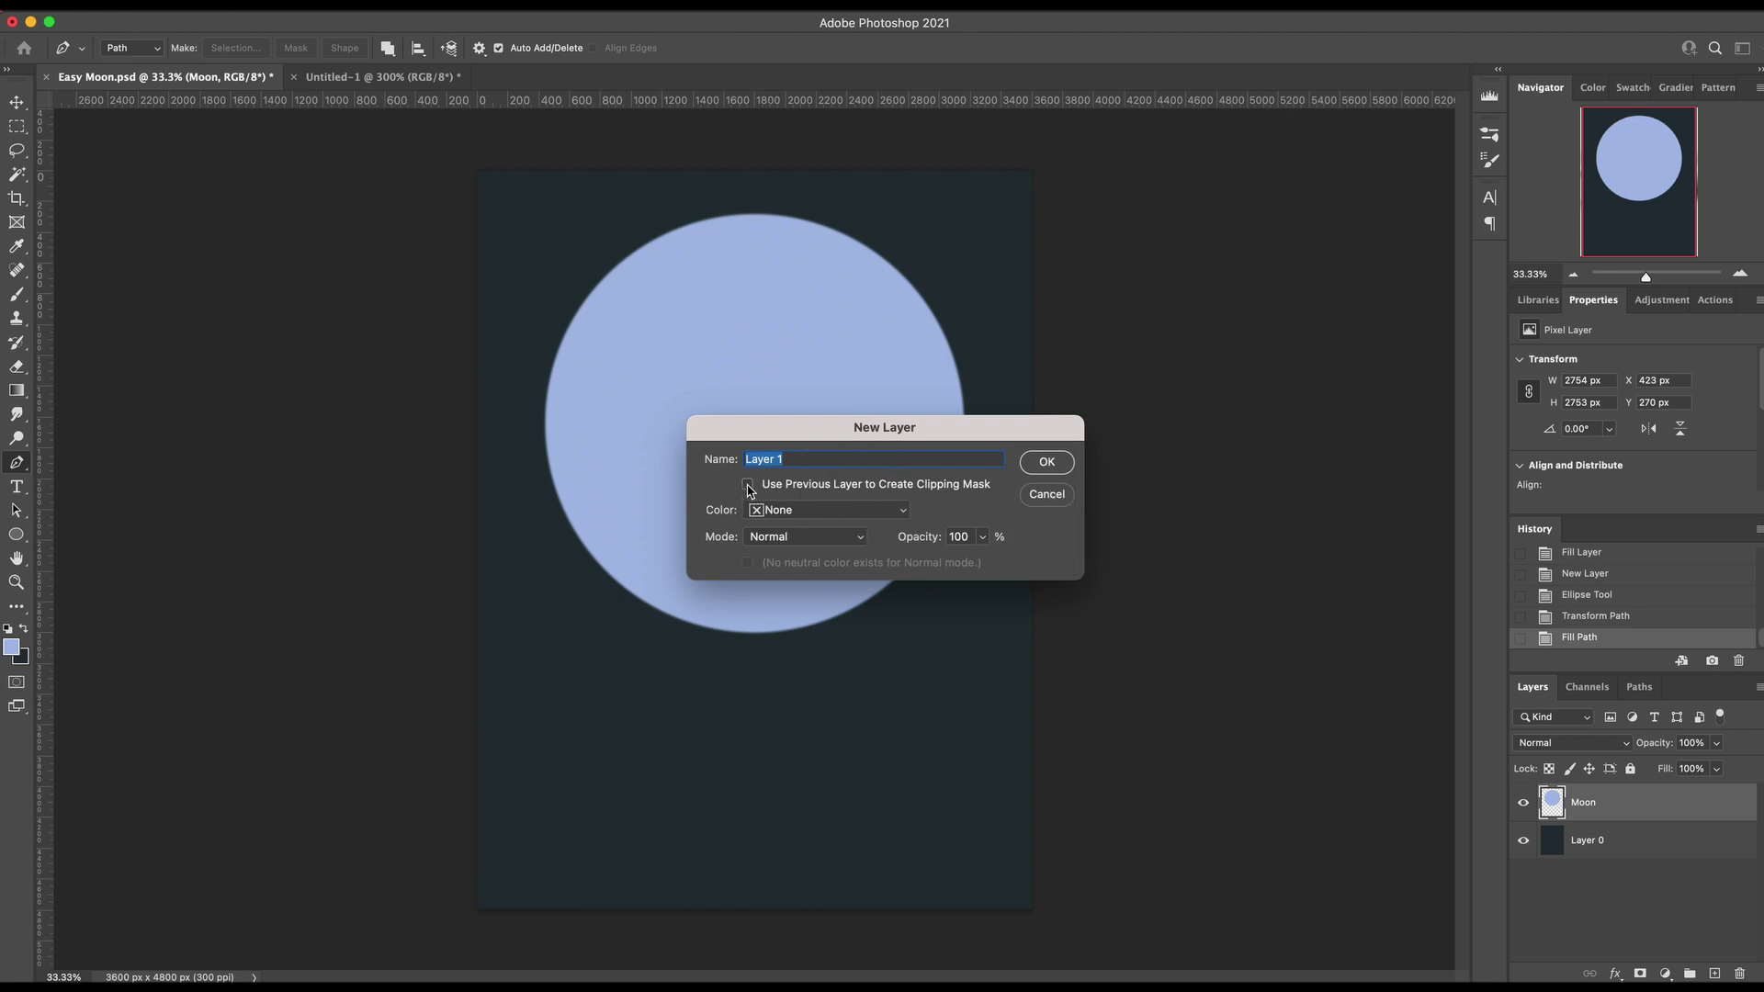
click(1045, 466)
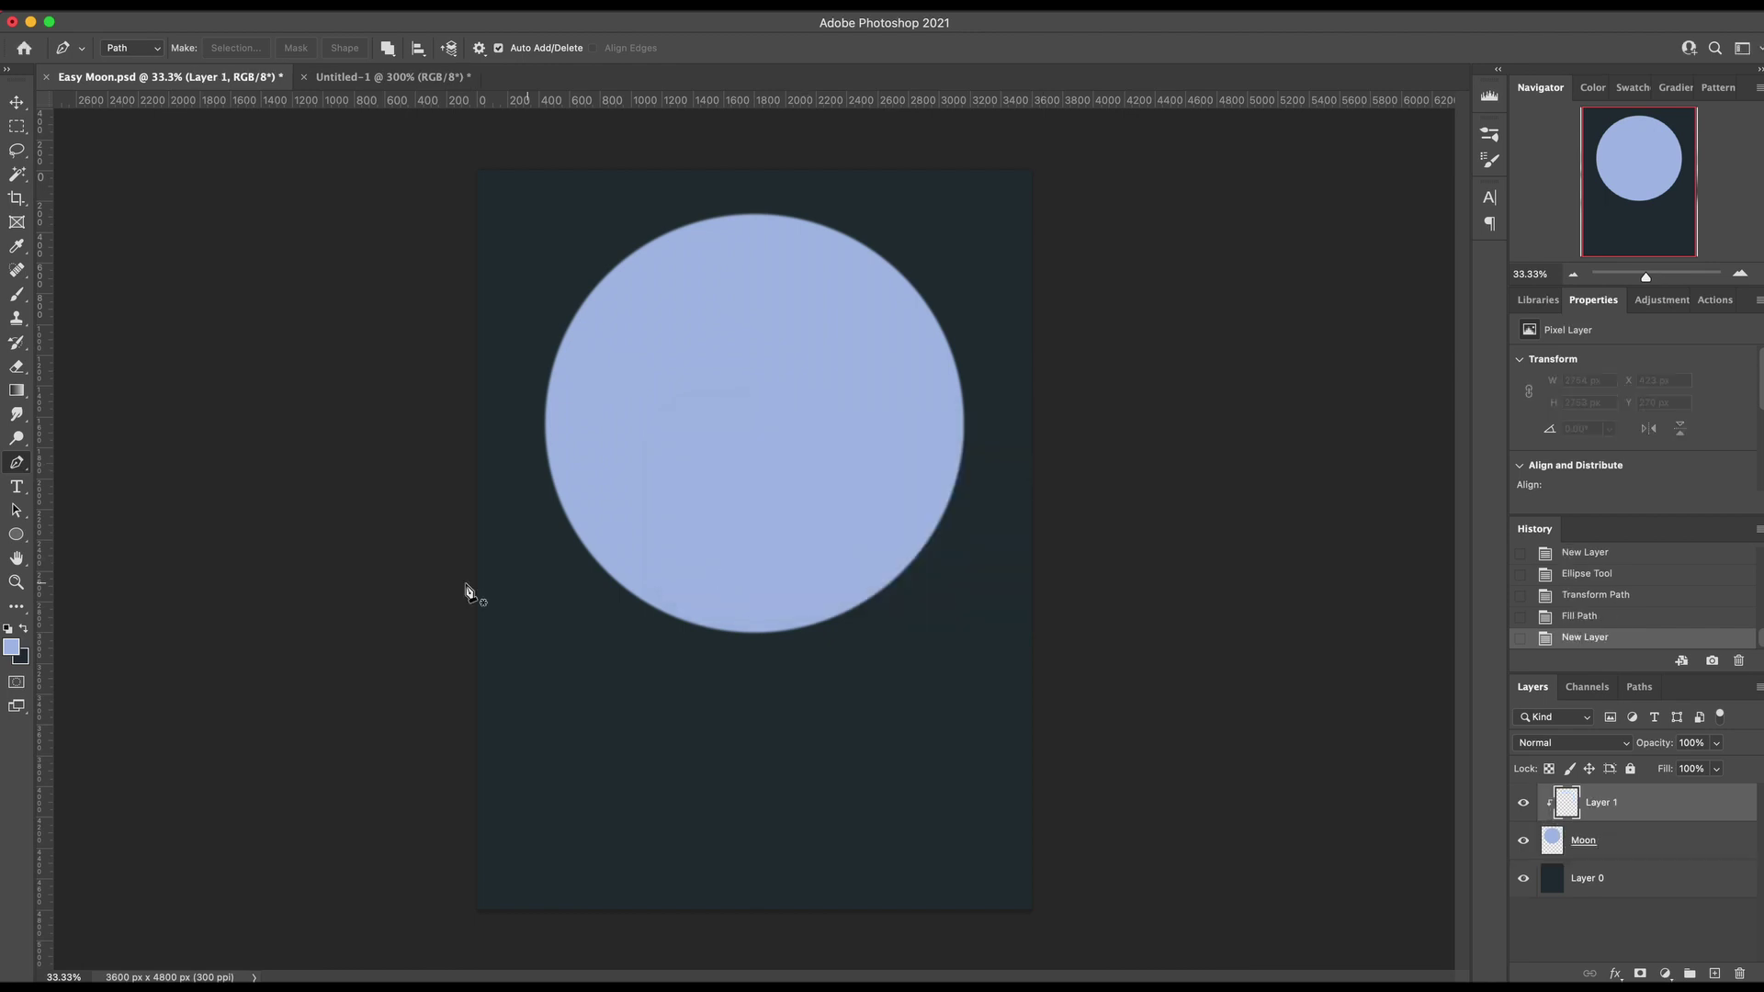
Paint soft dark patches over the moon in black with the 1500 px Soft Round Pressure Size brush at 25% opacity
key(b)
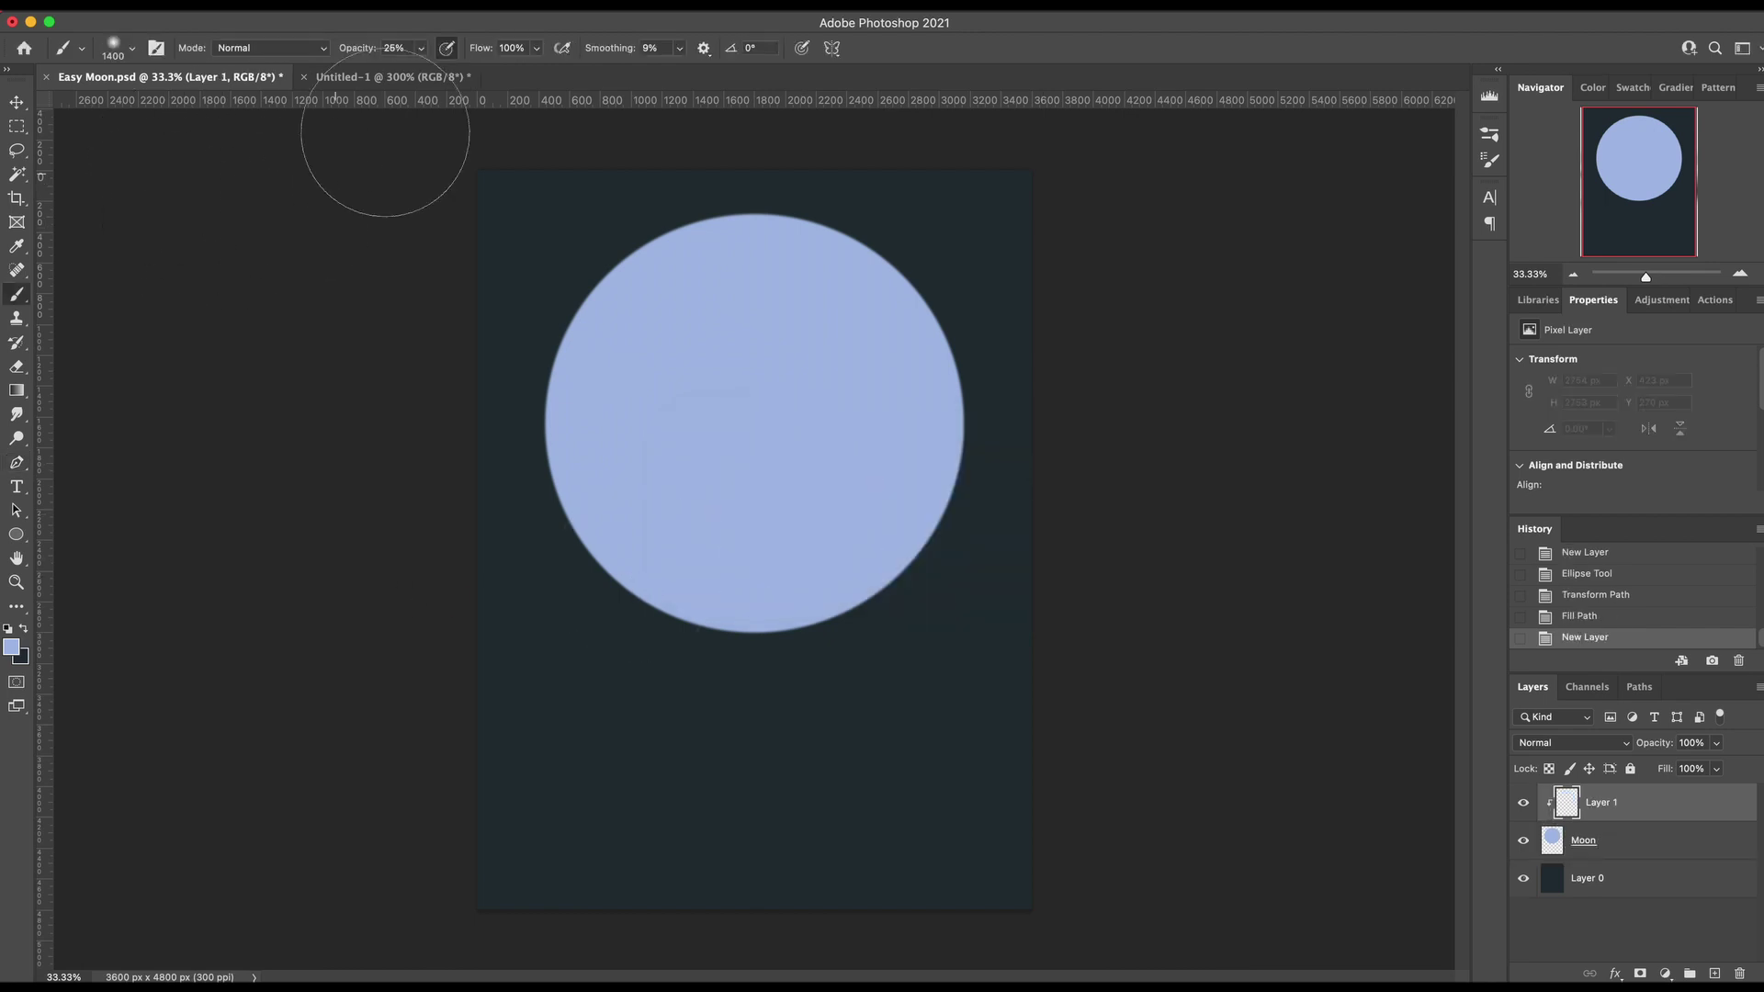
key(d)
click(423, 48)
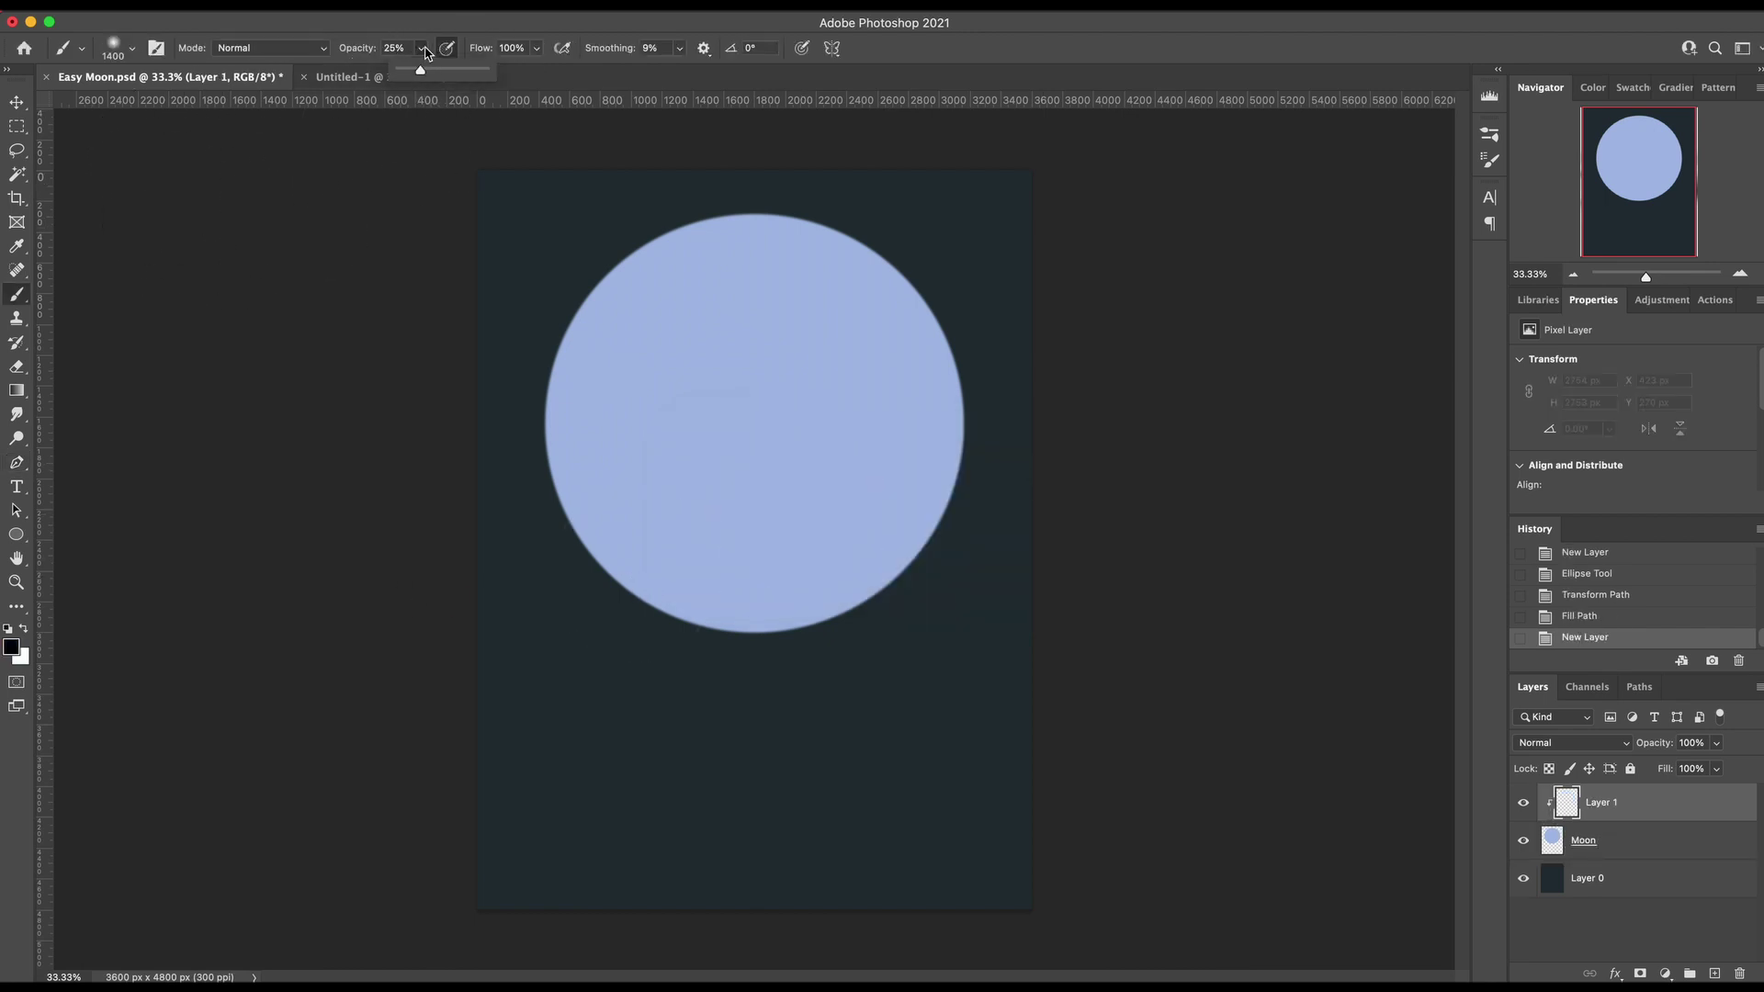
click(426, 49)
click(12, 648)
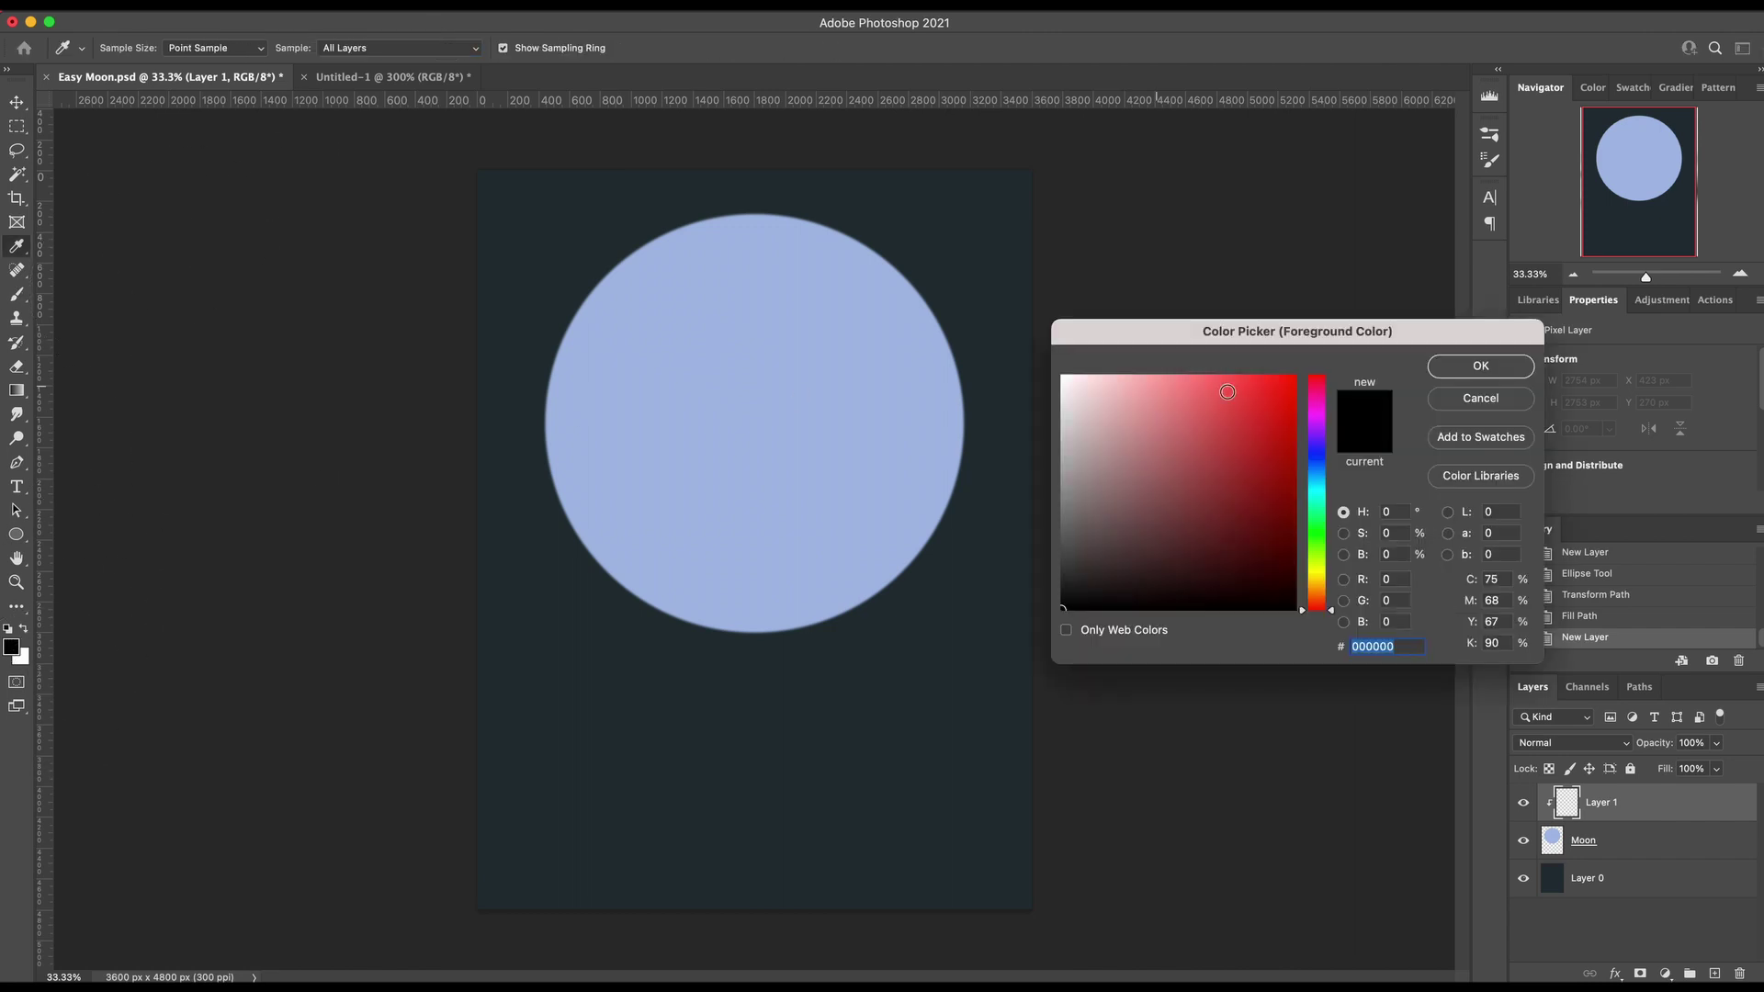
click(1480, 366)
right_click(730, 466)
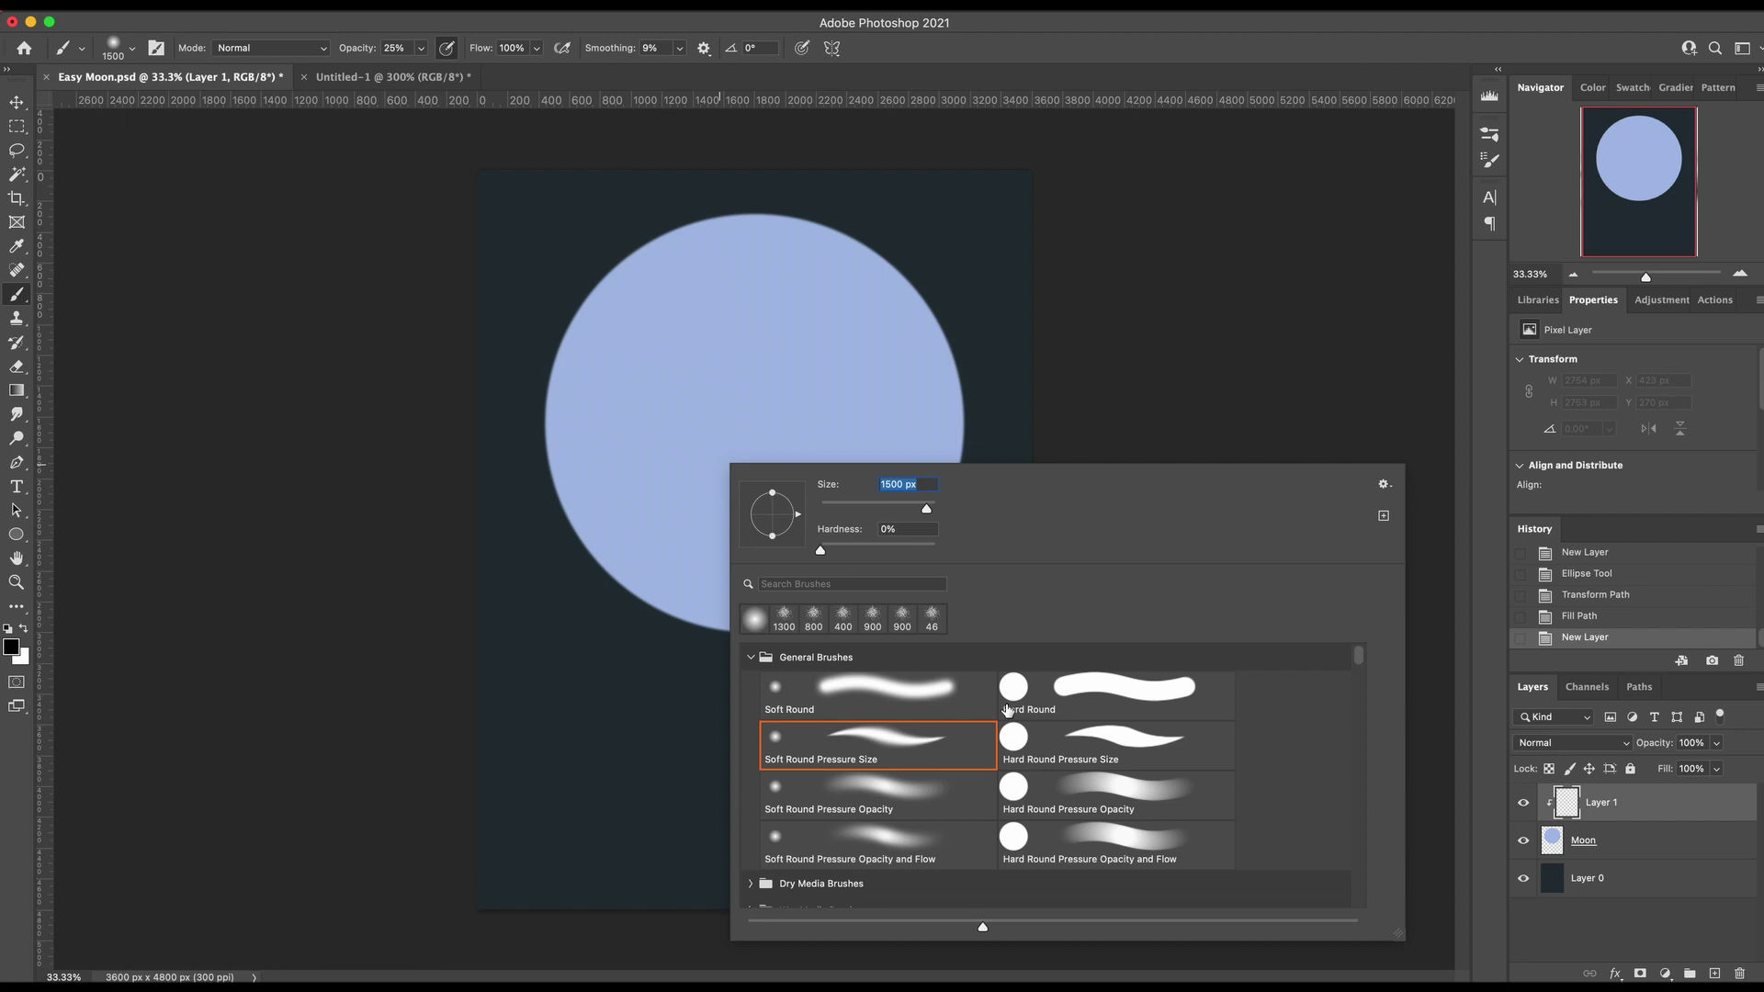
click(863, 748)
mouse_move(591, 414)
mouse_down()
mouse_move(633, 548)
mouse_move(682, 588)
mouse_move(820, 640)
mouse_move(916, 613)
mouse_move(711, 422)
mouse_move(698, 288)
mouse_move(683, 340)
mouse_move(774, 394)
mouse_move(781, 348)
mouse_move(614, 289)
mouse_move(573, 331)
mouse_move(741, 205)
mouse_move(577, 440)
mouse_move(686, 204)
mouse_move(552, 382)
mouse_move(804, 208)
mouse_move(992, 360)
mouse_move(996, 538)
mouse_move(483, 270)
mouse_move(821, 209)
mouse_move(902, 627)
mouse_move(852, 223)
mouse_move(421, 462)
mouse_move(499, 297)
mouse_move(762, 387)
mouse_move(667, 345)
mouse_move(771, 452)
mouse_move(773, 295)
mouse_move(921, 587)
mouse_move(624, 625)
mouse_move(1005, 340)
mouse_move(684, 309)
mouse_move(636, 432)
mouse_move(724, 338)
mouse_move(648, 383)
mouse_move(633, 345)
mouse_move(770, 294)
mouse_move(794, 422)
mouse_move(768, 360)
mouse_move(778, 298)
mouse_up()
mouse_move(688, 470)
mouse_down()
mouse_move(779, 363)
mouse_move(851, 482)
mouse_move(874, 349)
mouse_move(645, 431)
mouse_move(647, 483)
mouse_move(677, 457)
mouse_move(838, 466)
mouse_move(790, 319)
mouse_move(814, 354)
mouse_move(746, 296)
mouse_move(755, 265)
mouse_move(746, 379)
mouse_move(787, 555)
mouse_move(693, 389)
mouse_up()
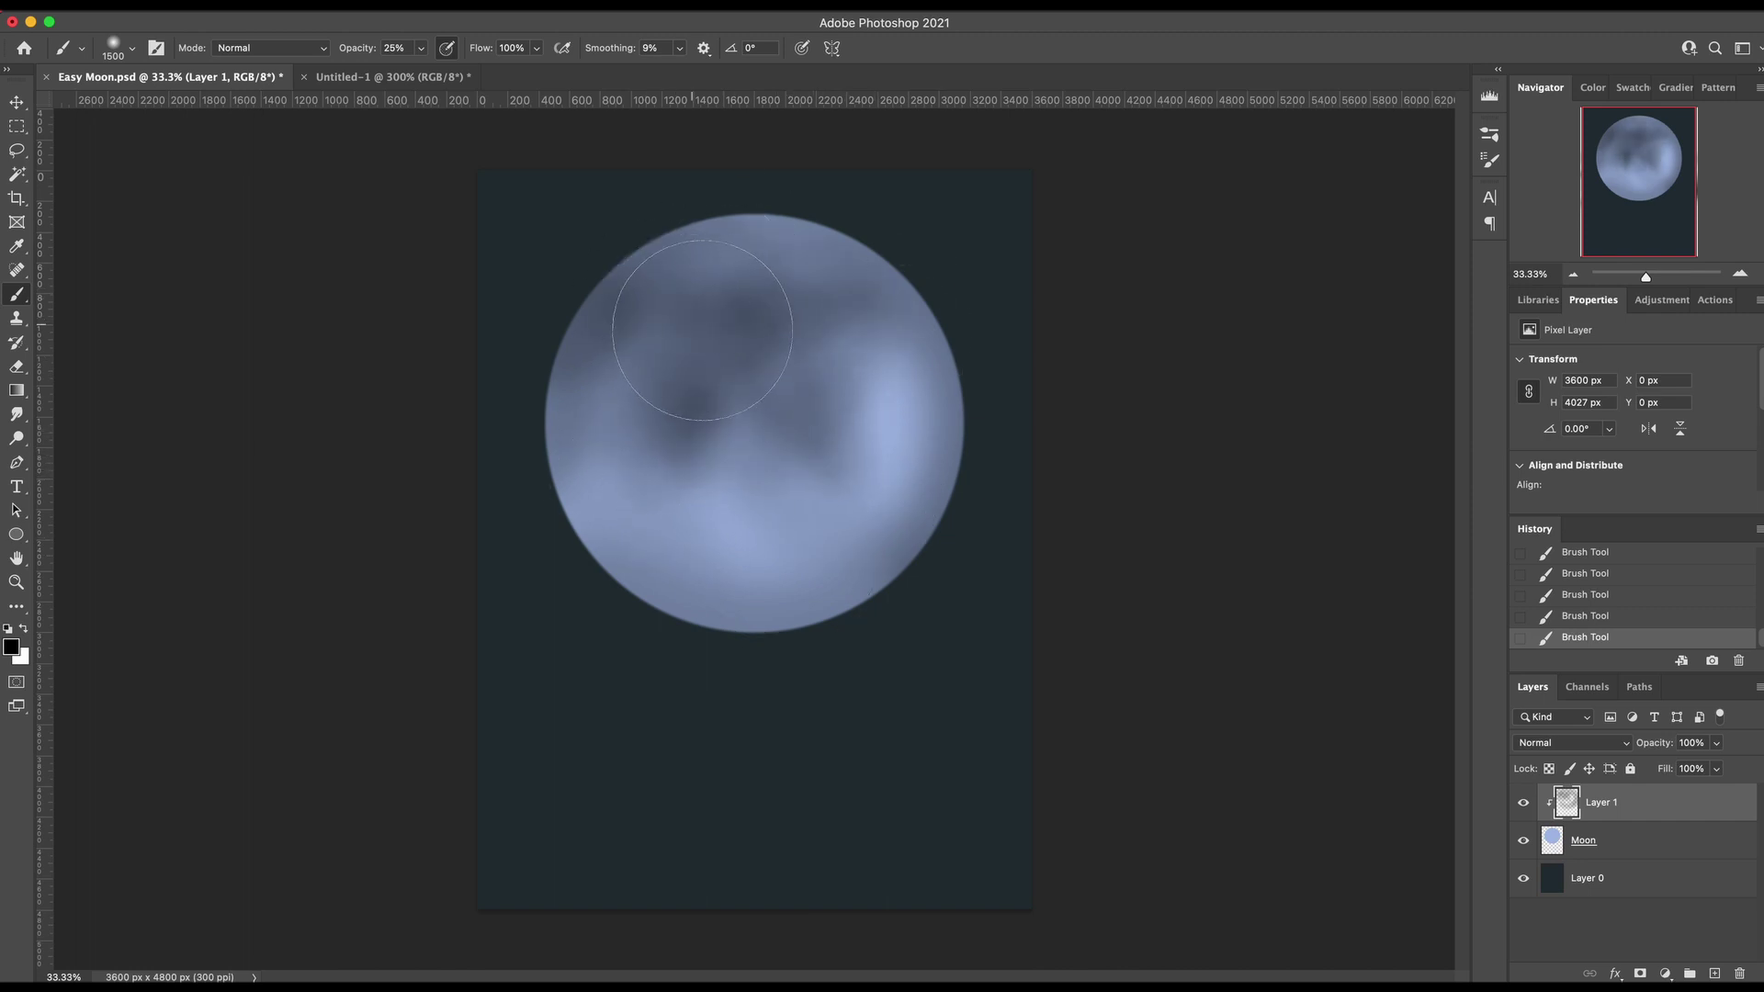
Paint soft white highlights across the moon's middle and lower areas with the same brush
key(x)
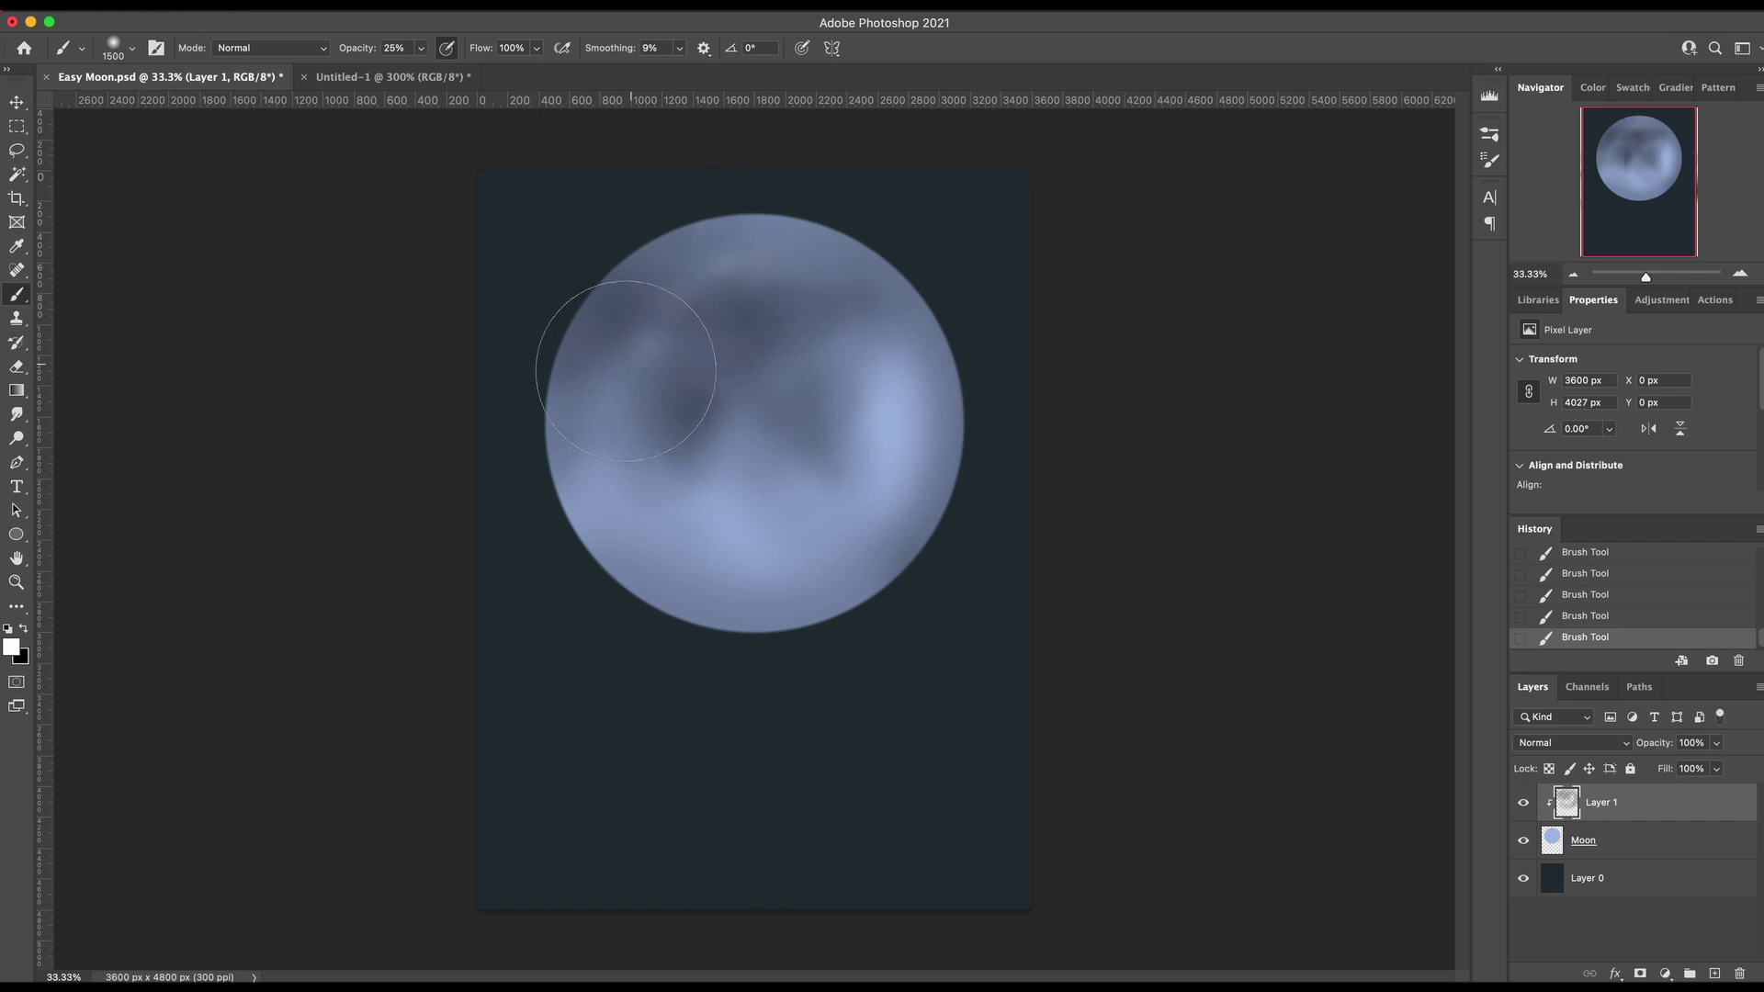
mouse_move(742, 402)
mouse_down()
mouse_move(716, 502)
mouse_move(662, 540)
mouse_move(754, 569)
mouse_move(766, 515)
mouse_move(746, 485)
mouse_move(688, 532)
mouse_move(623, 529)
mouse_move(726, 579)
mouse_move(786, 581)
mouse_move(801, 489)
mouse_move(690, 498)
mouse_move(641, 532)
mouse_move(622, 511)
mouse_move(695, 513)
mouse_move(689, 569)
mouse_move(763, 556)
mouse_up()
mouse_move(885, 390)
mouse_down()
mouse_move(900, 466)
mouse_move(798, 418)
mouse_move(861, 455)
mouse_move(839, 380)
mouse_up()
Switch back to black, set the brush hardness to 10%, and deepen the dark patches on the moon
key(x)
right_click(841, 379)
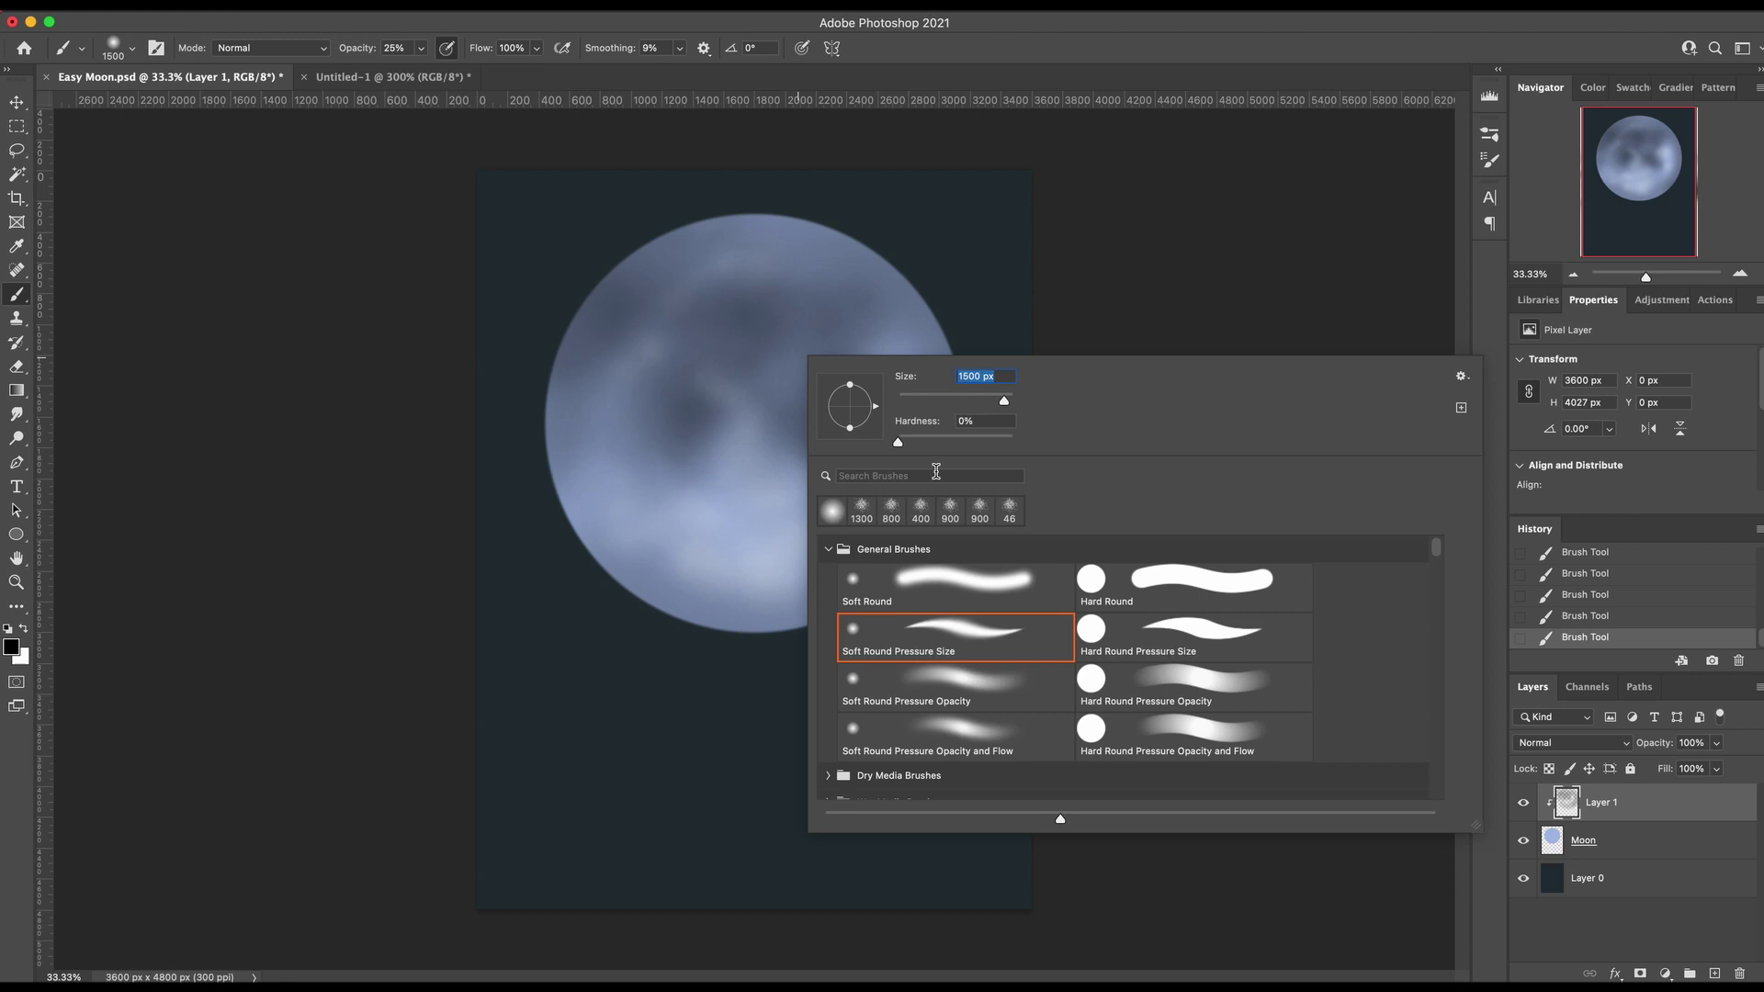
click(909, 445)
key(Return)
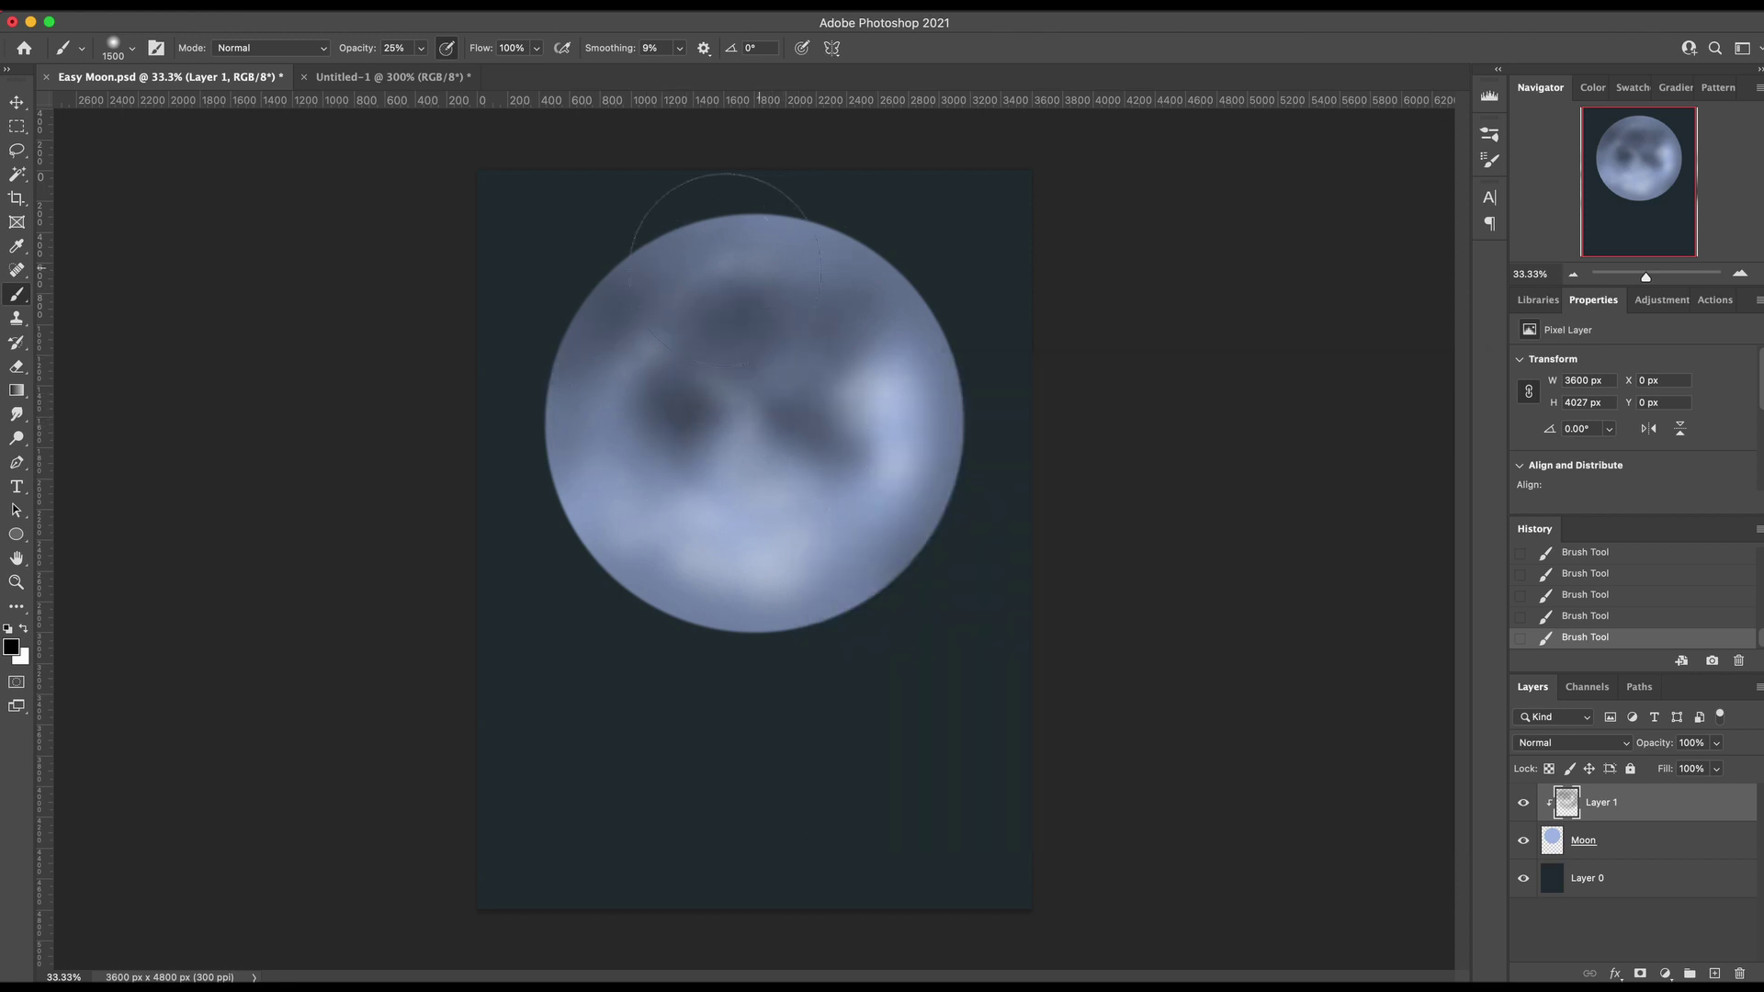
Increase the brush hardness further and paint more defined white highlights and black shadows around the moon's central patches
right_click(744, 402)
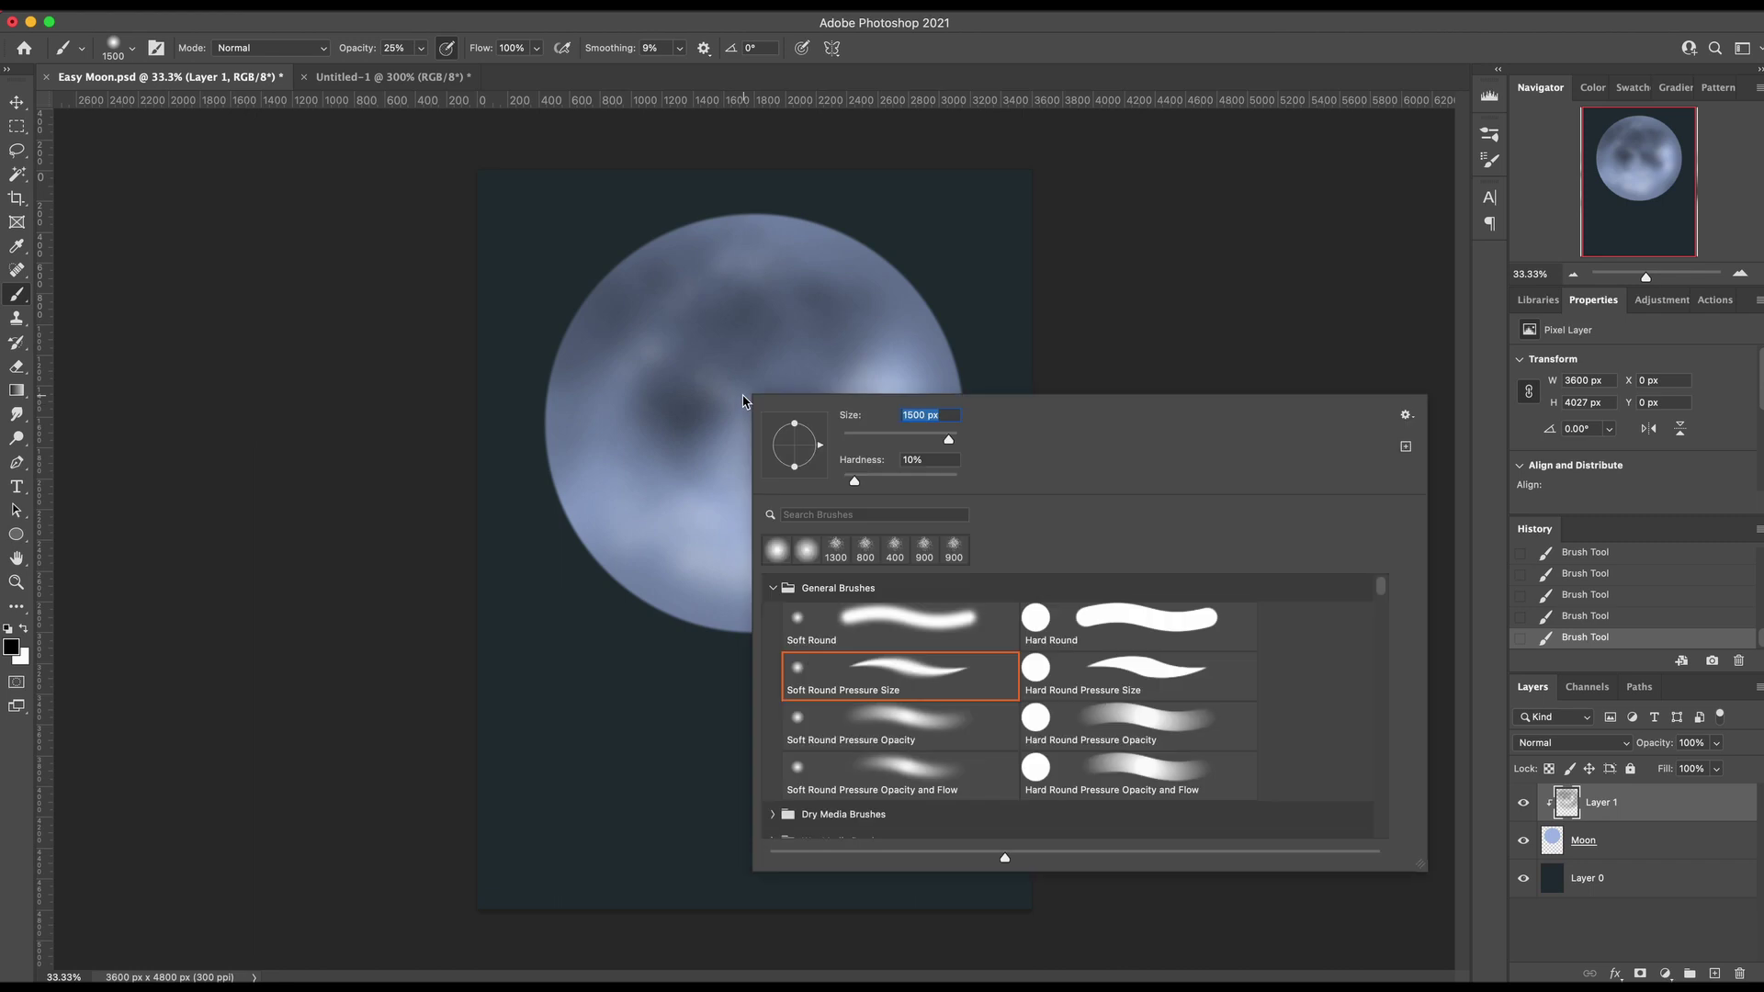
click(879, 477)
key(Return)
key(x)
mouse_move(708, 461)
mouse_down()
mouse_move(680, 410)
mouse_move(714, 429)
mouse_move(698, 411)
mouse_up()
drag(855, 421, 838, 393)
key(x)
drag(808, 347, 778, 268)
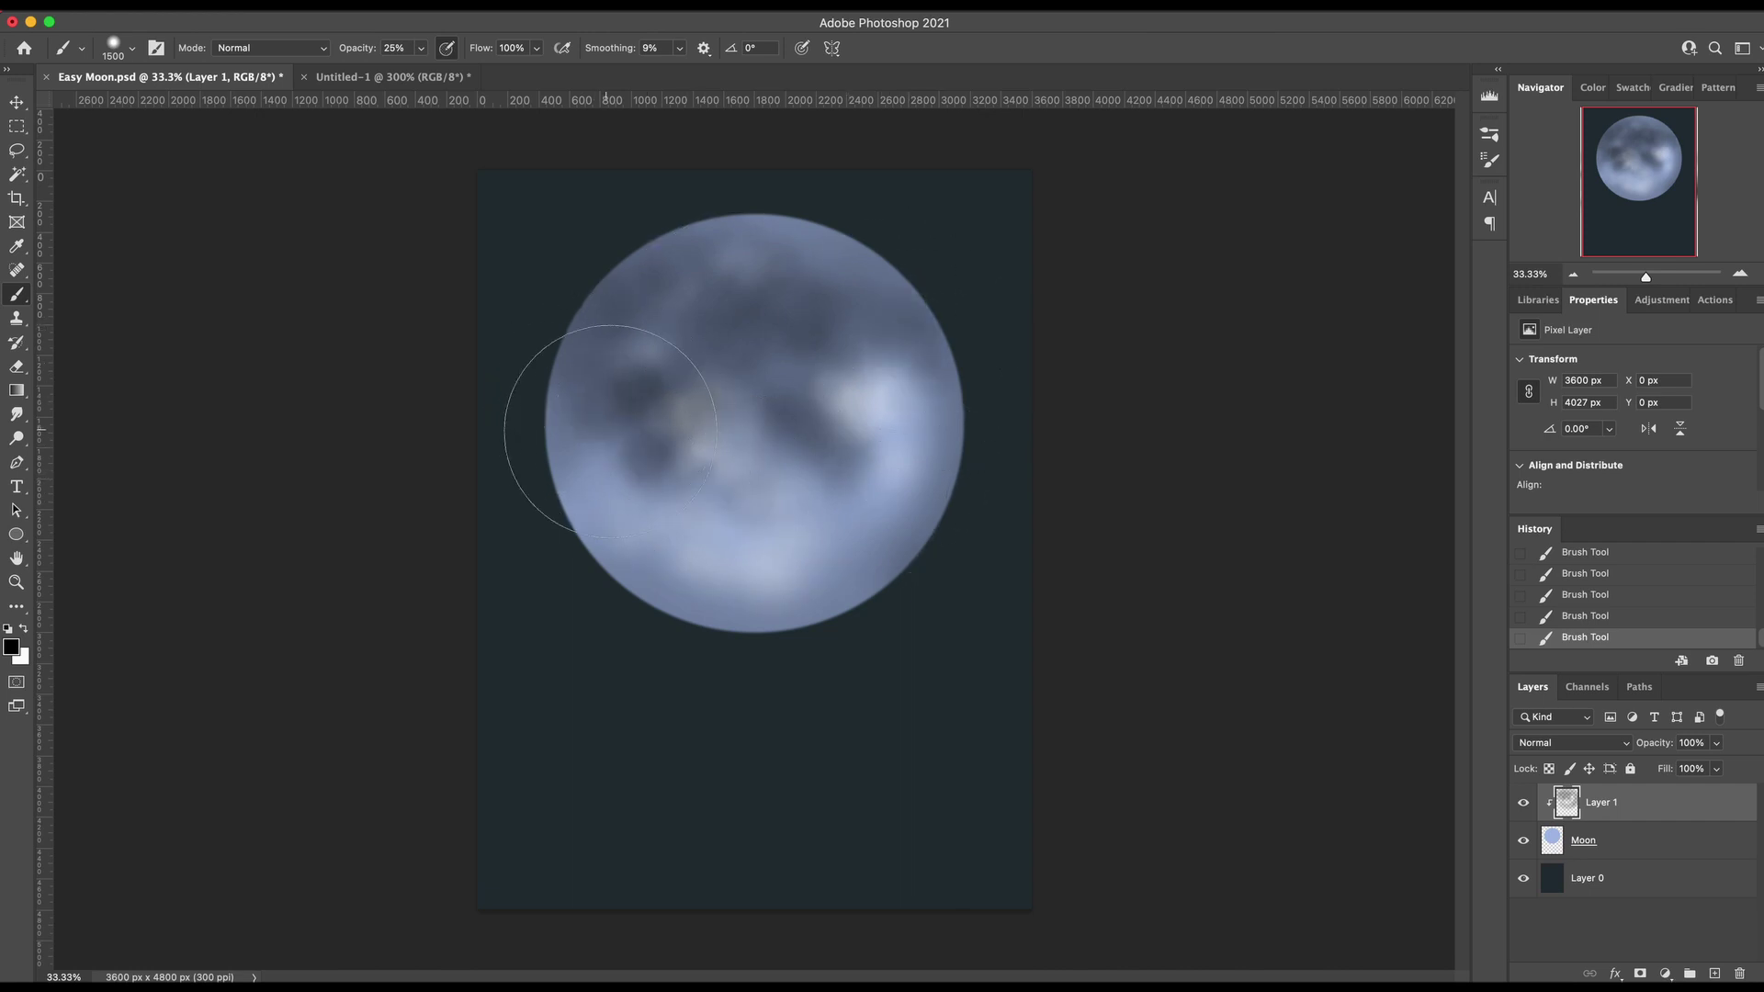
Add white and black touches to the moon's upper and middle patches, and soften them with blue sampled from the moon's edge
key(x)
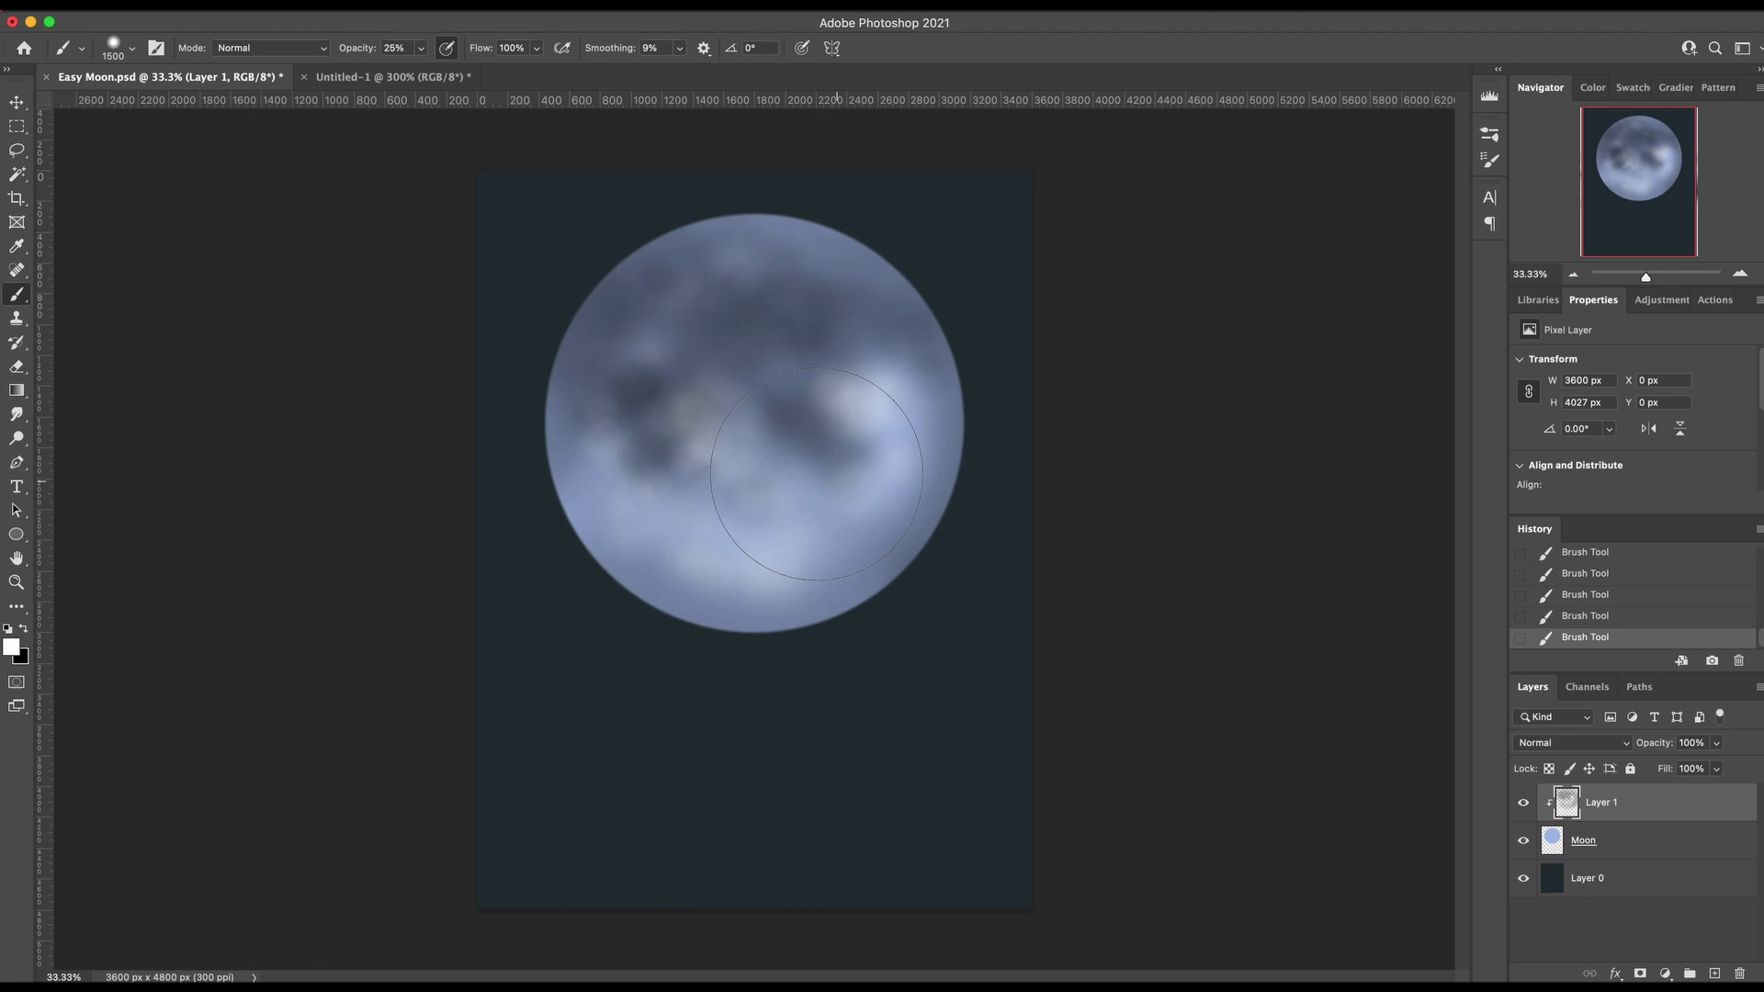
key(x)
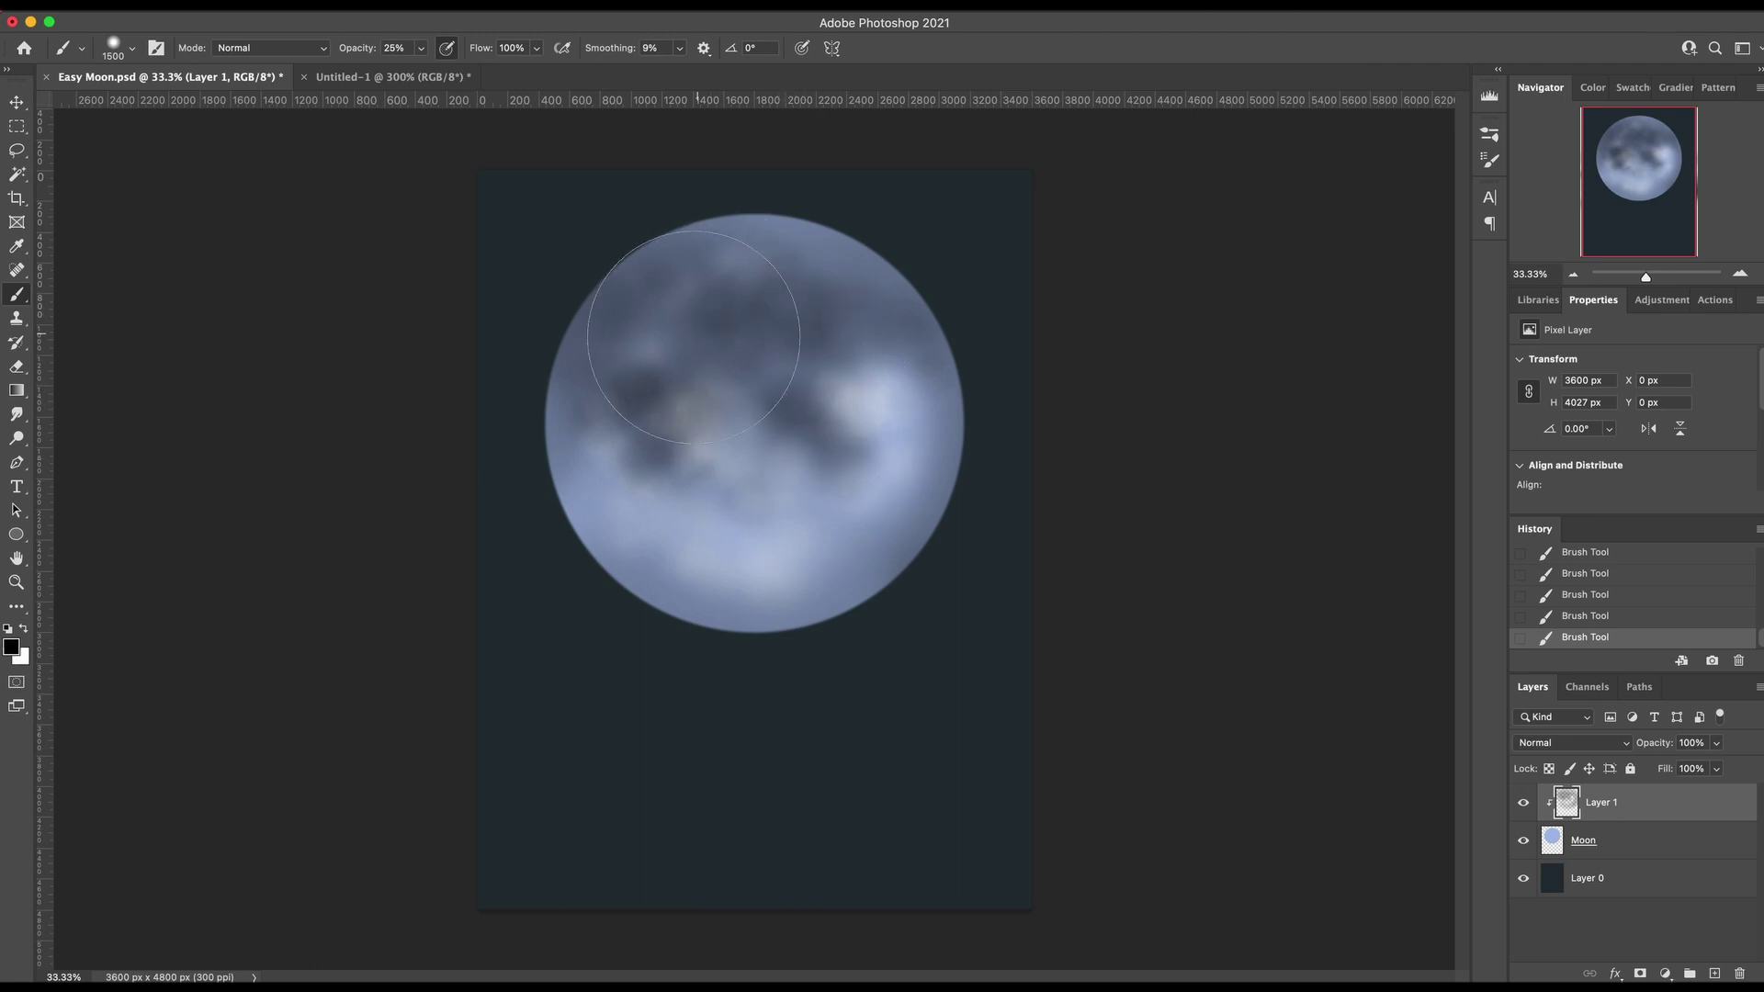
click(691, 327)
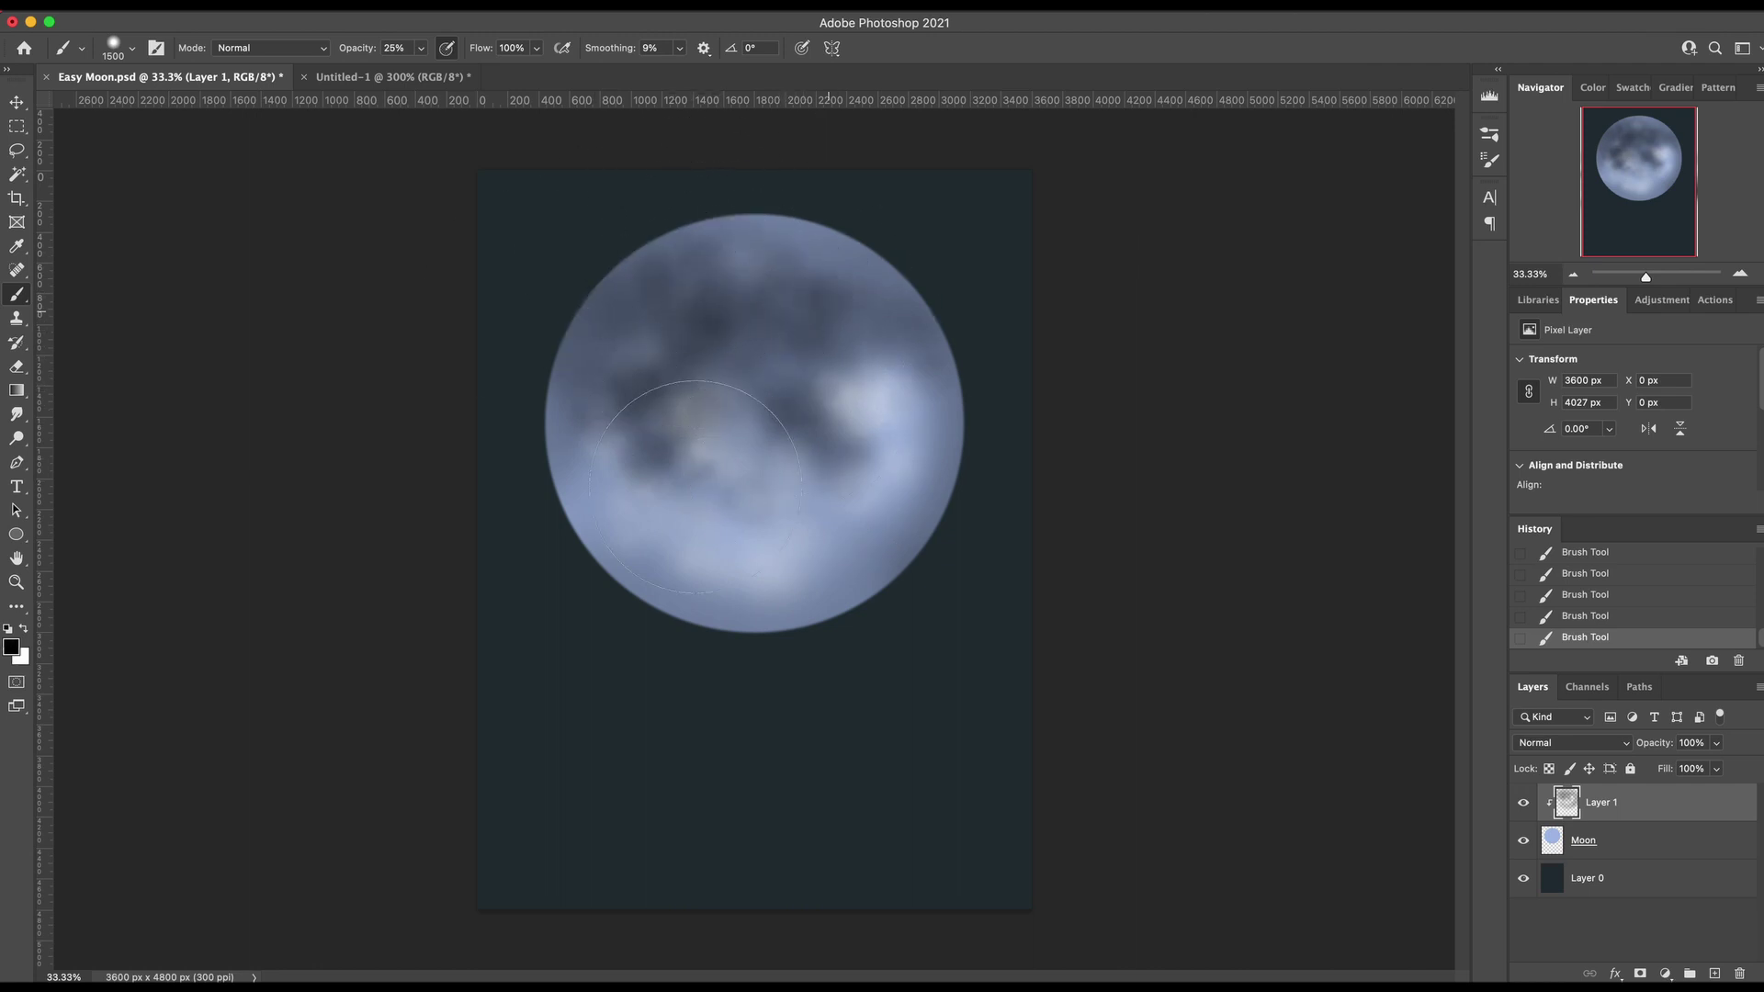
alt+click(948, 420)
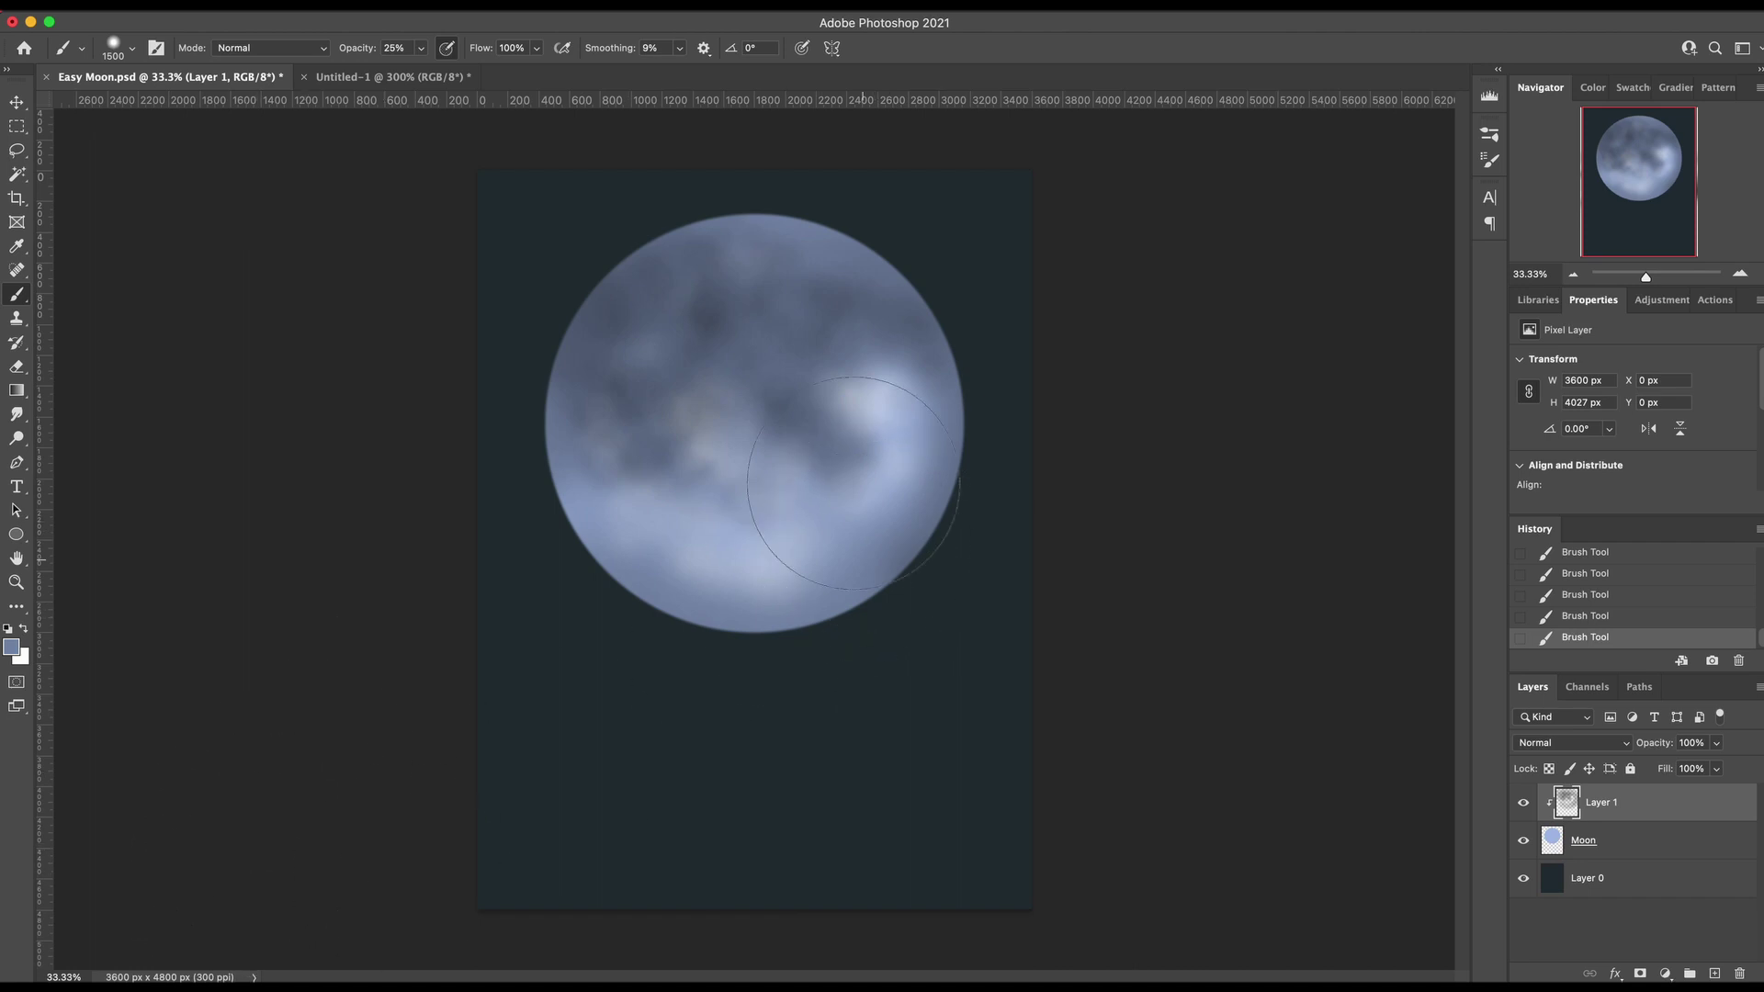
Paint a soft black shadow near the moon's lower-right edge and white highlights across its lower middle
key(d)
drag(879, 550, 860, 511)
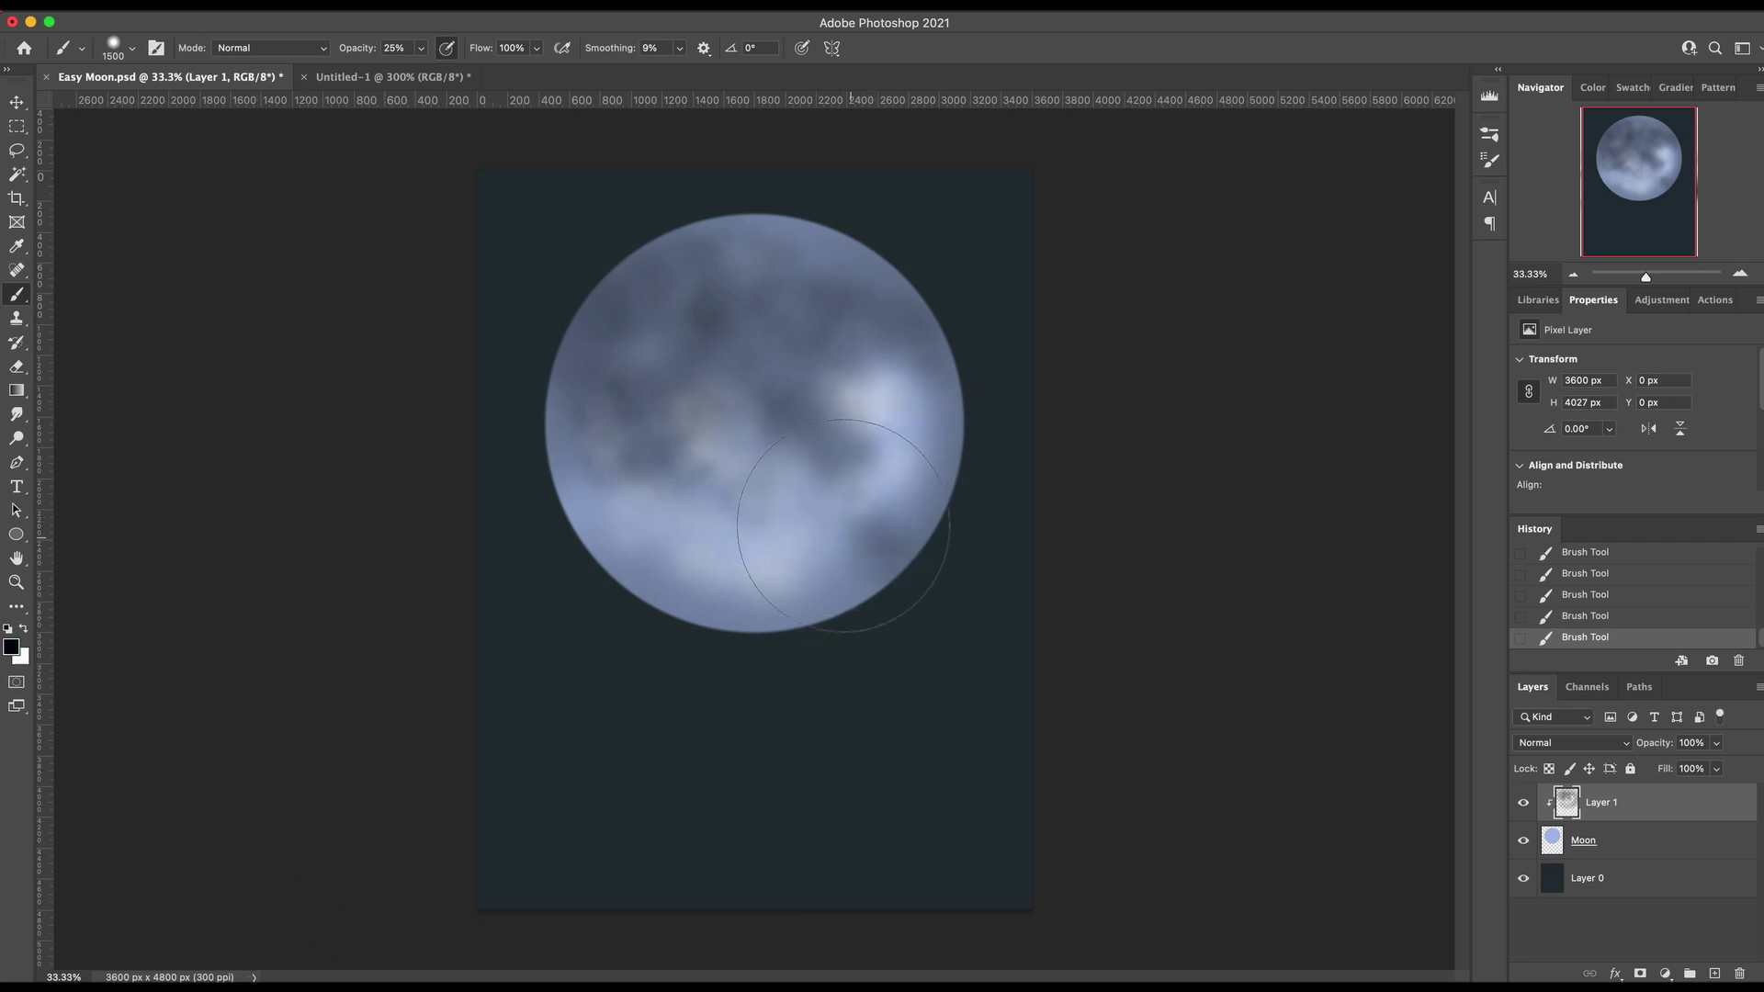
key(x)
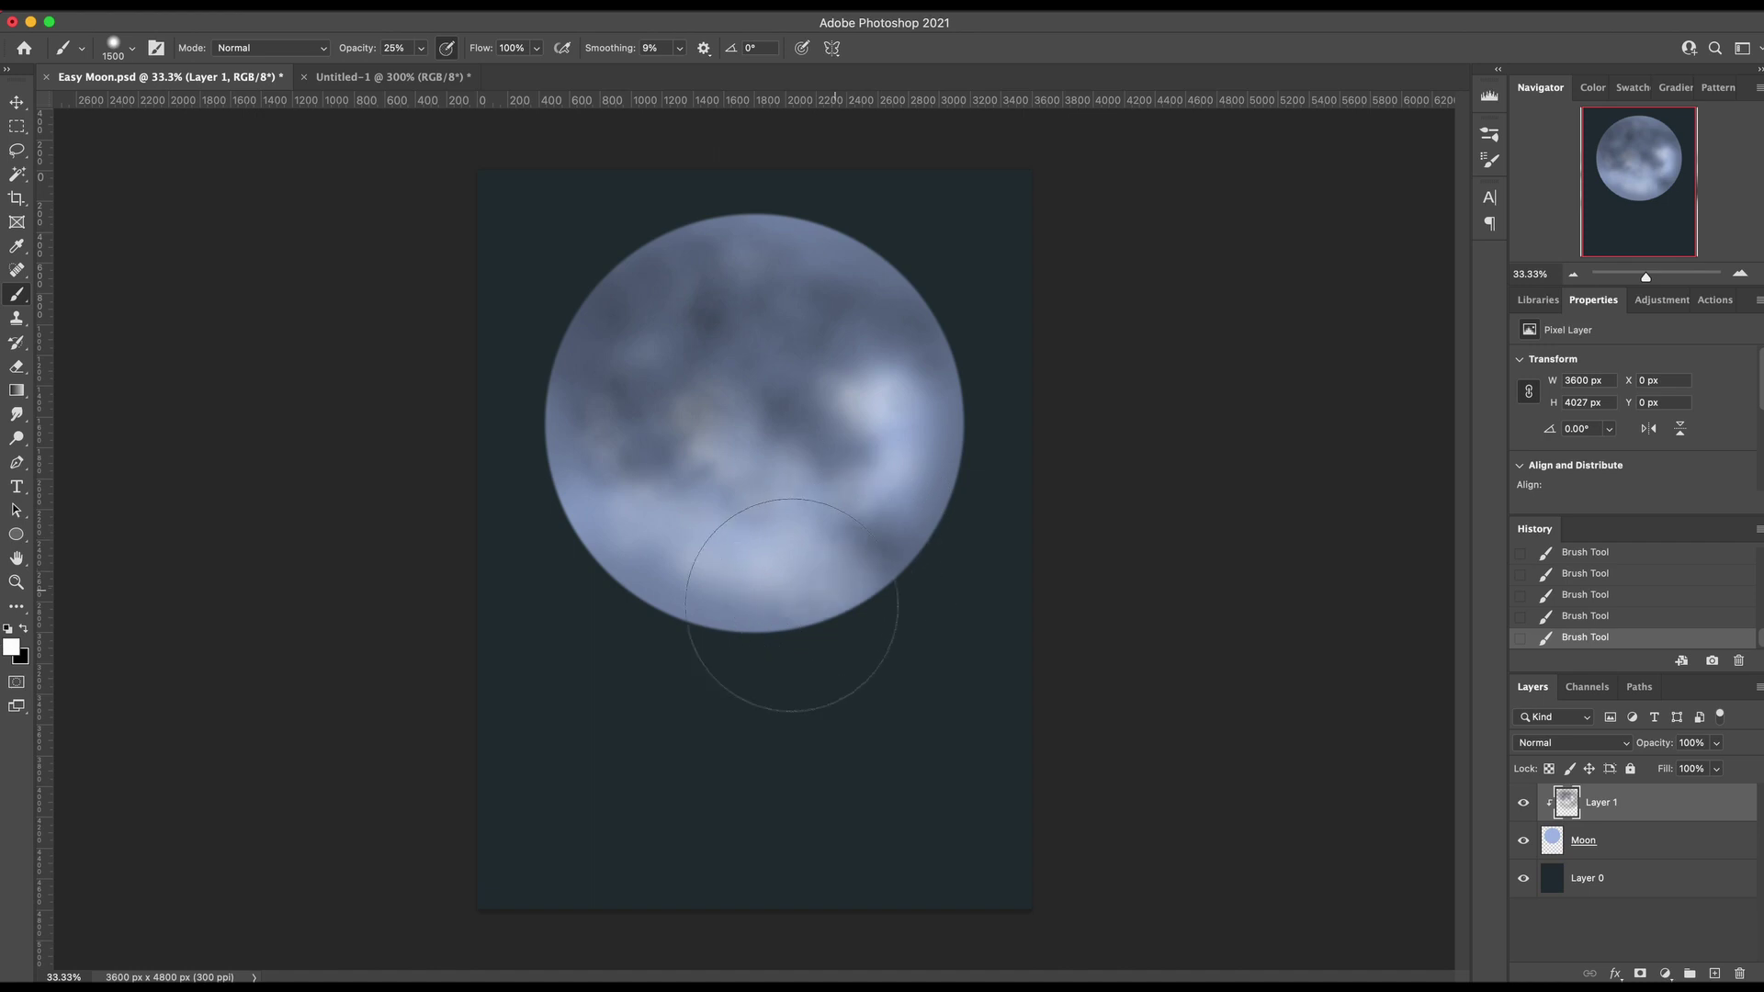
mouse_move(792, 605)
mouse_down()
mouse_move(654, 583)
mouse_move(710, 596)
mouse_move(707, 624)
mouse_move(707, 529)
mouse_move(738, 524)
mouse_move(750, 498)
mouse_move(702, 489)
mouse_move(771, 496)
mouse_move(807, 512)
mouse_up()
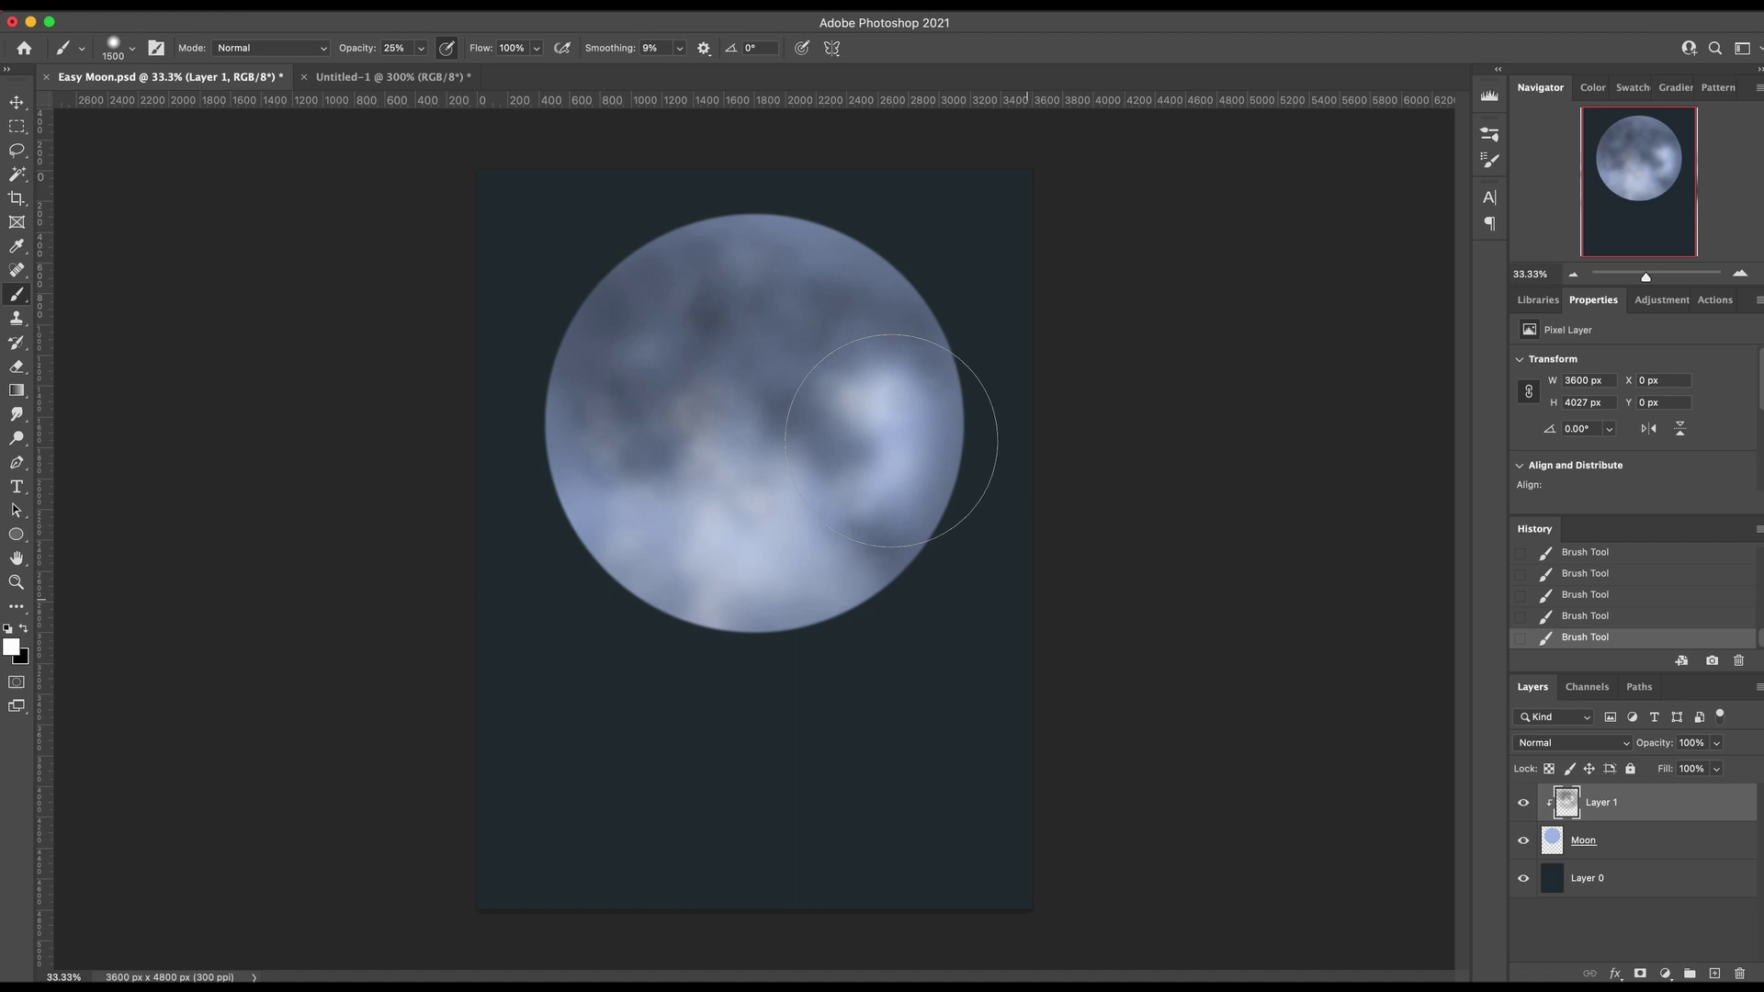
Create a new layer named Glow above the clipped shading layer
click(1715, 973)
key(super+z)
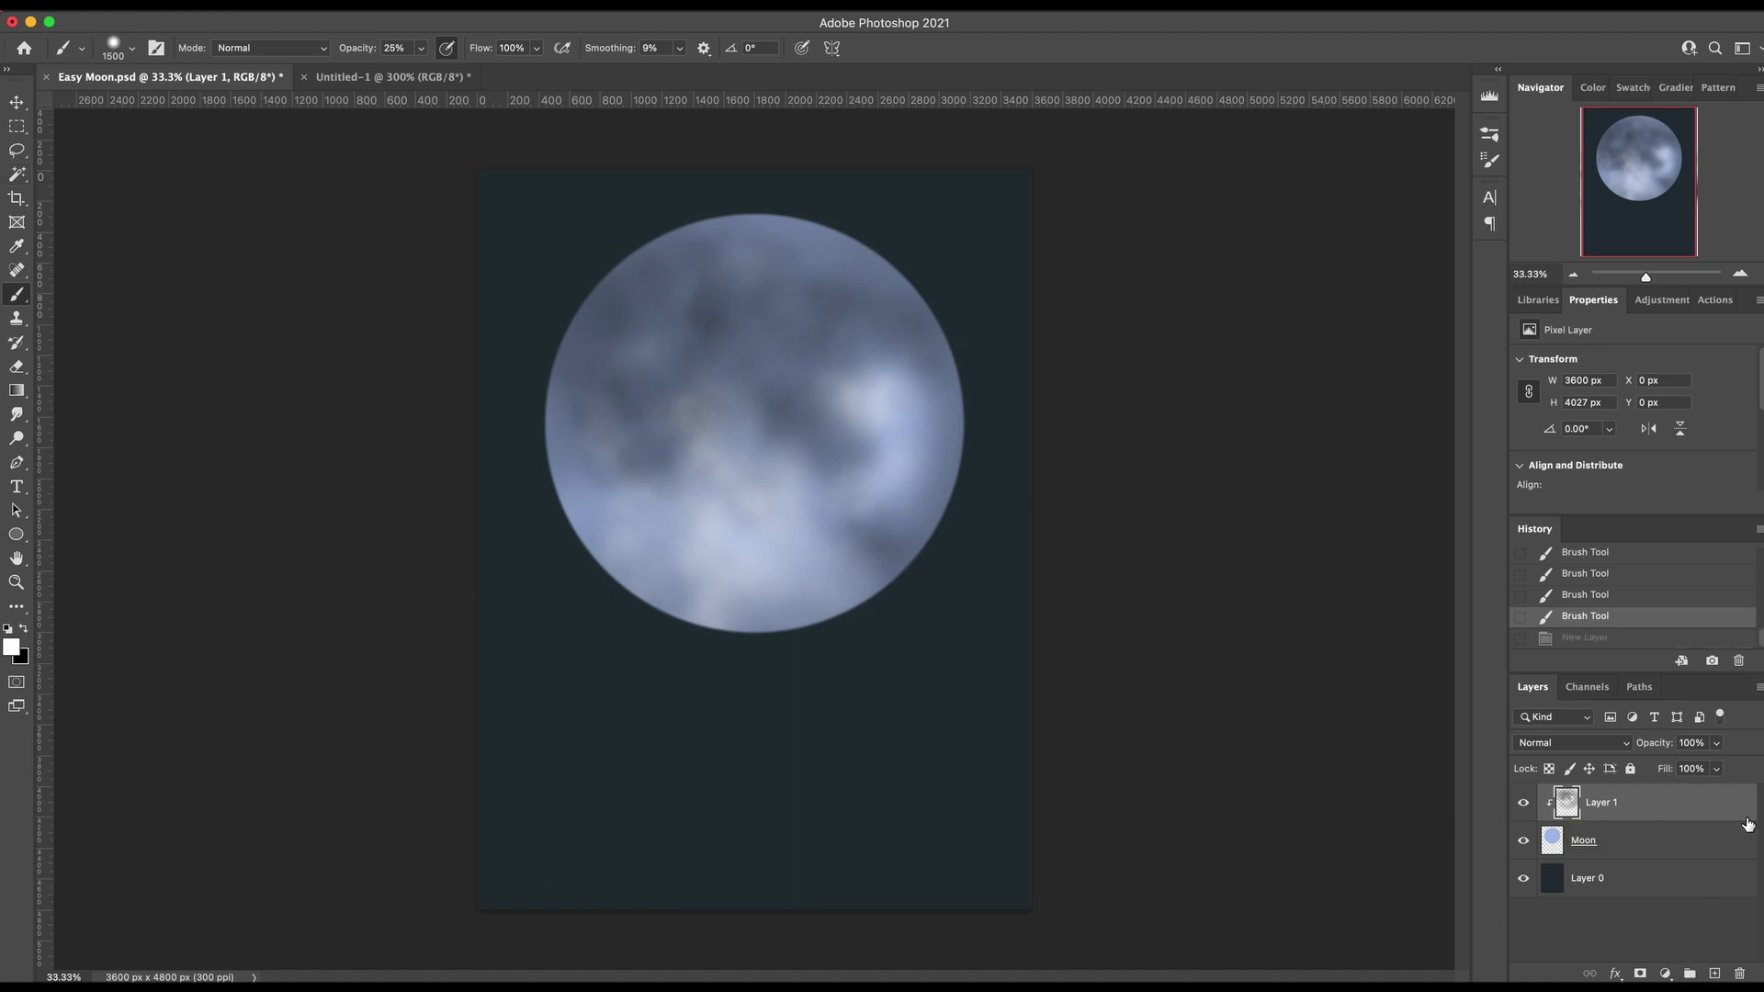
key(super+shift+n)
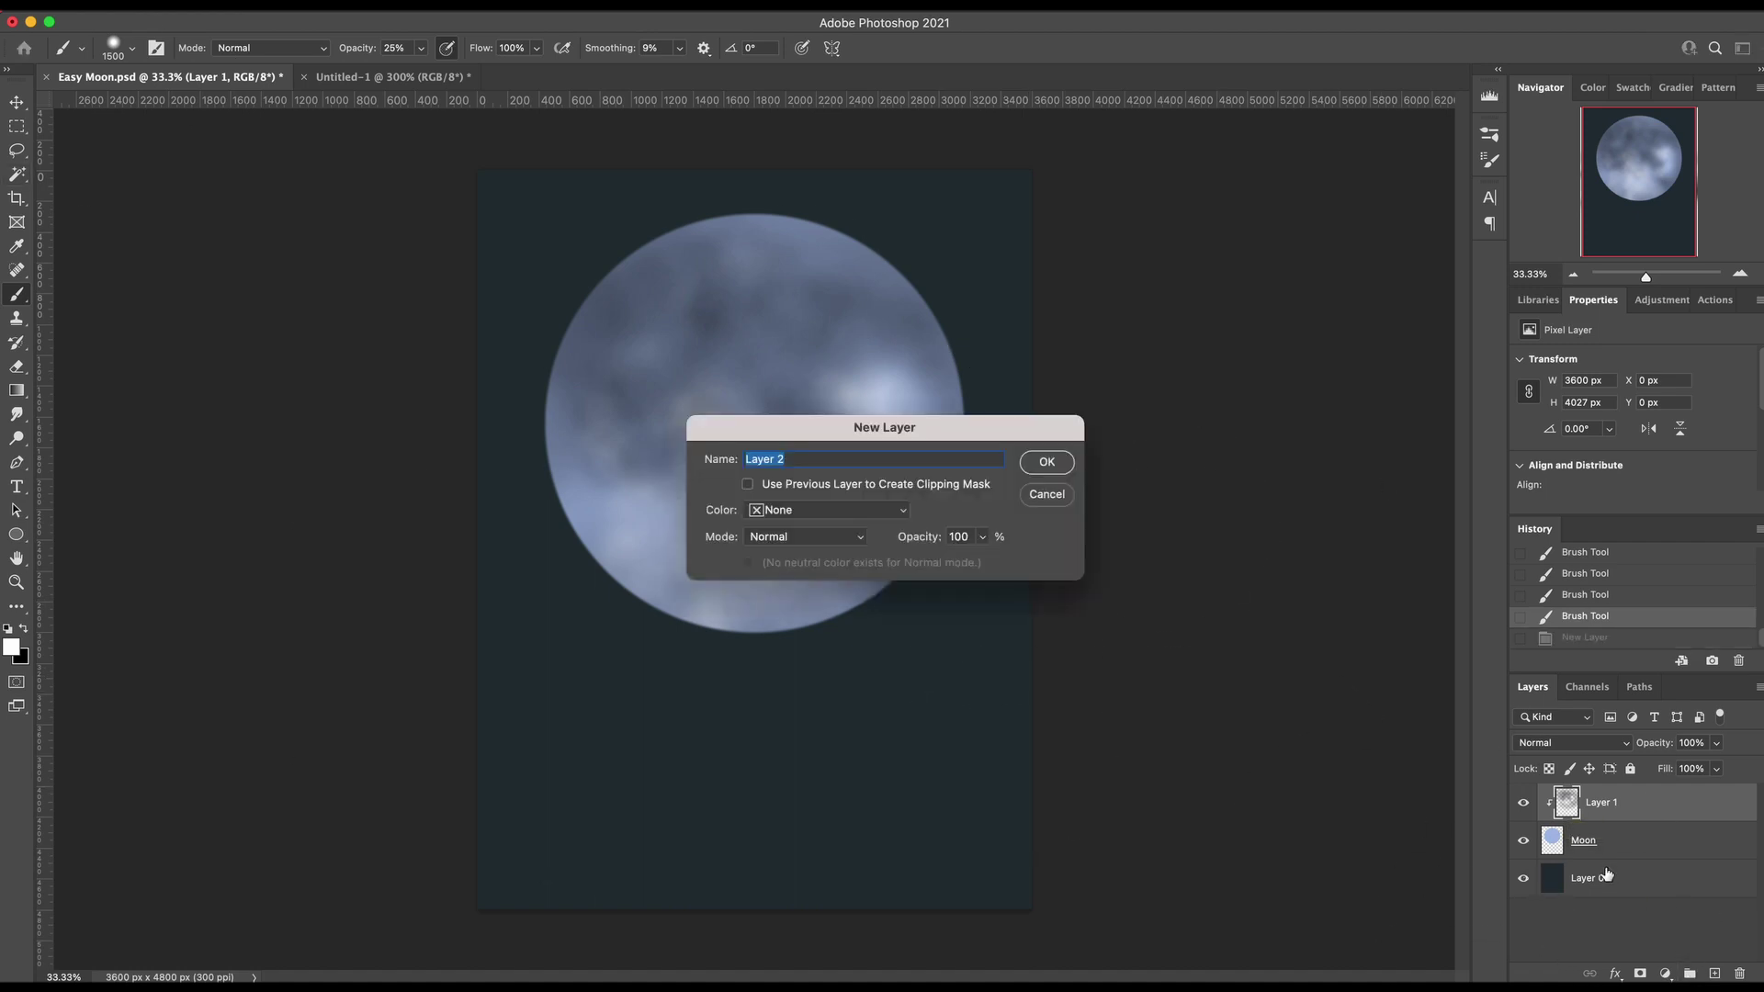
text(Glow)
key(Return)
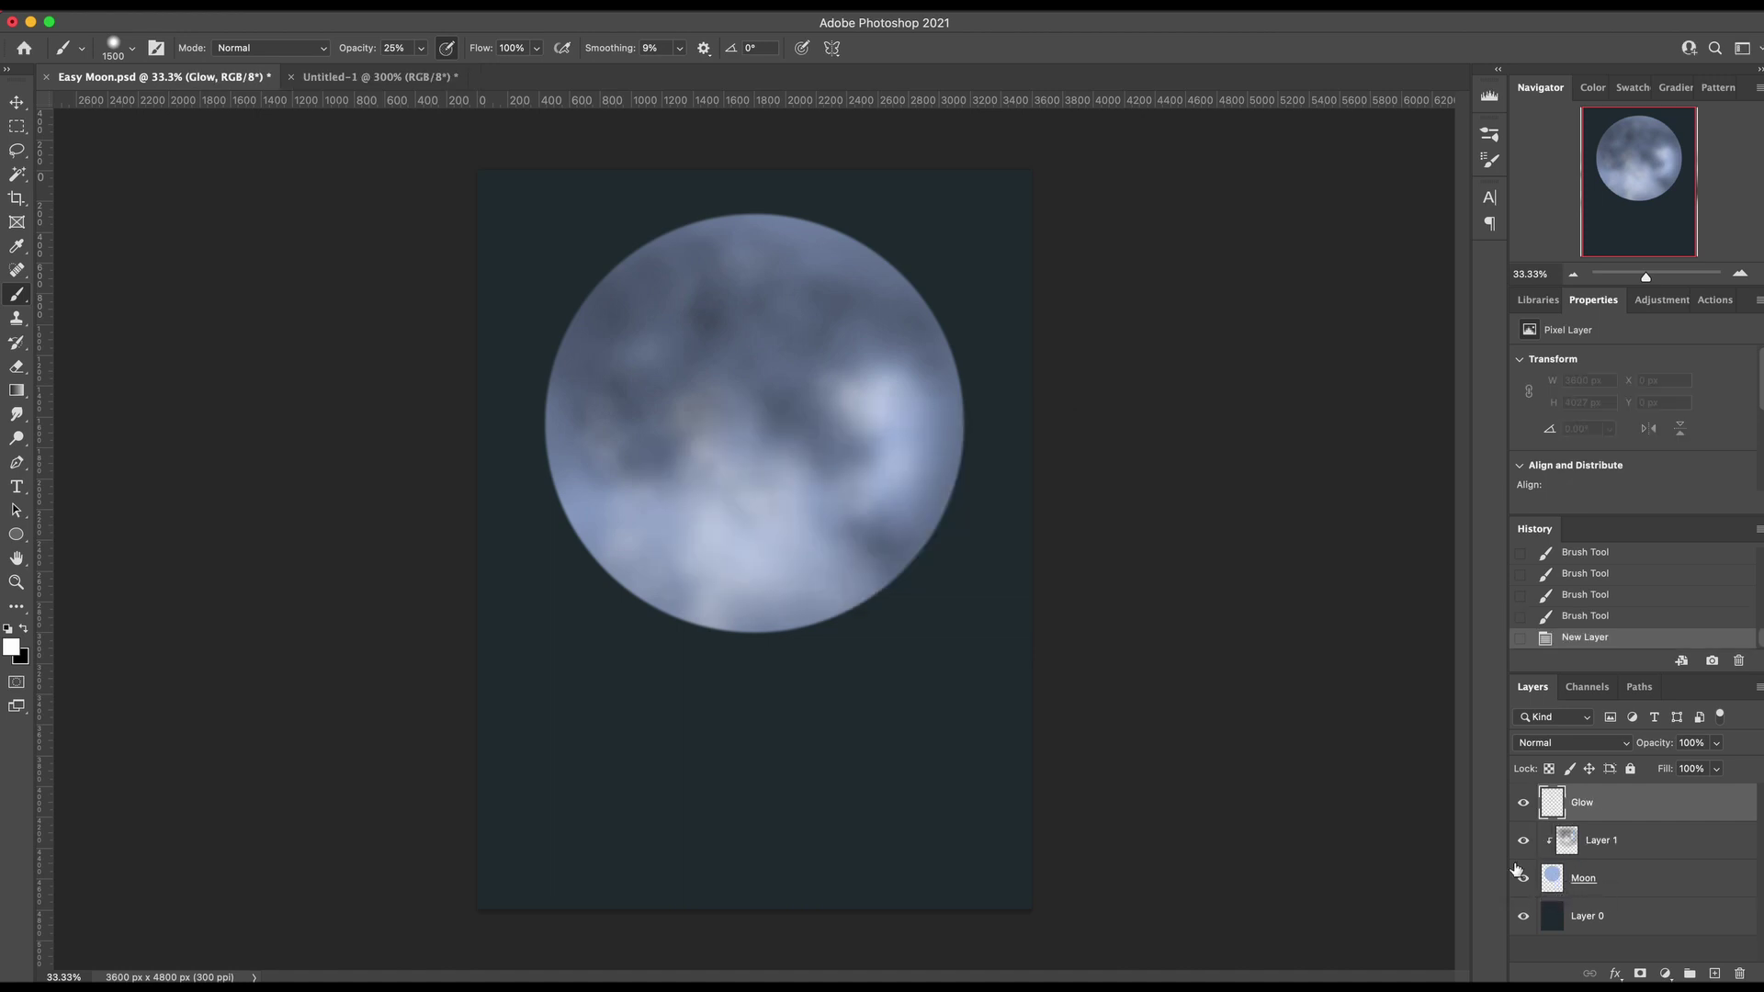
Load the Moon layer's outline as a selection
super+click(1594, 883)
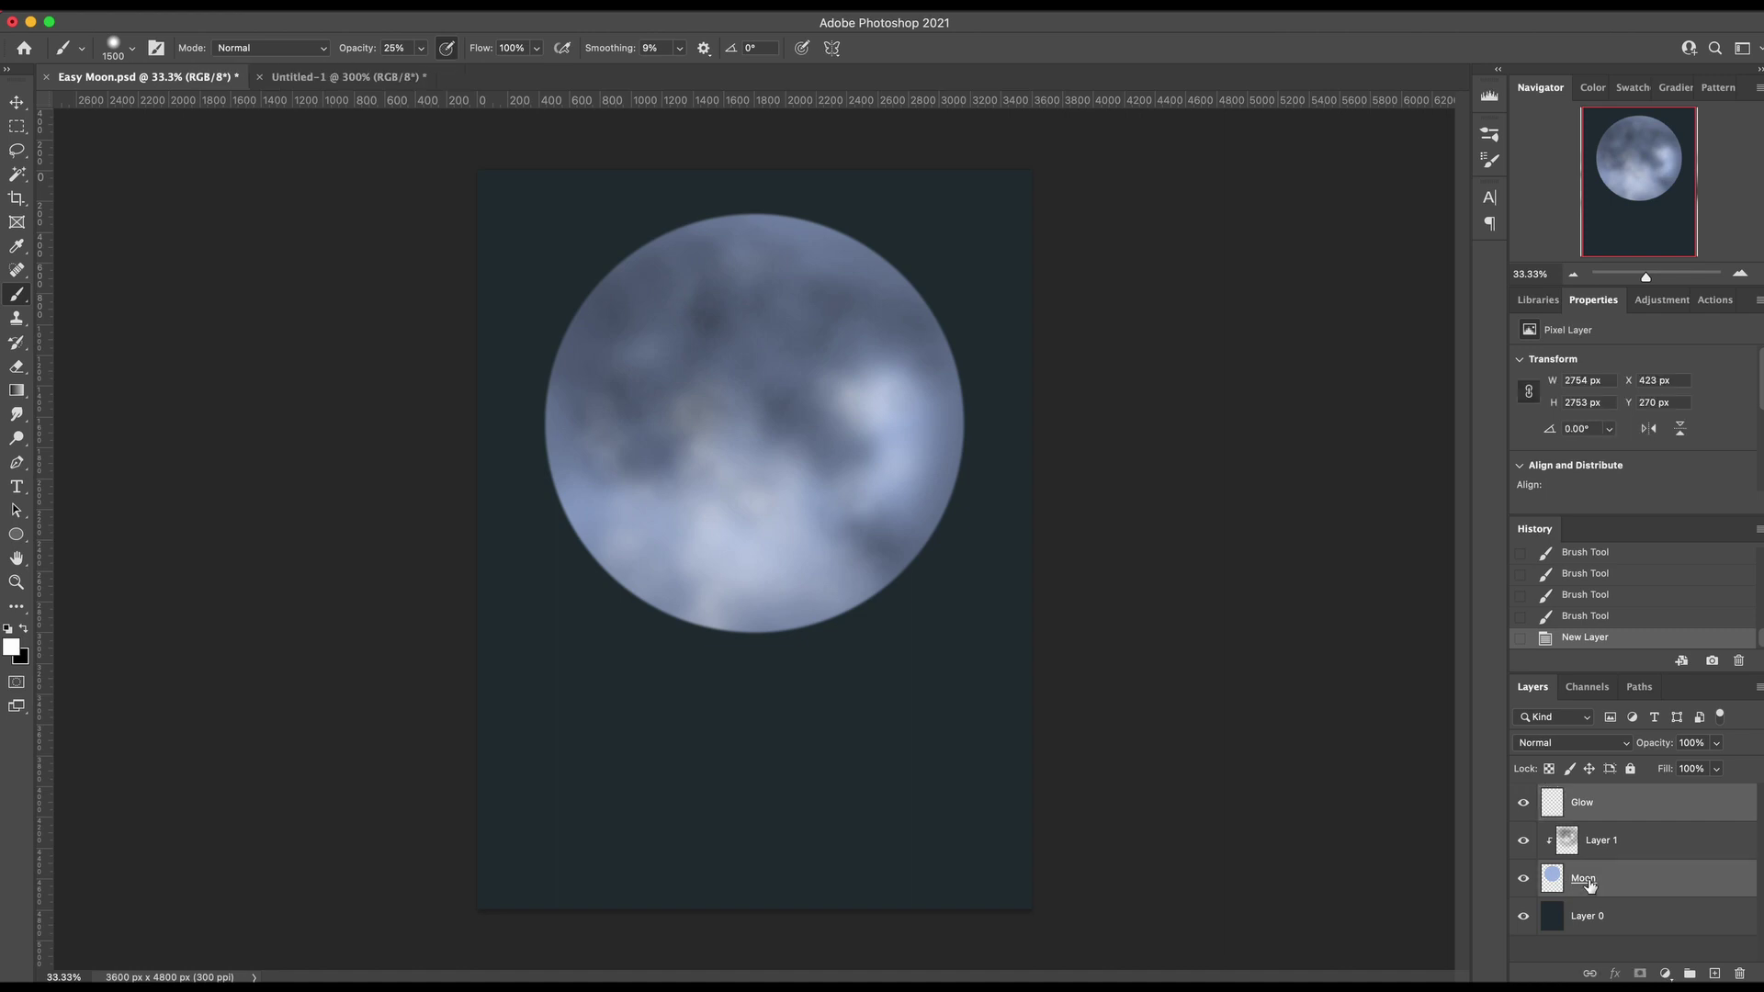
click(1591, 884)
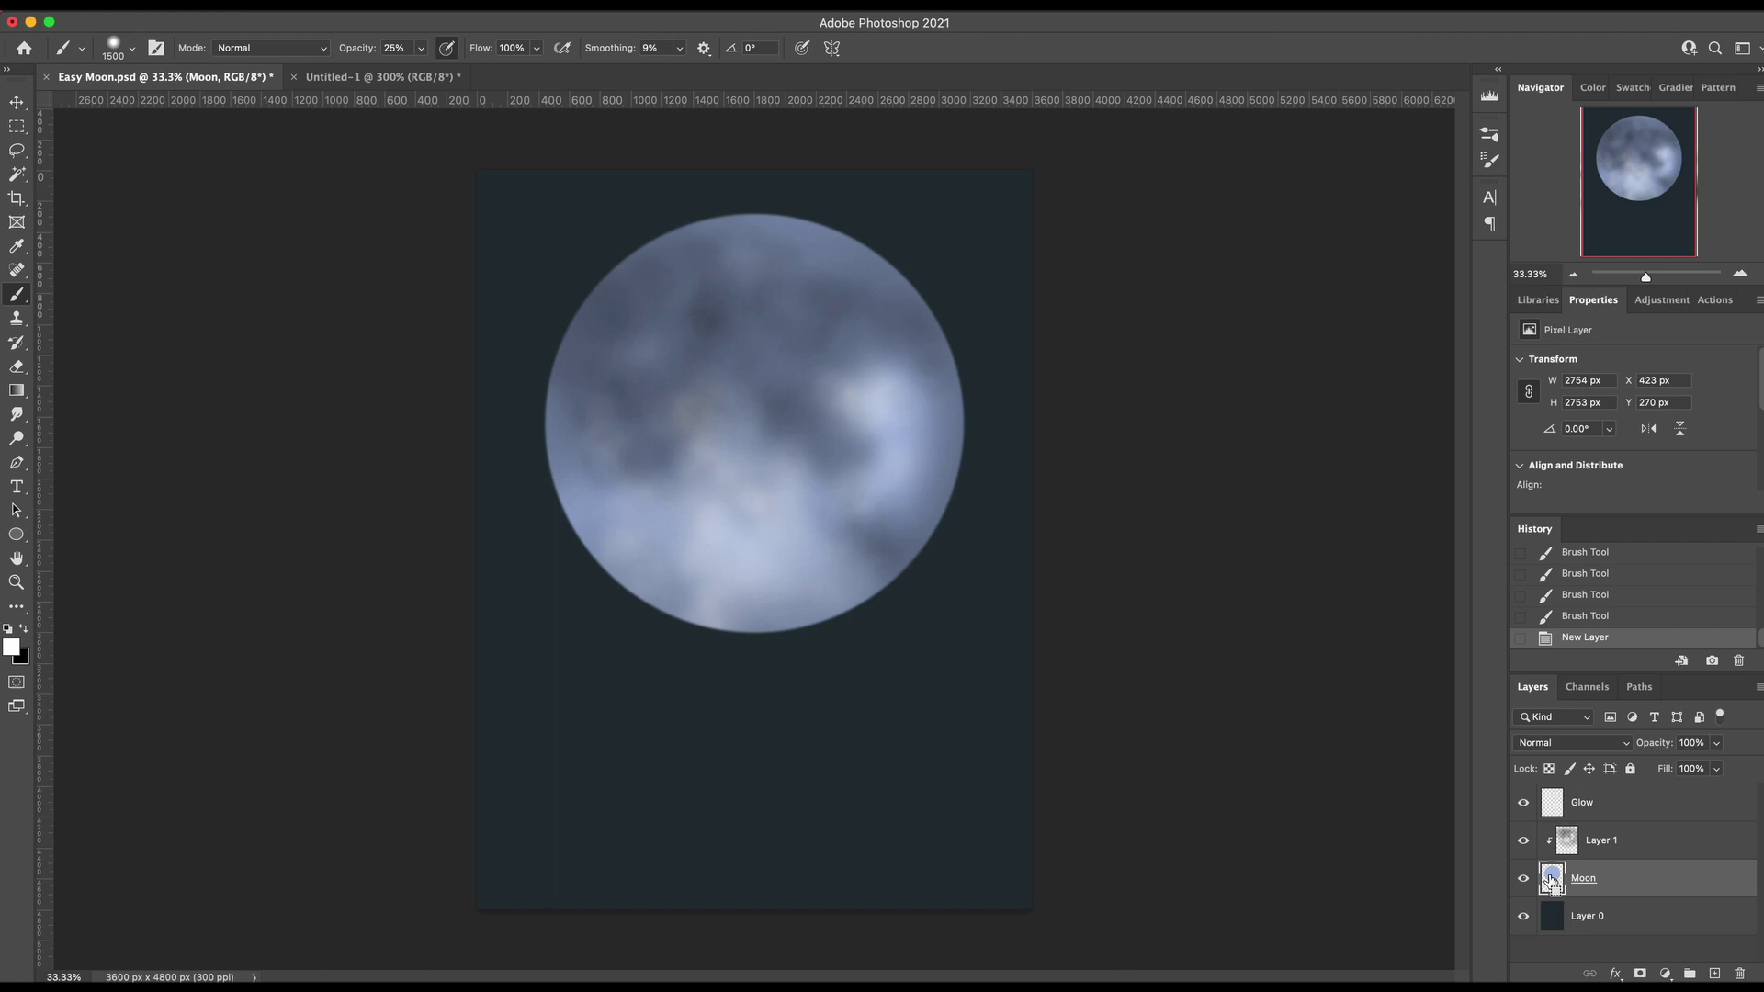
super+click(1551, 881)
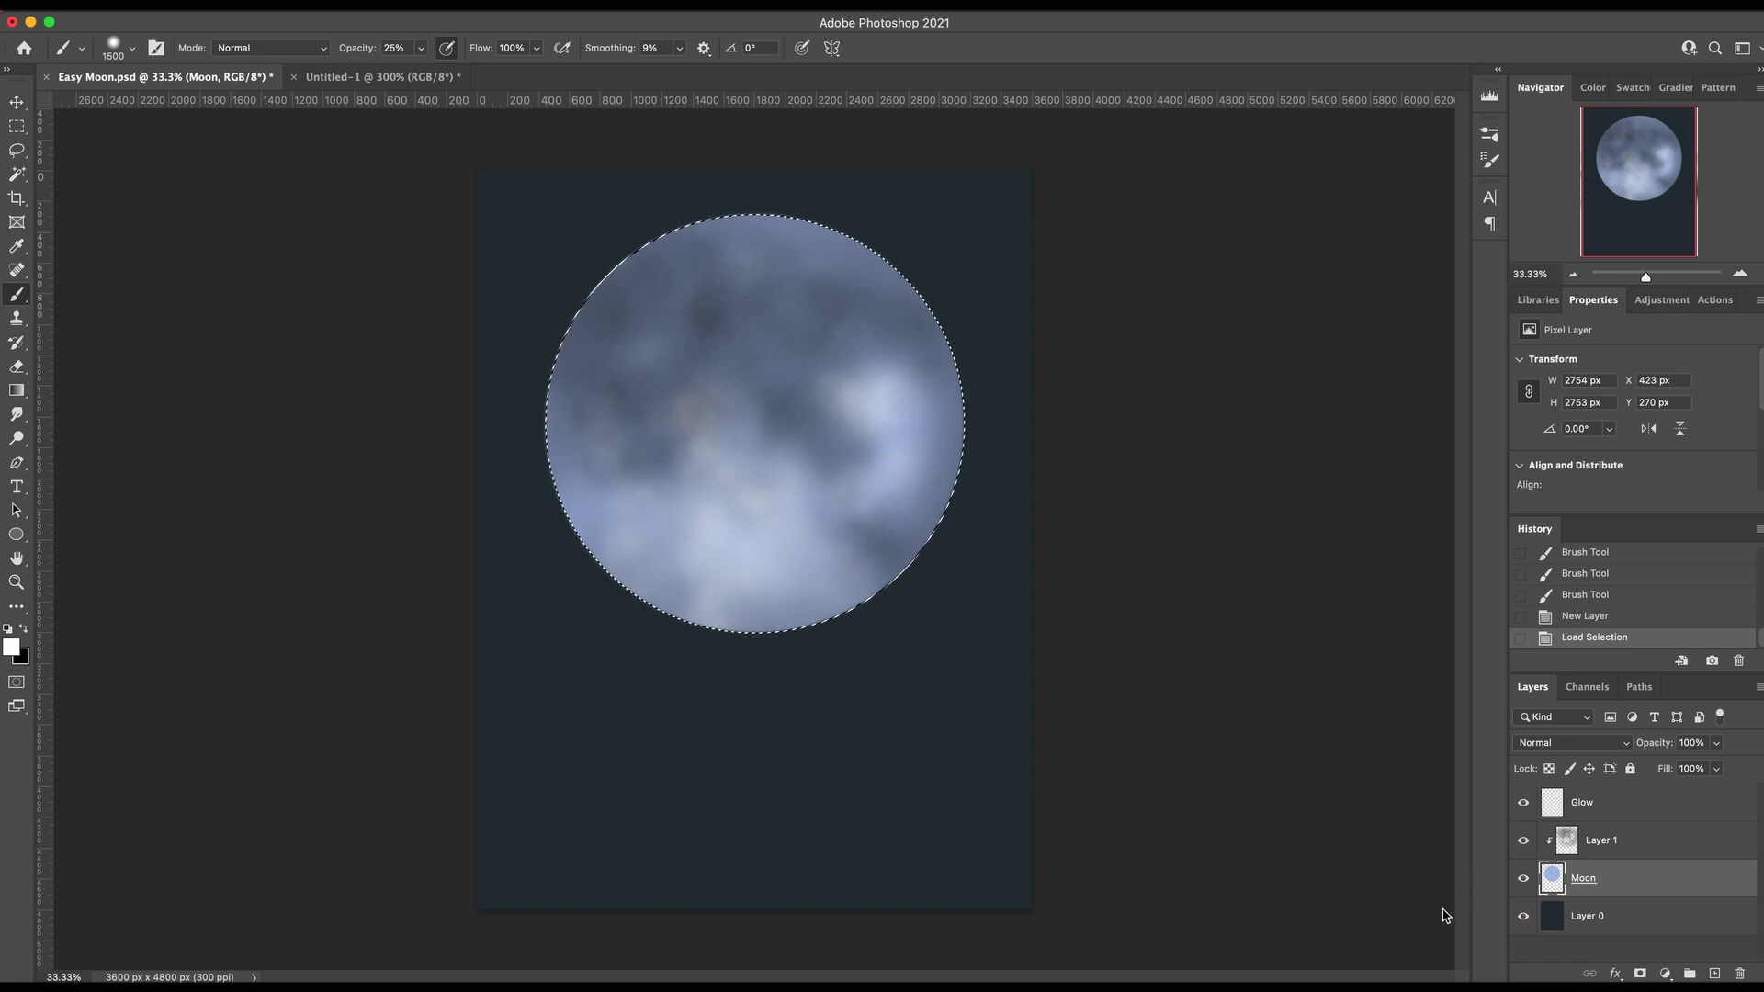
Make the Glow layer active and feather the moon-shaped selection using the Magic Wand tool's selection options
click(1594, 812)
key(w)
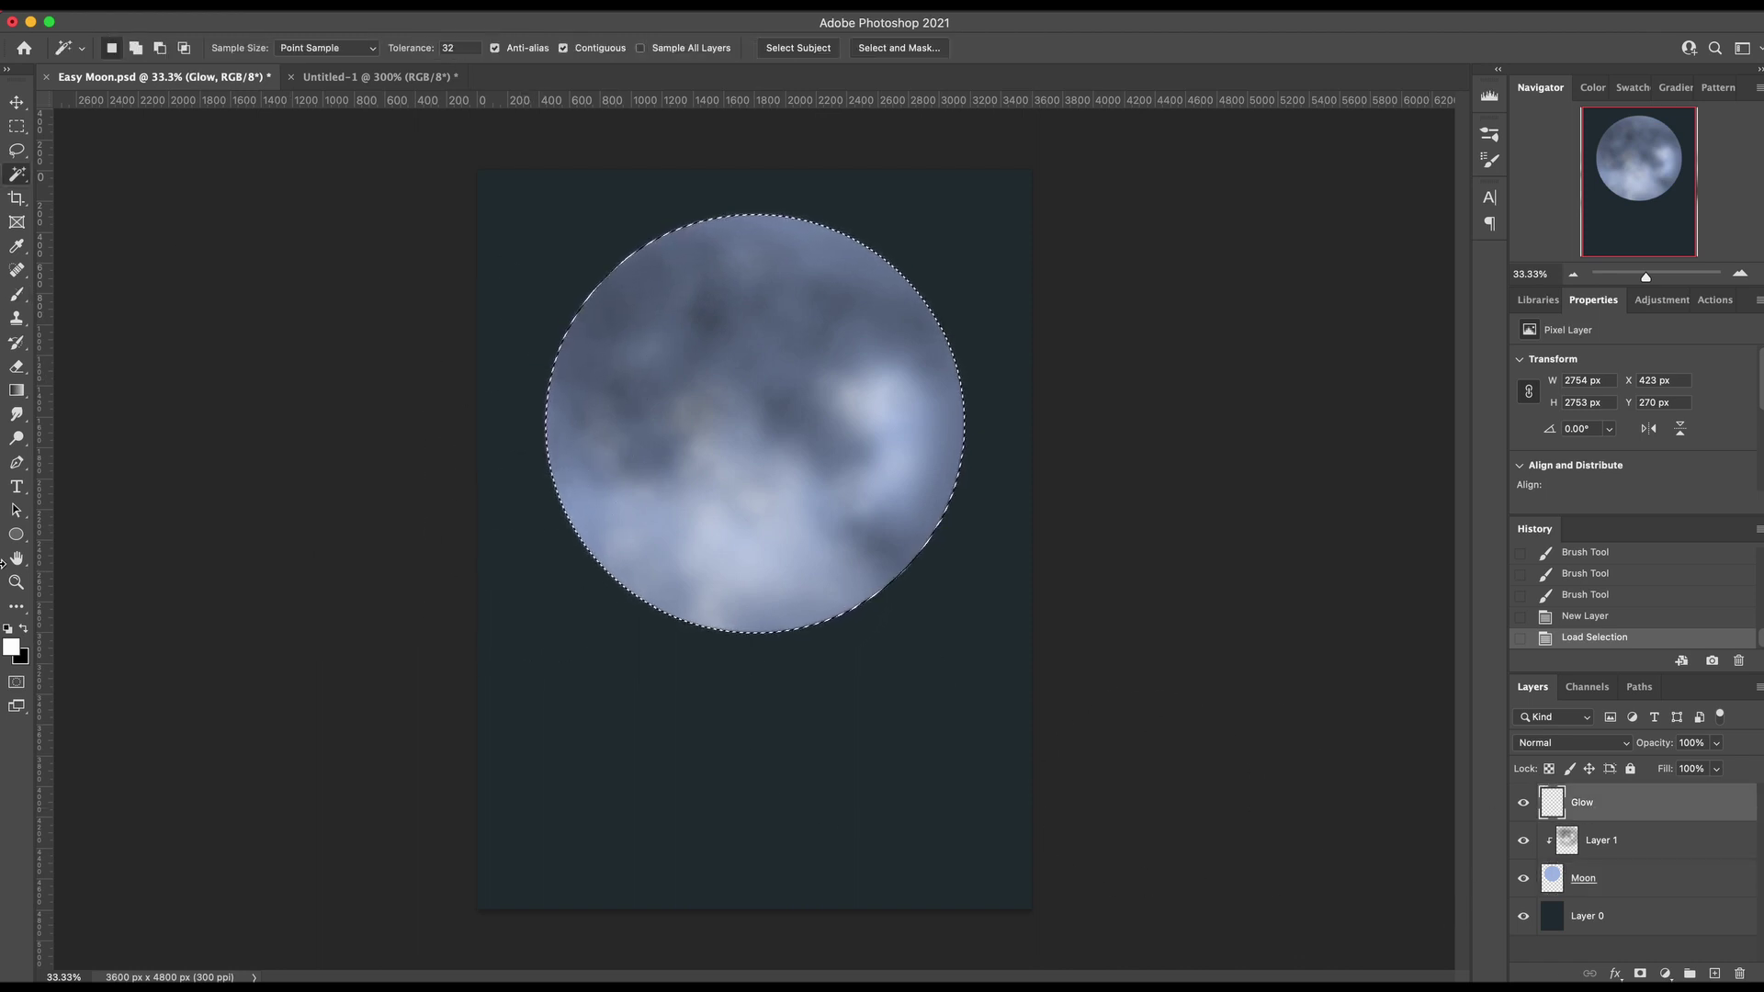
right_click(16, 177)
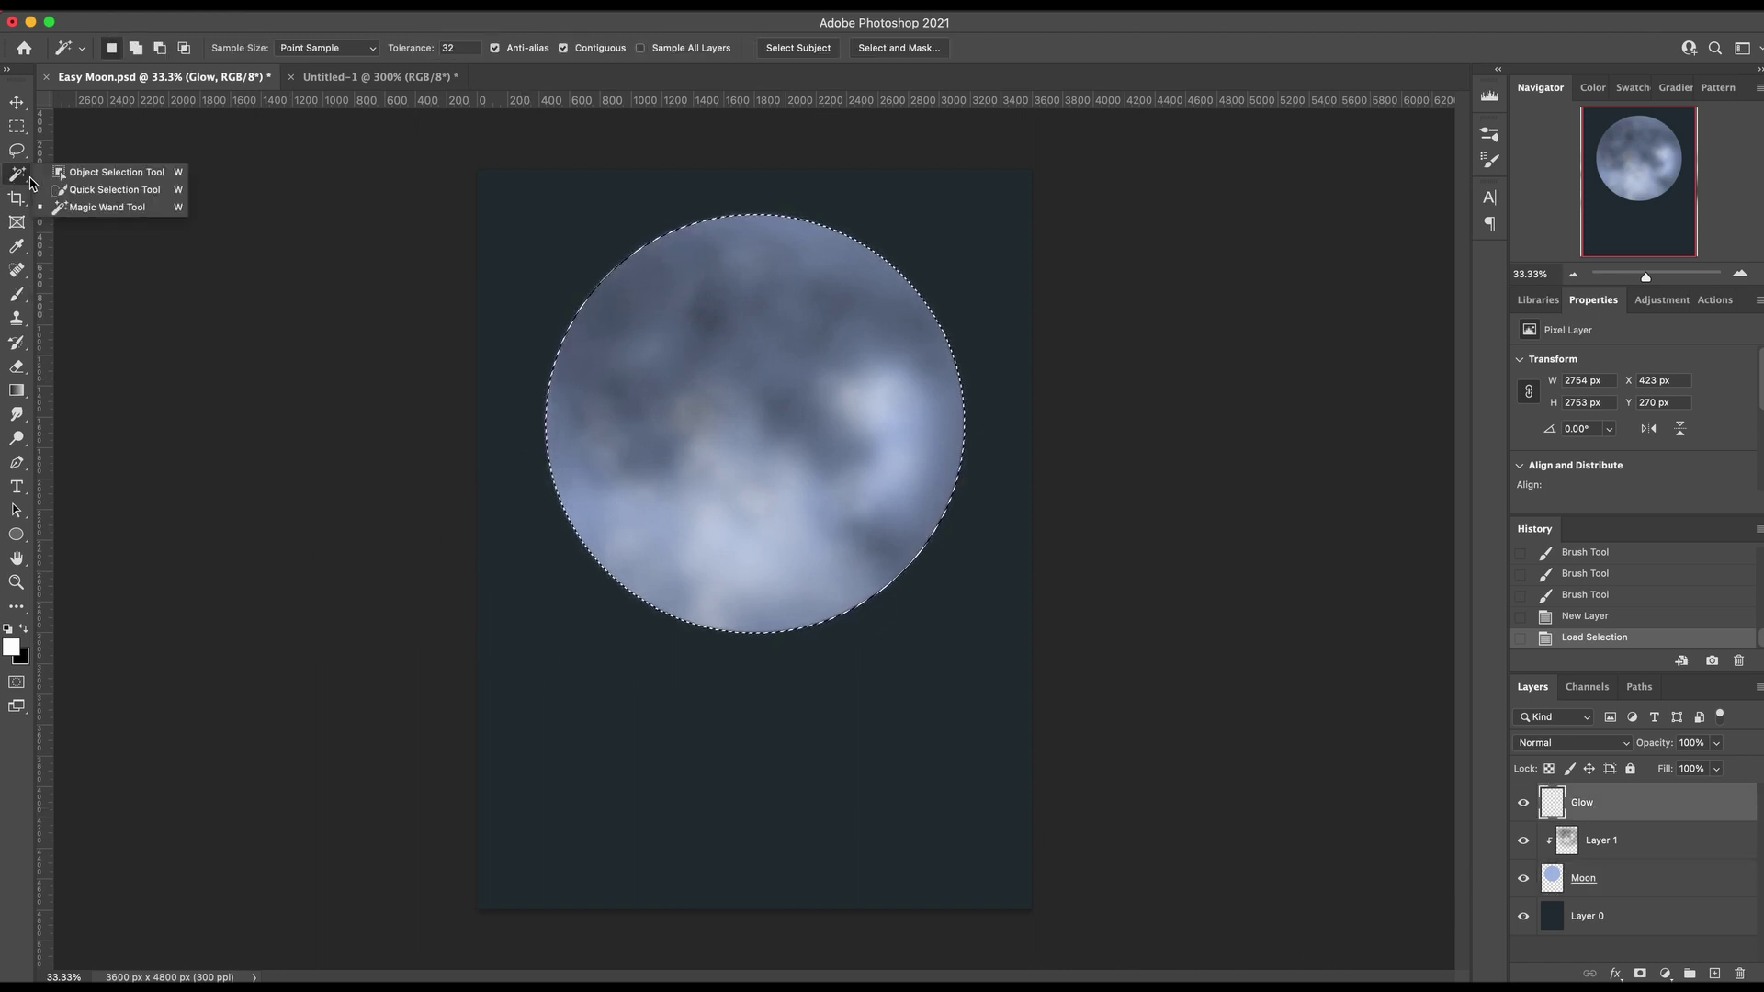
click(81, 208)
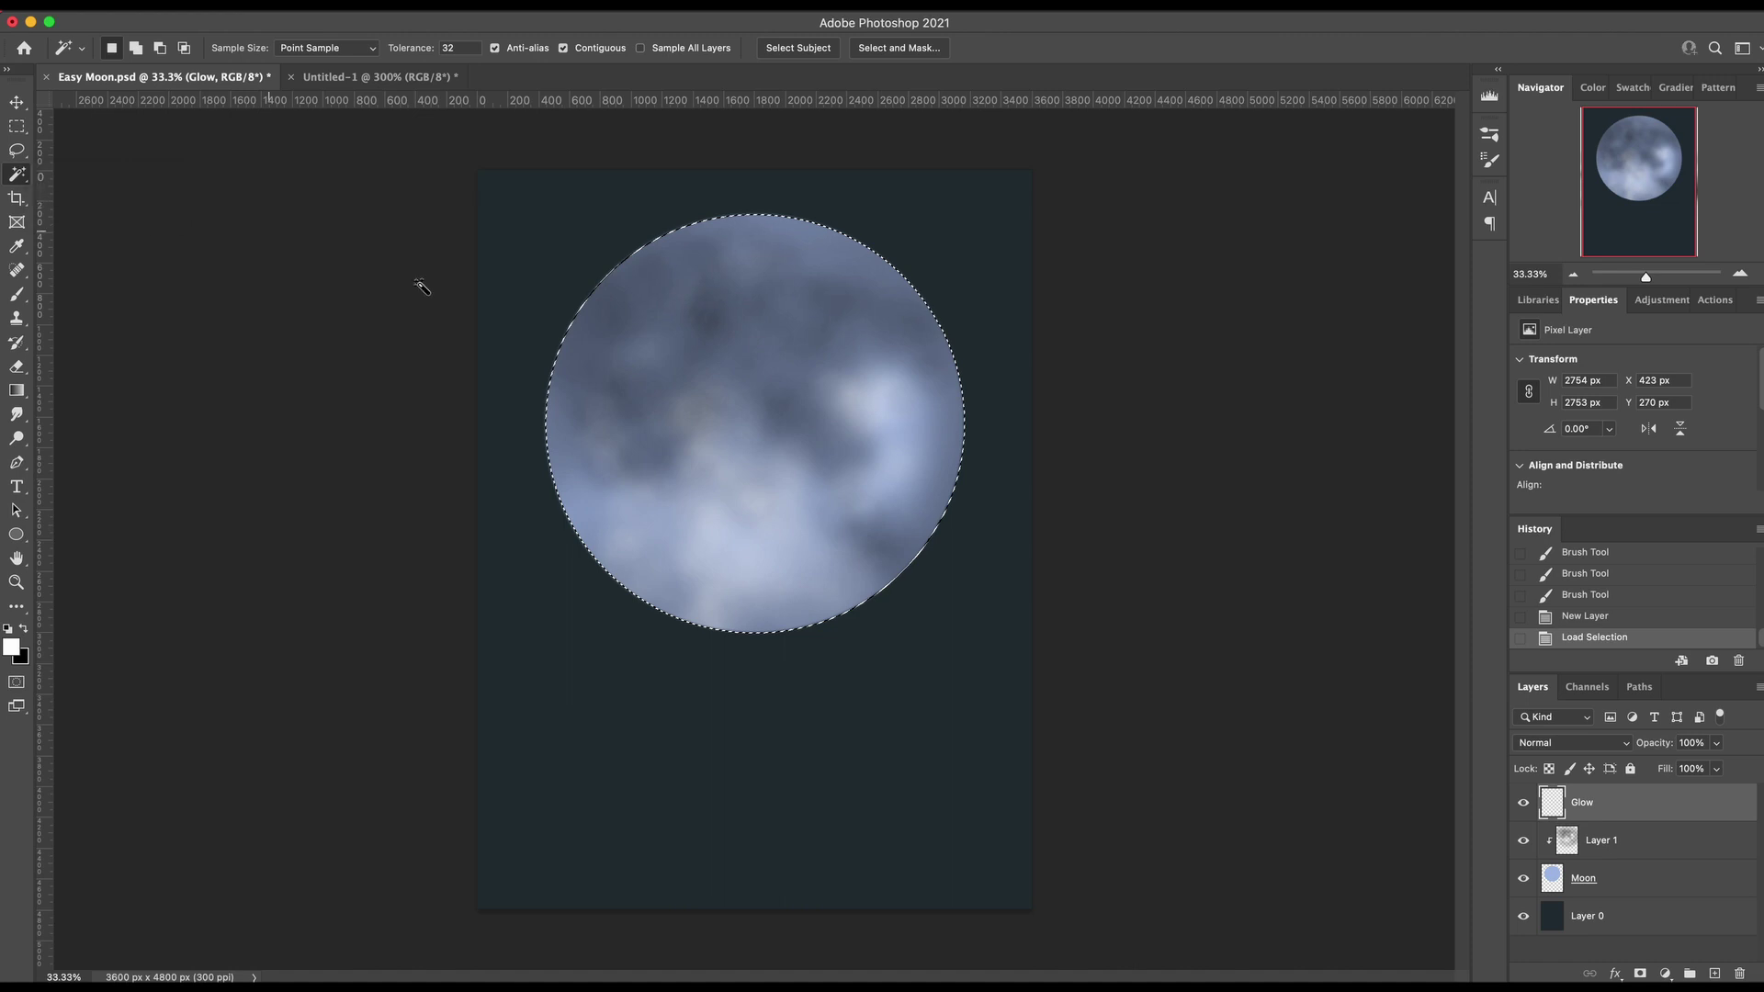
right_click(686, 356)
click(818, 672)
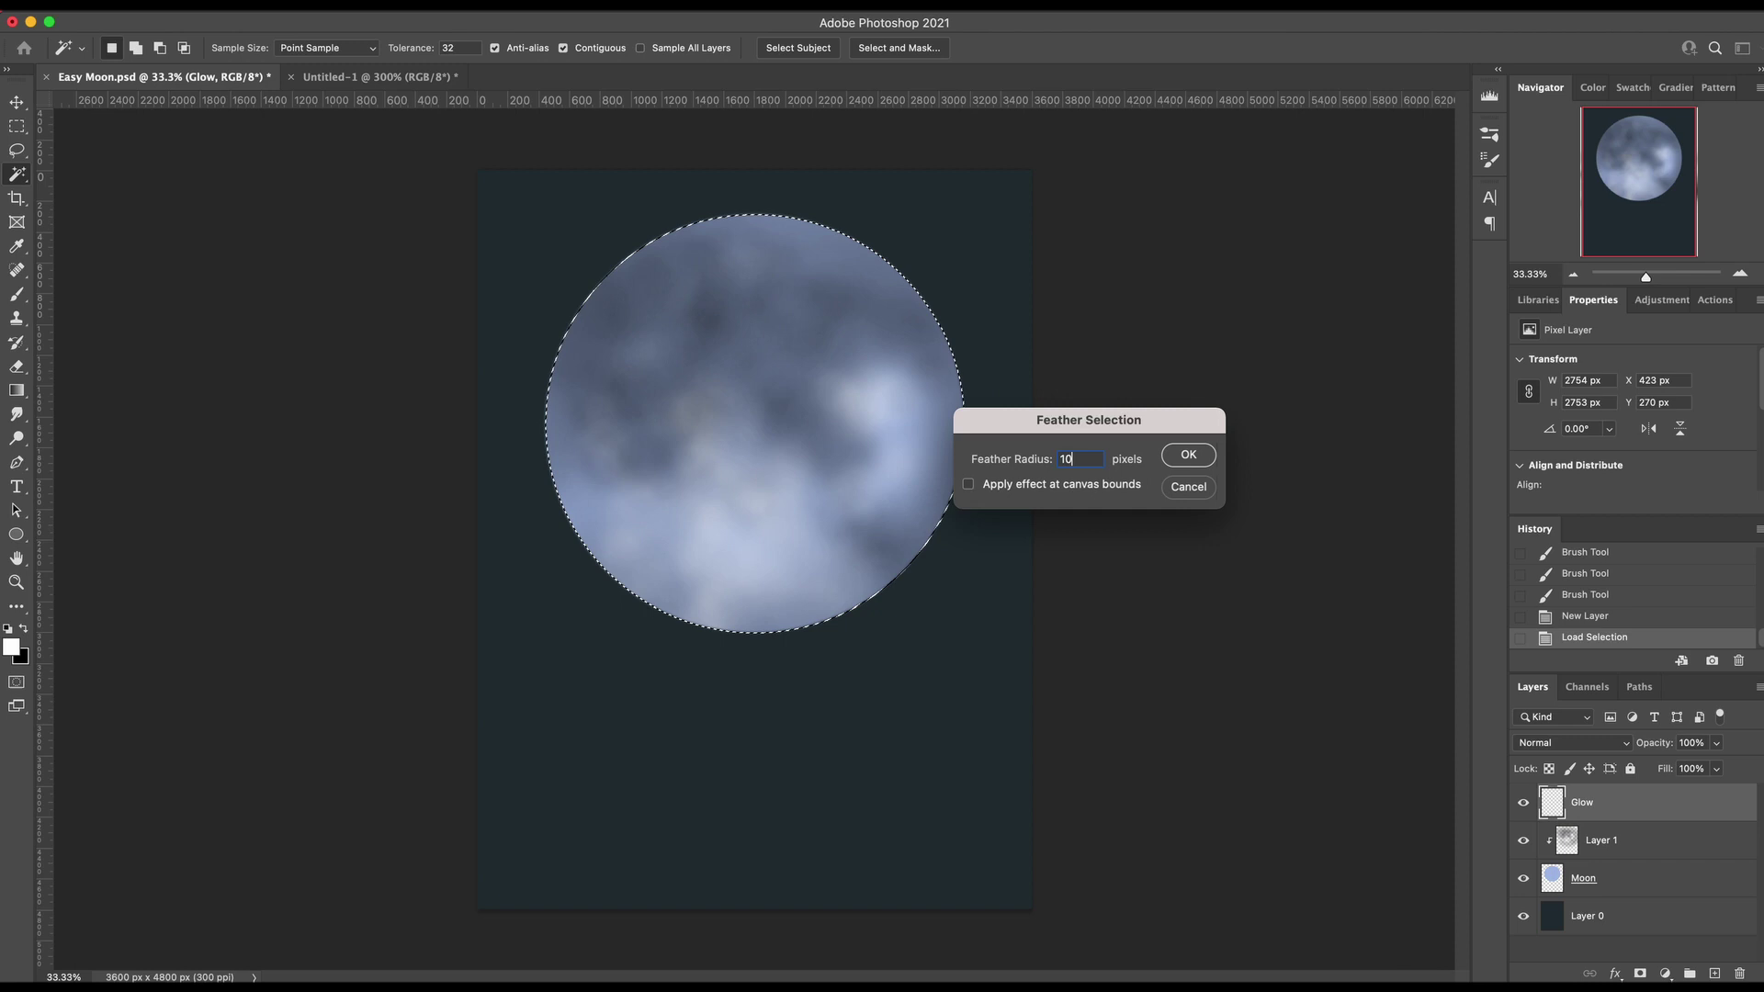
key(Return)
Set the Glow layer's blend mode to Color Dodge and the foreground color to light cyan cbfbff
click(1571, 743)
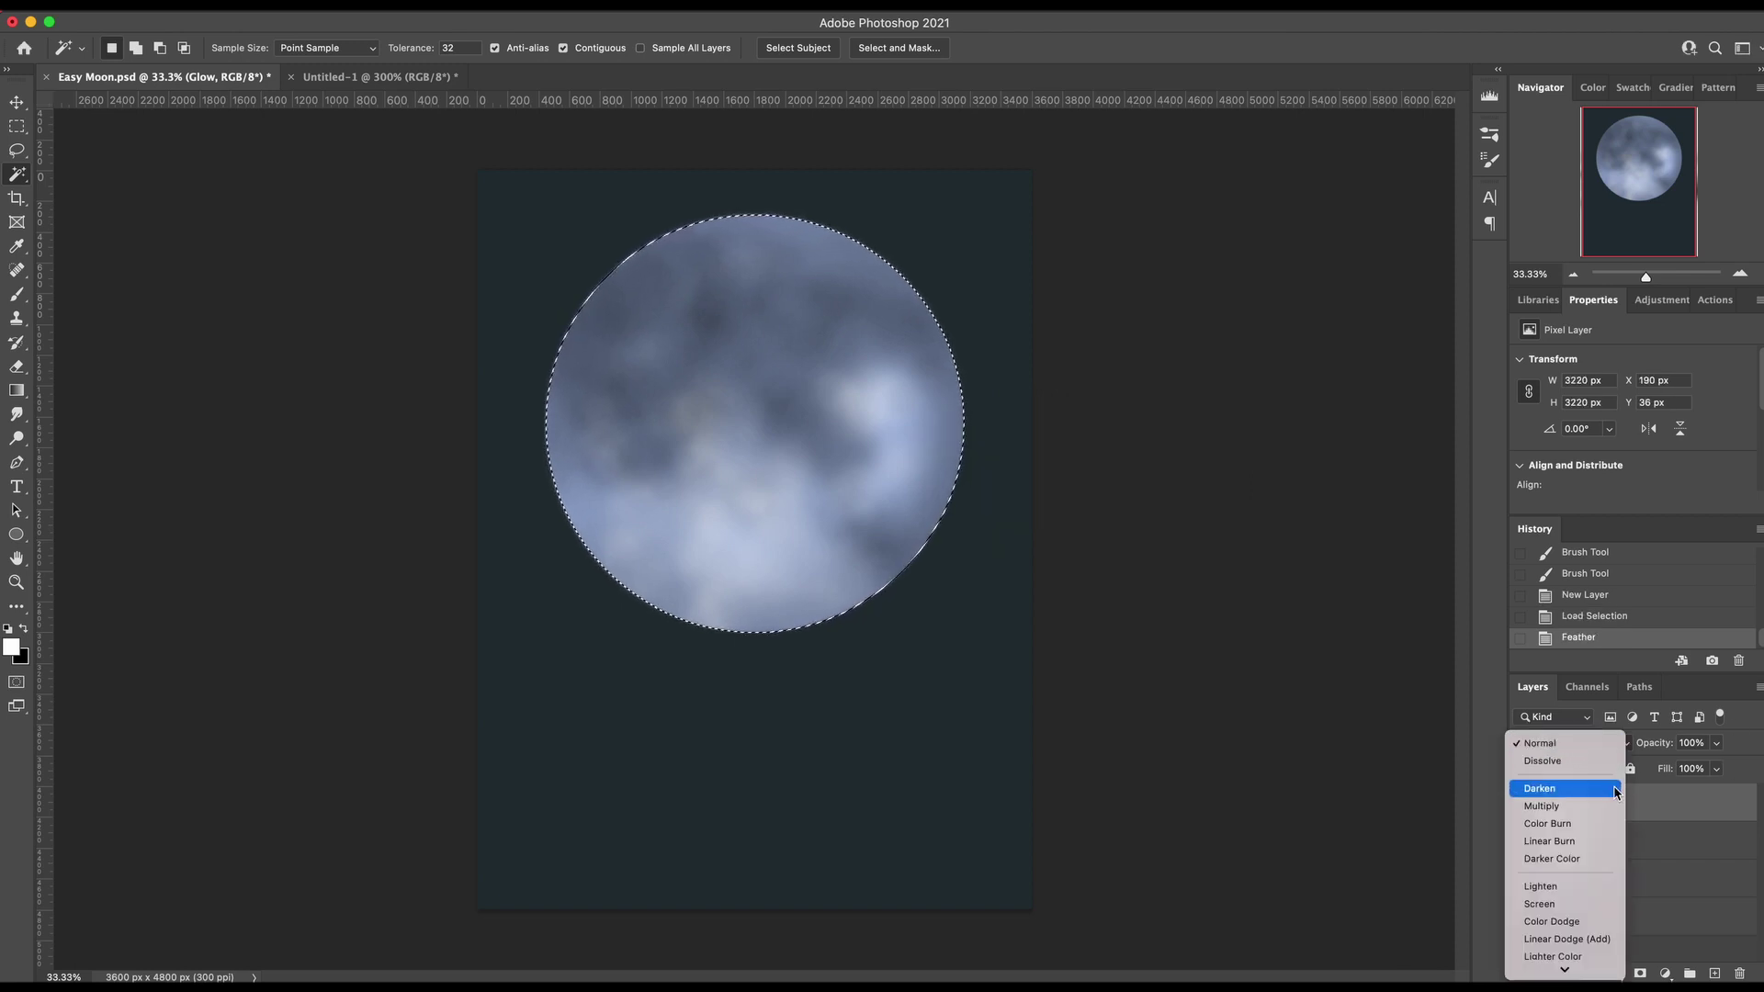
click(1595, 922)
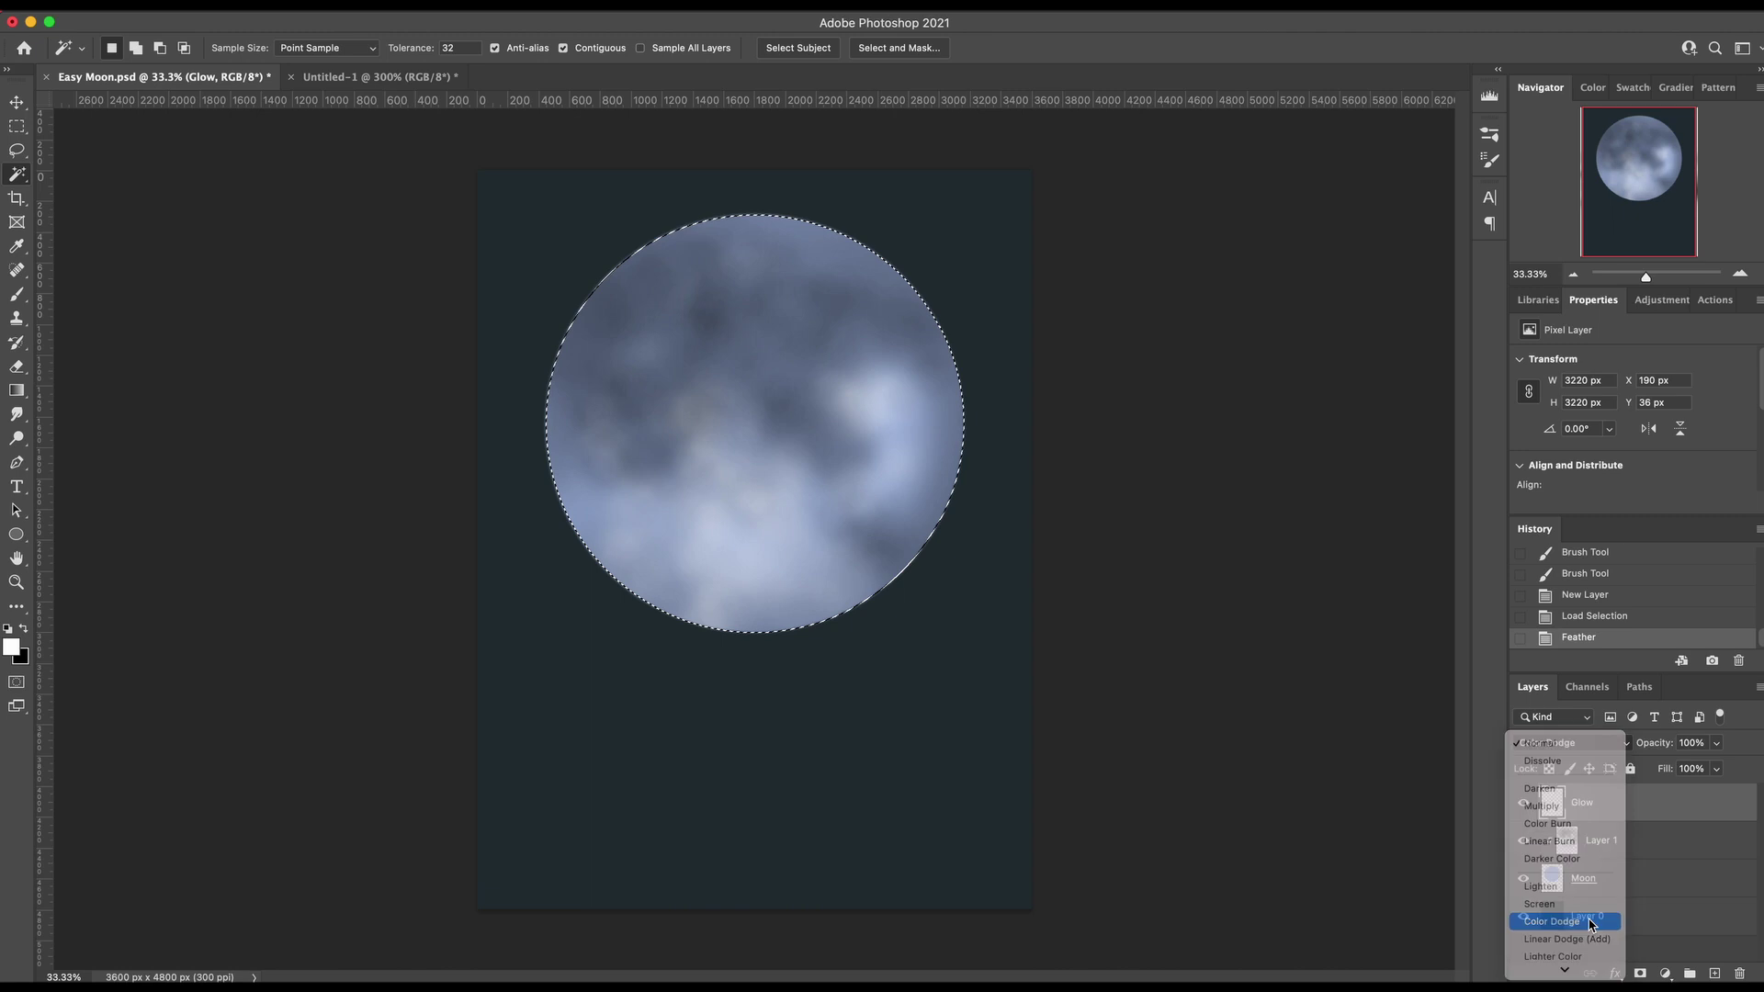
click(12, 647)
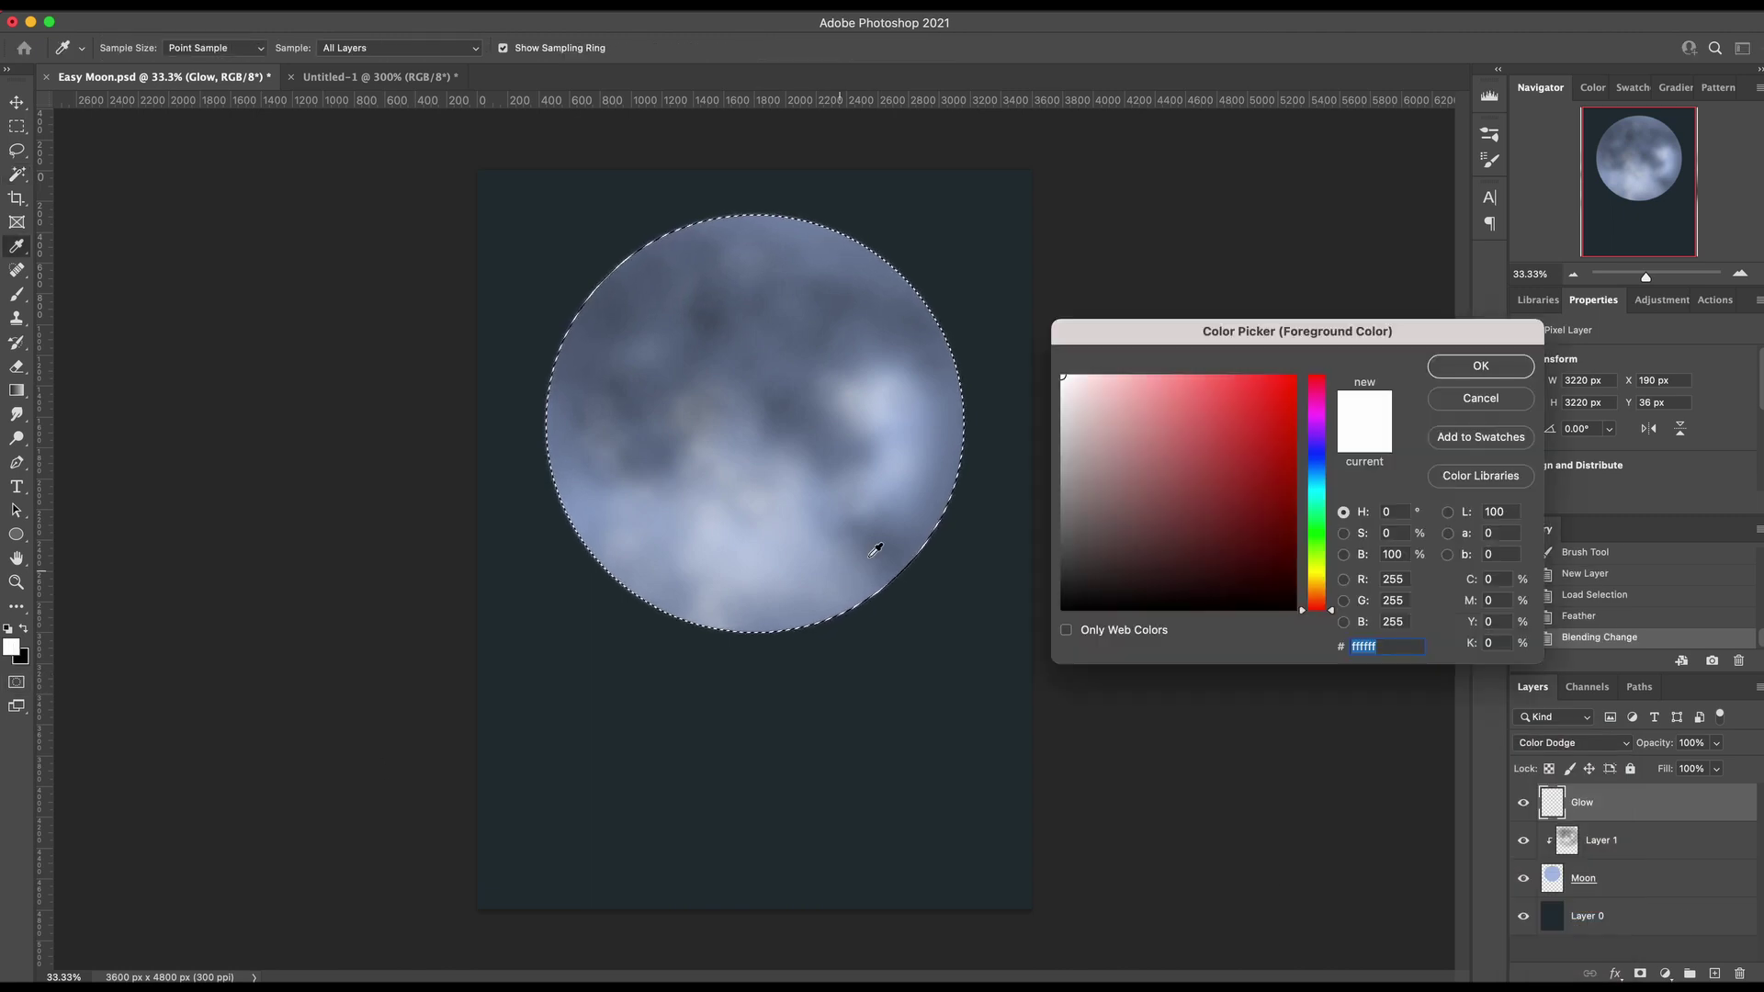
click(1322, 492)
mouse_move(1070, 399)
mouse_down()
mouse_move(1128, 376)
mouse_move(1109, 375)
mouse_up()
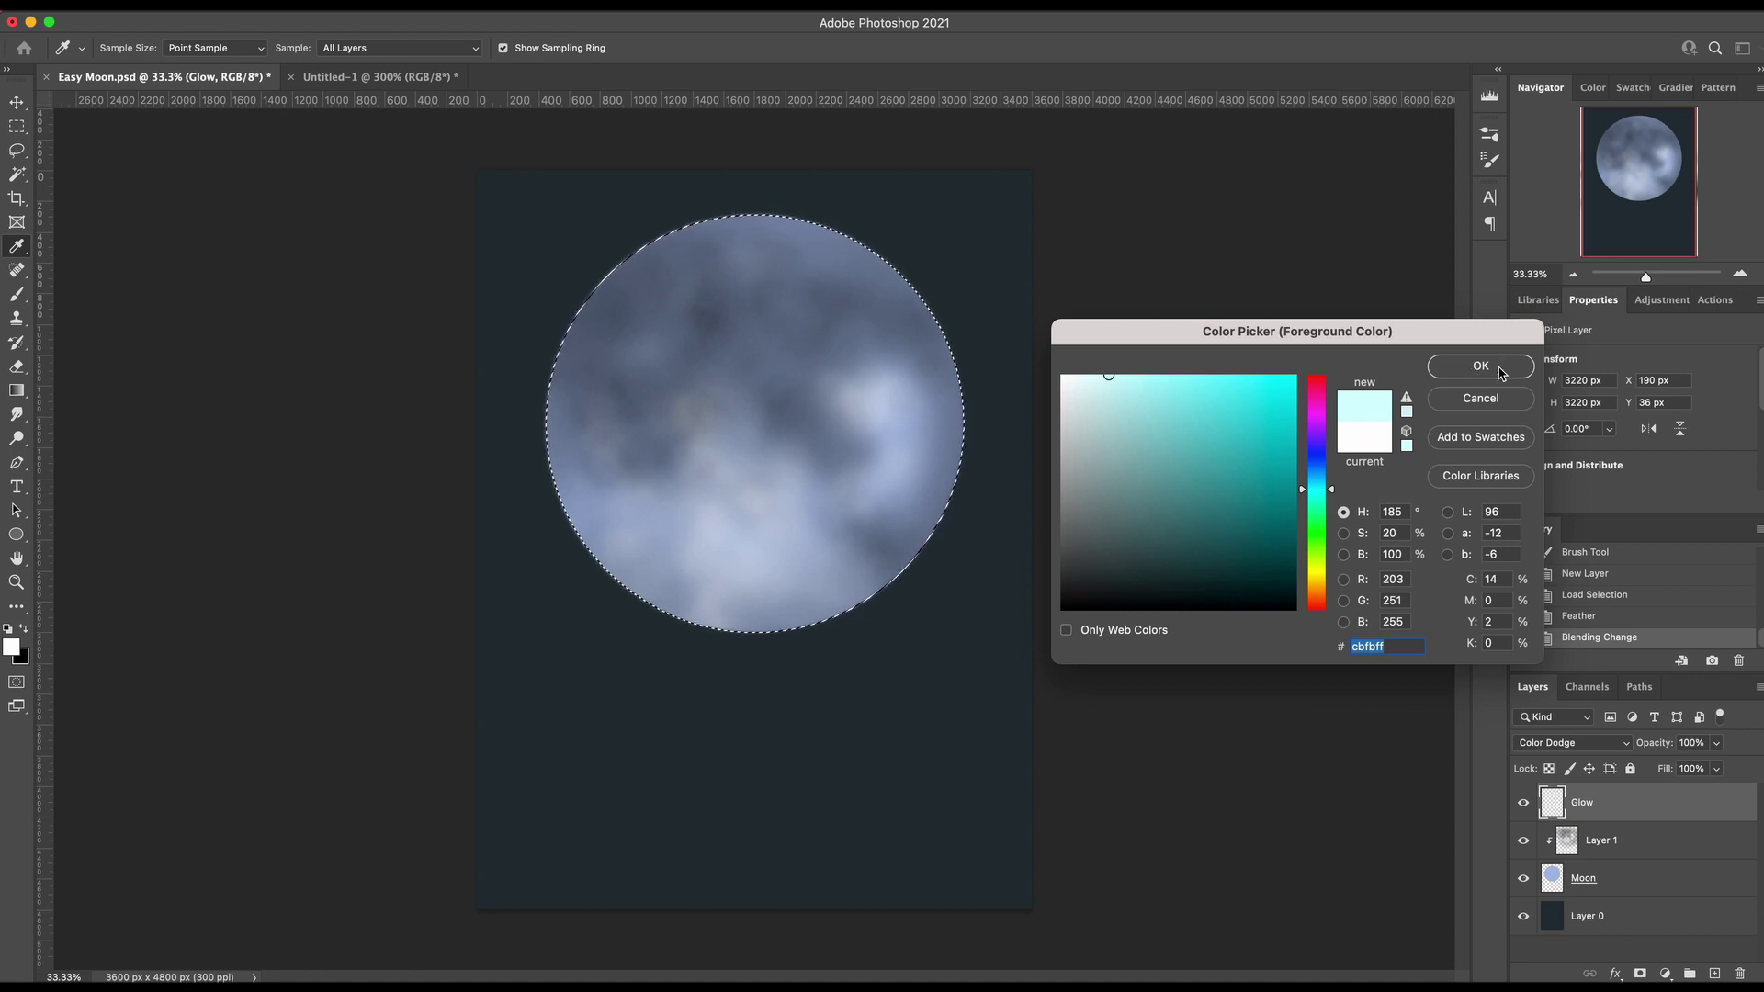
click(1501, 371)
key(x)
key(x)
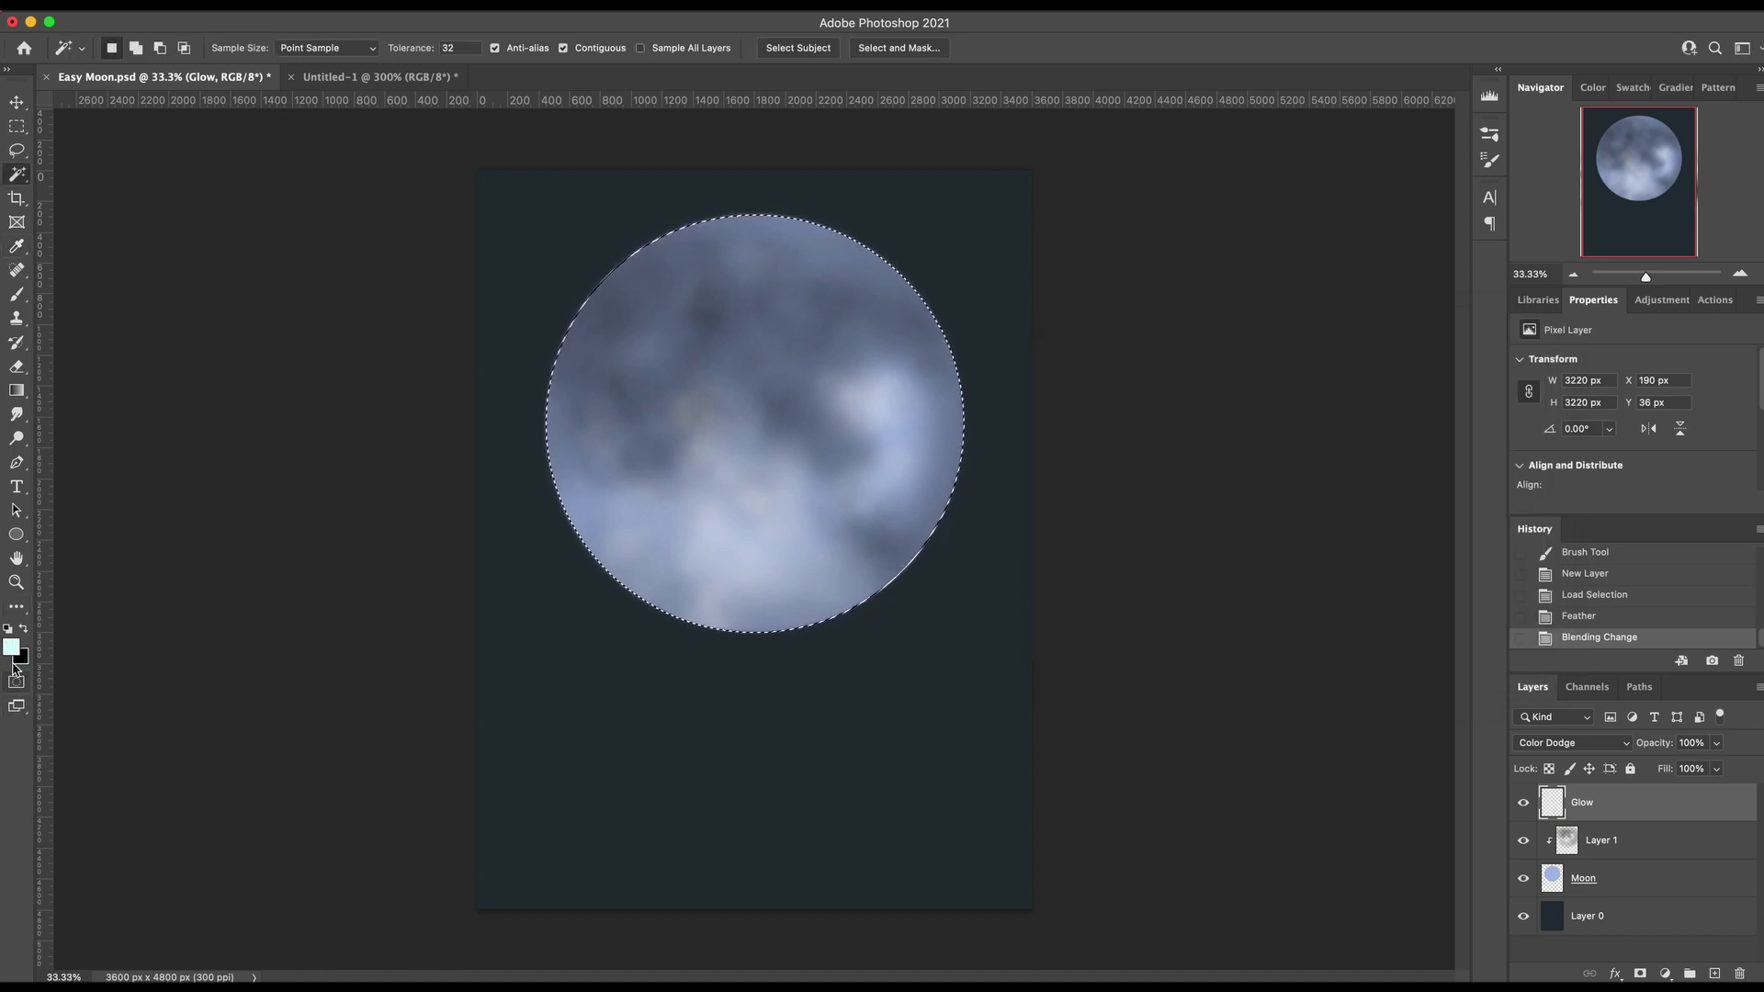
click(13, 649)
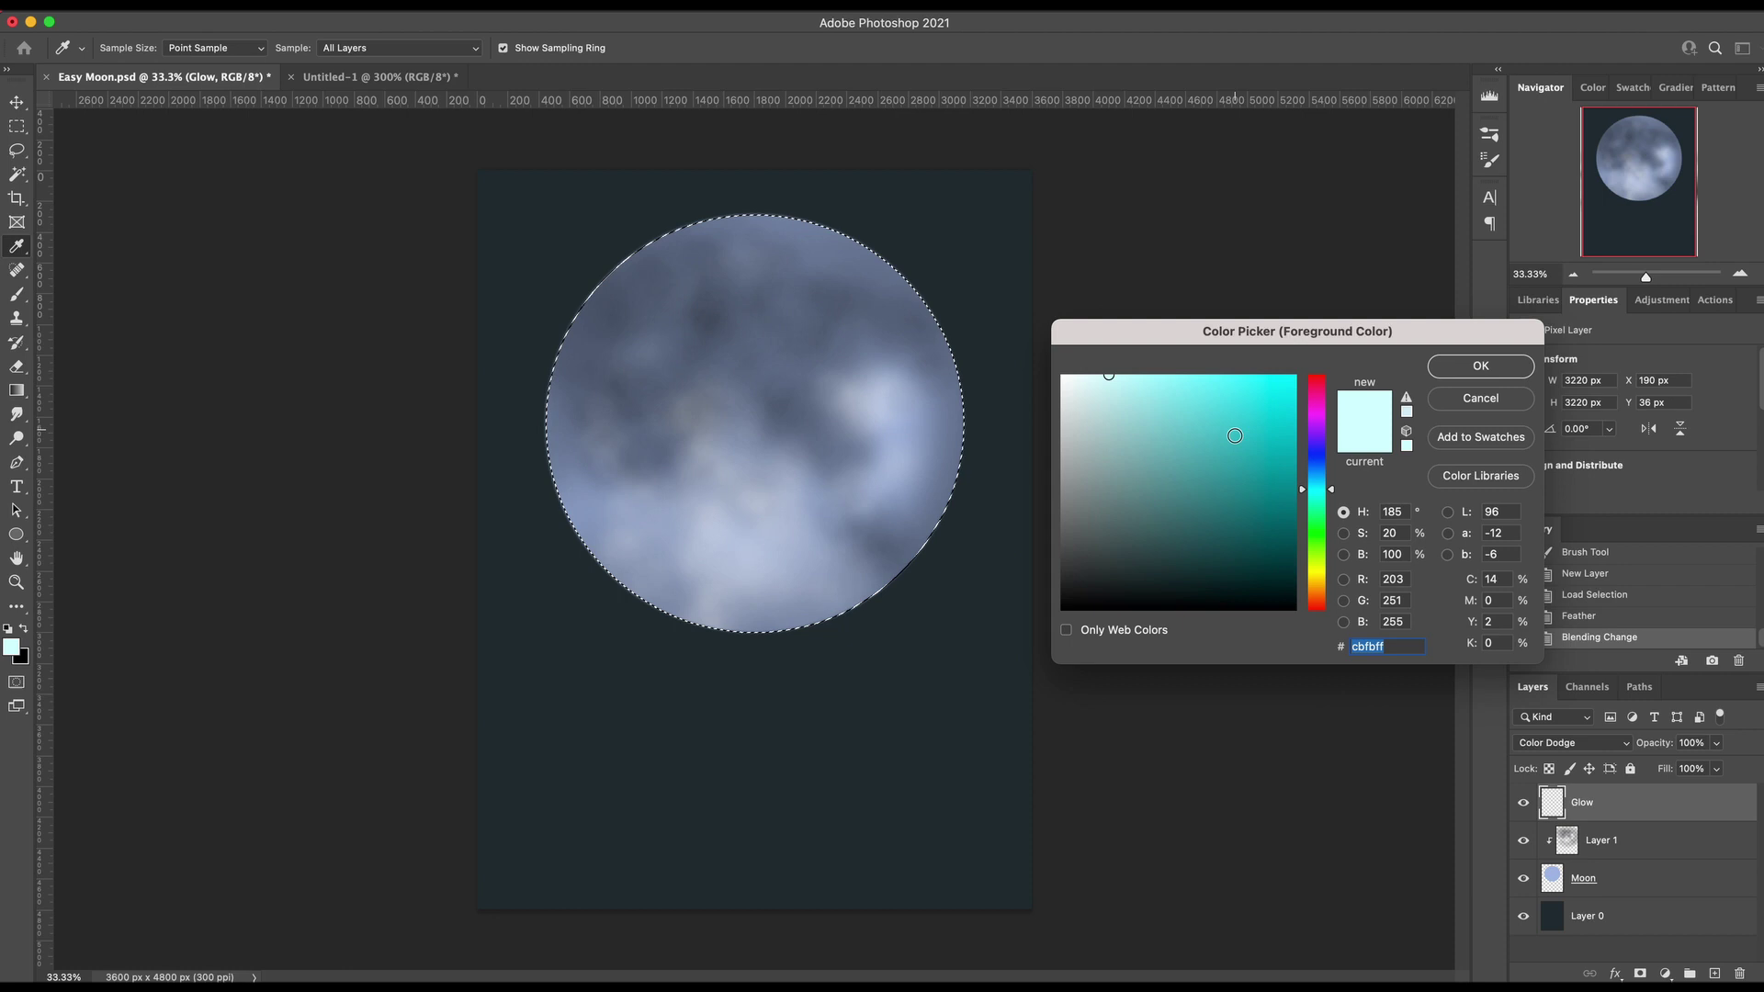
key(Escape)
Make the light cyan the background color, fill the feathered selection on the Glow layer with it, and deselect
key(x)
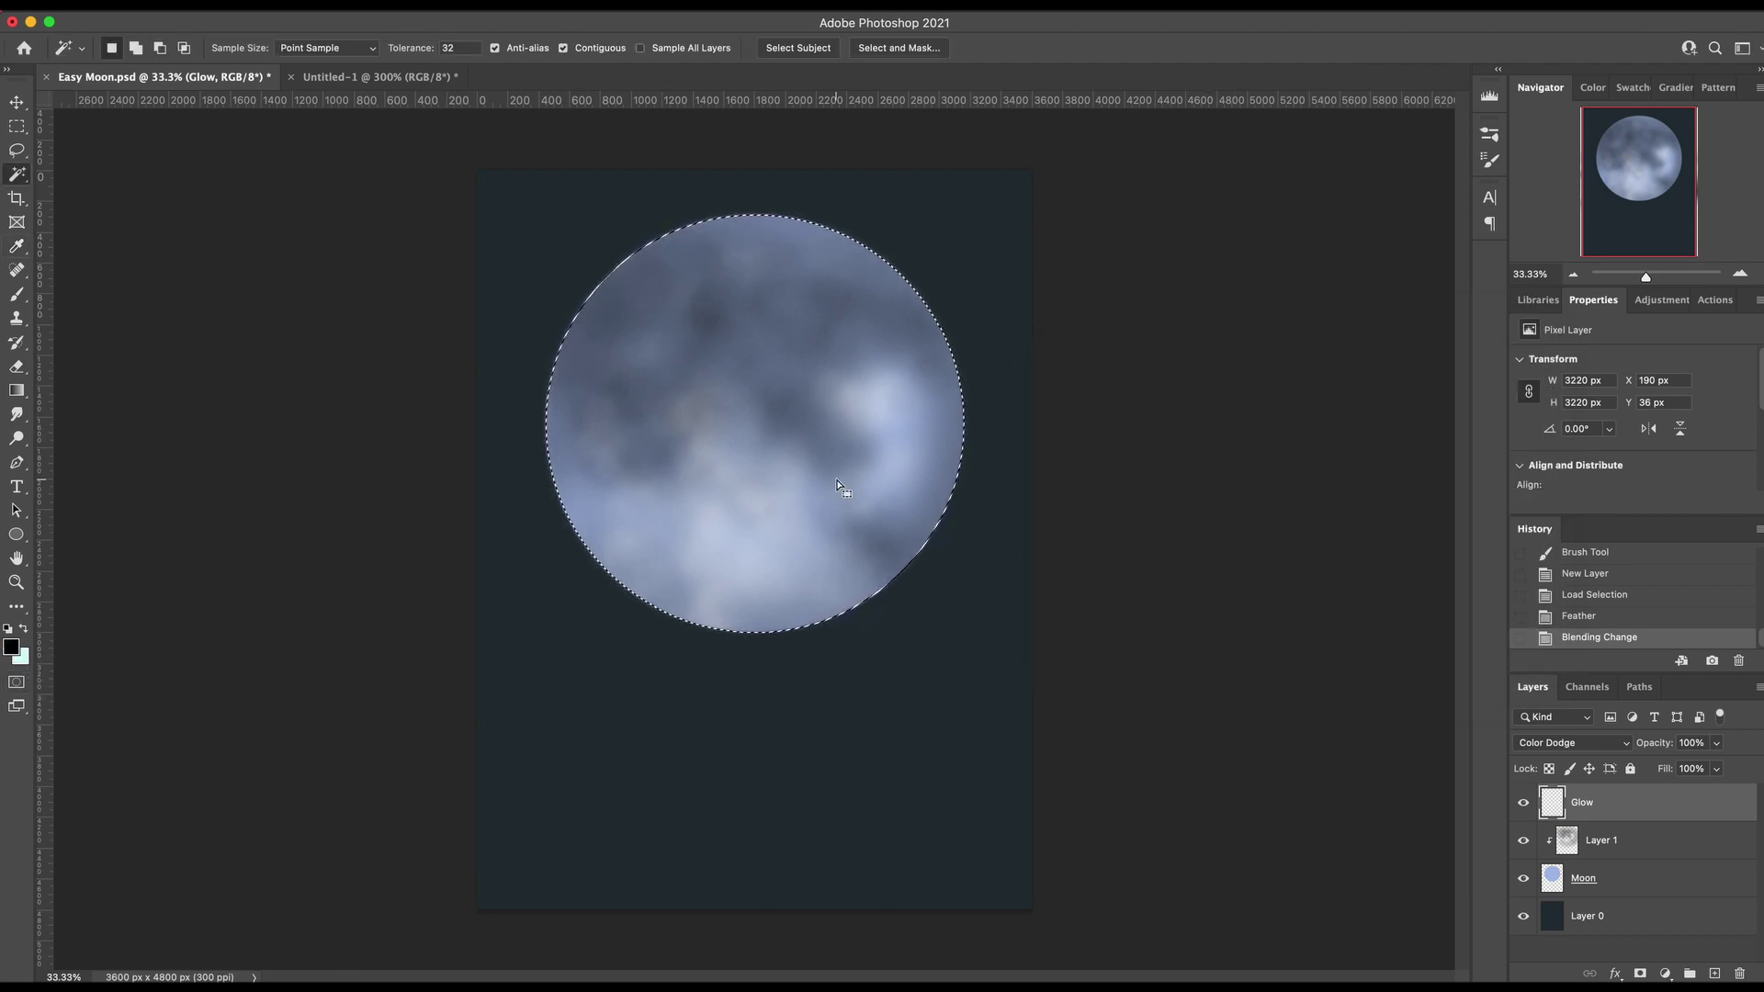
click(16, 391)
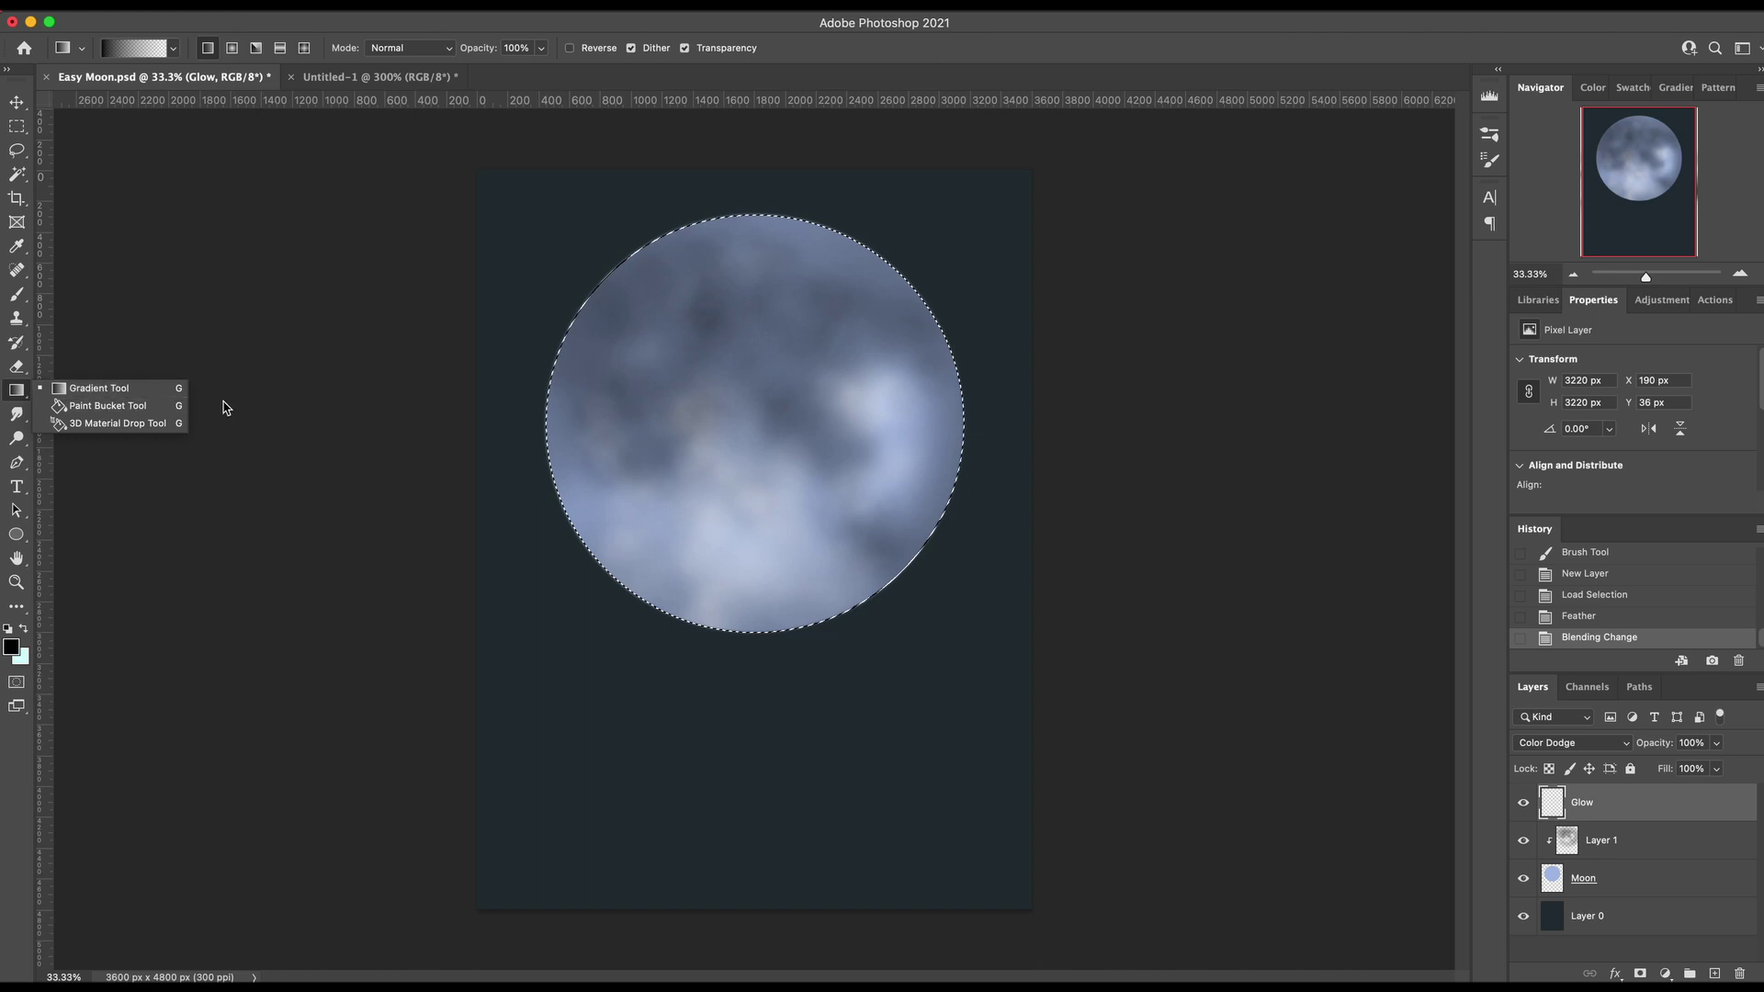
key(super+BackSpace)
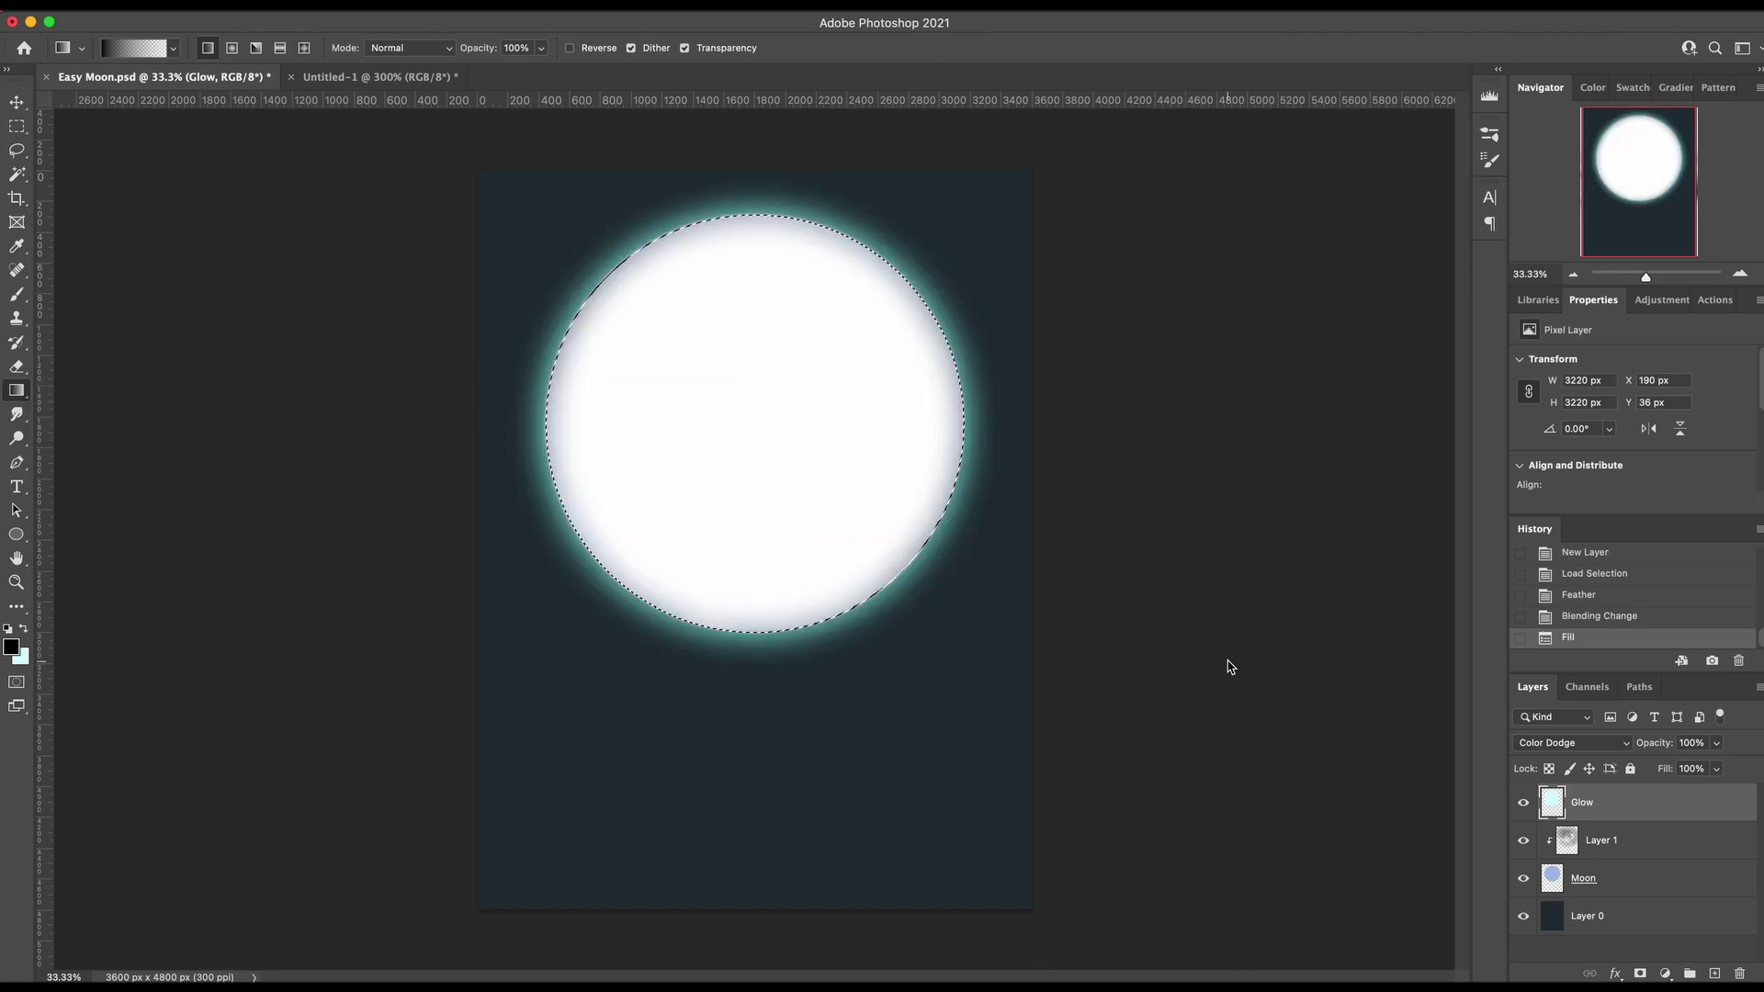
key(super+d)
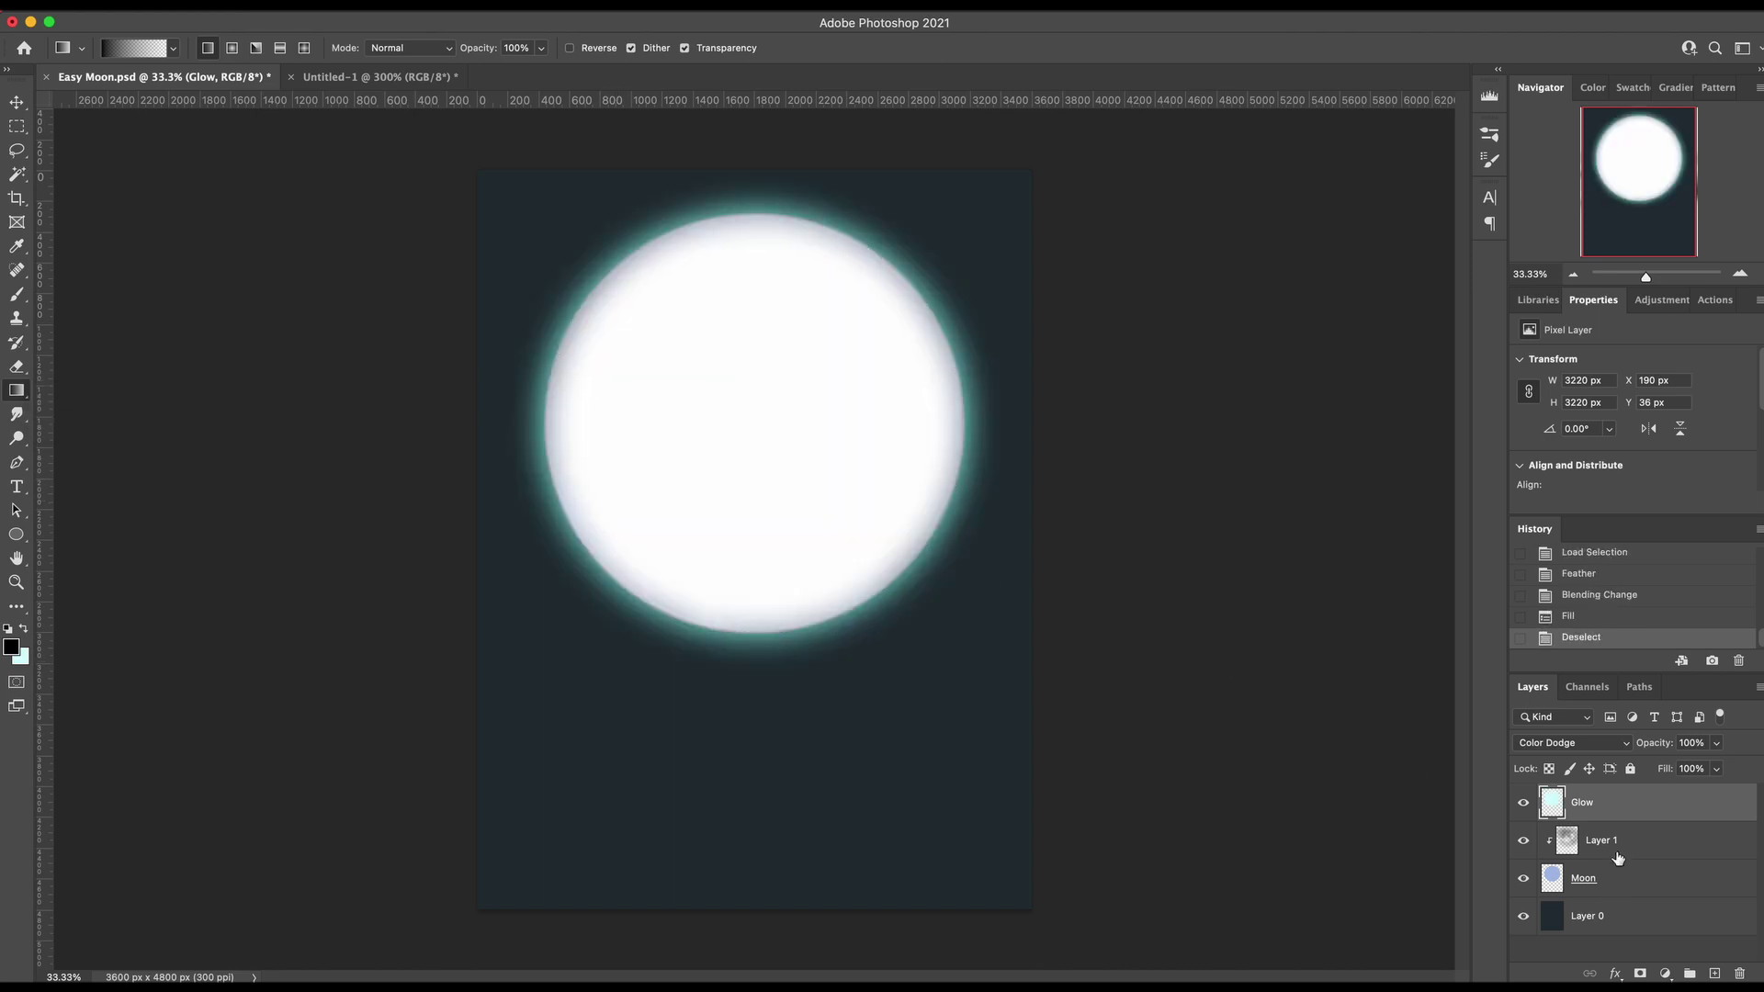
Lower the Glow layer's opacity to 47%
click(1719, 744)
mouse_move(1705, 769)
mouse_down()
mouse_move(1649, 772)
mouse_move(1672, 770)
mouse_up()
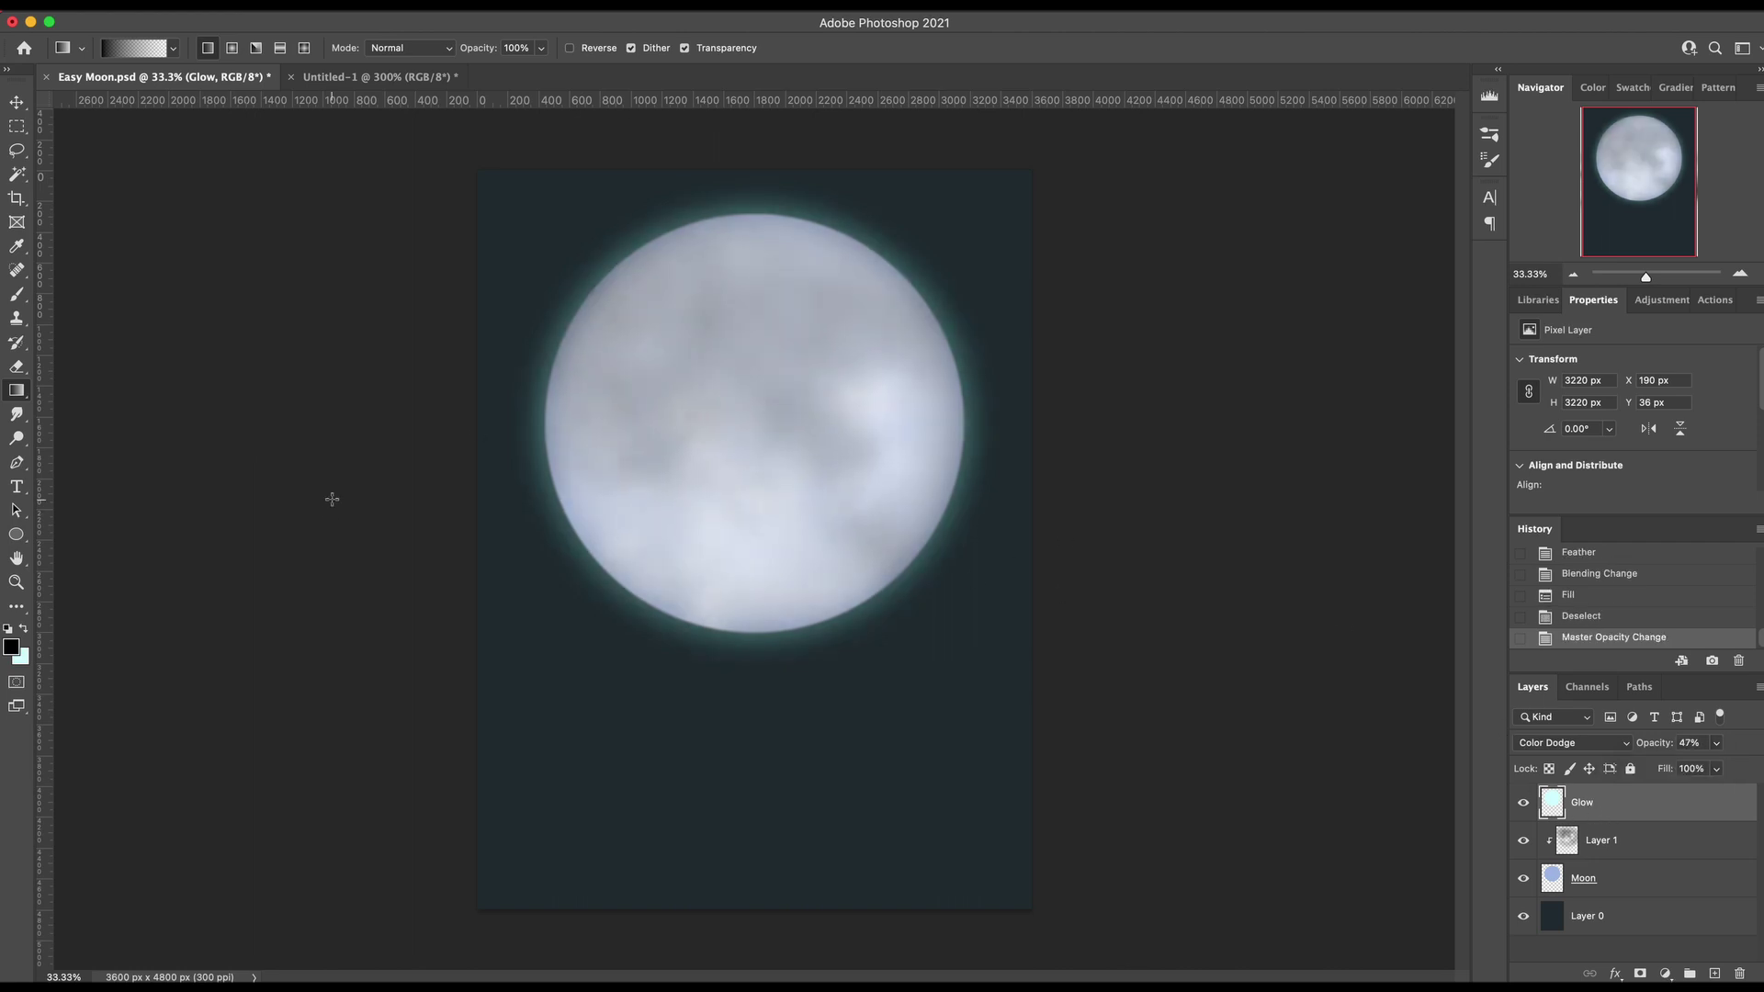
Try a 279 px Soft Round Pressure Size eraser stroke at 100% opacity over the moon's left-center area, and undo it
key(e)
right_click(409, 457)
right_click(730, 502)
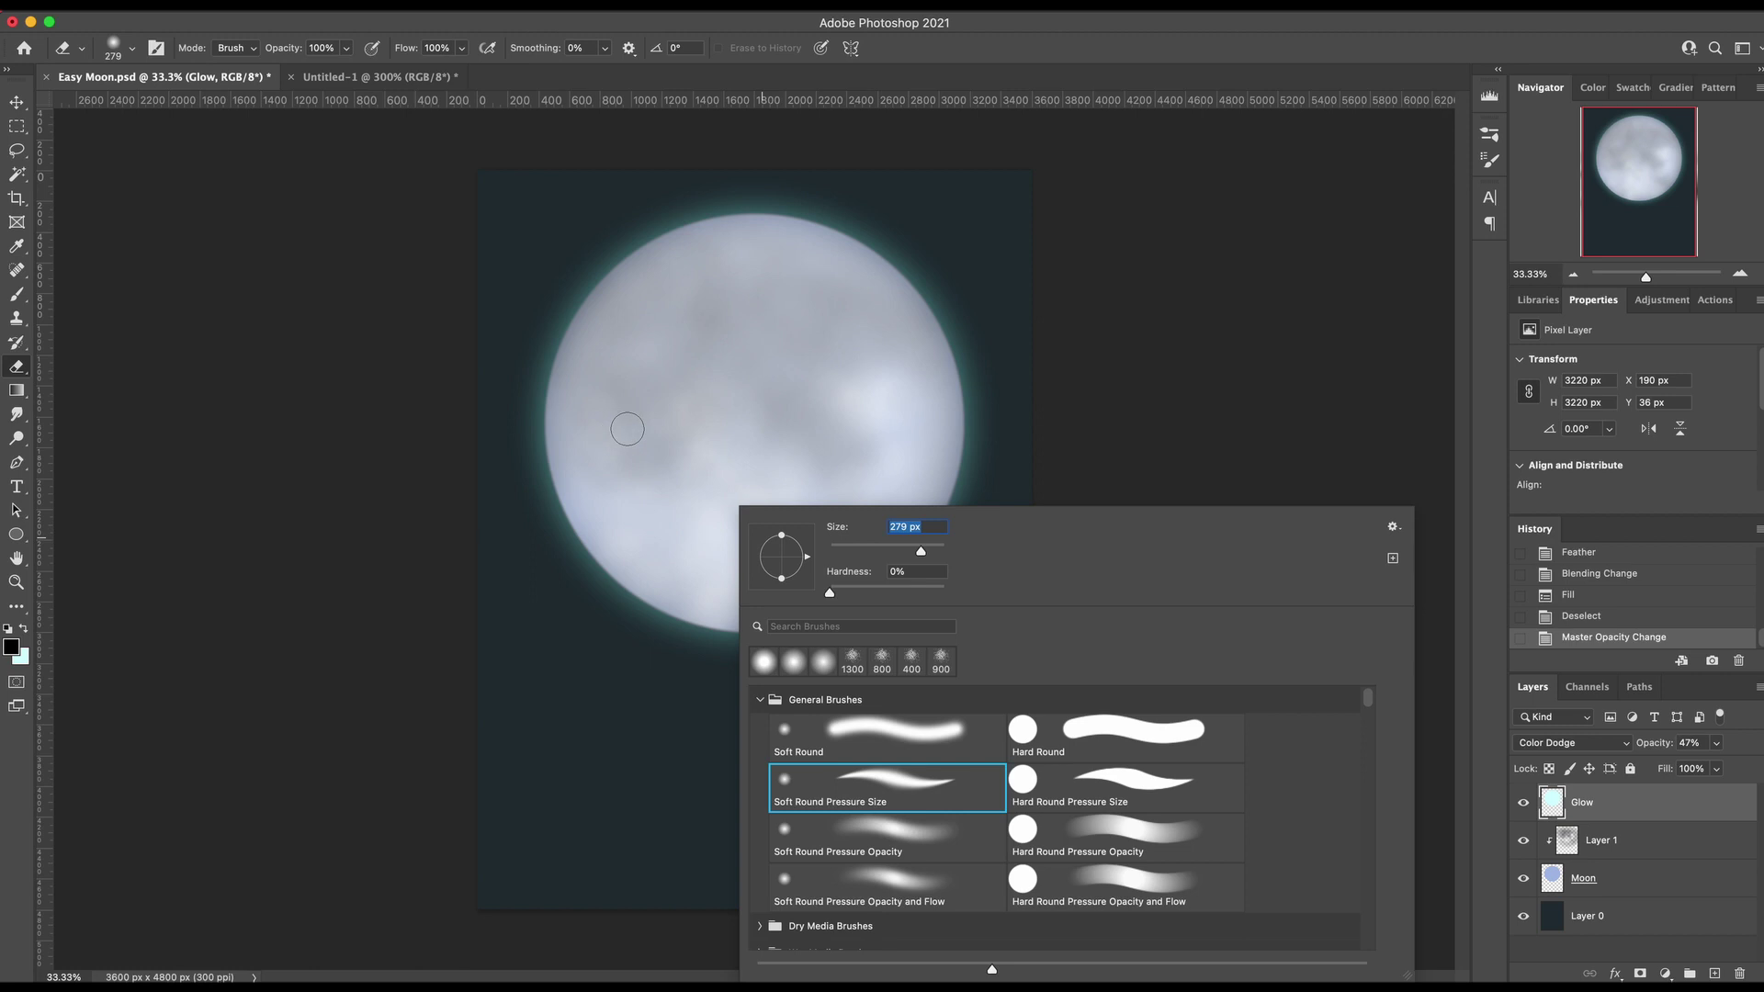
drag(712, 418, 631, 432)
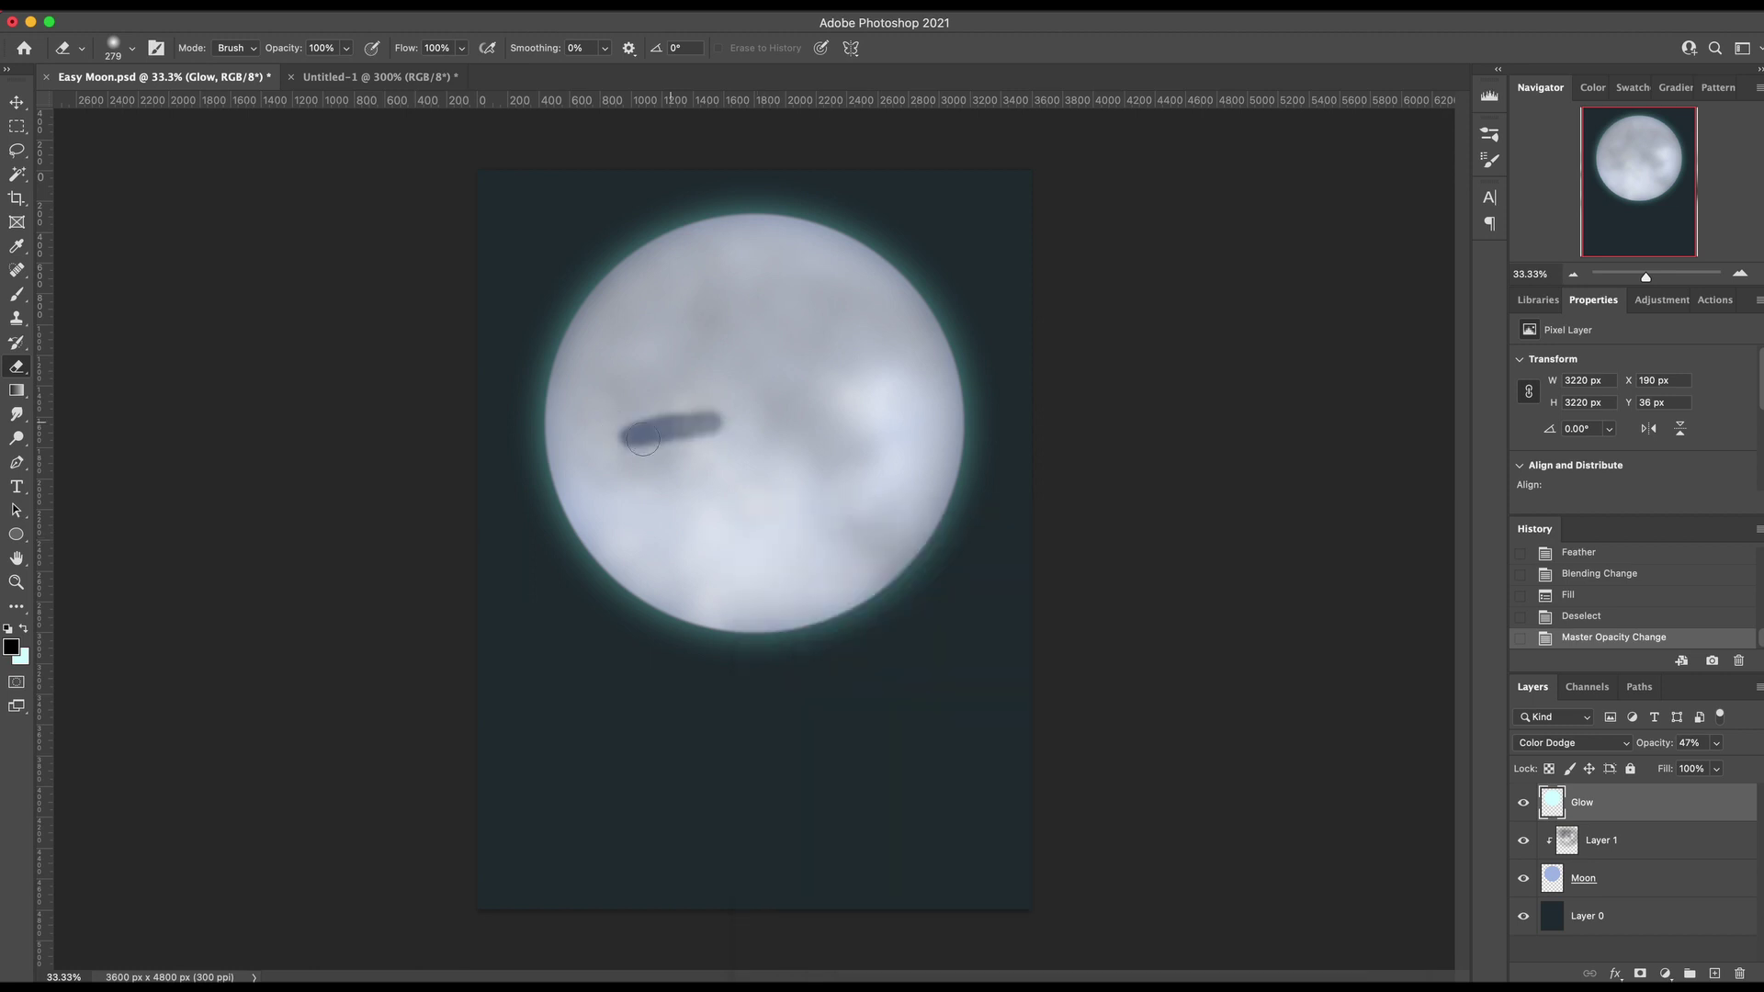
key(super+z)
Enlarge the eraser to 1500 px, set its opacity to 11%, and softly erase the glow over the moon's dark patches
key(bracketright)
key(bracketright)
key(bracketright)
key(bracketright)
key(bracketright)
click(347, 48)
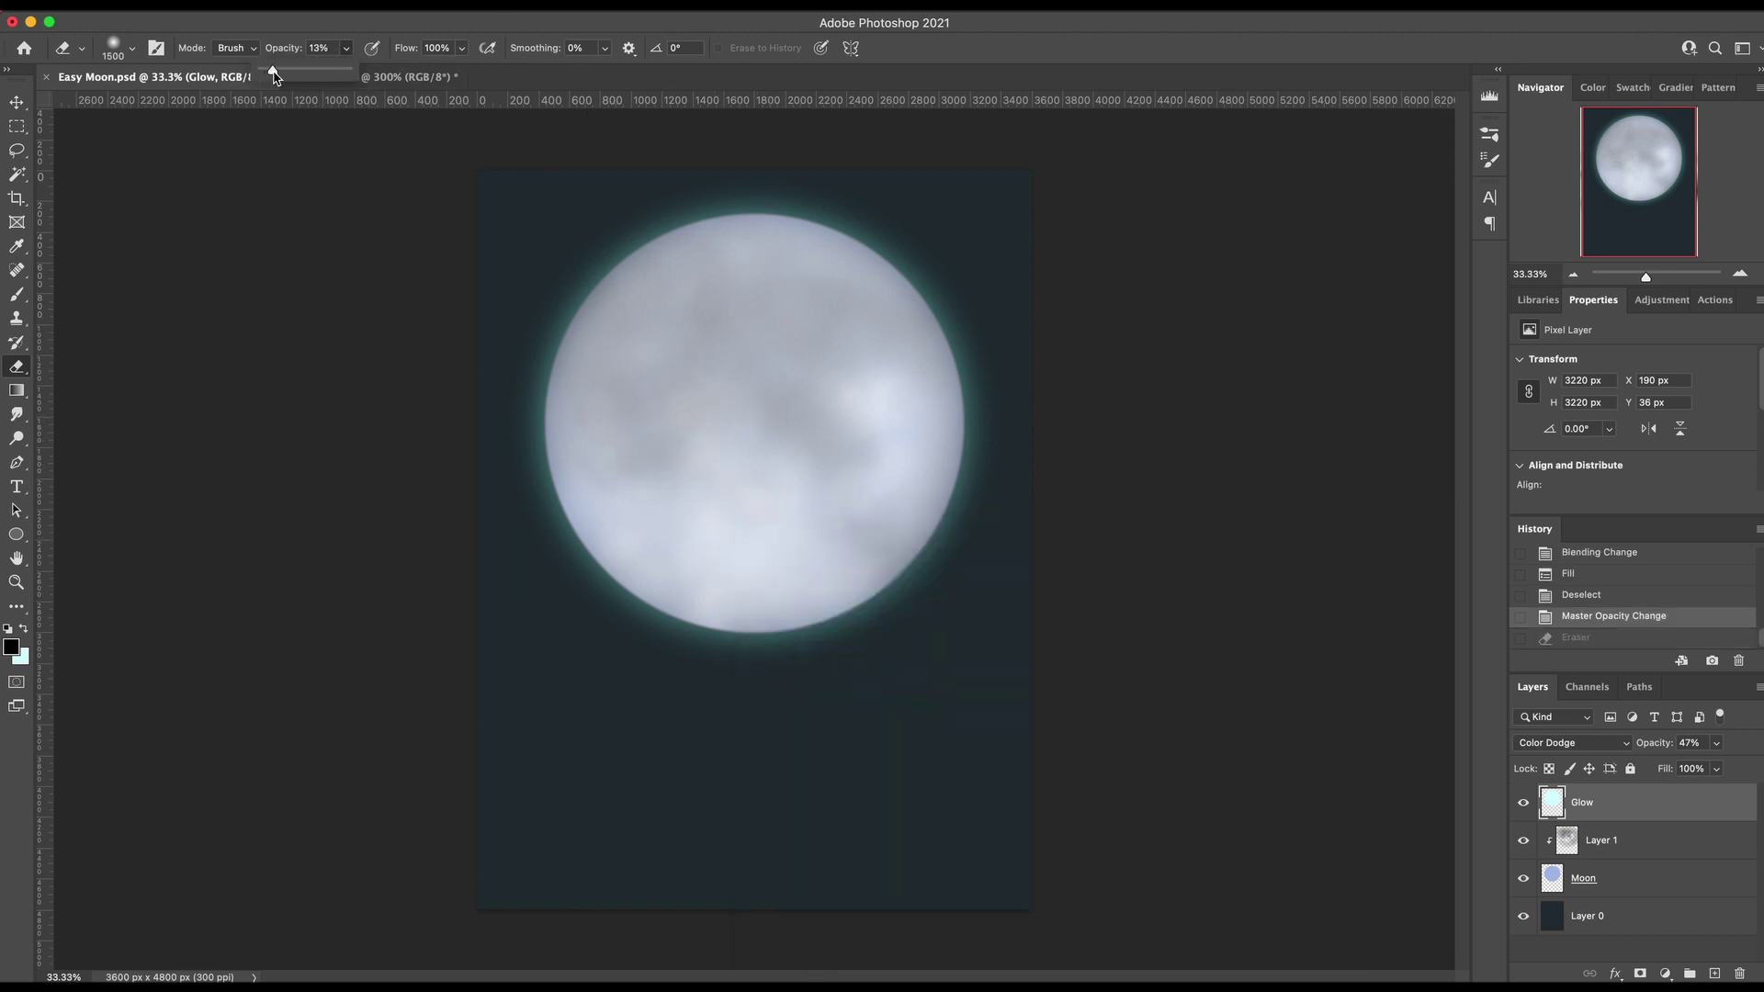
drag(270, 75, 272, 75)
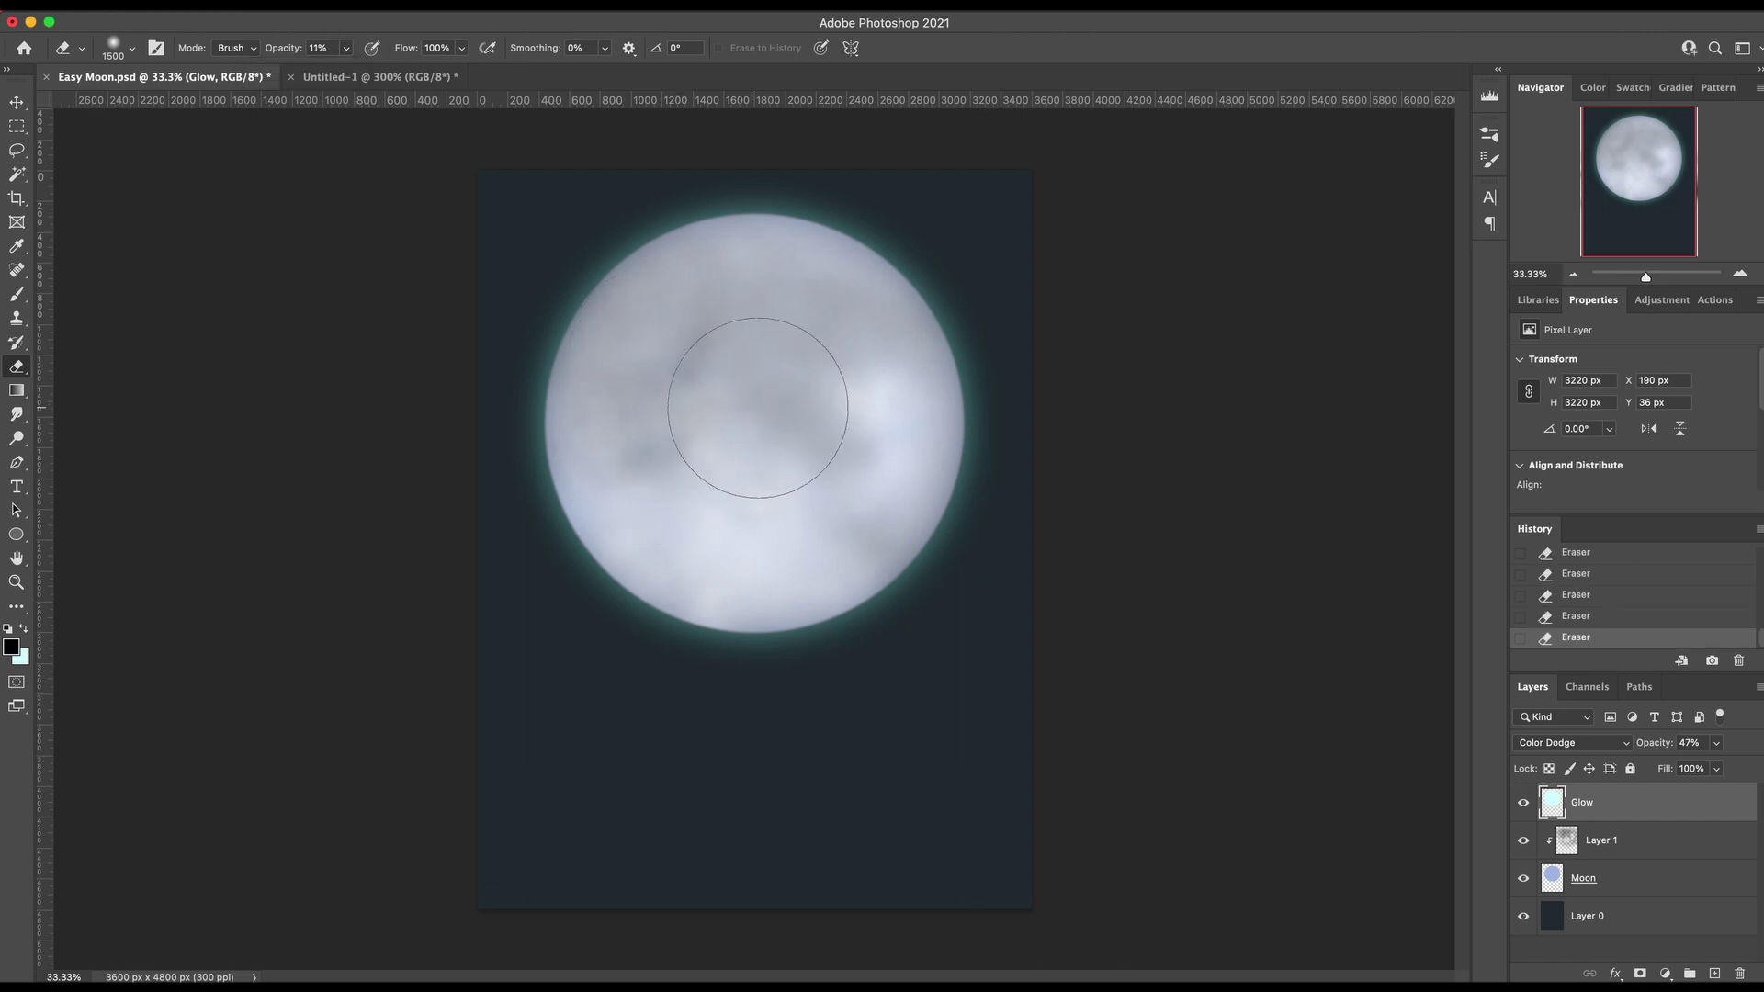
mouse_move(758, 408)
mouse_down()
mouse_move(831, 428)
mouse_move(804, 362)
mouse_move(742, 371)
mouse_move(767, 300)
mouse_move(657, 330)
mouse_move(789, 248)
mouse_move(814, 341)
mouse_move(798, 367)
mouse_move(768, 394)
mouse_move(677, 402)
mouse_move(860, 475)
mouse_move(846, 327)
mouse_move(794, 304)
mouse_move(841, 421)
mouse_move(699, 379)
mouse_move(635, 445)
mouse_move(759, 374)
mouse_move(698, 318)
mouse_up()
Paint a soft white halo around the moon on the Glow layer with the 1500 px brush at 13% opacity
key(b)
key(x)
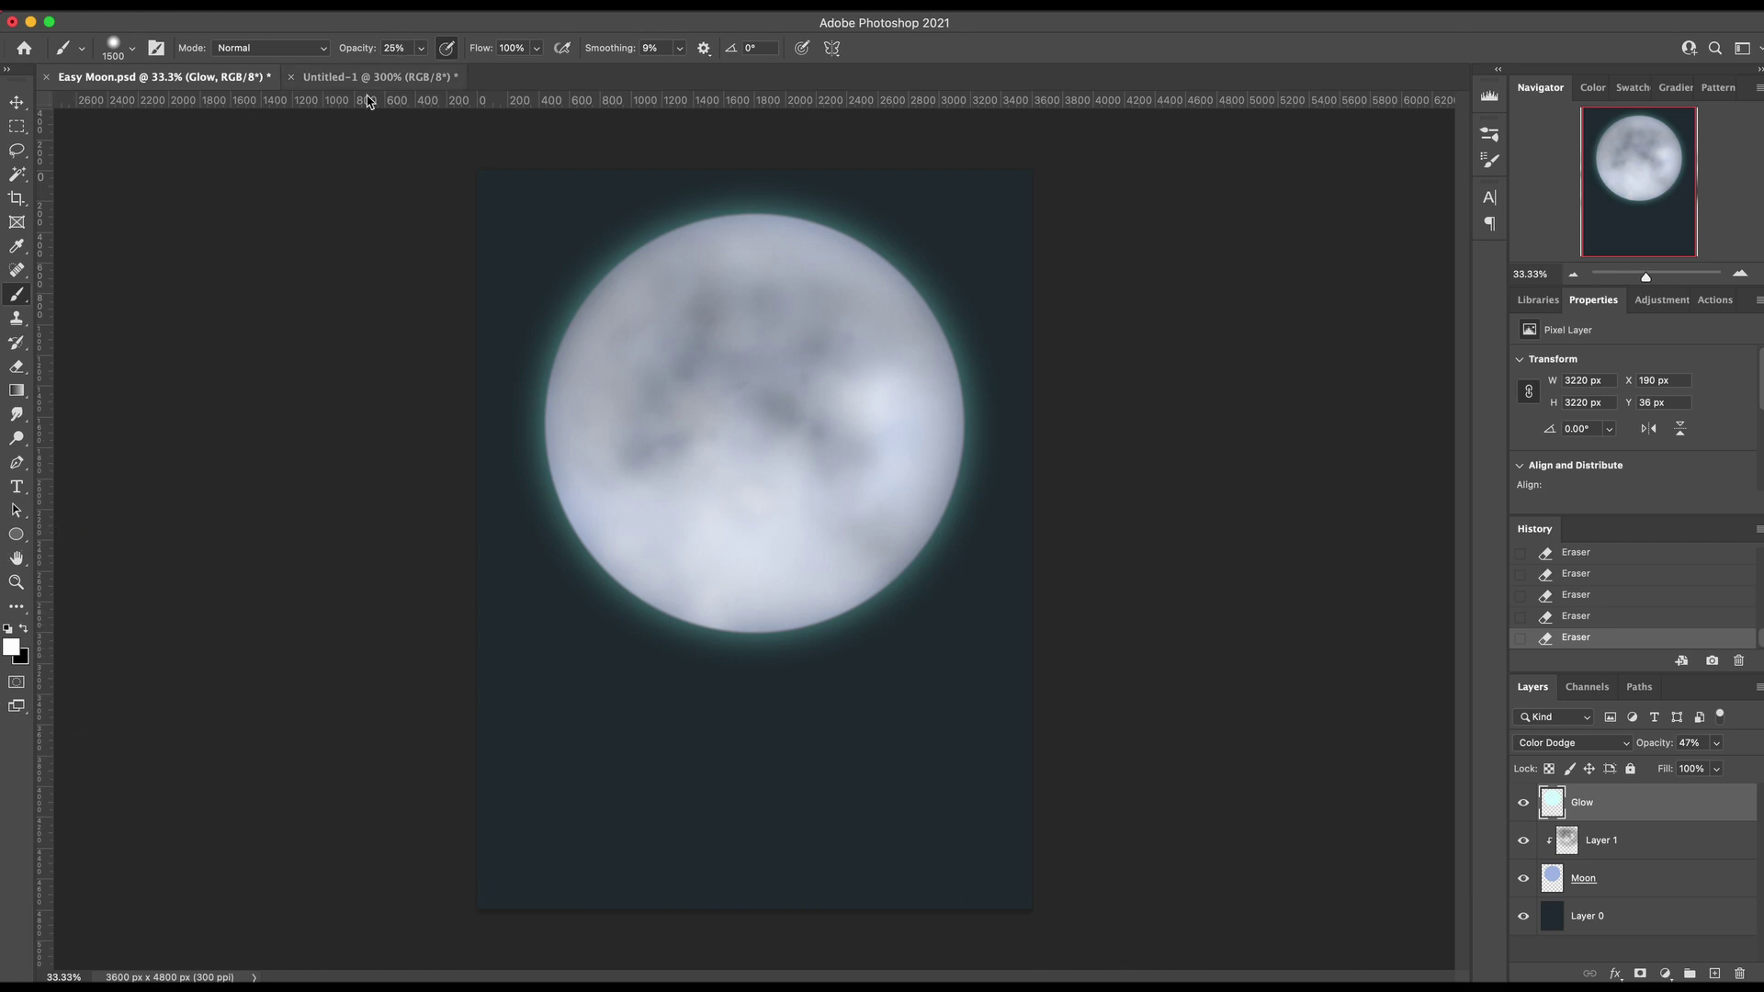
click(419, 47)
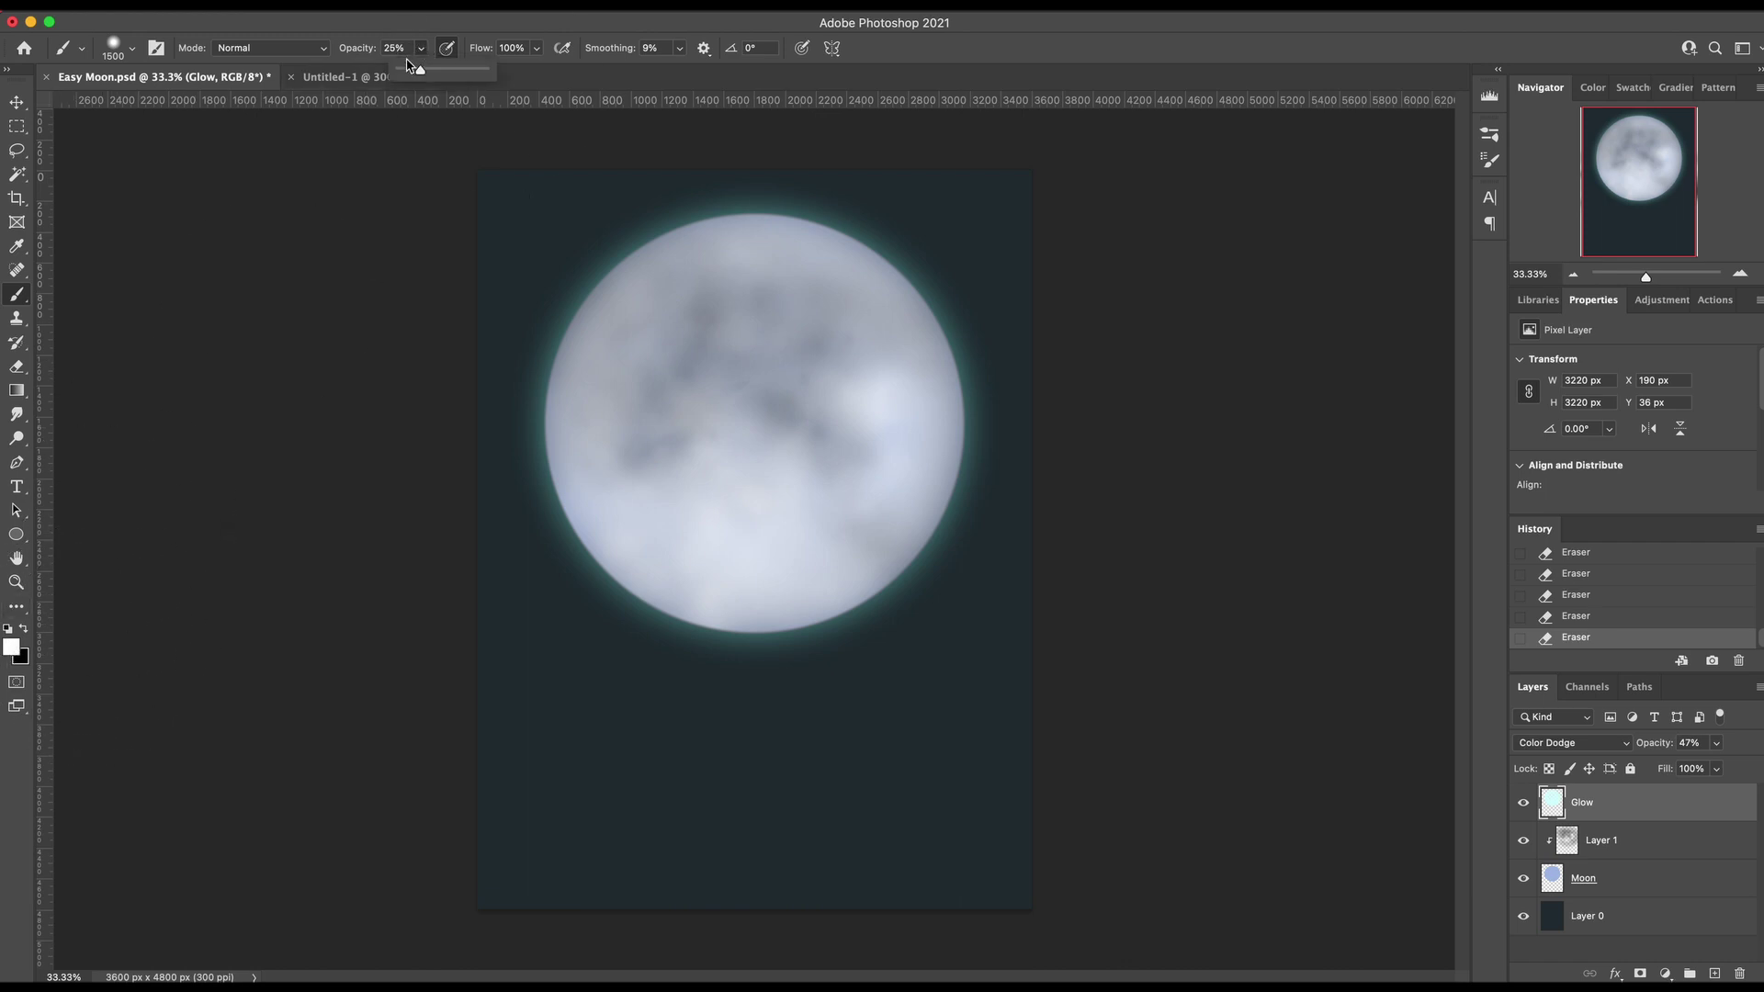
drag(406, 74, 413, 73)
mouse_move(612, 414)
mouse_down()
mouse_move(590, 467)
mouse_move(641, 551)
mouse_move(582, 392)
mouse_move(572, 560)
mouse_move(599, 347)
mouse_move(669, 254)
mouse_move(911, 263)
mouse_move(982, 516)
mouse_move(941, 396)
mouse_move(625, 582)
mouse_move(815, 588)
mouse_move(976, 403)
mouse_move(578, 420)
mouse_move(843, 301)
mouse_move(809, 361)
mouse_move(598, 425)
mouse_move(881, 601)
mouse_move(911, 594)
mouse_move(876, 545)
mouse_move(547, 608)
mouse_move(755, 691)
mouse_move(659, 580)
mouse_move(700, 517)
mouse_move(515, 311)
mouse_move(704, 218)
mouse_move(1021, 354)
mouse_move(797, 649)
mouse_move(591, 638)
mouse_up()
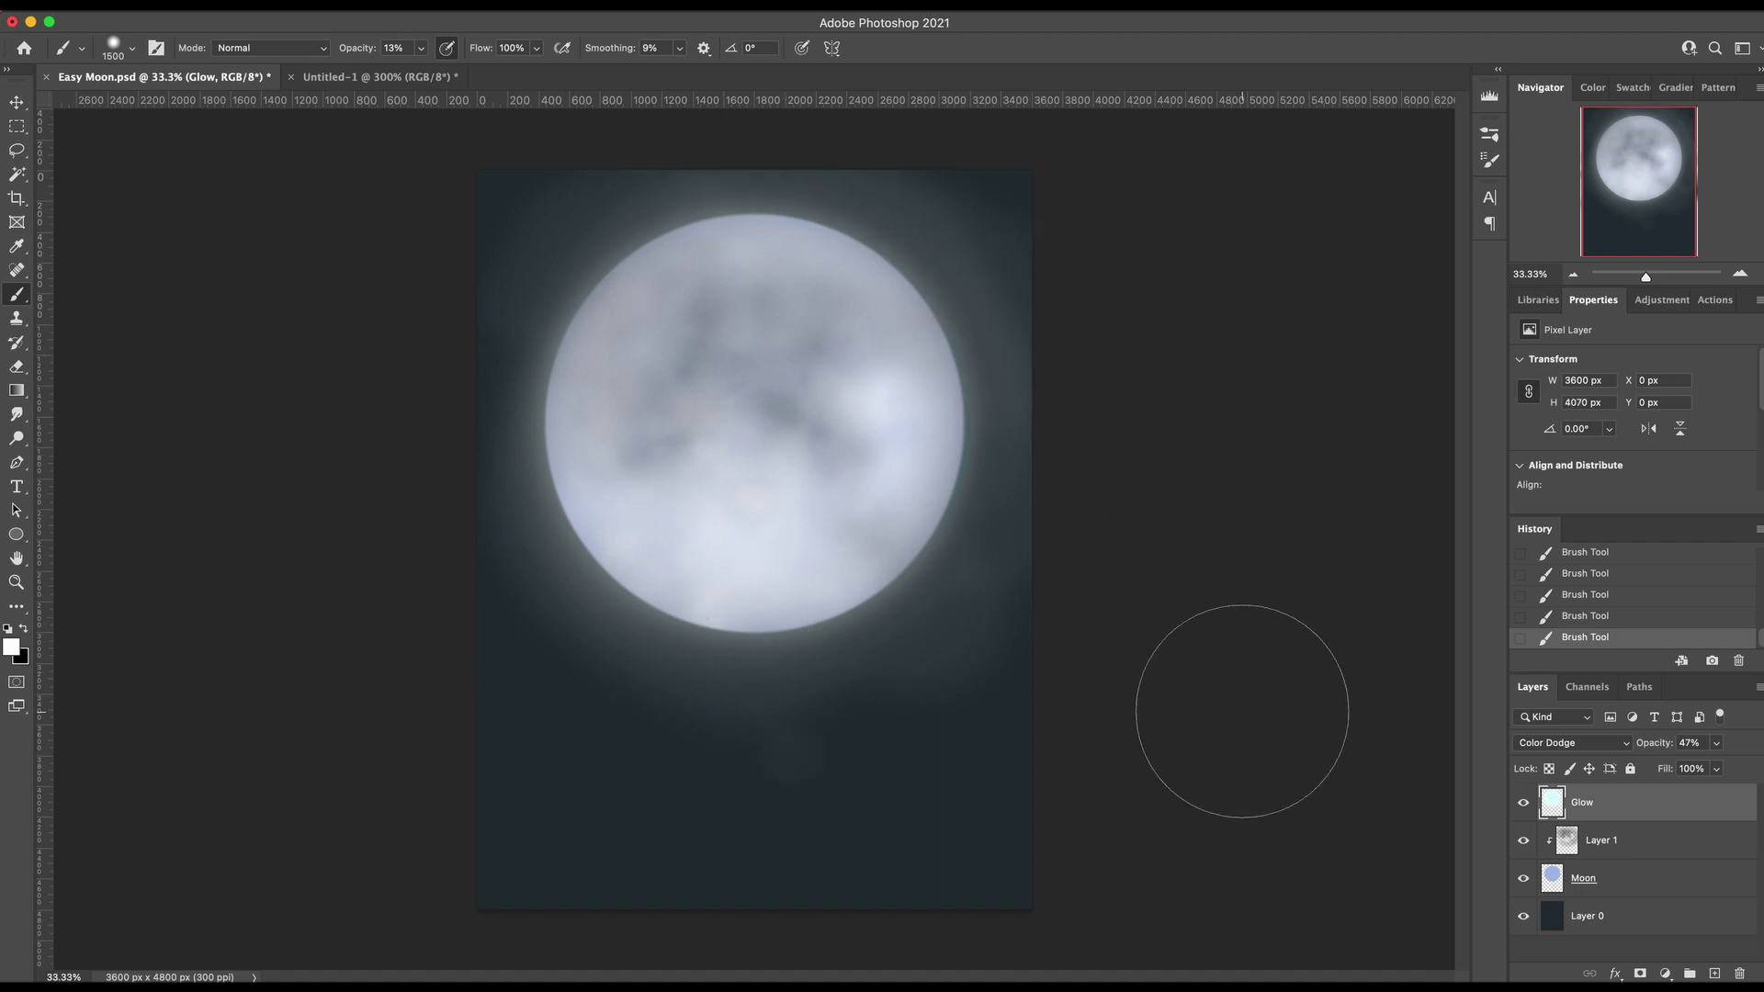
Undo the last halo stroke on the Glow layer and load the Moon layer's outline as a selection
key(super+z)
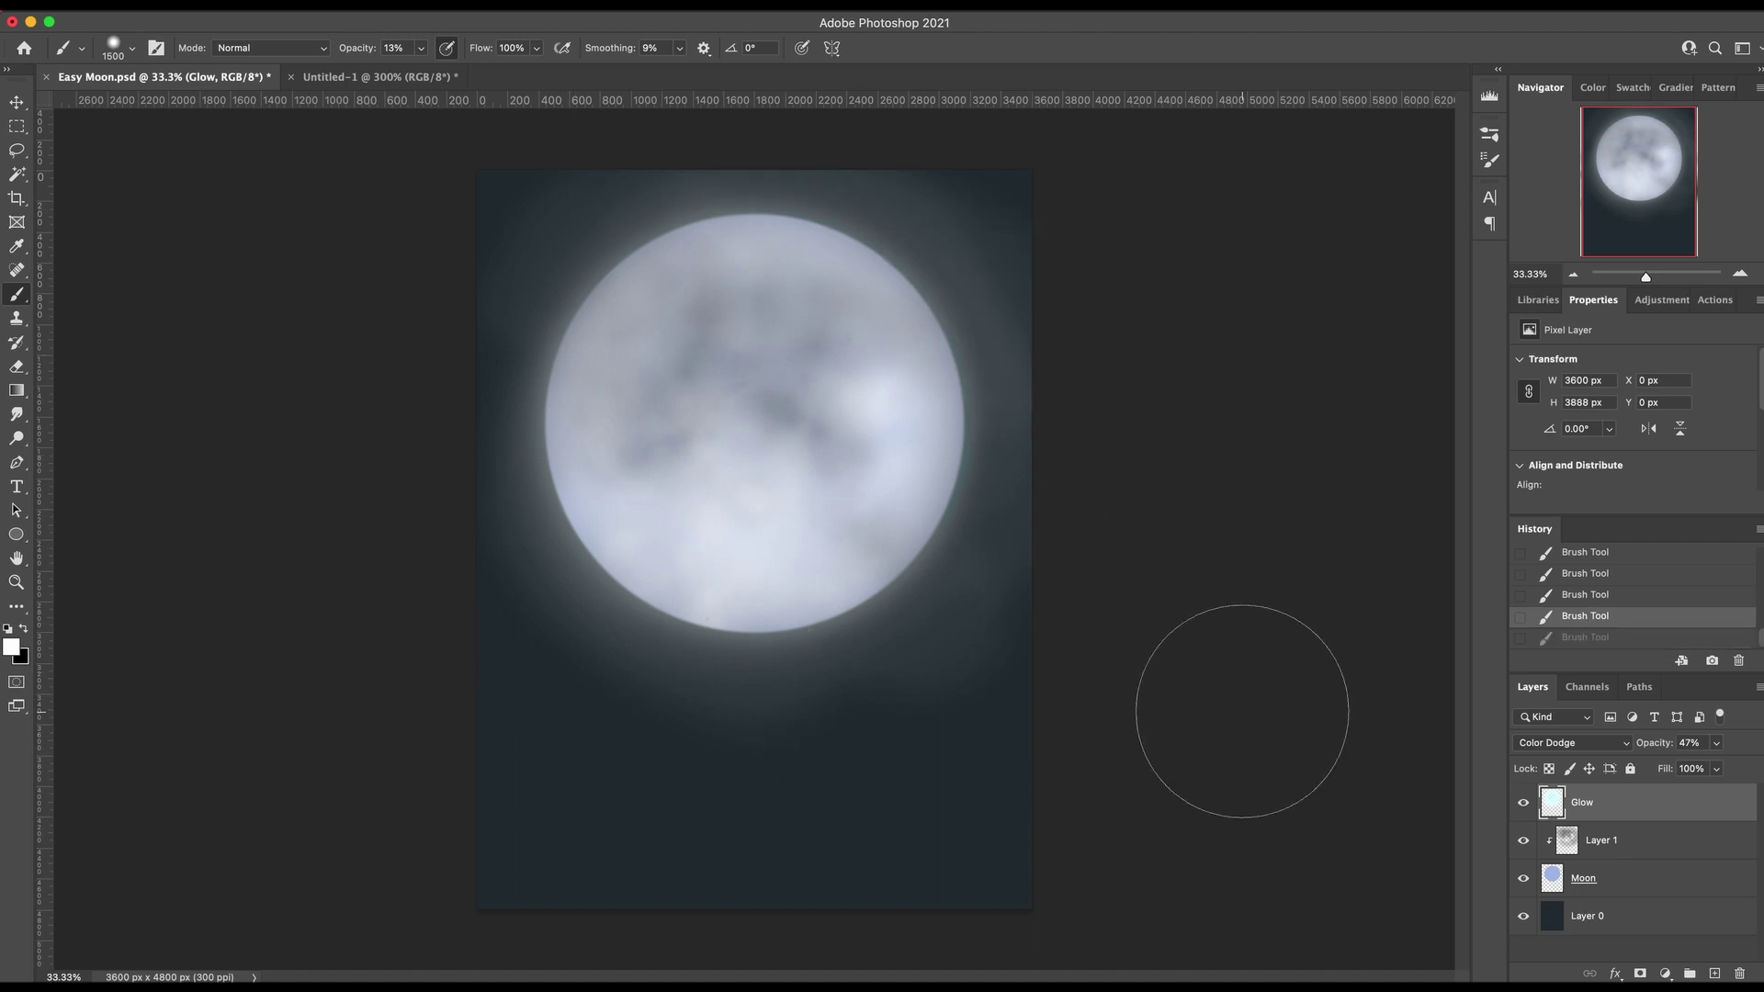
click(1552, 880)
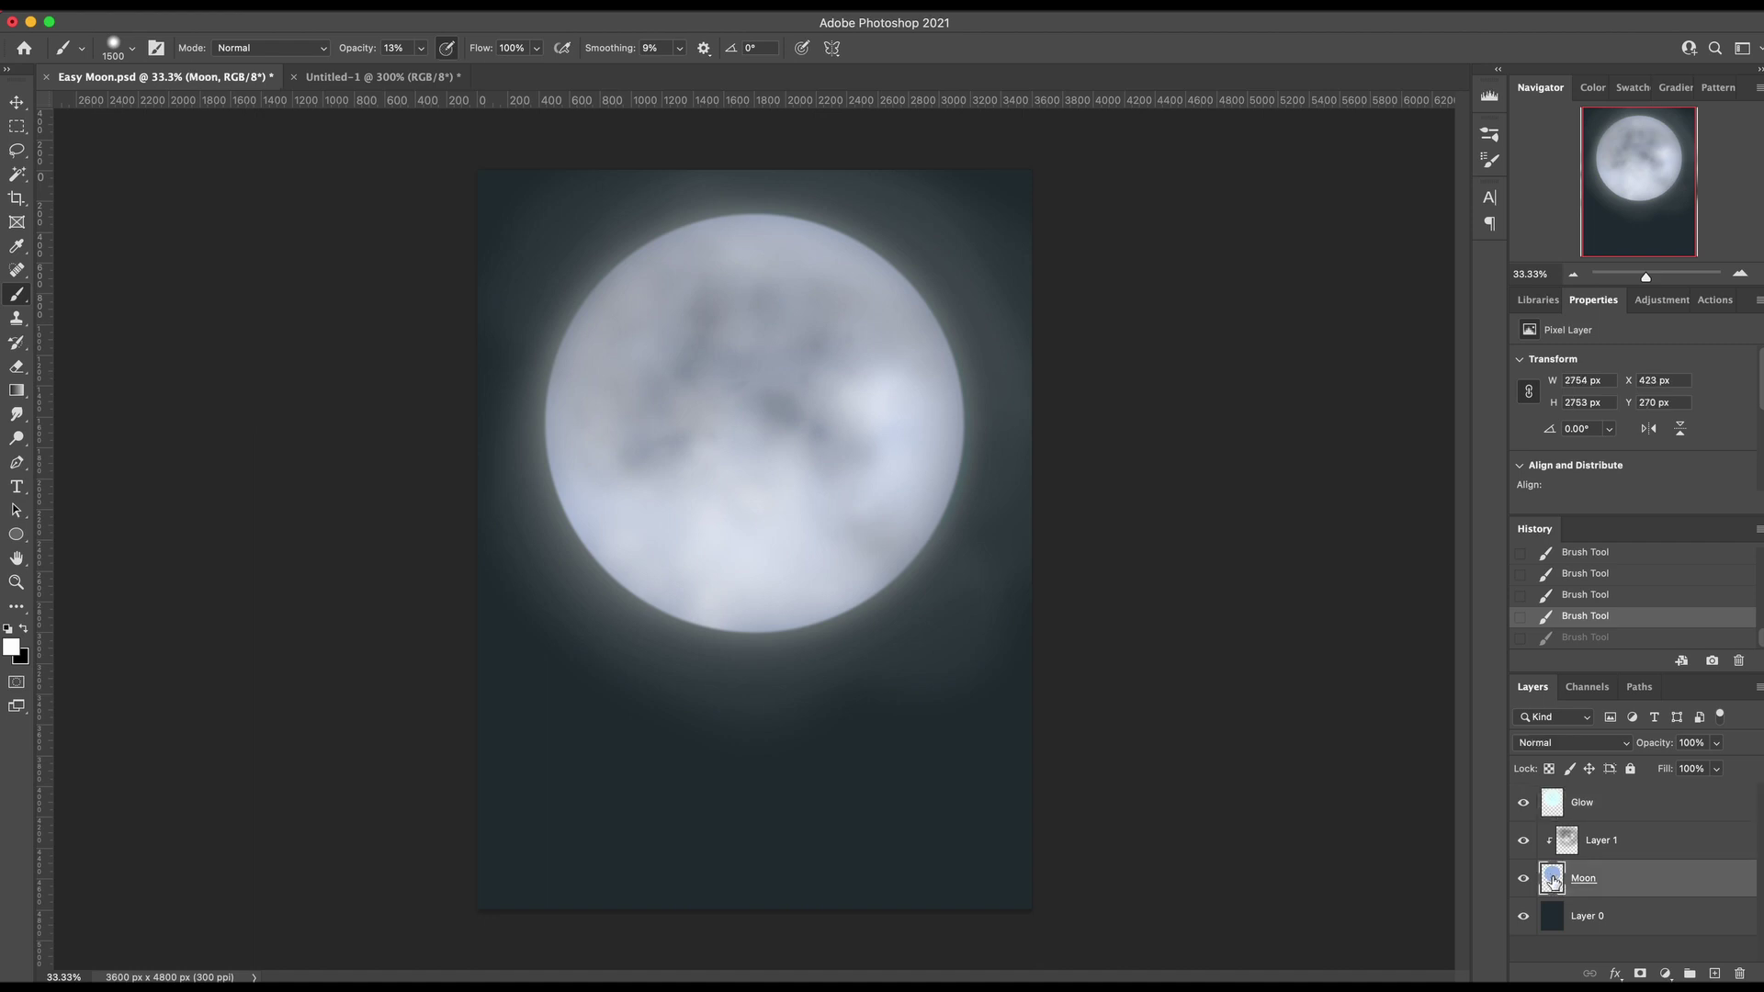
super+click(1552, 880)
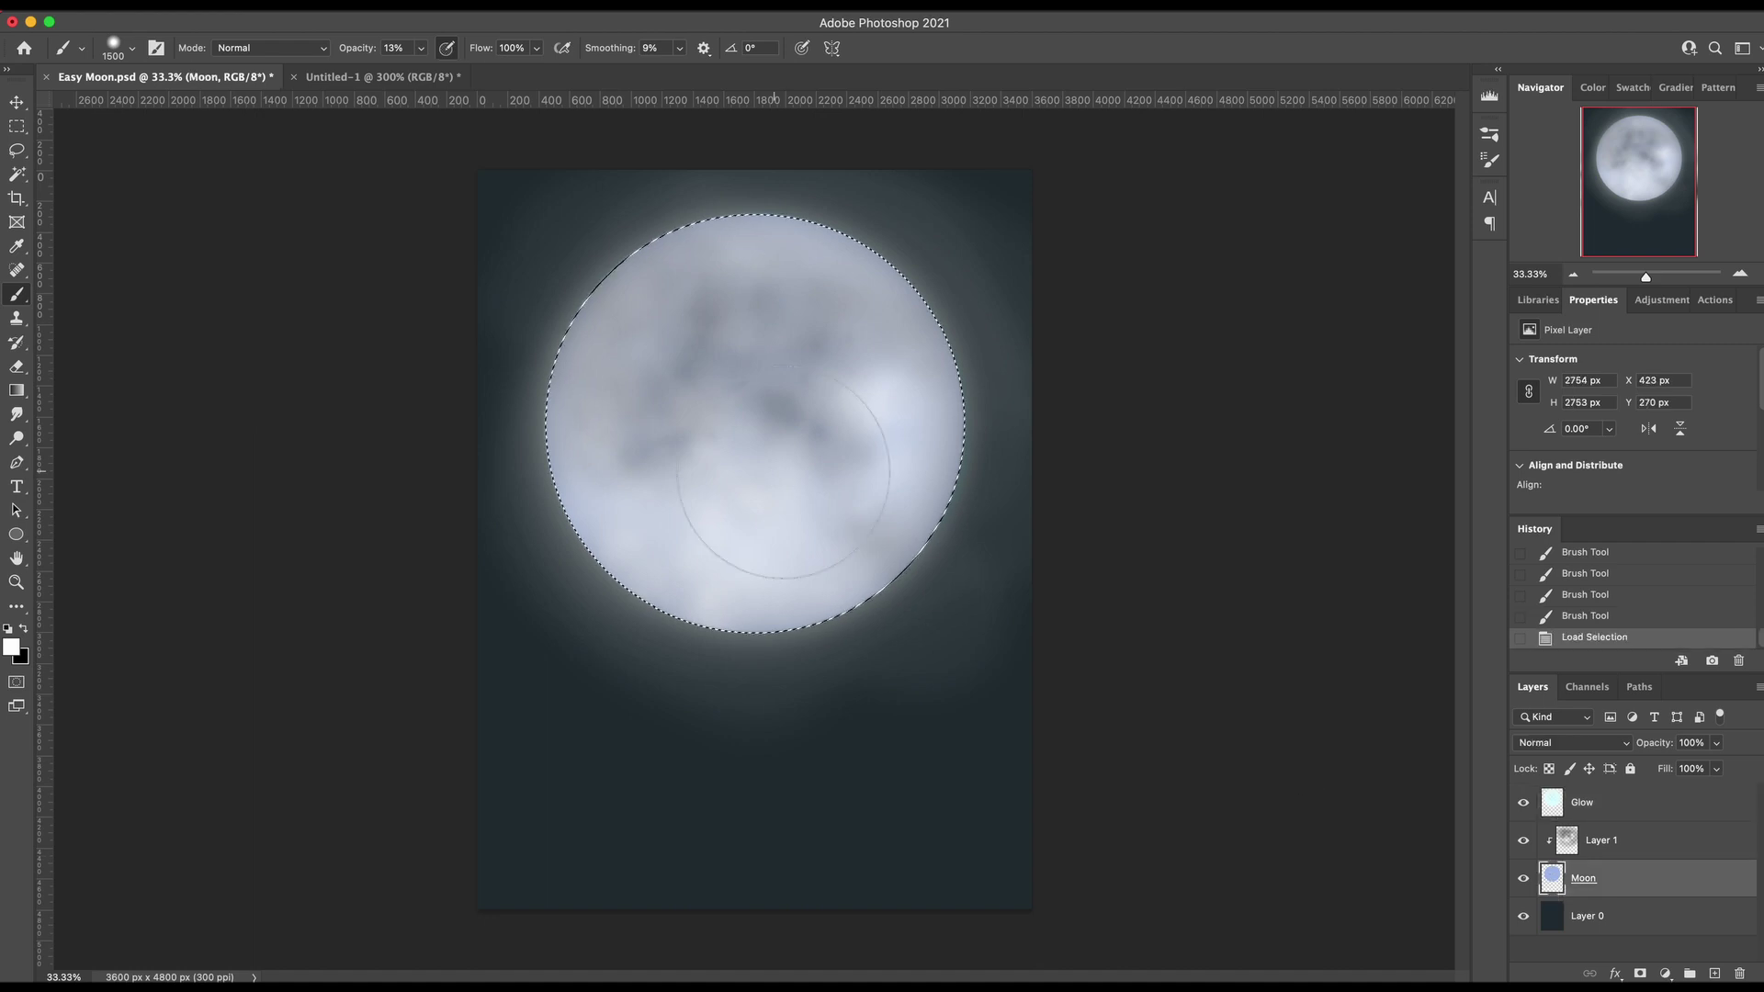
Add a new layer named "Back light" directly above Layer 0, keeping the moon selection active
click(1594, 918)
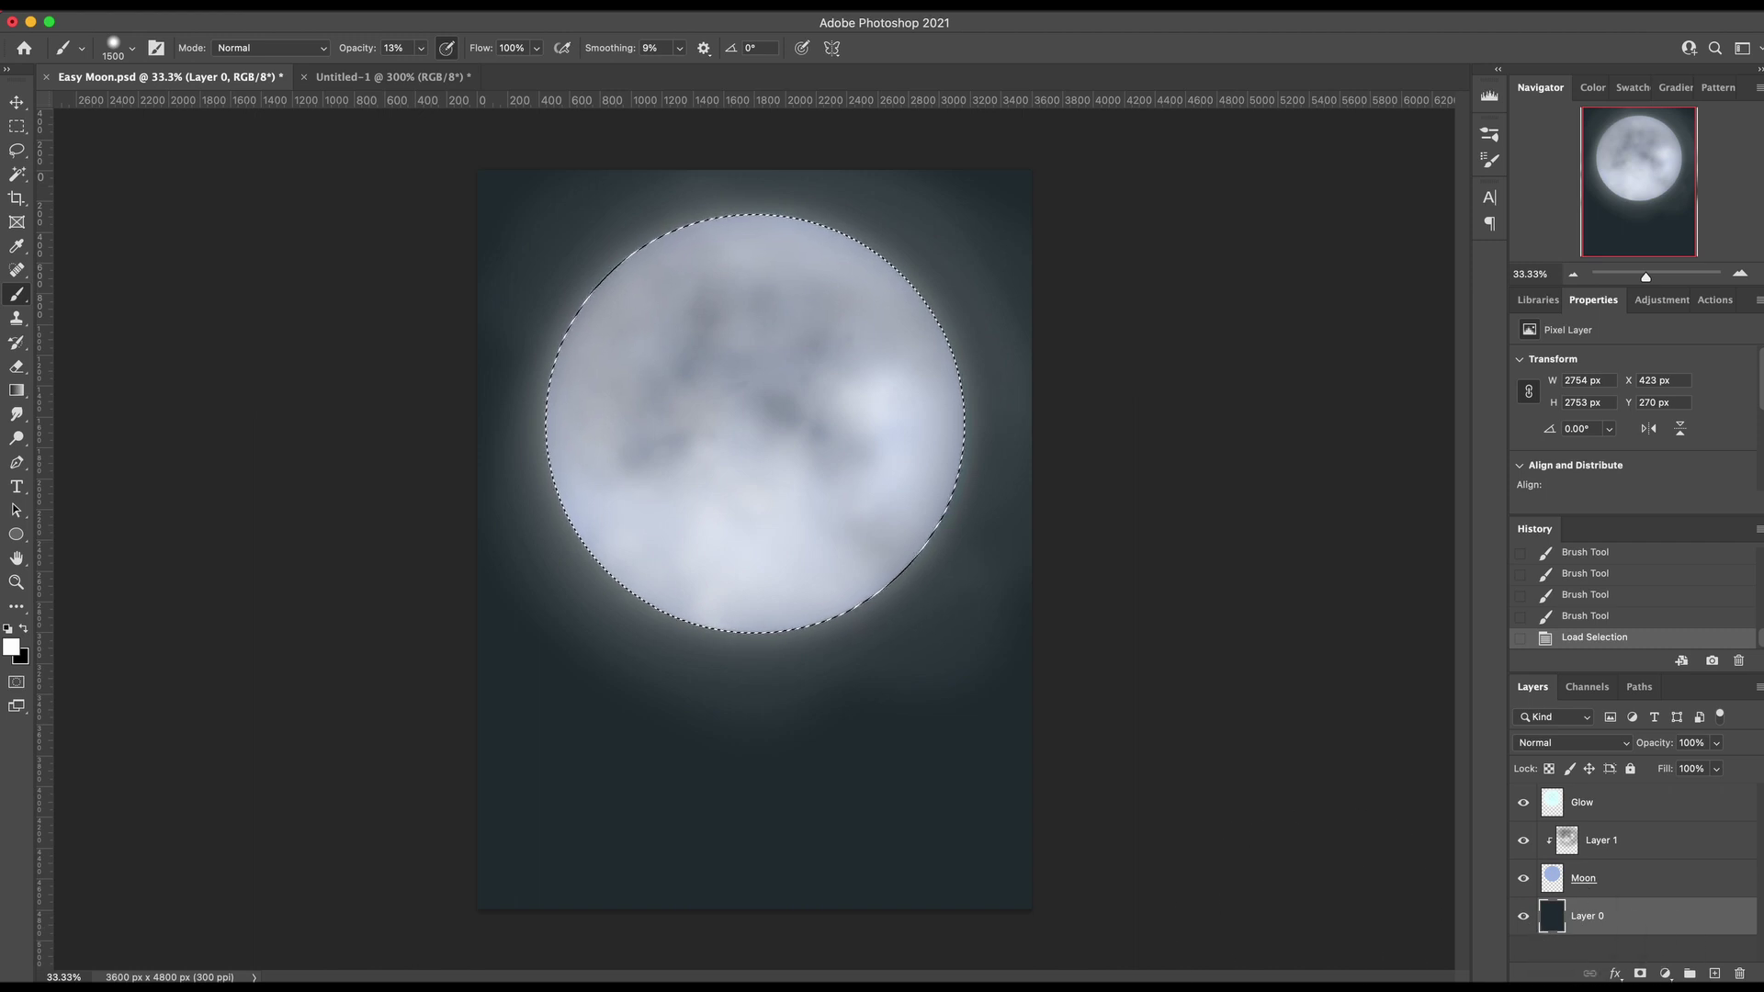
key(super+shift+n)
text(Back li)
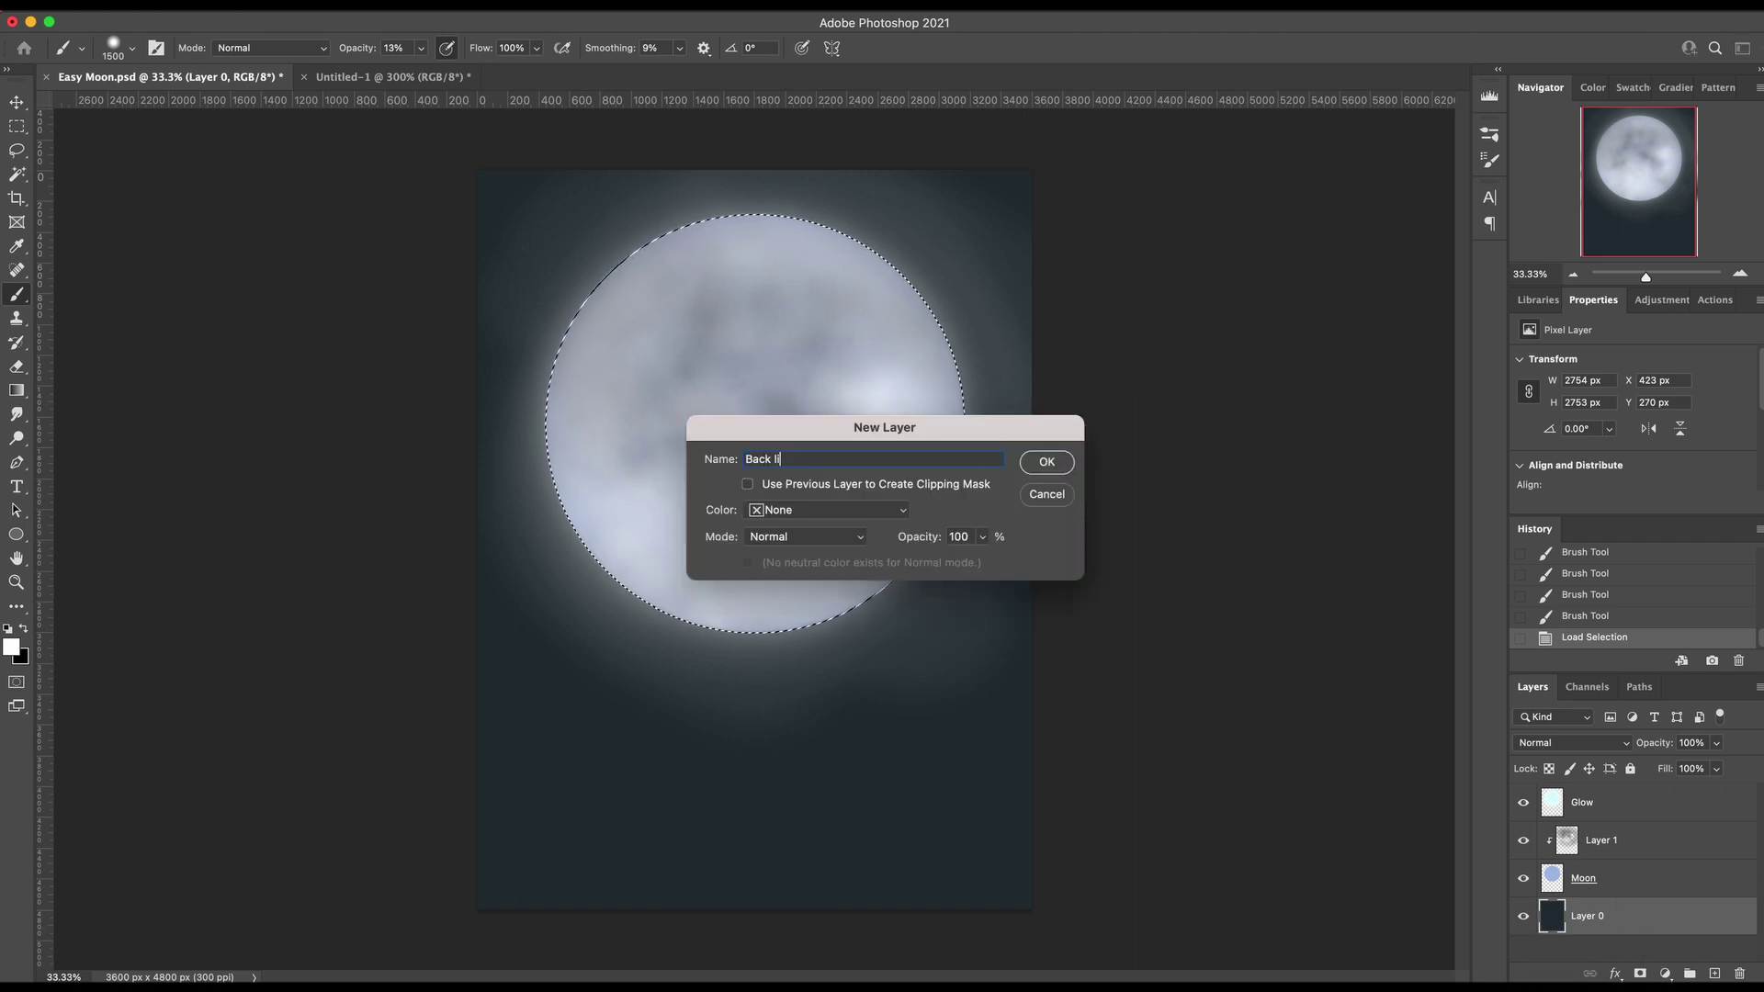
text(ght)
key(Return)
Try feathering the moon selection by 20 pixels and filling it with white on the Back light layer
key(w)
right_click(670, 265)
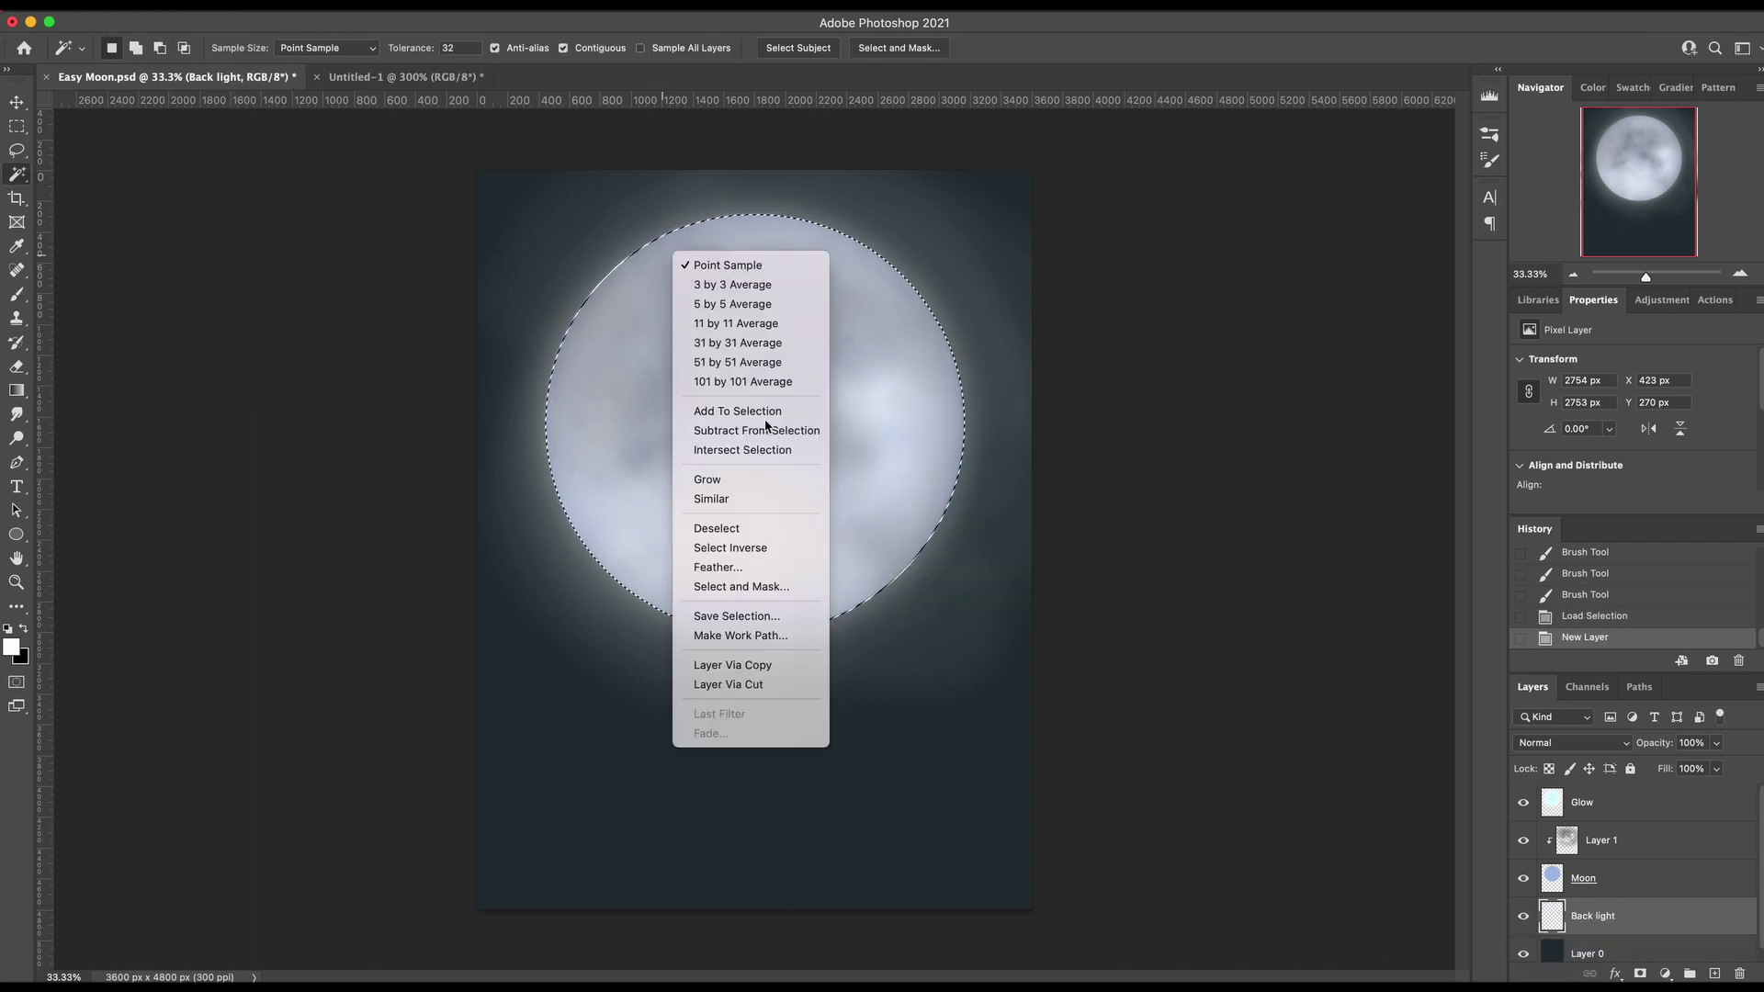
click(768, 570)
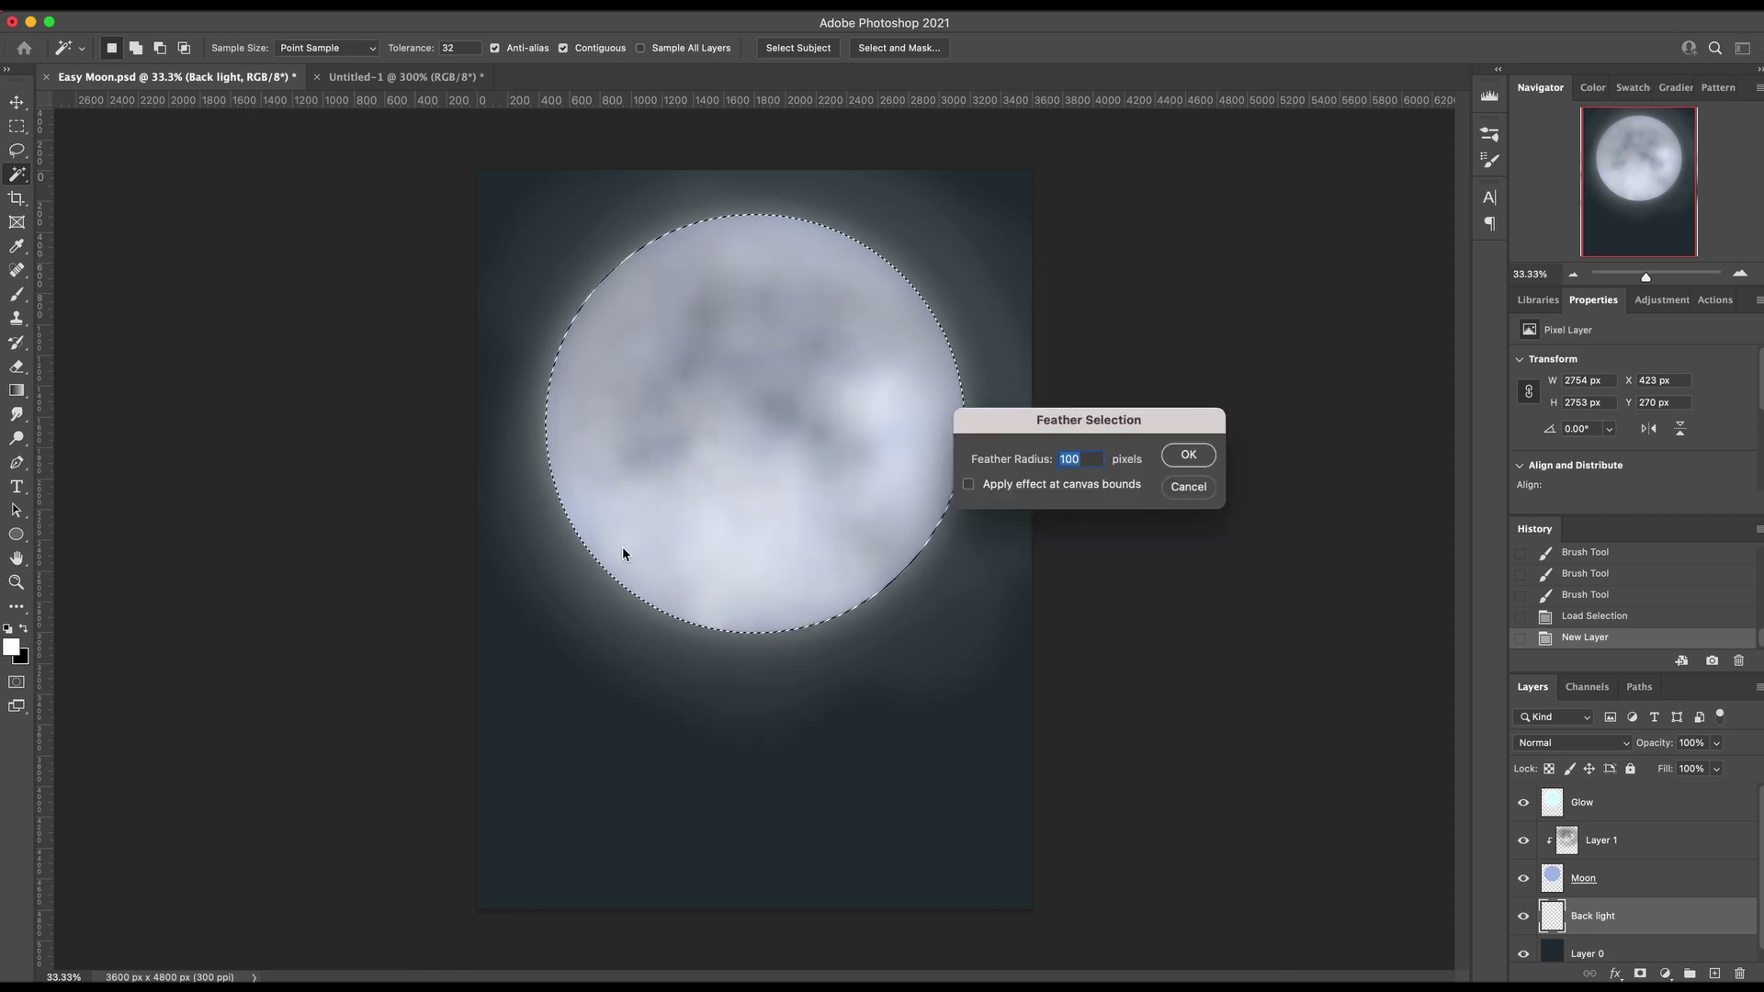
text(20)
key(Return)
key(x)
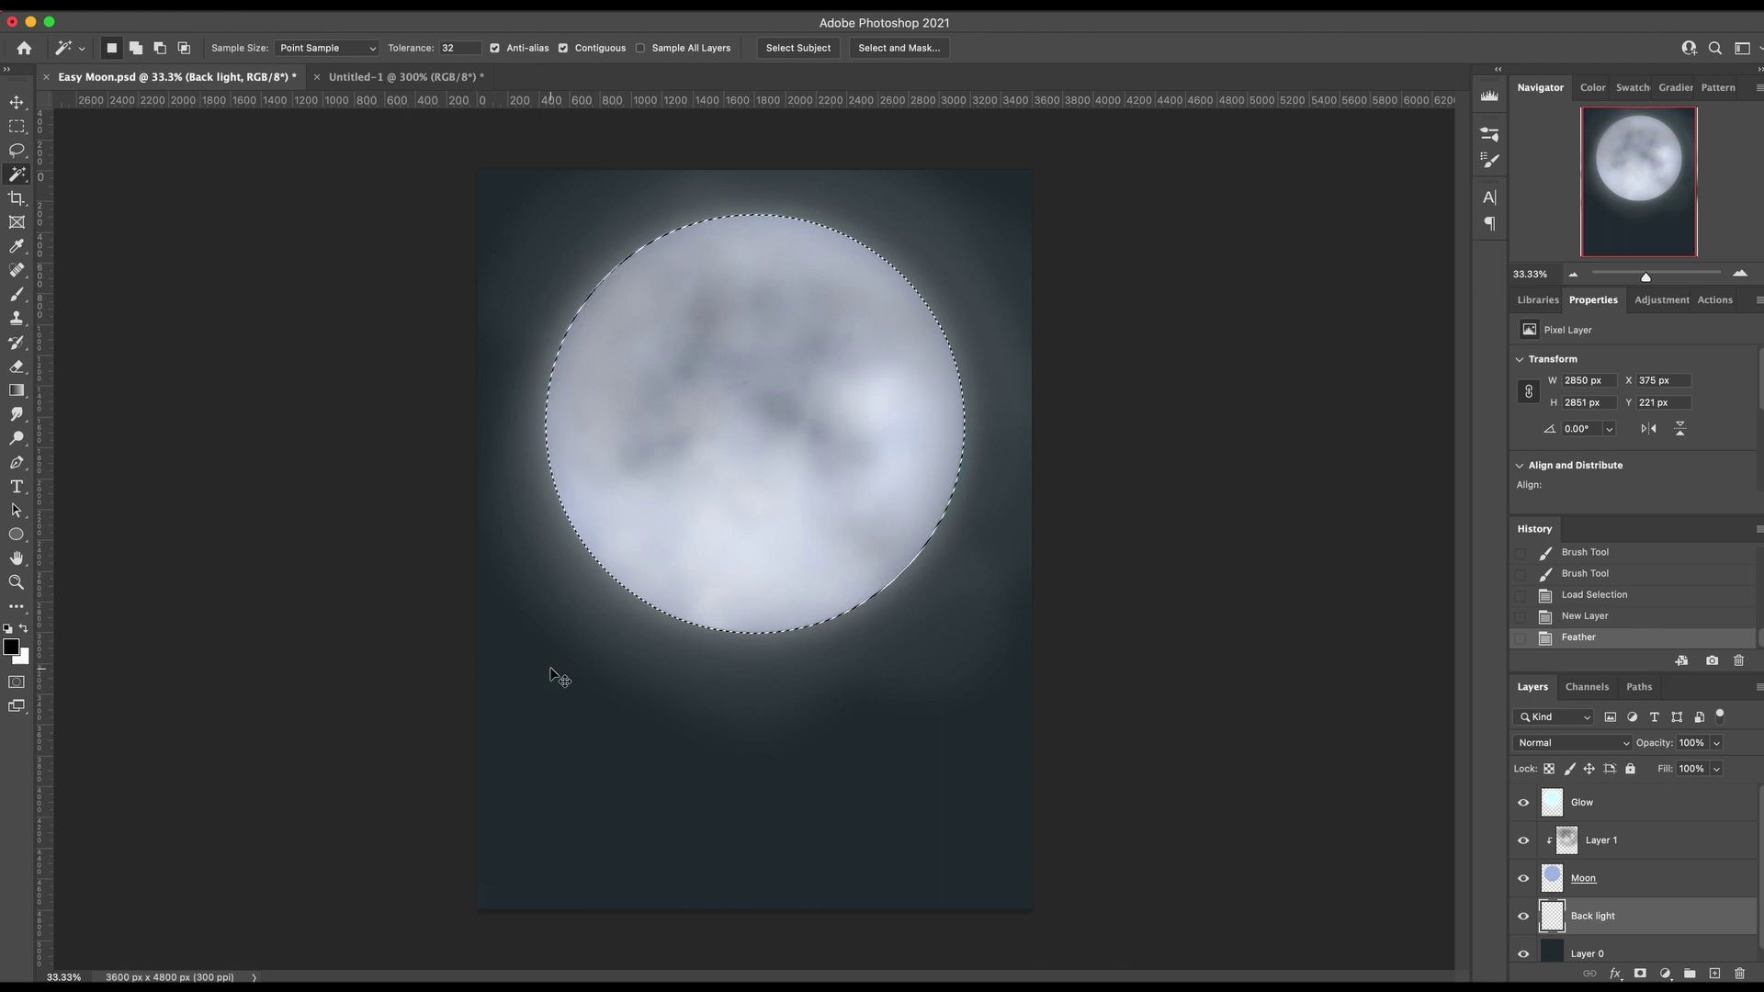
key(super+BackSpace)
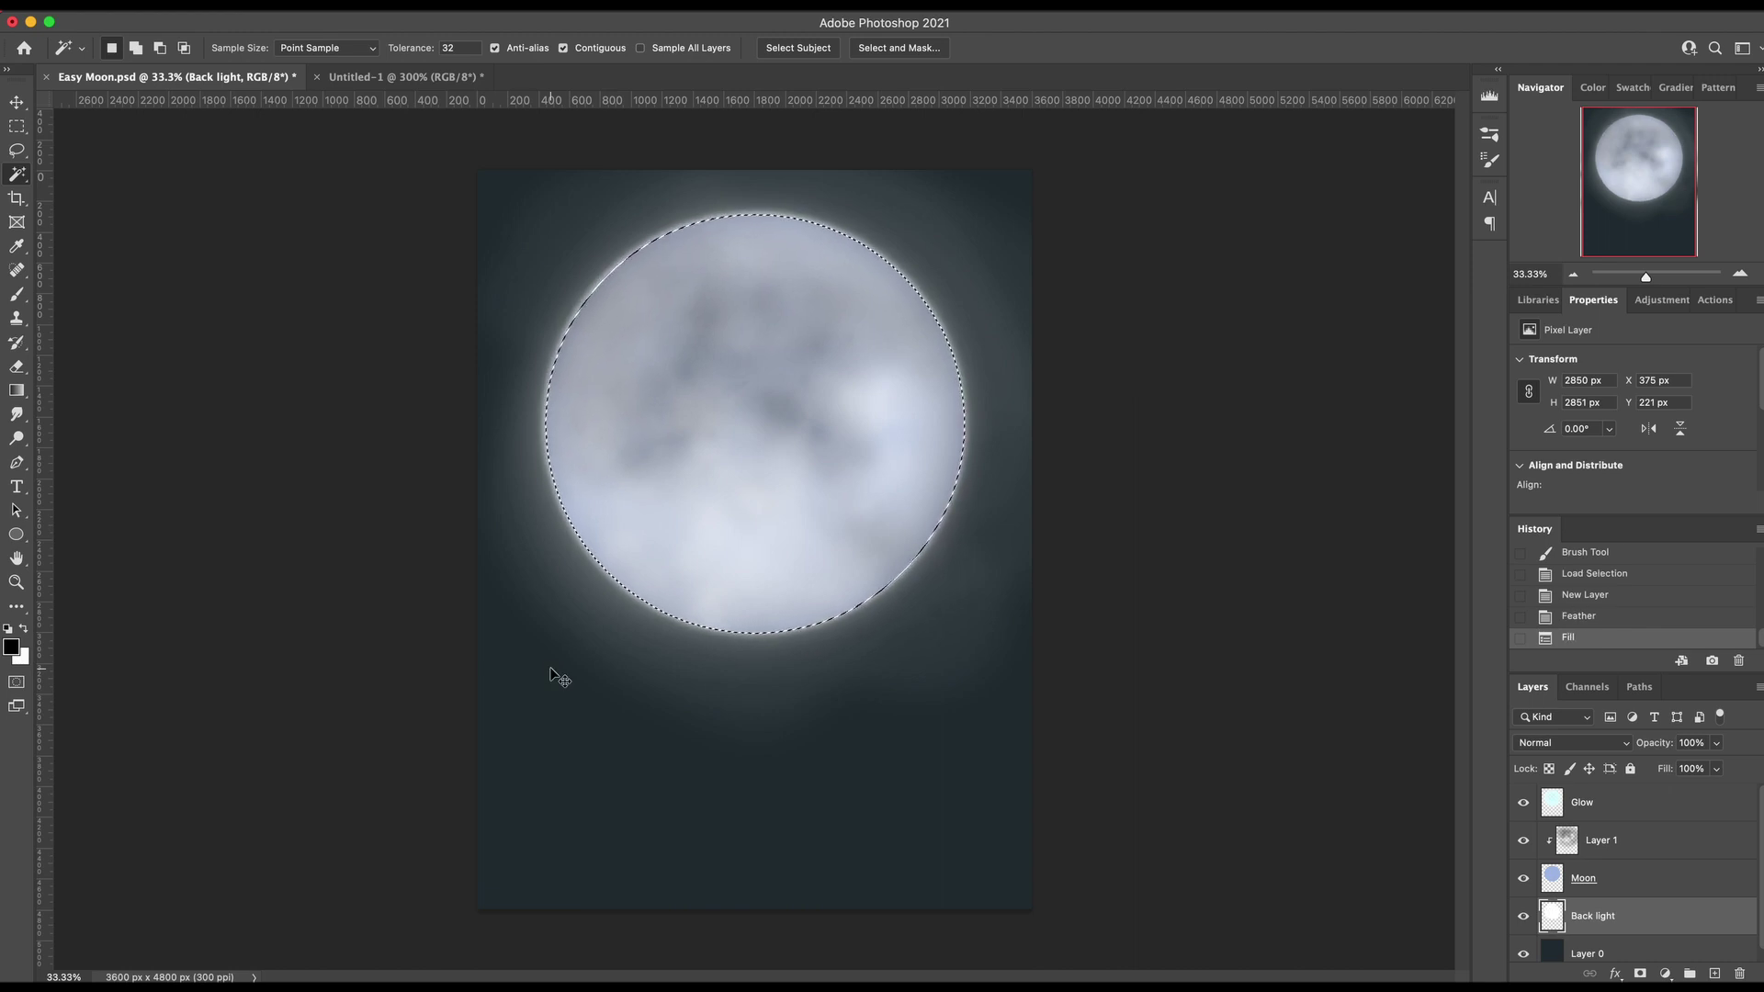
Deselect to check the white rim around the moon, and revert the deselection, fill and 20-pixel feather
key(super+d)
key(super+z)
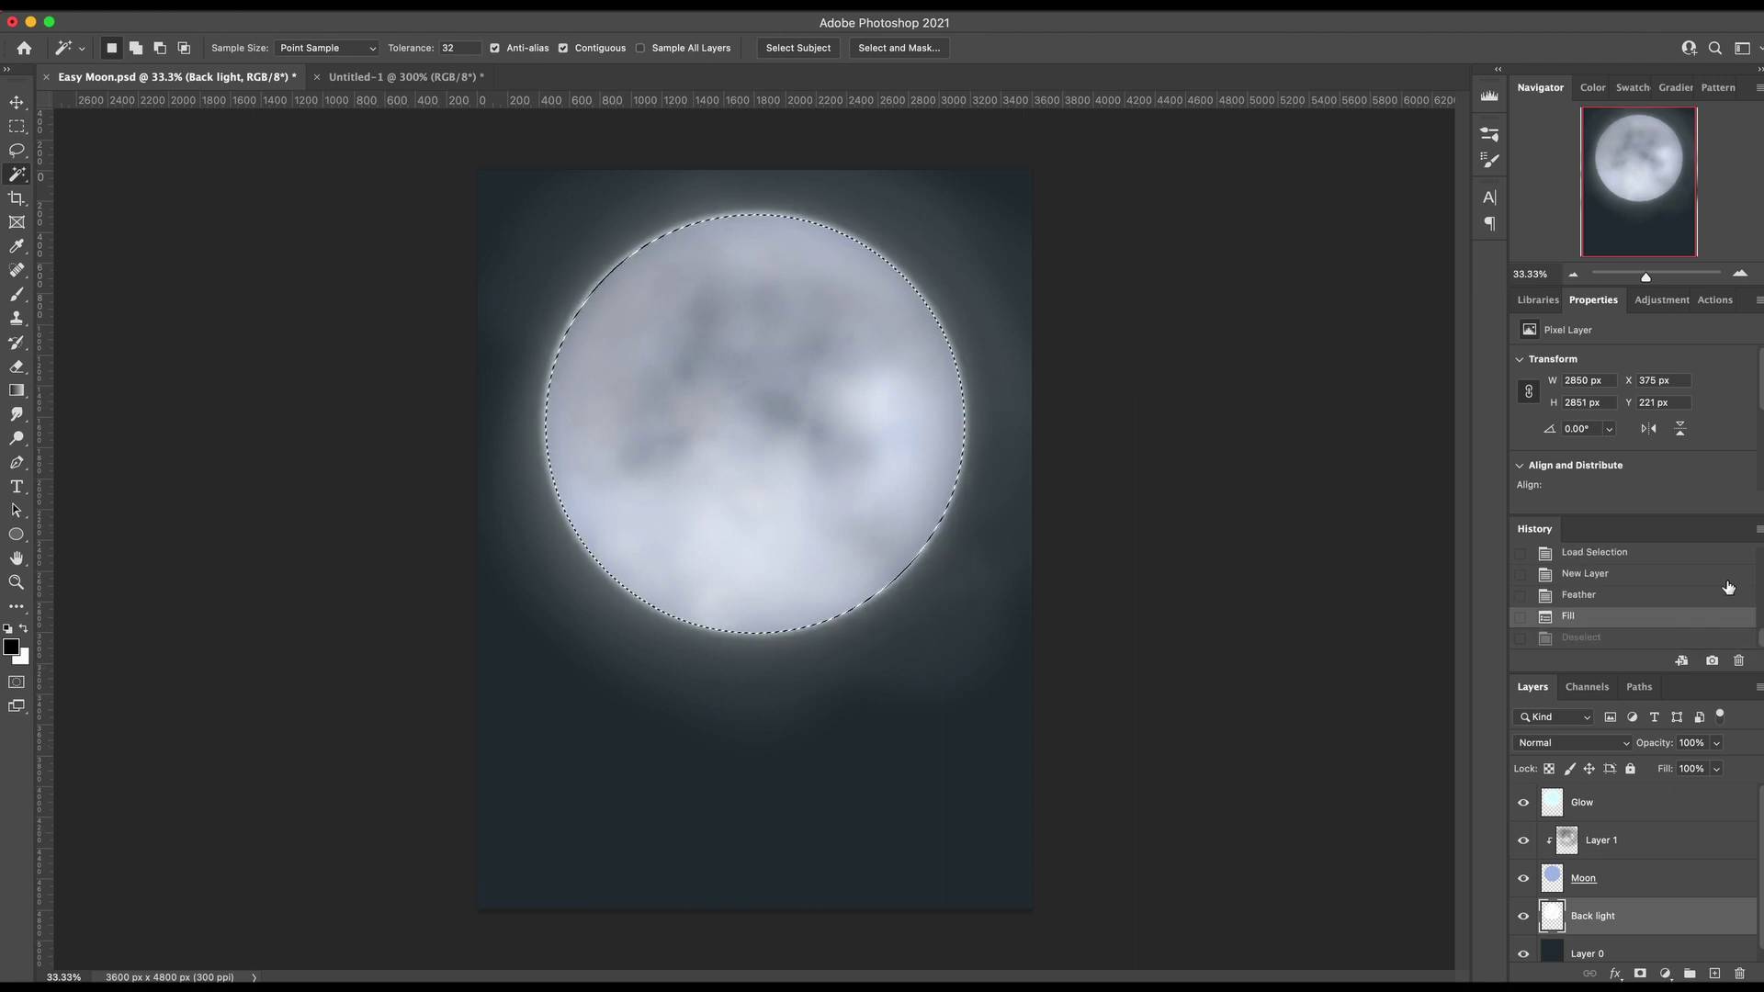
click(1608, 596)
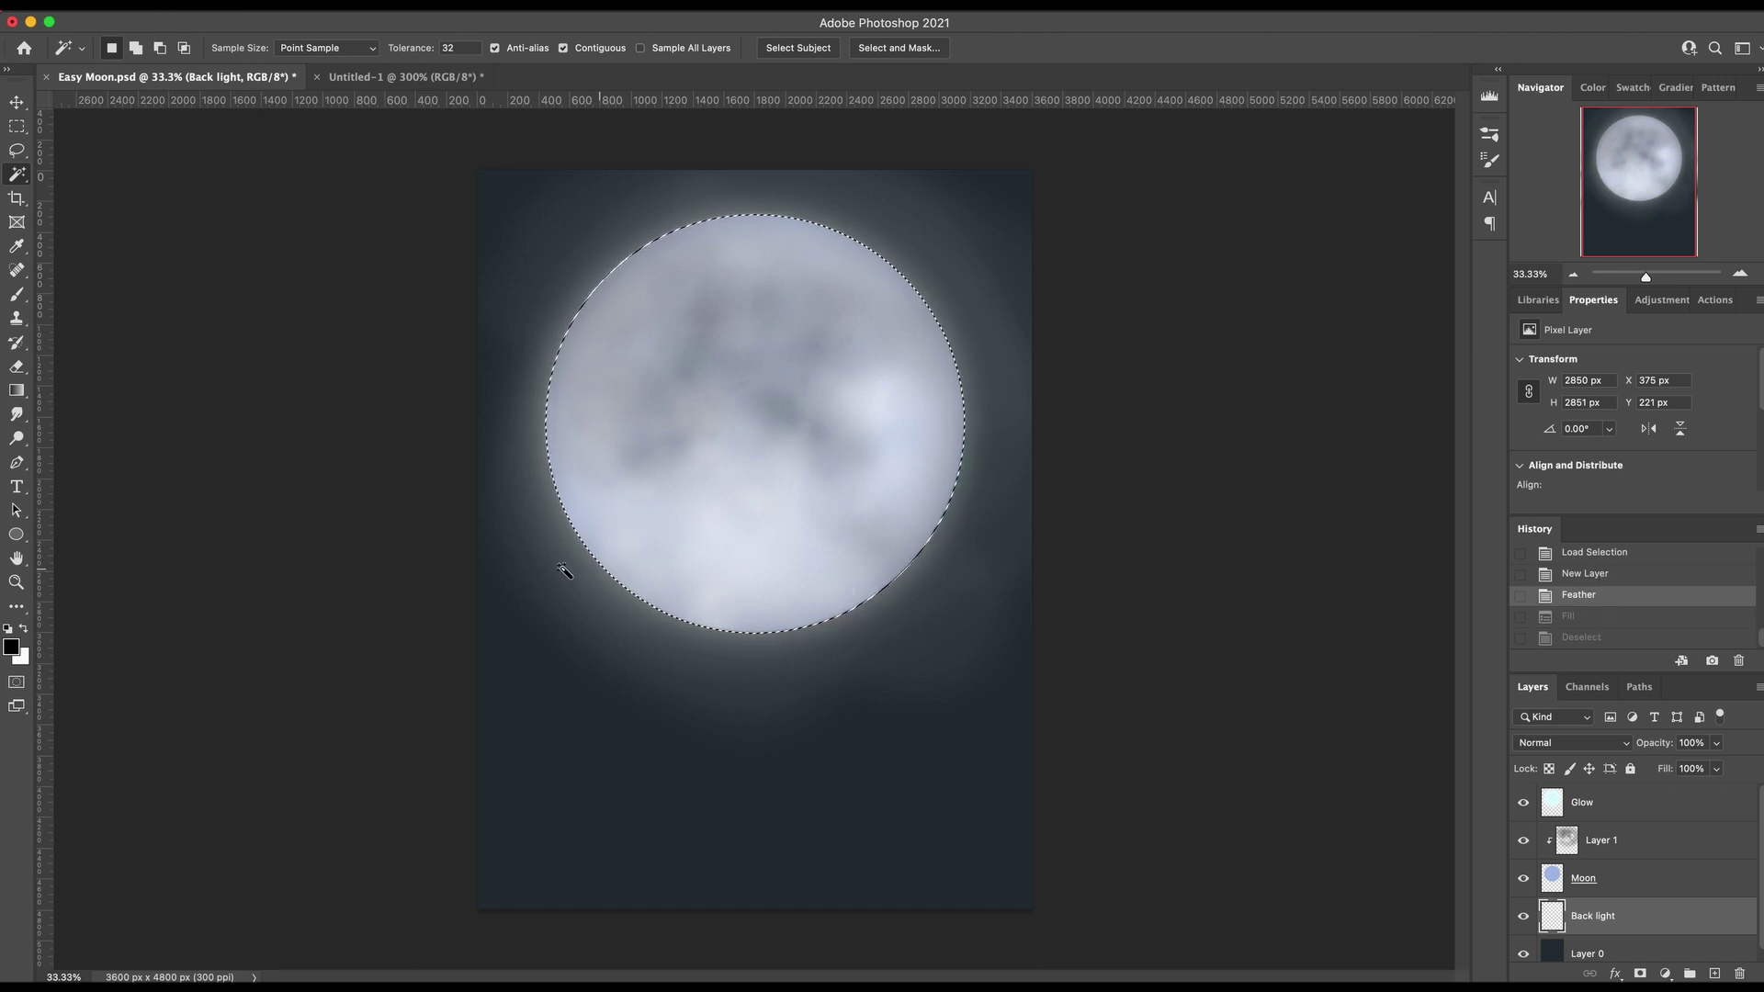
key(super+z)
Feather the moon selection with a radius larger than 20 pixels and set the background color to pale cyan #bffffe
right_click(749, 457)
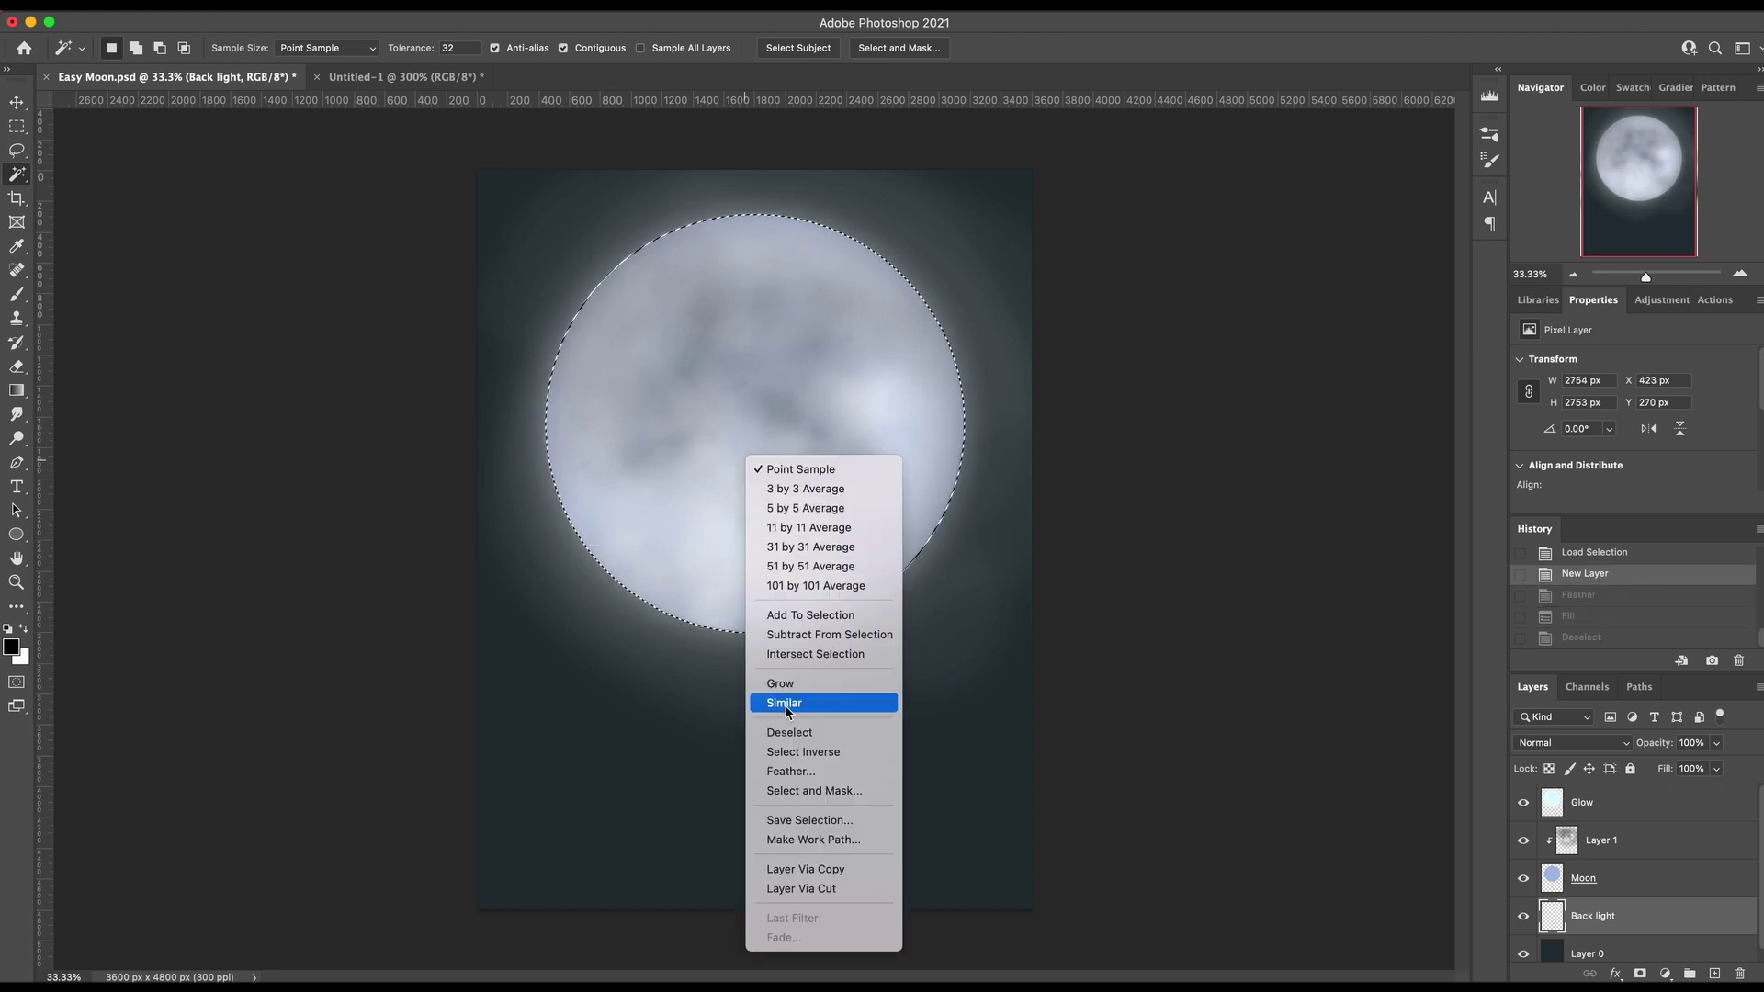
click(790, 771)
key(Return)
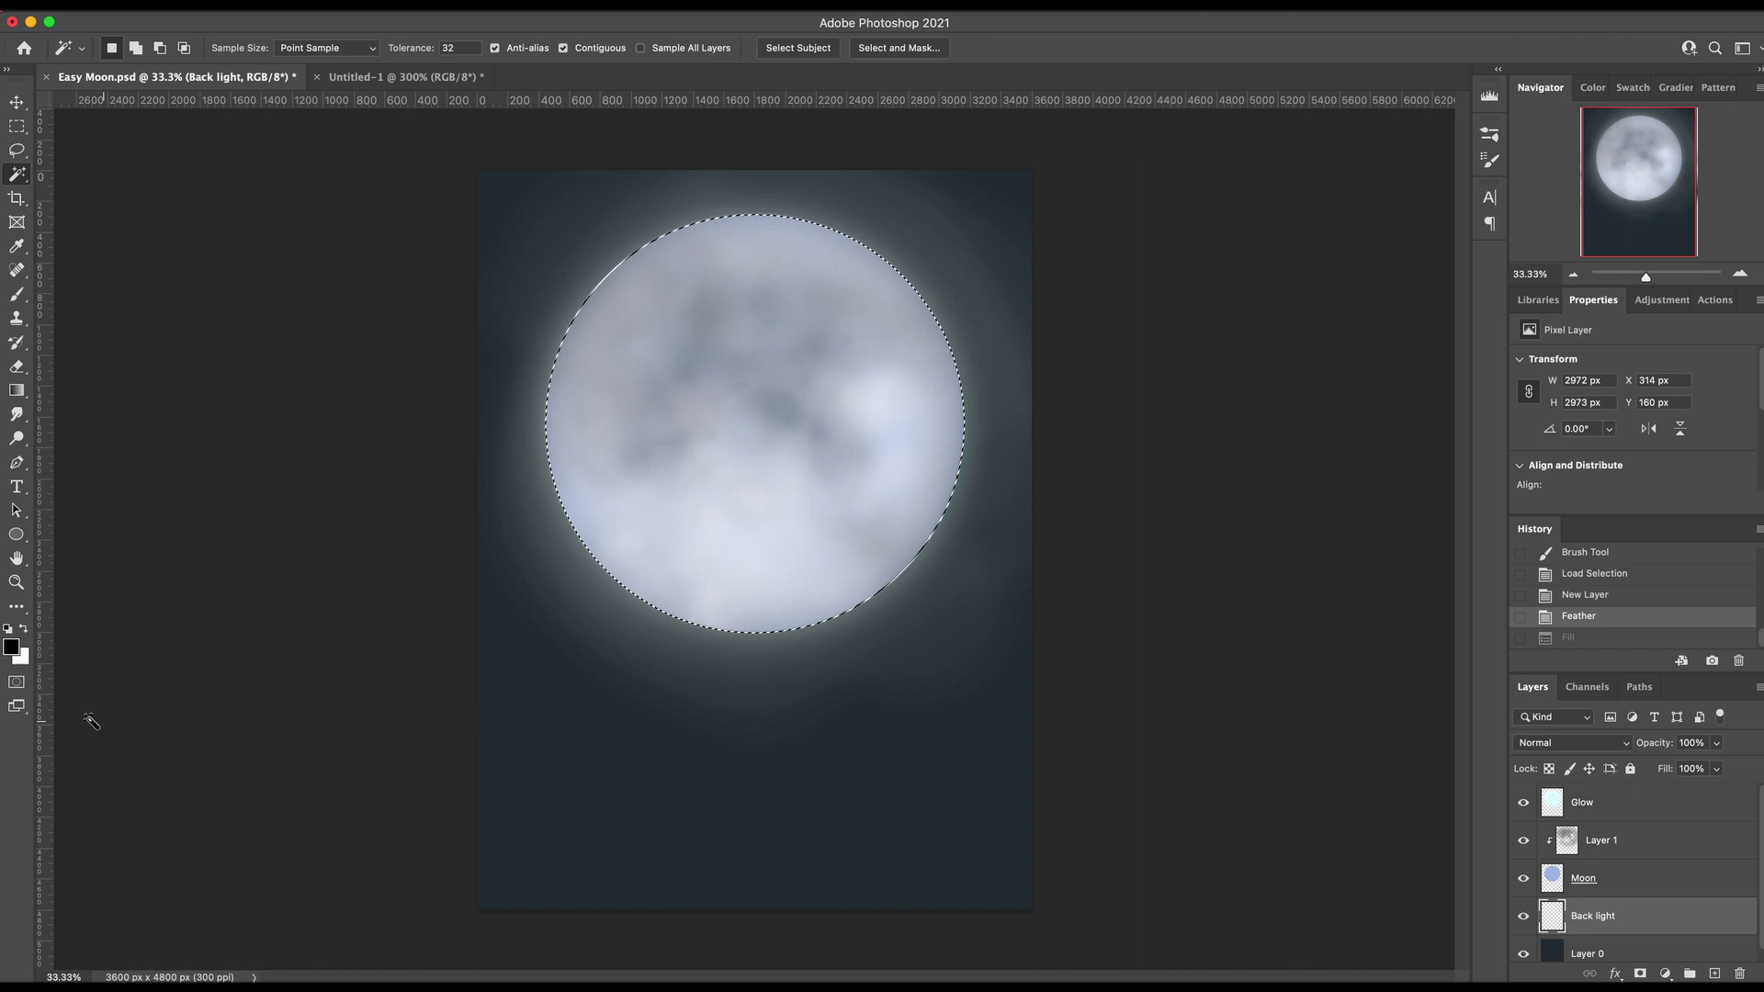
click(20, 656)
click(1316, 488)
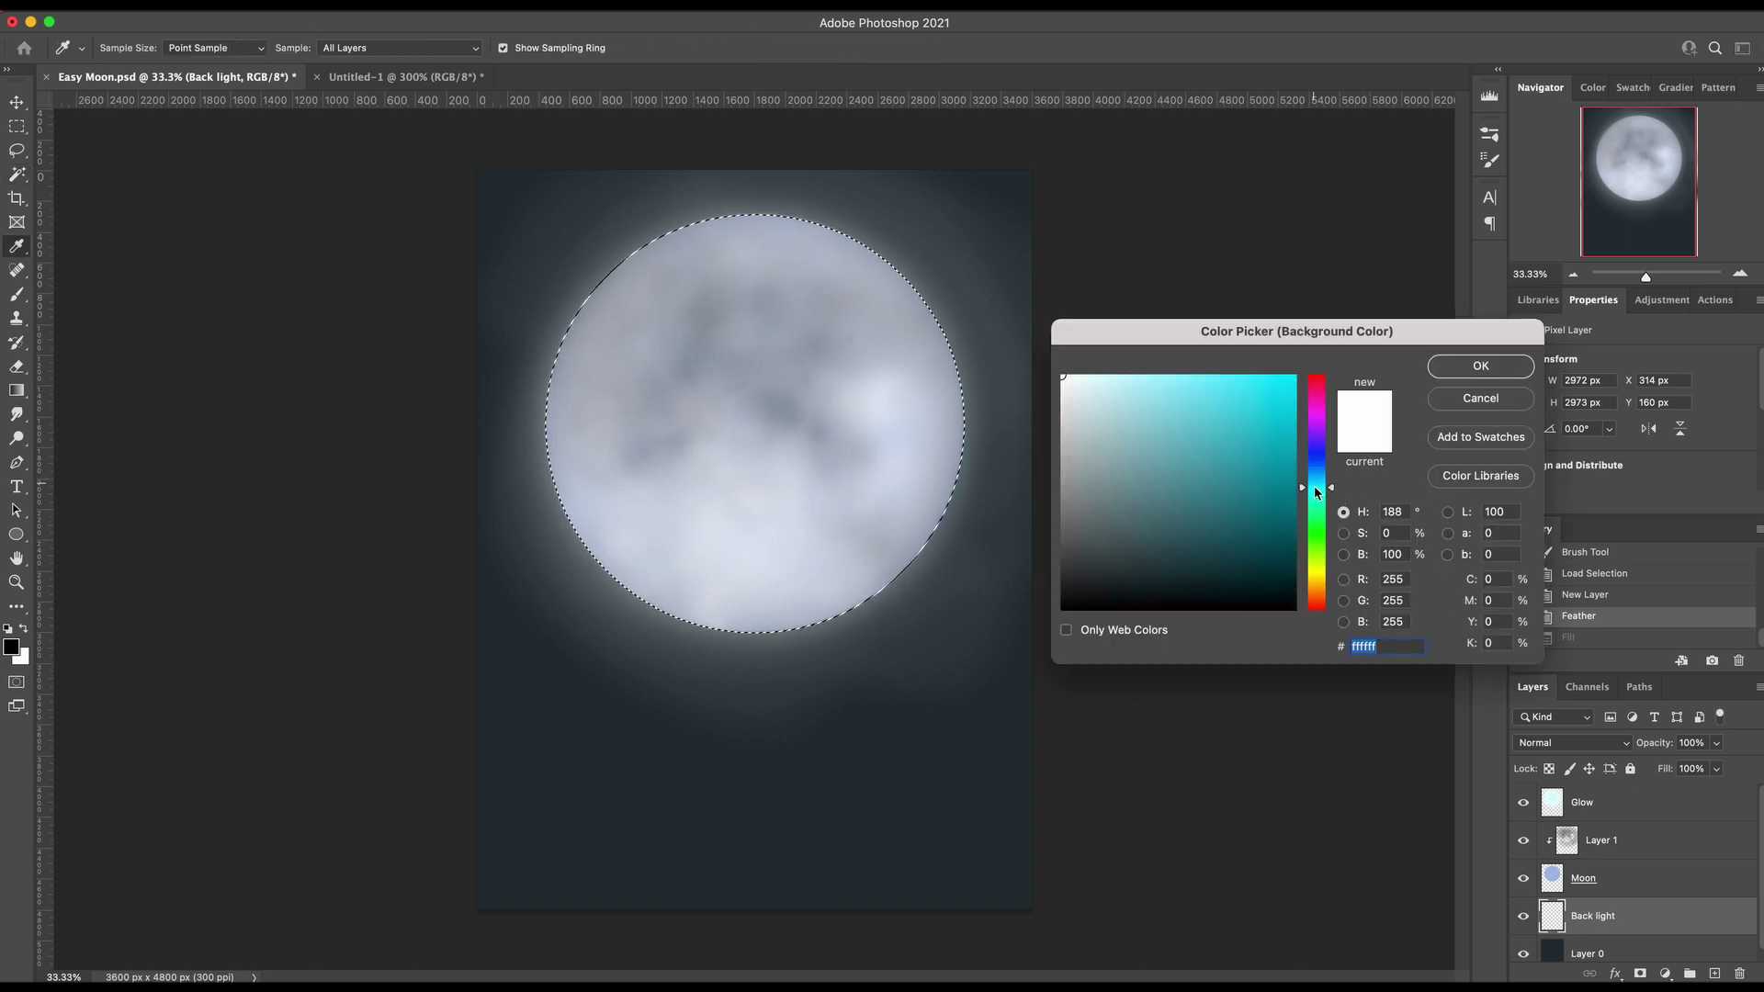
mouse_move(1317, 492)
mouse_down()
mouse_move(1318, 473)
mouse_move(1317, 493)
mouse_up()
click(1121, 374)
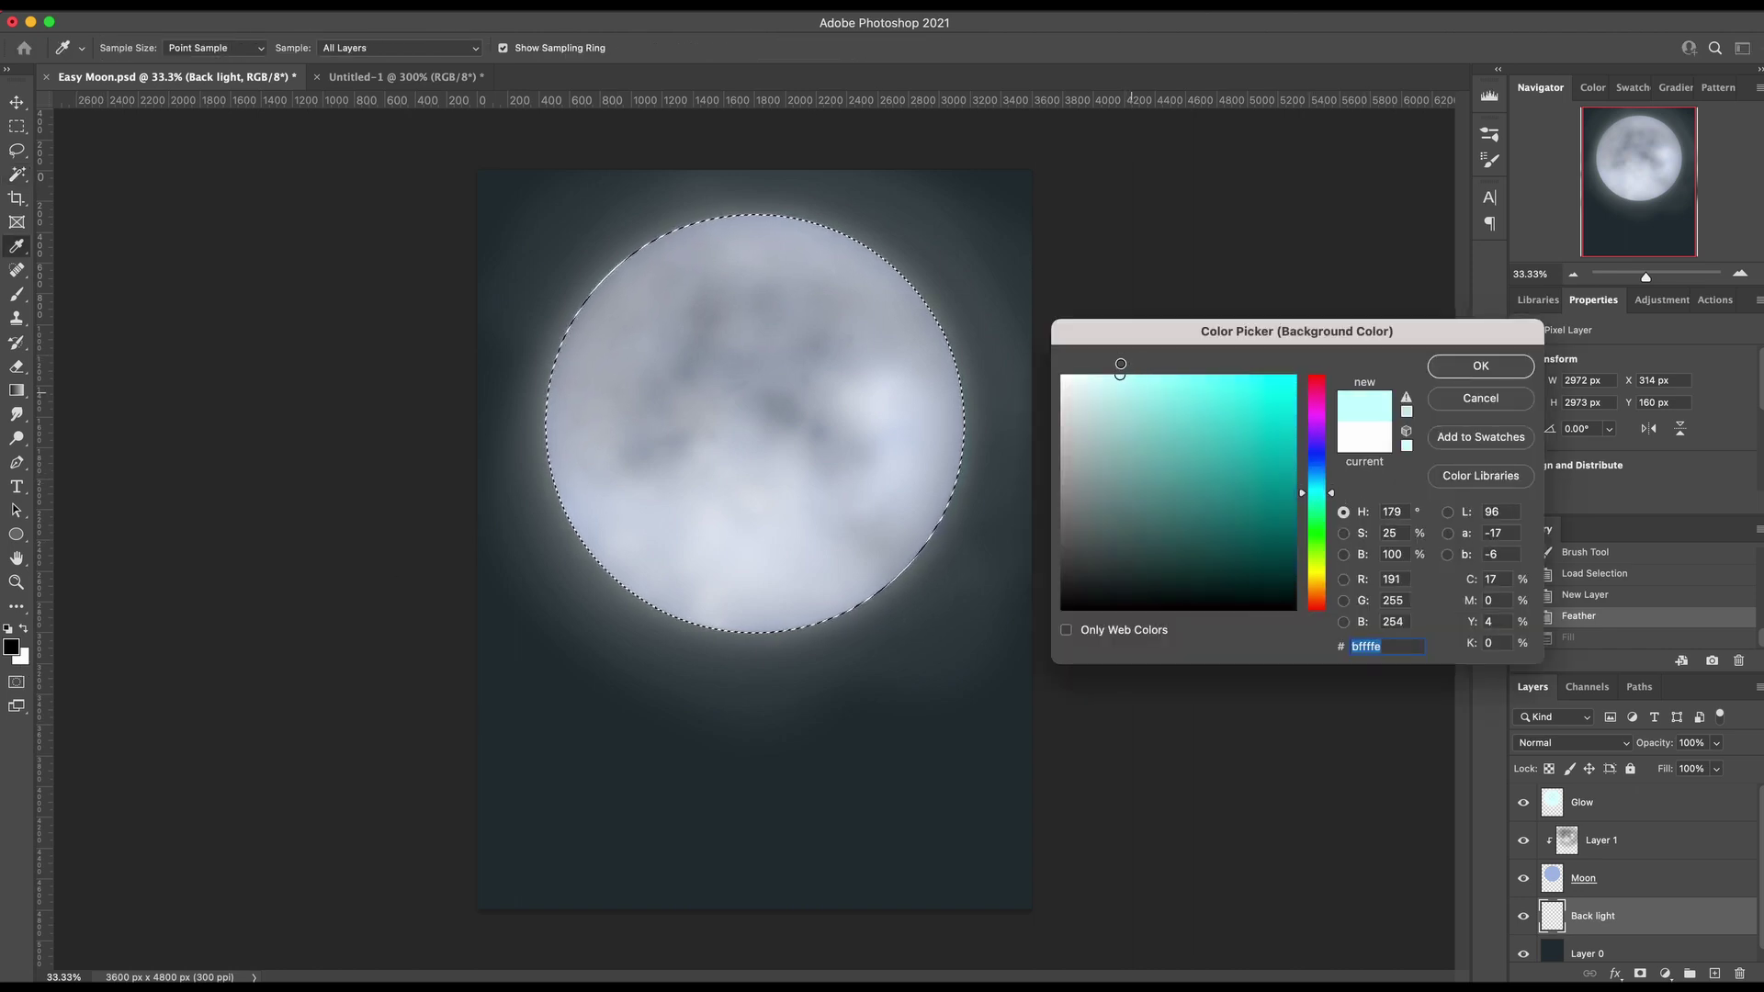
click(1480, 366)
Fill the feathered selection with the pale cyan on the Back light layer, deselect it, and lower the layer's opacity
key(super+BackSpace)
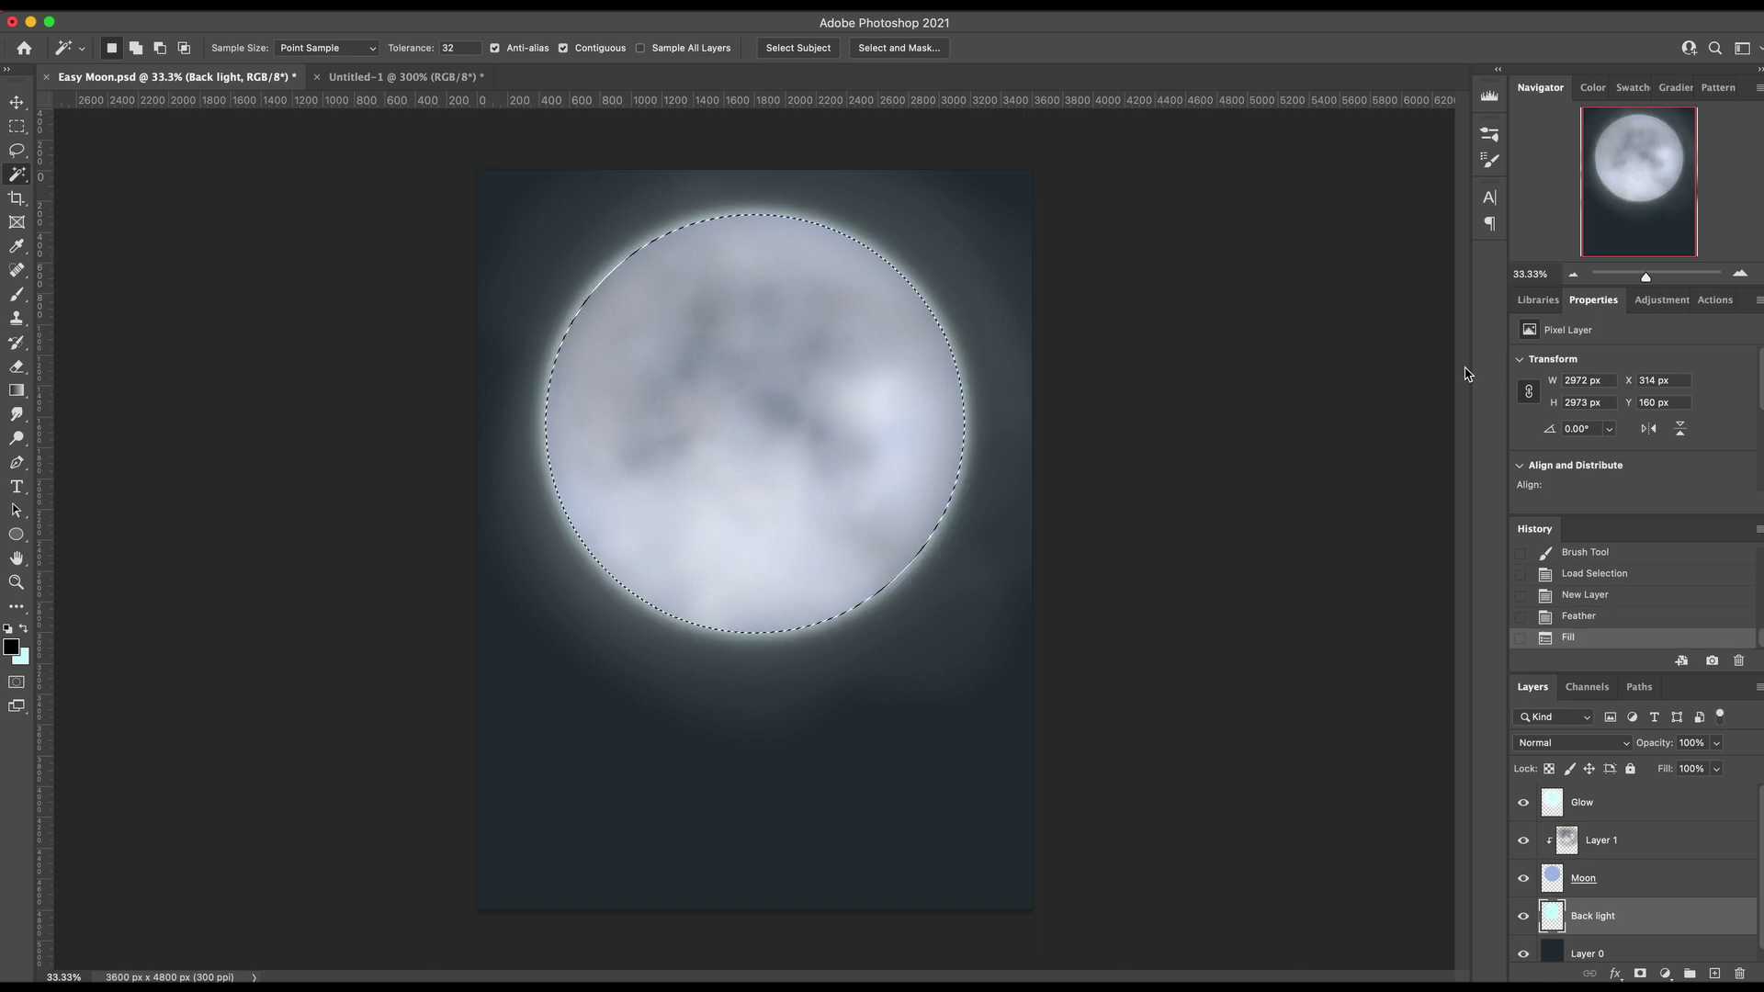
key(super+d)
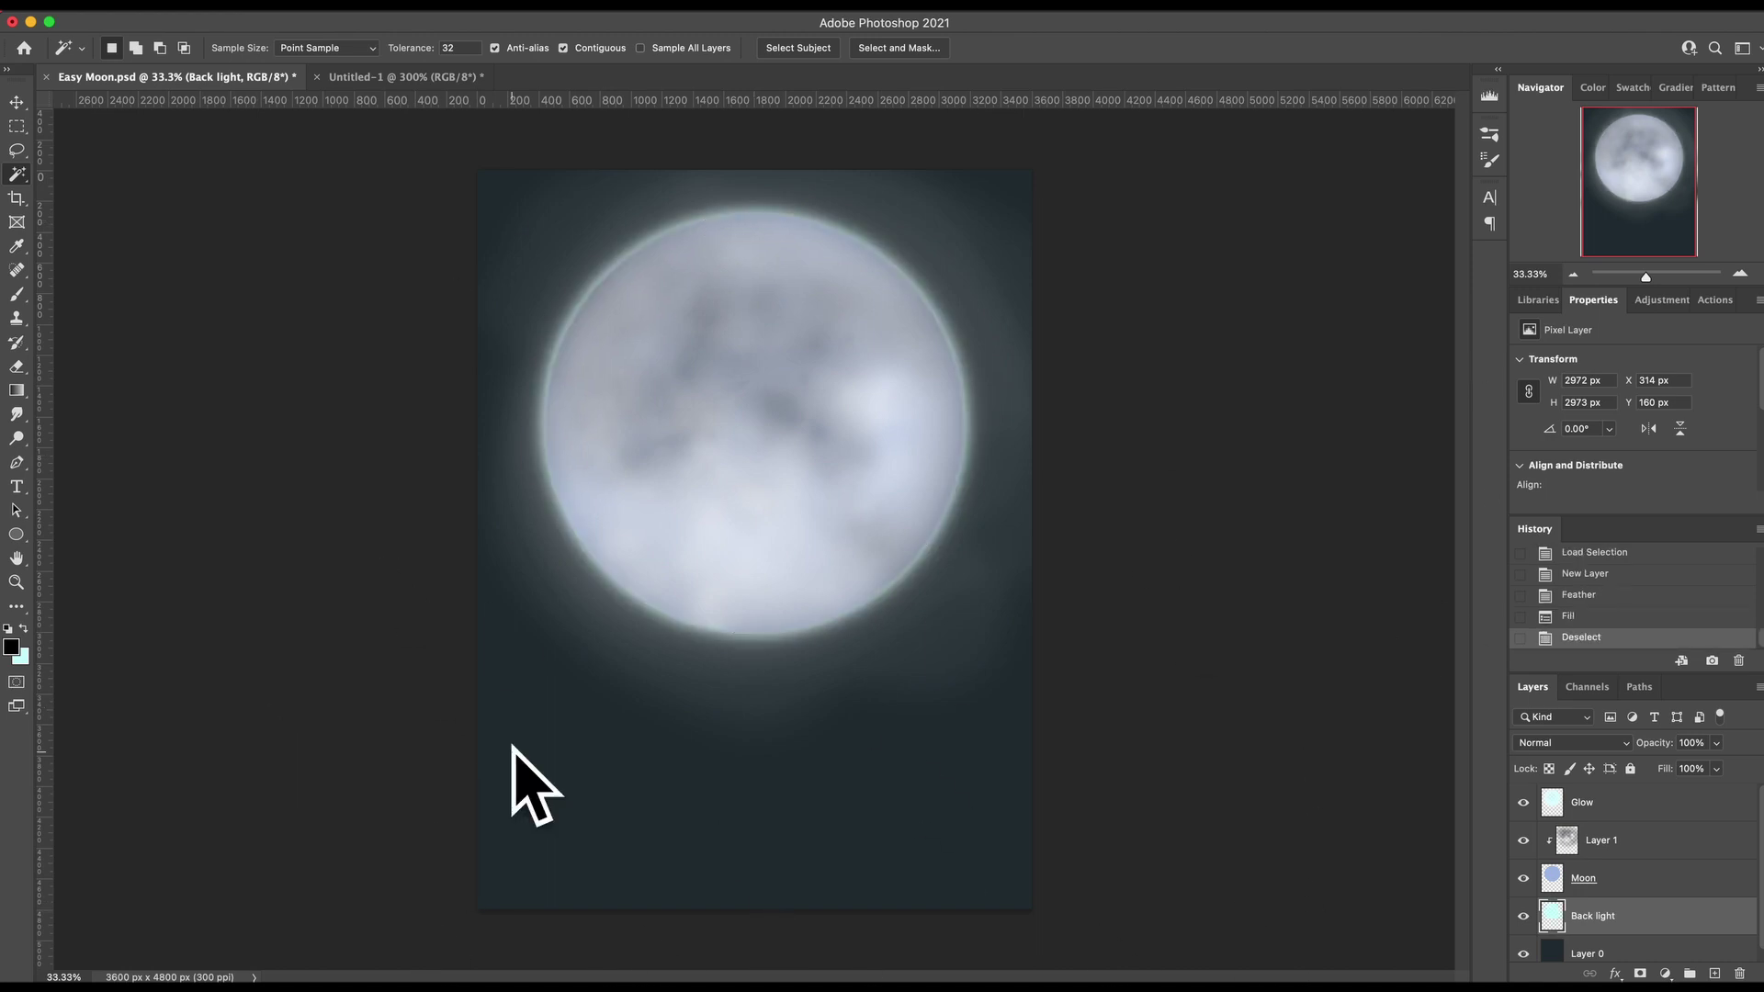
click(1717, 743)
drag(1721, 764, 1676, 766)
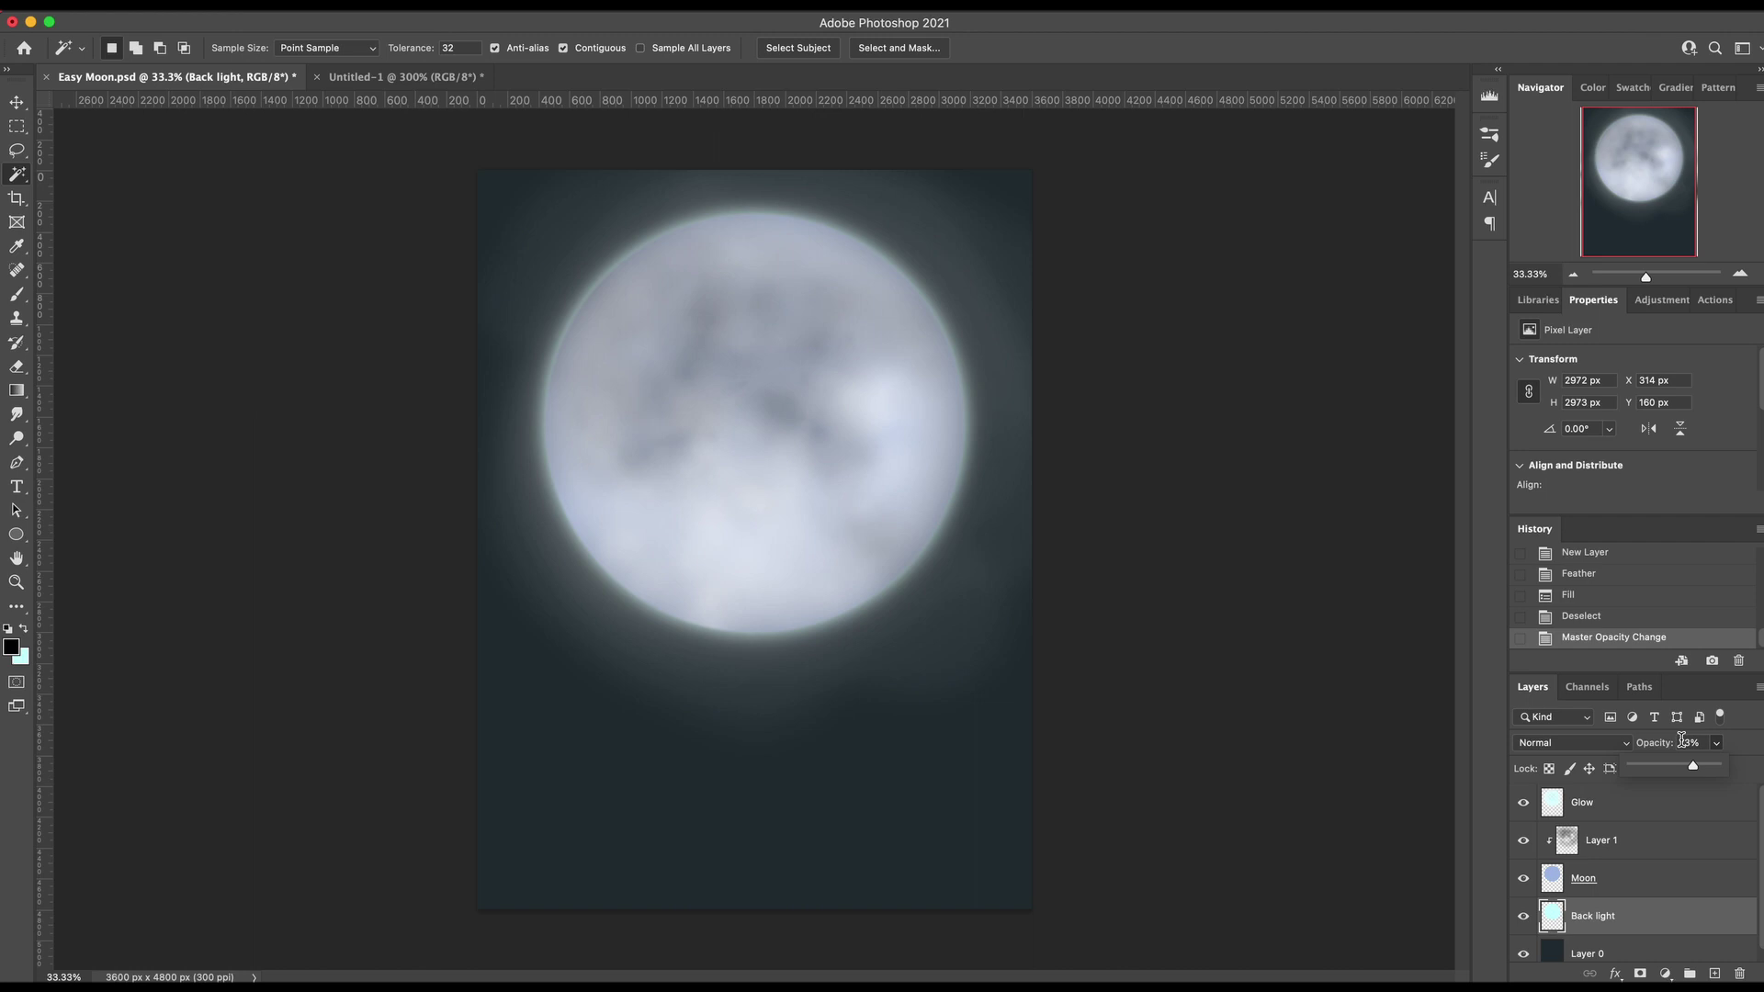
Add a new layer named "Foreground" above the Glow layer
click(1645, 802)
key(super+shift+n)
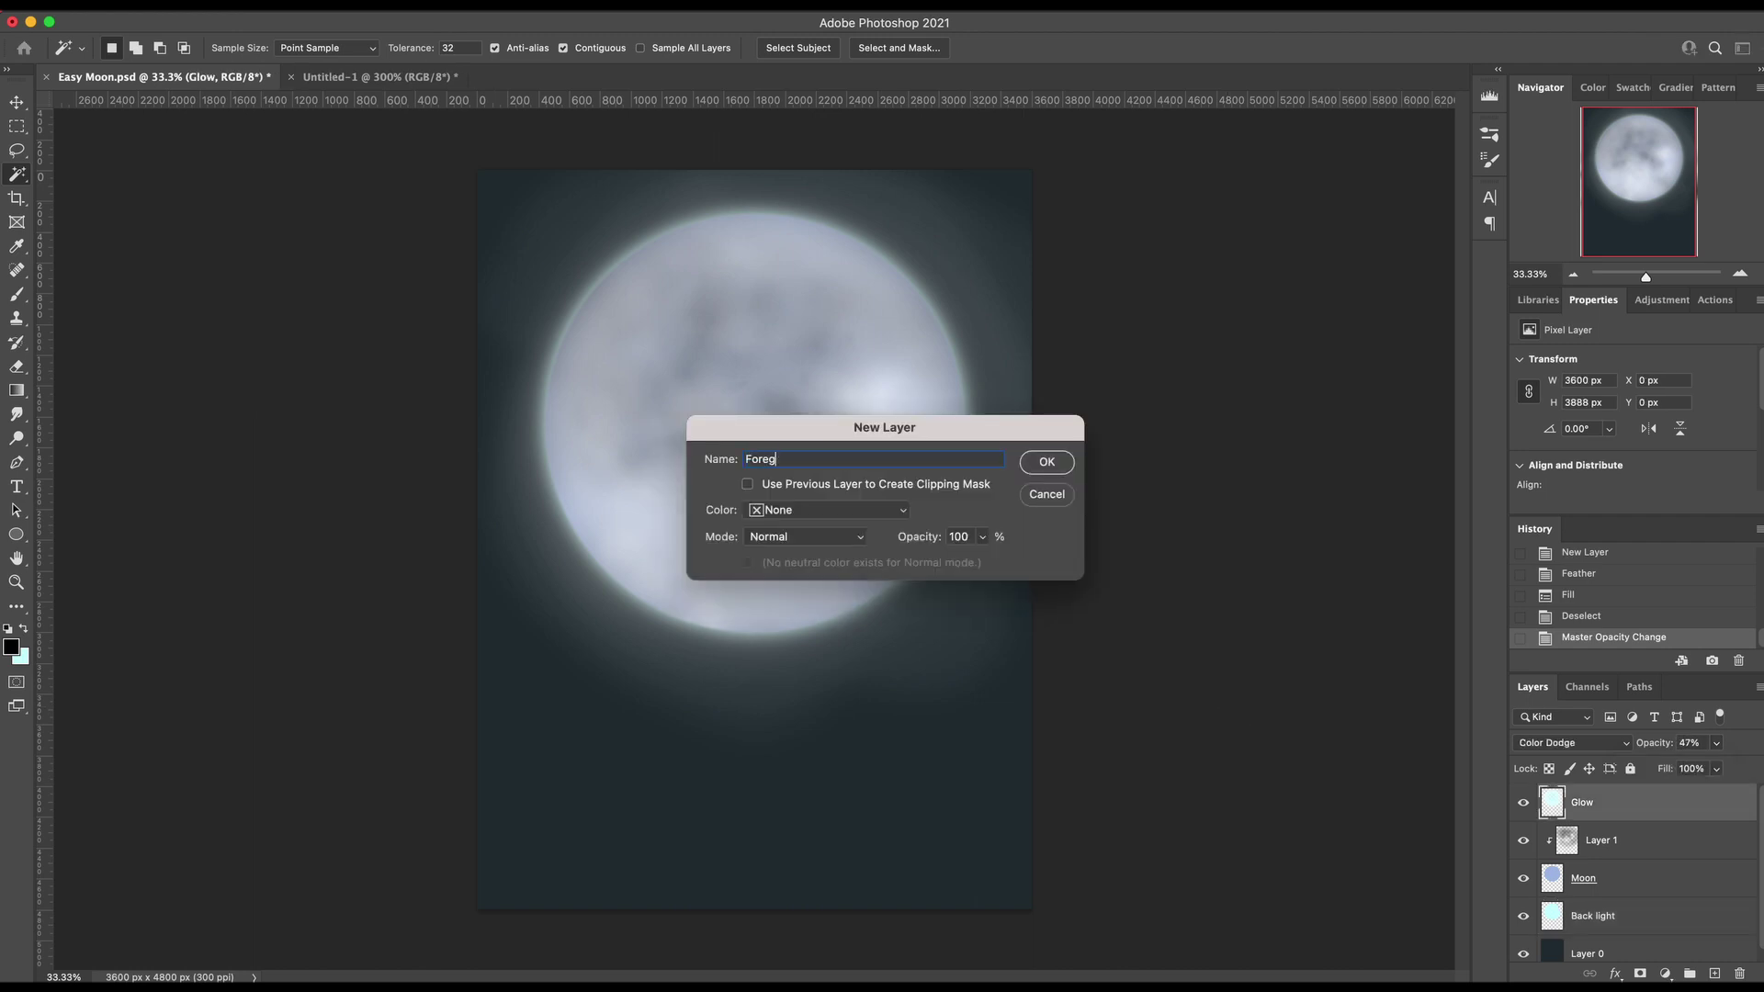
text(Foreground)
key(Return)
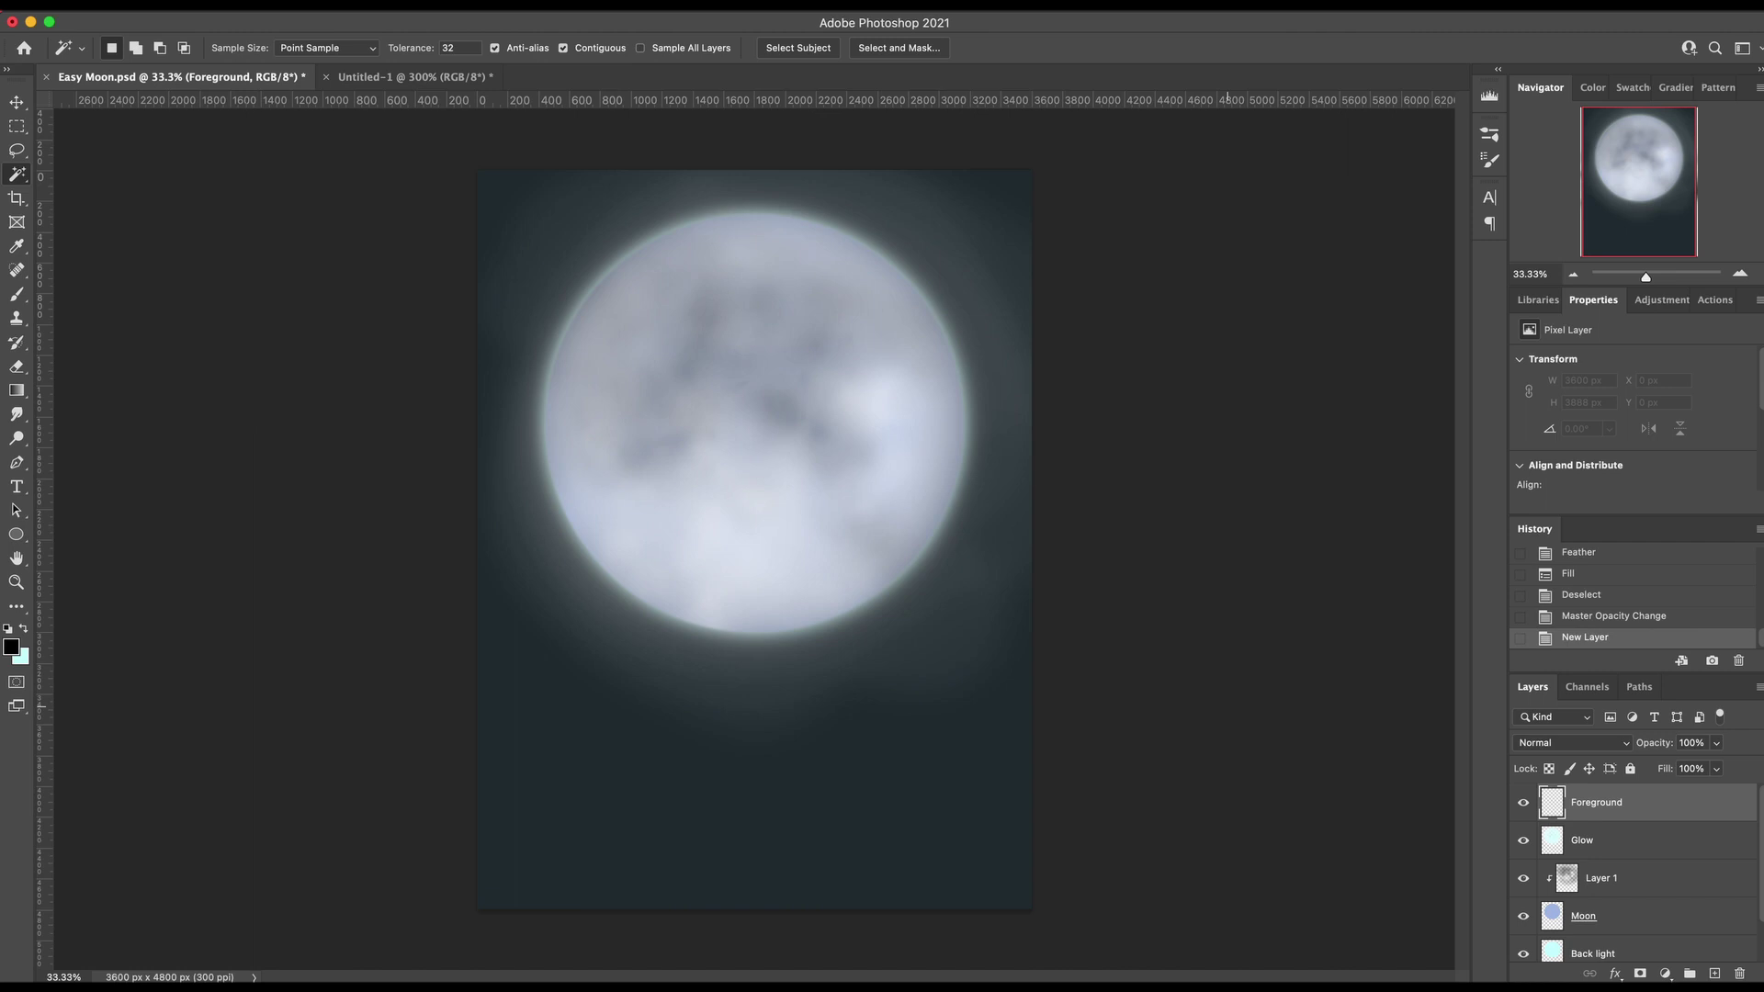
Choose the leafy branch brush at 1200 px and set its opacity to 100%
key(b)
right_click(798, 517)
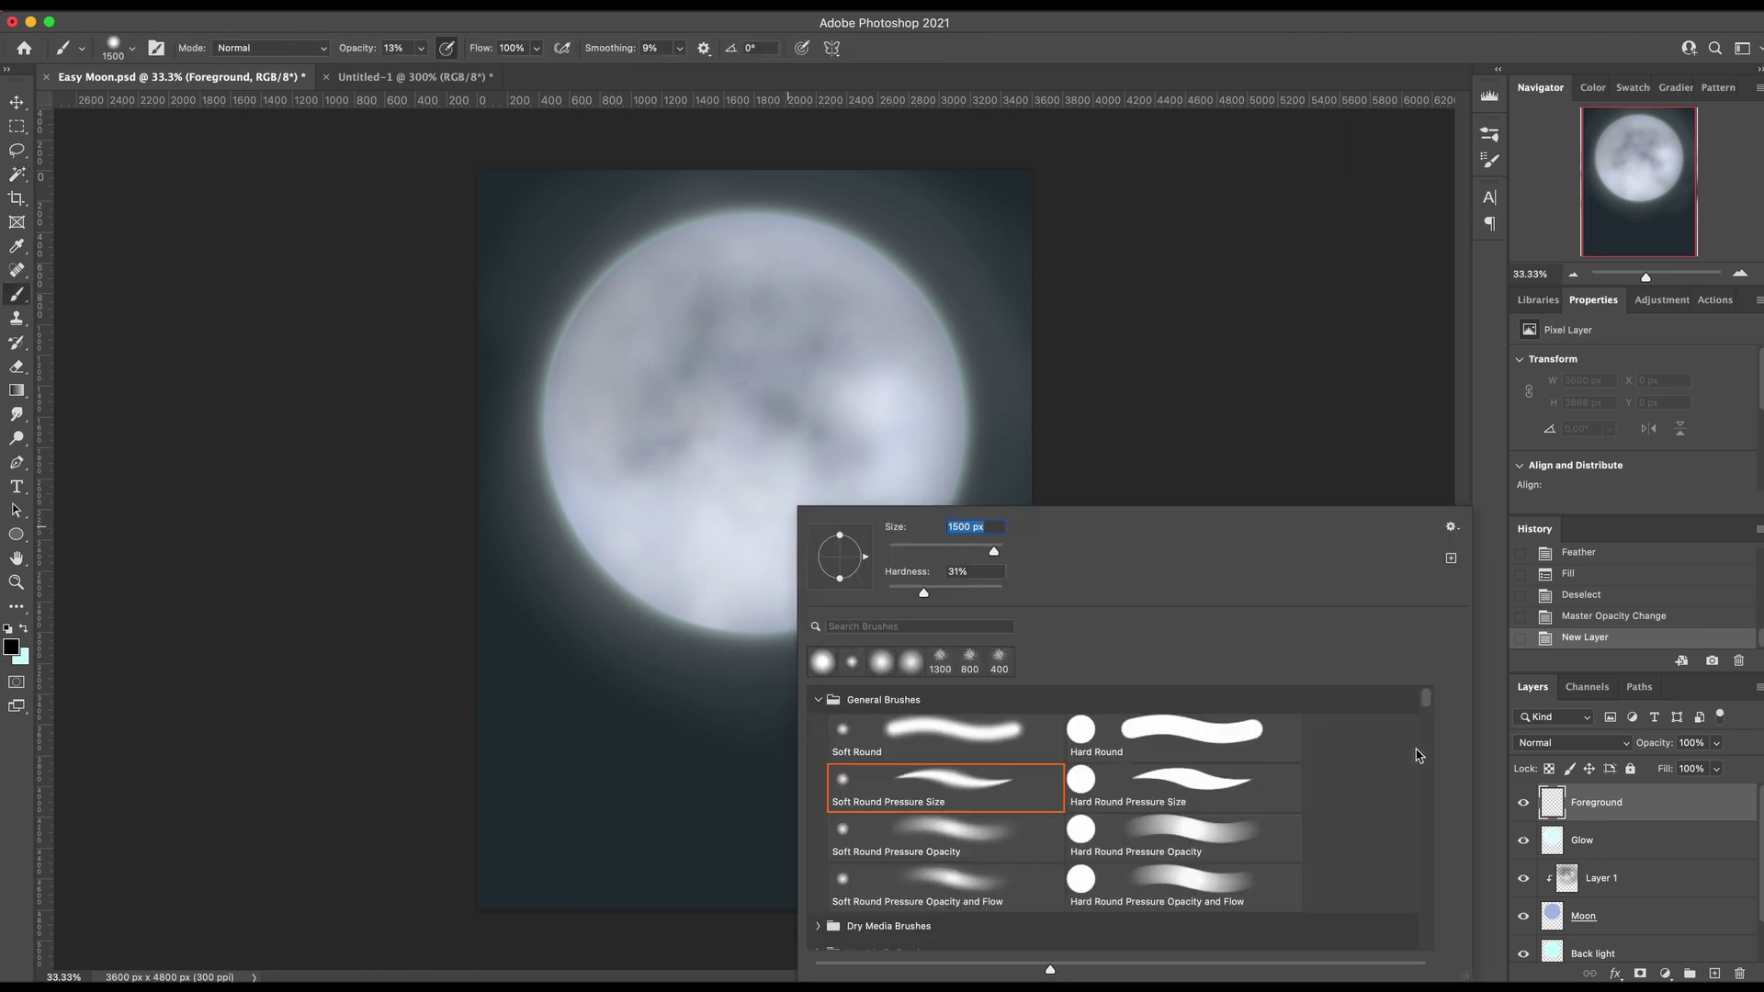
drag(1429, 710, 1416, 919)
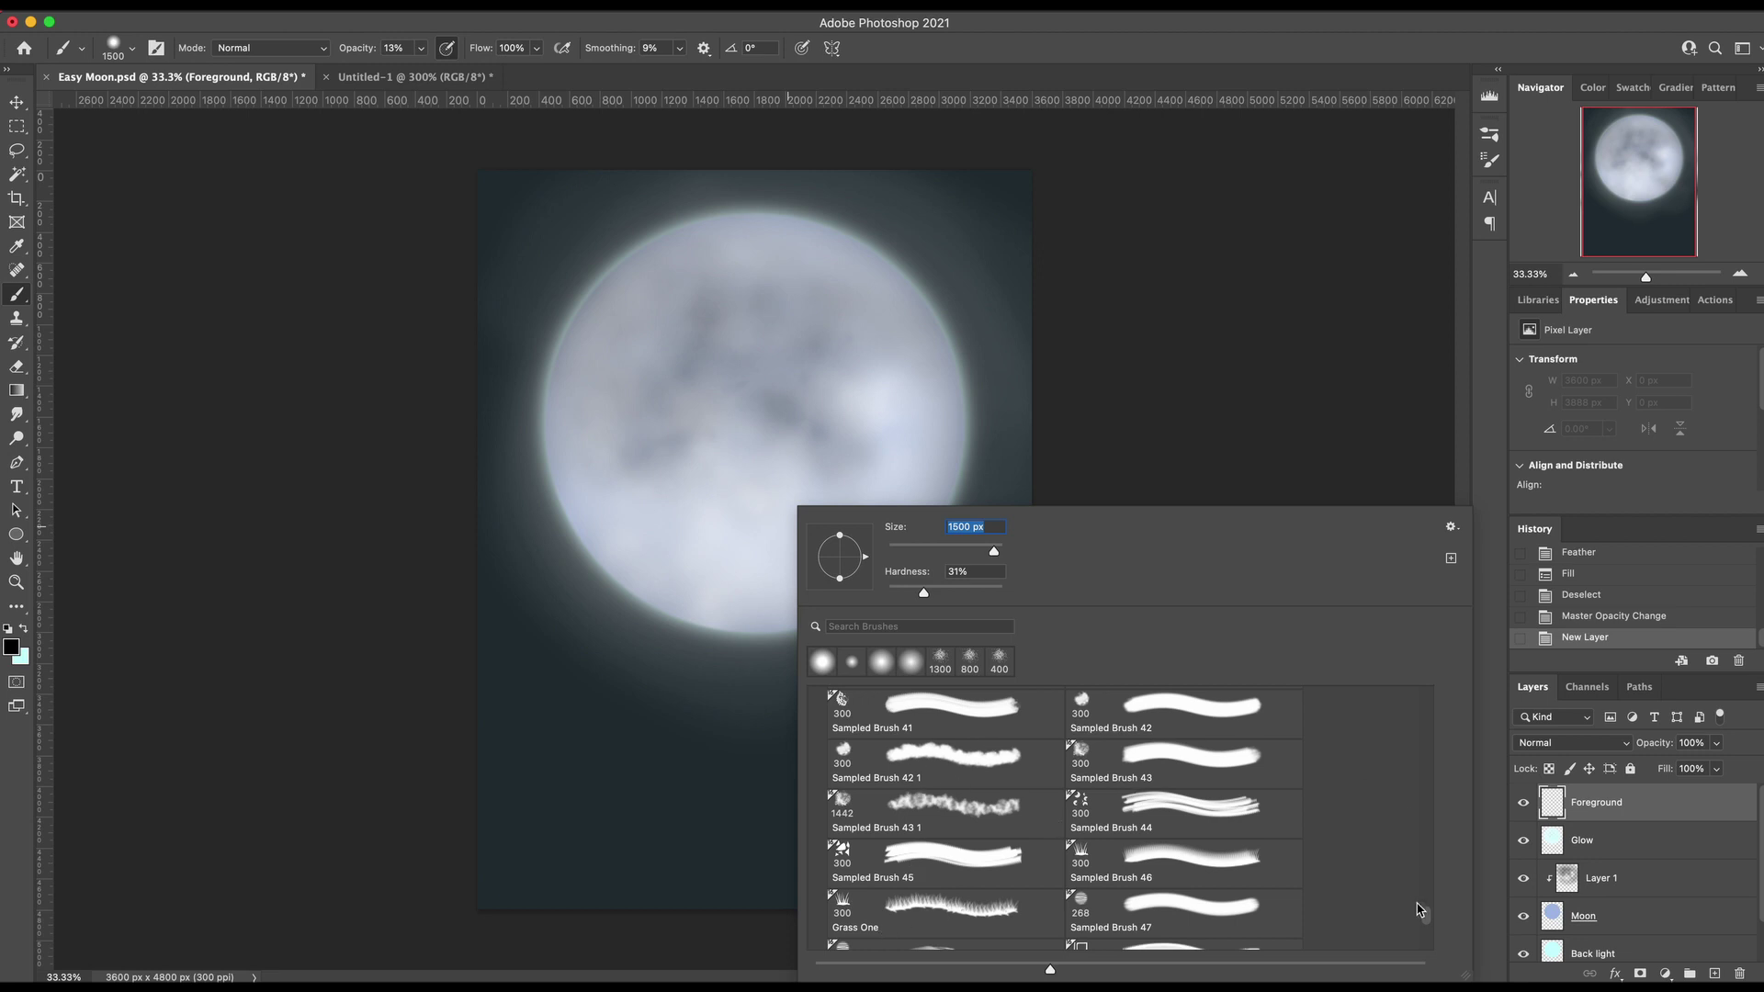
drag(1422, 917, 1422, 906)
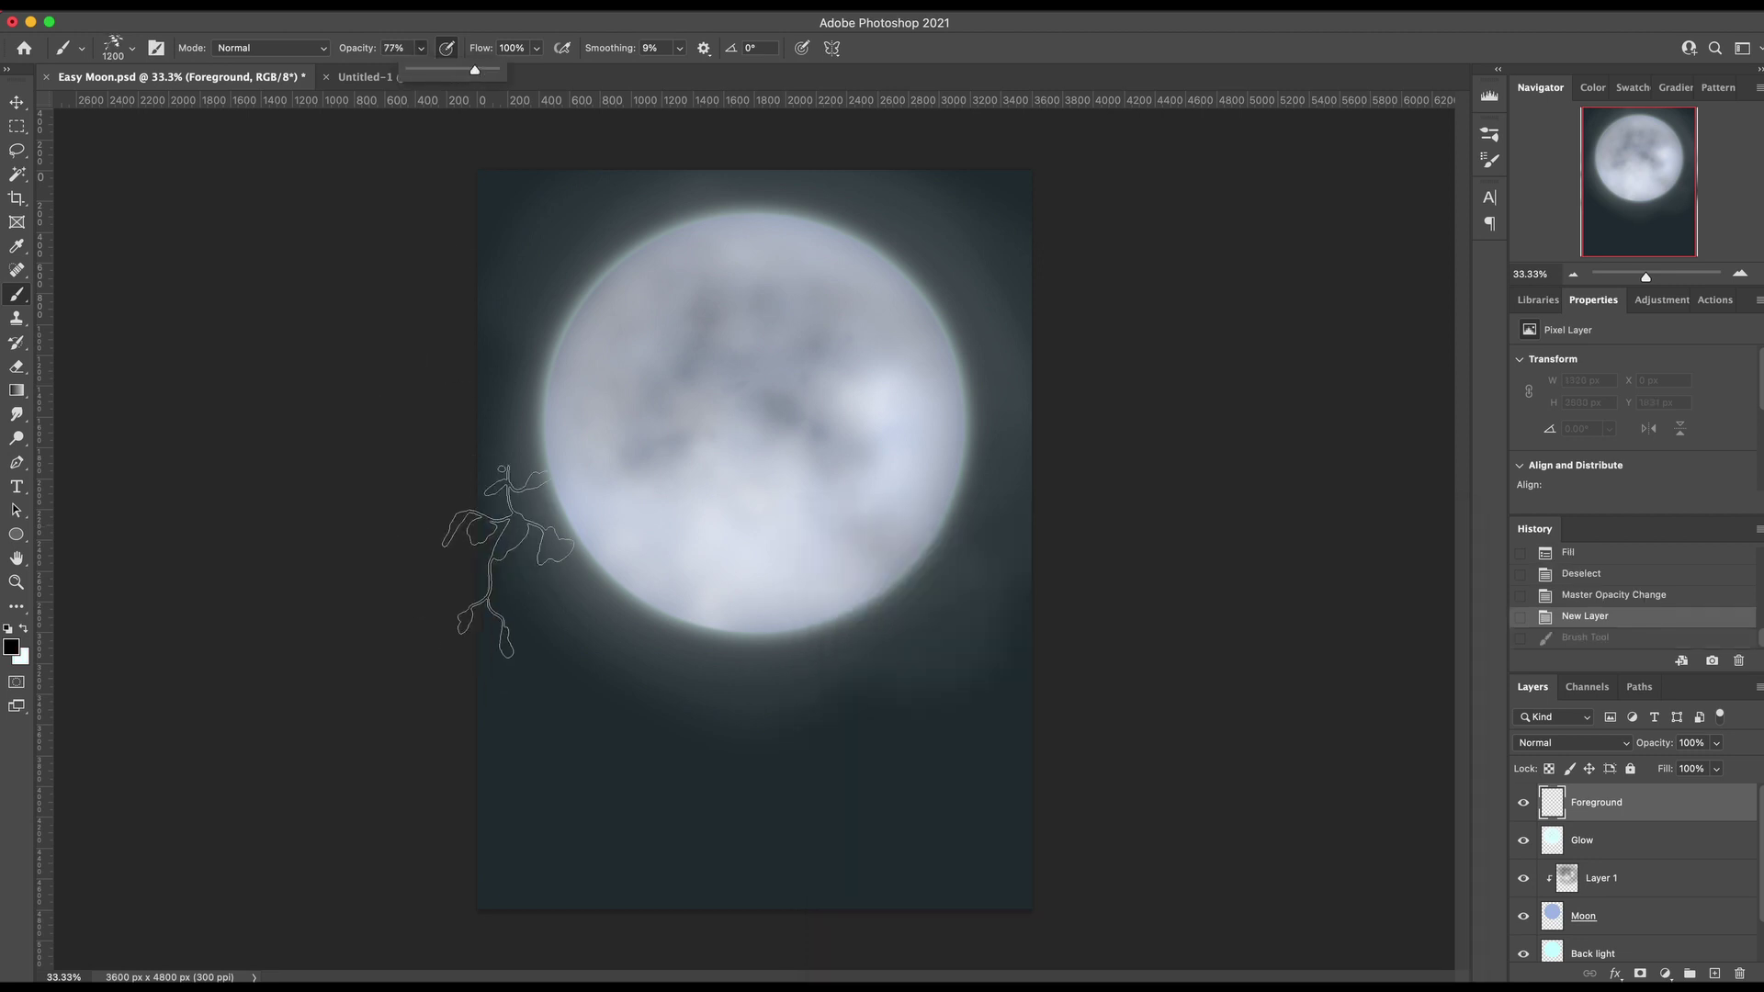
drag(474, 70, 516, 70)
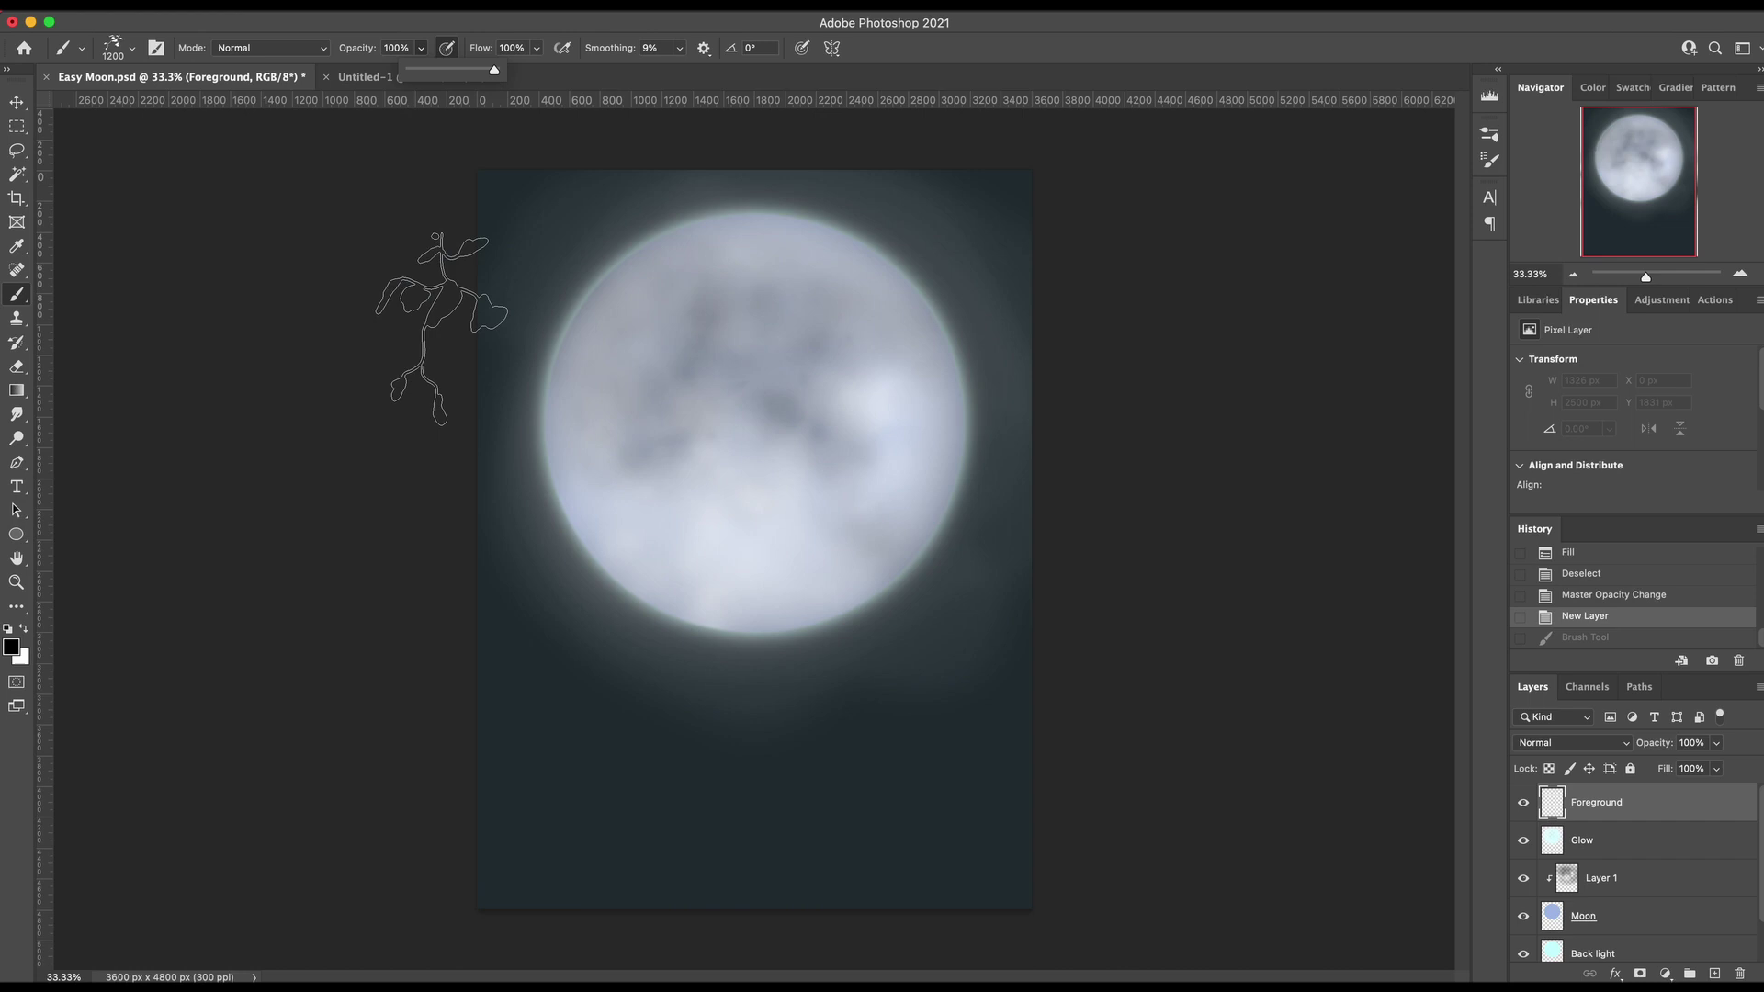
Paint black leafy branches along the canvas's sides and upper edge and partly across the moon on the Foreground layer
mouse_move(503, 514)
mouse_down()
mouse_move(493, 563)
mouse_move(513, 610)
mouse_move(518, 596)
mouse_move(410, 741)
mouse_move(507, 718)
mouse_move(393, 364)
mouse_move(394, 228)
mouse_up()
mouse_move(909, 321)
mouse_down()
mouse_move(864, 395)
mouse_move(936, 405)
mouse_up()
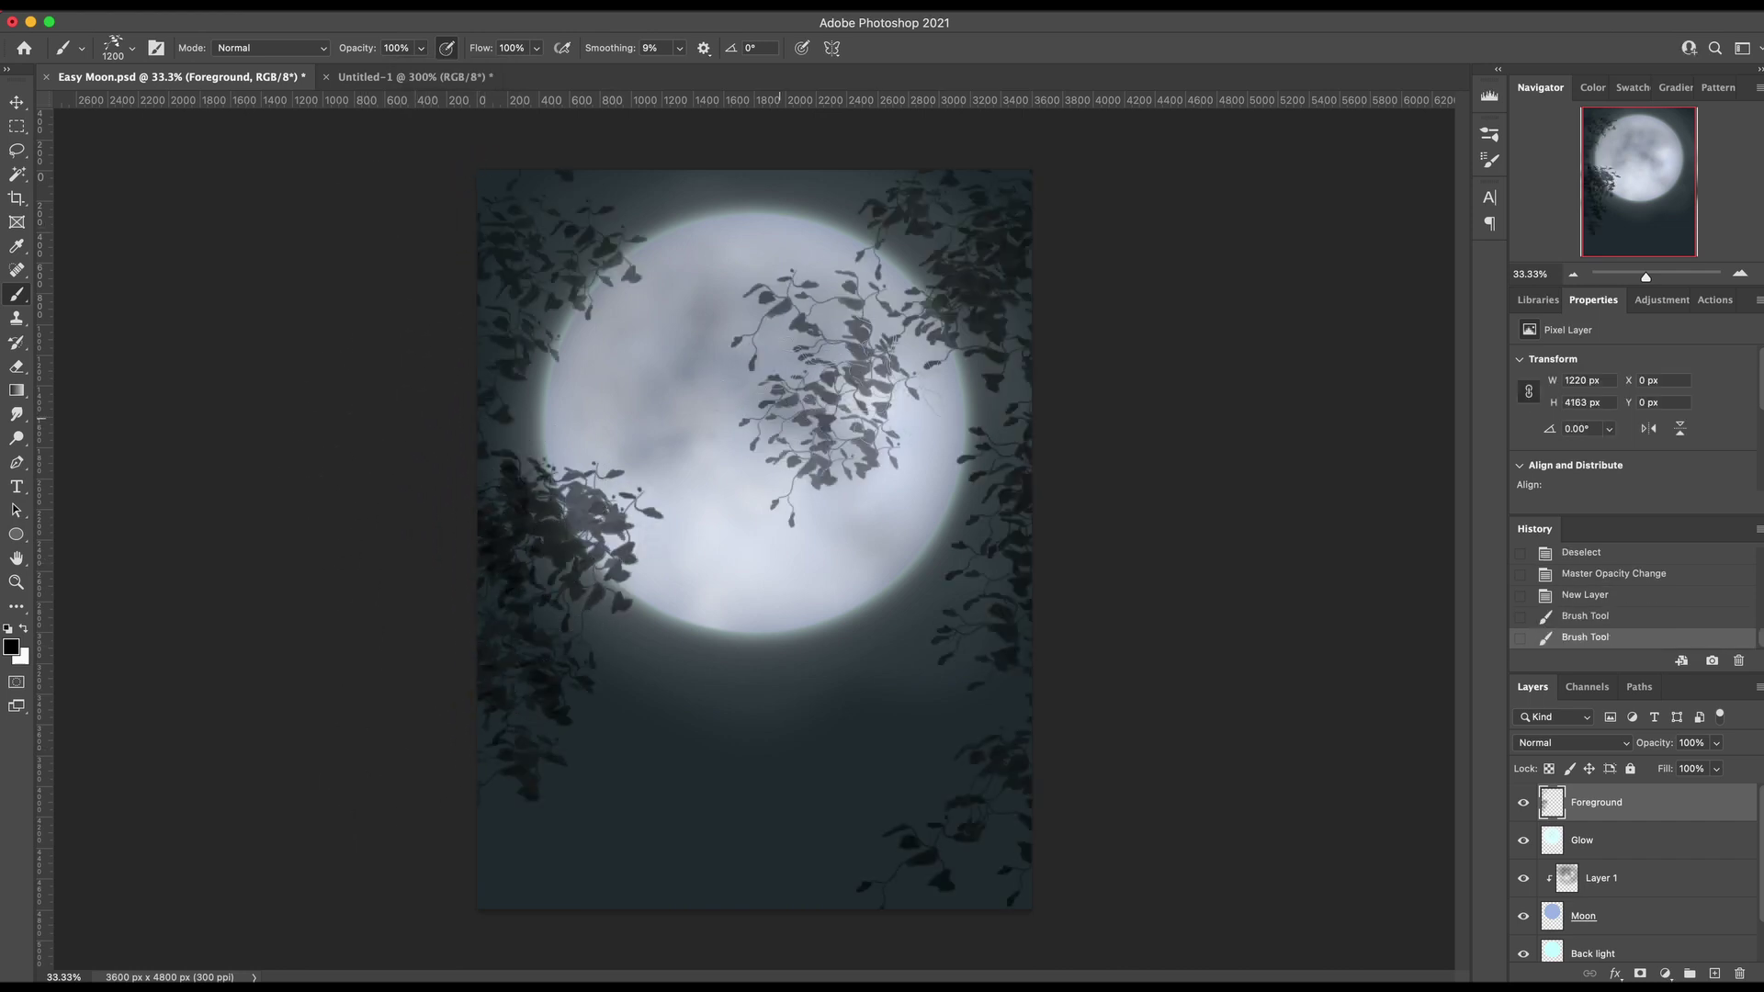
click(968, 314)
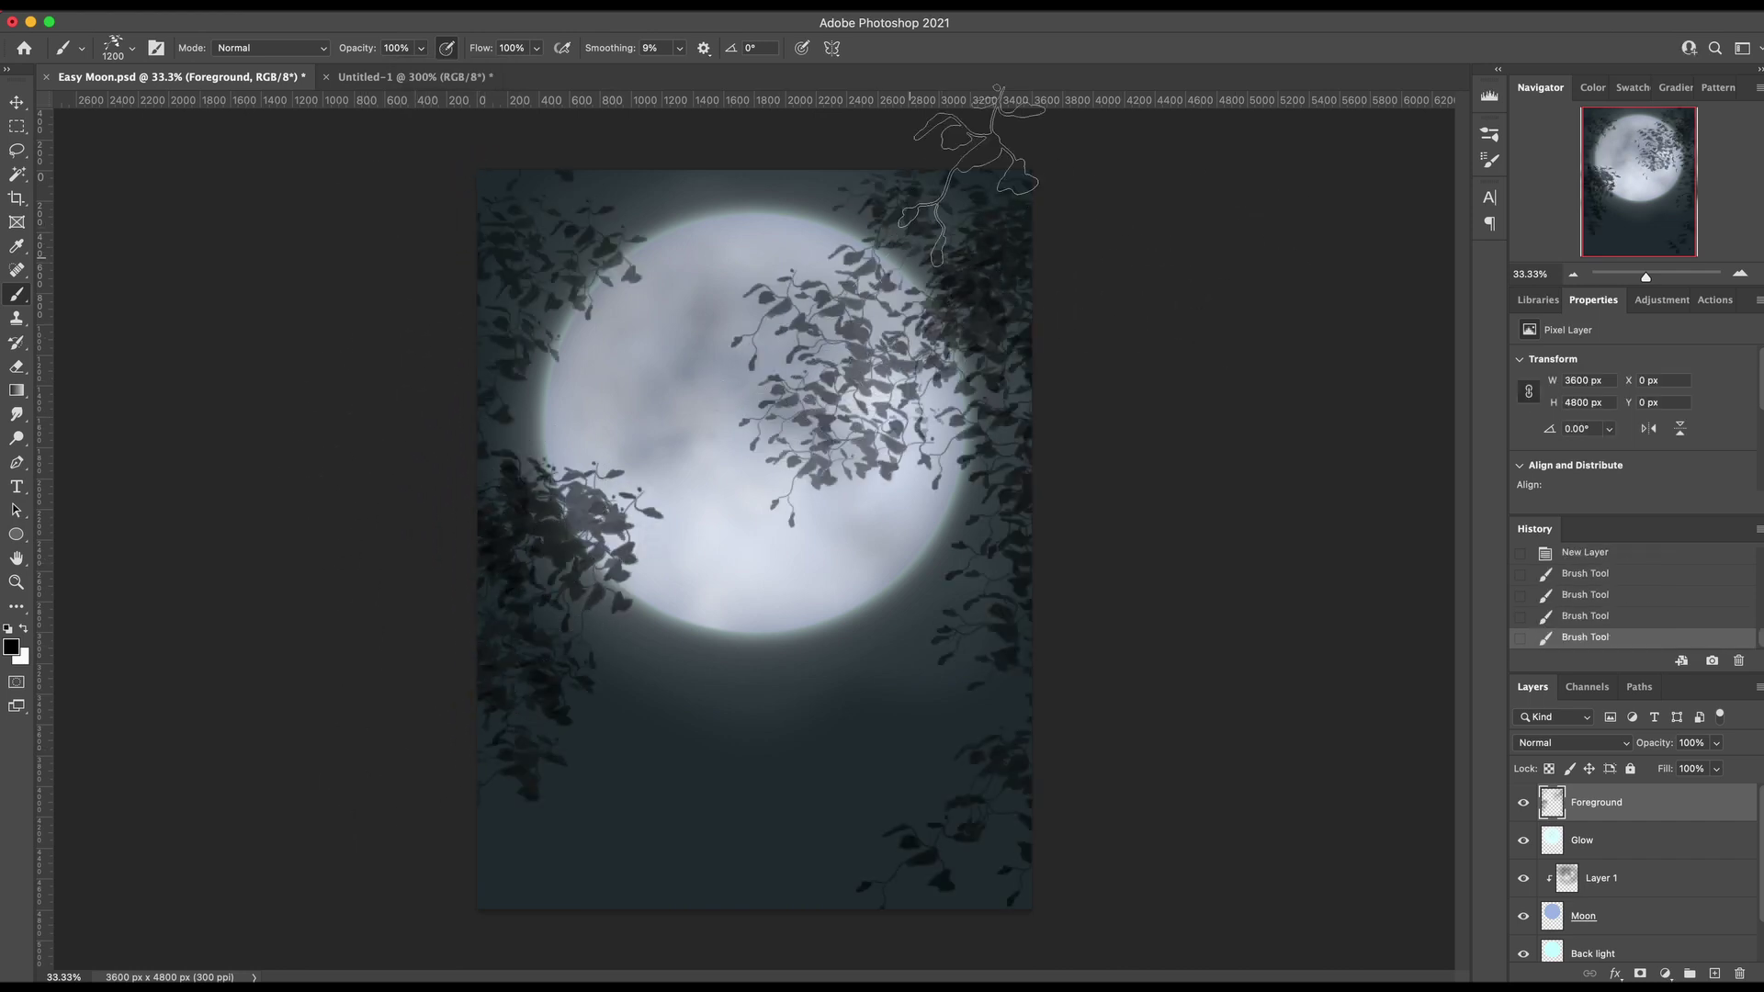
click(971, 175)
mouse_move(512, 259)
mouse_down()
mouse_move(488, 158)
mouse_move(712, 188)
mouse_up()
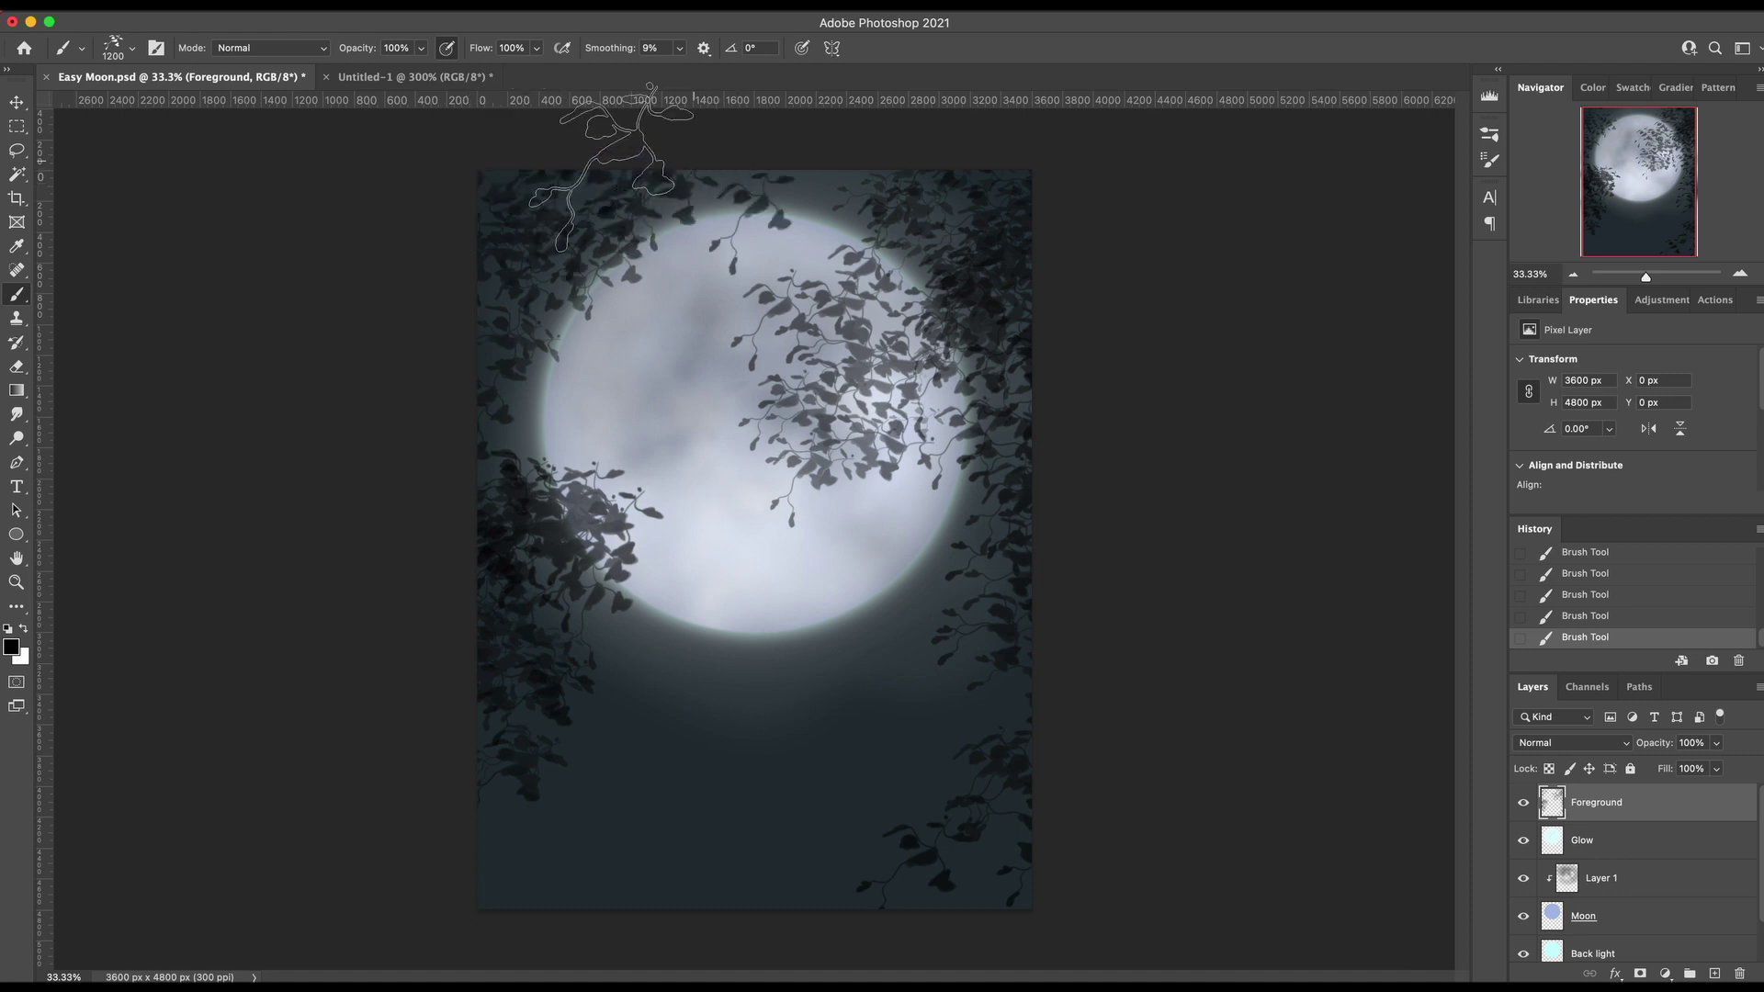
click(606, 345)
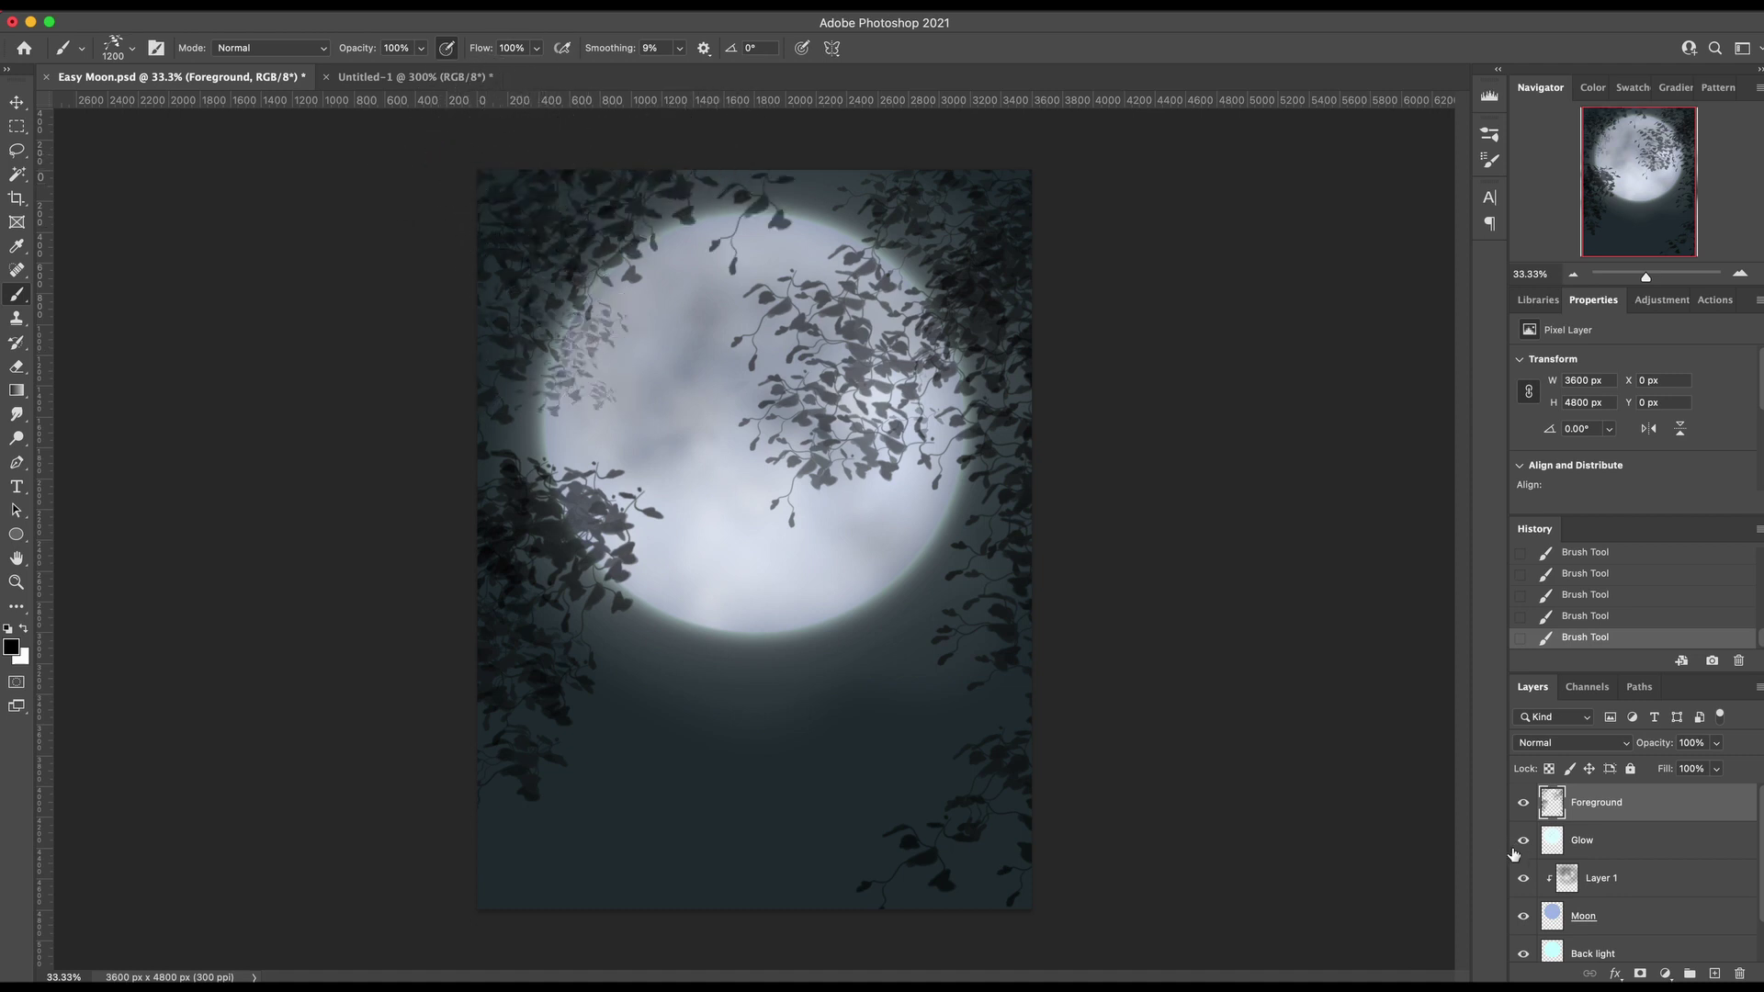
Add a new layer with the default name between the Glow and Foreground layers
click(1582, 844)
key(super+shift+n)
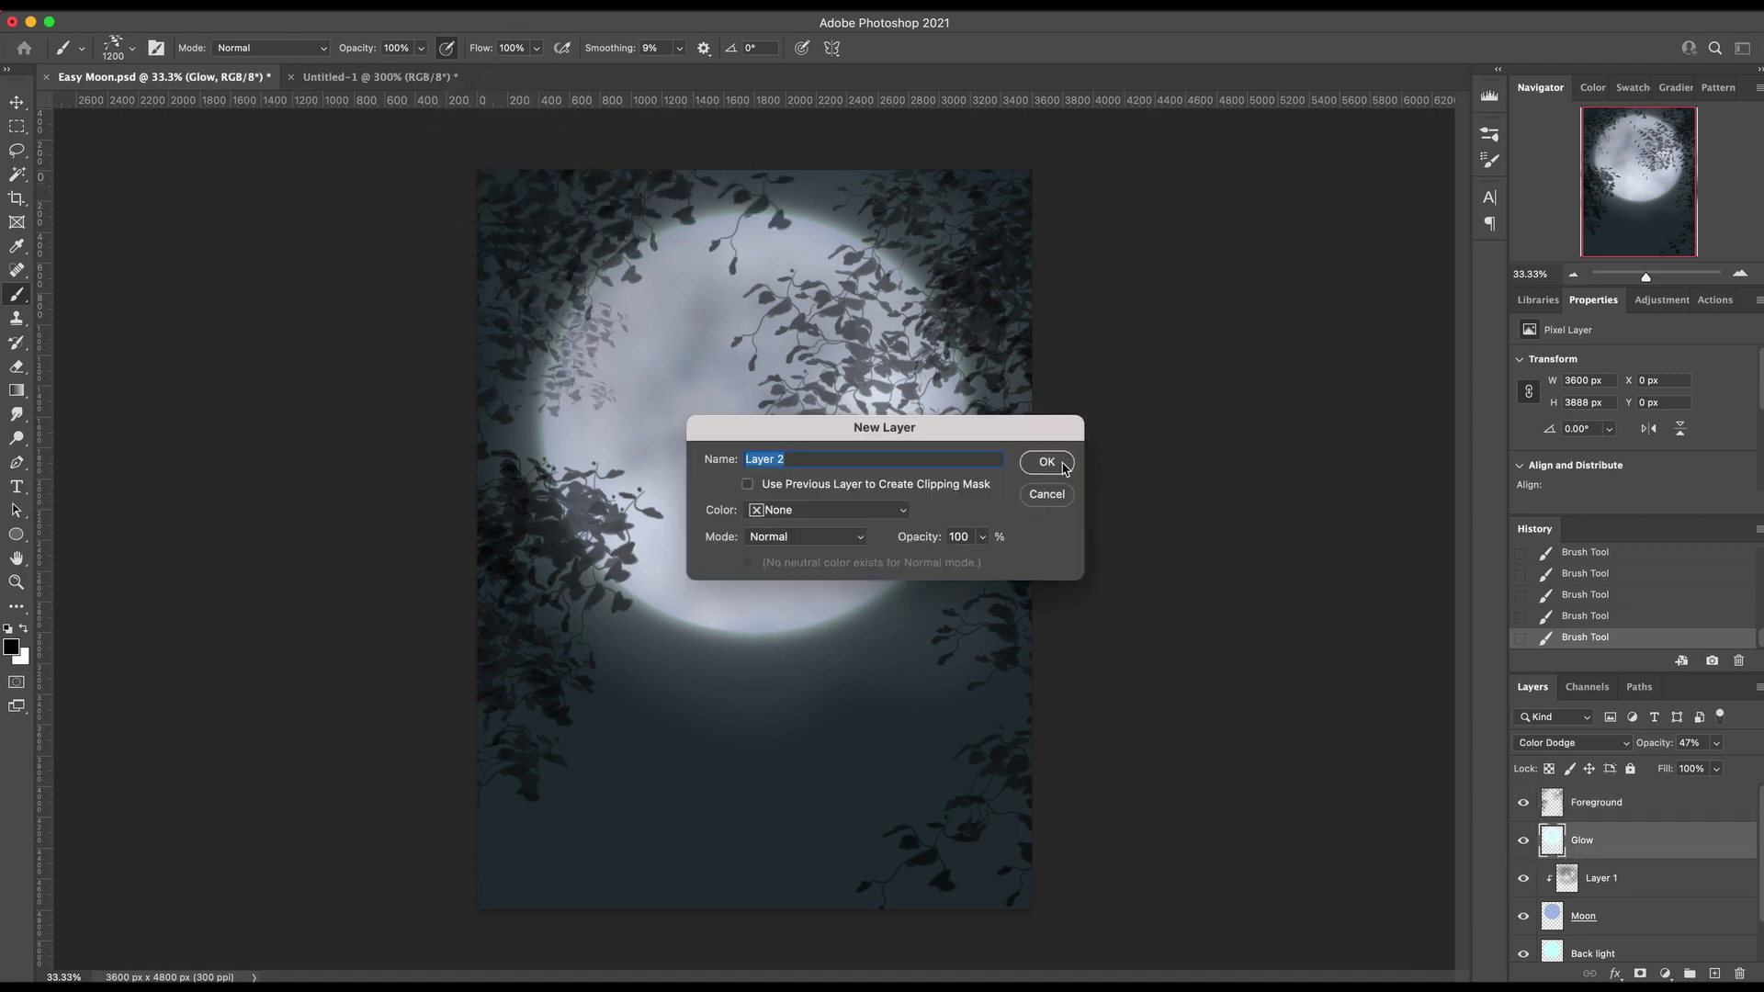
key(Return)
Paint a solid black, hilly ground across the lower part of the canvas with the 1200 px Soft Round Pressure Size brush
right_click(812, 653)
drag(1383, 878, 1383, 698)
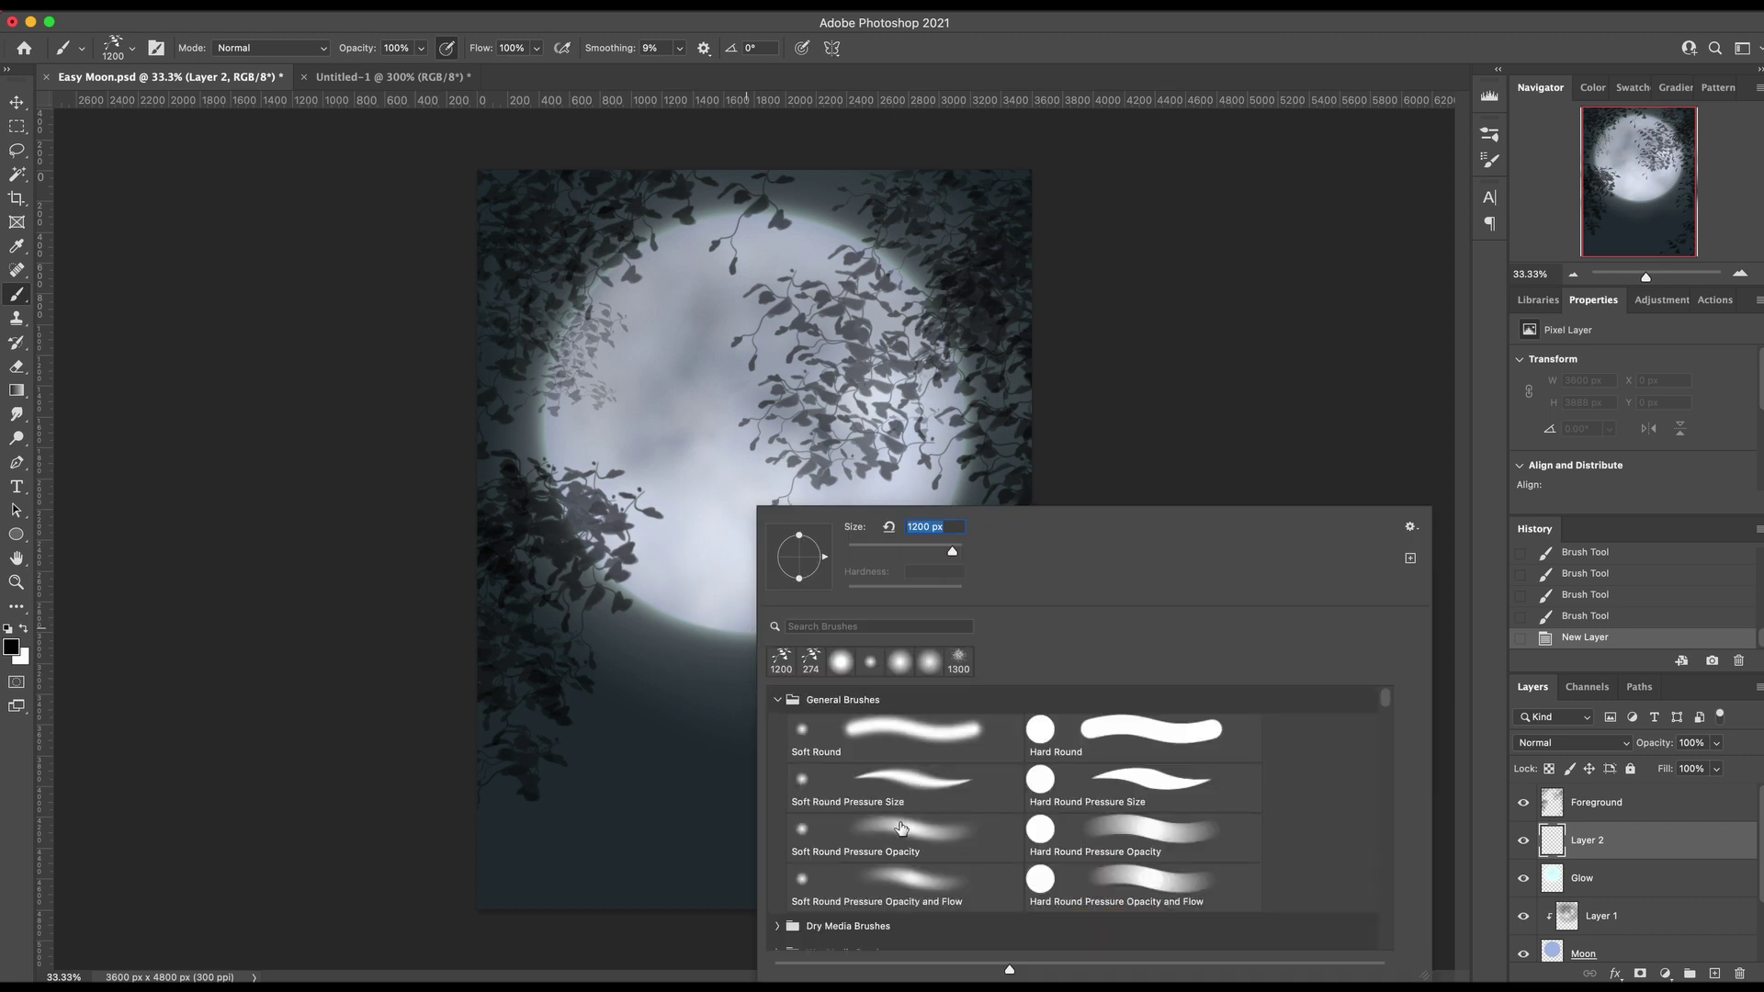
double_click(903, 770)
drag(1047, 878, 348, 882)
mouse_move(562, 815)
mouse_down()
mouse_move(647, 780)
mouse_move(527, 812)
mouse_move(619, 808)
mouse_move(562, 806)
mouse_move(755, 842)
mouse_move(729, 828)
mouse_move(821, 793)
mouse_move(1043, 844)
mouse_move(846, 755)
mouse_move(560, 858)
mouse_move(634, 802)
mouse_move(601, 783)
mouse_move(807, 784)
mouse_move(1079, 842)
mouse_move(827, 806)
mouse_move(708, 831)
mouse_move(1012, 865)
mouse_up()
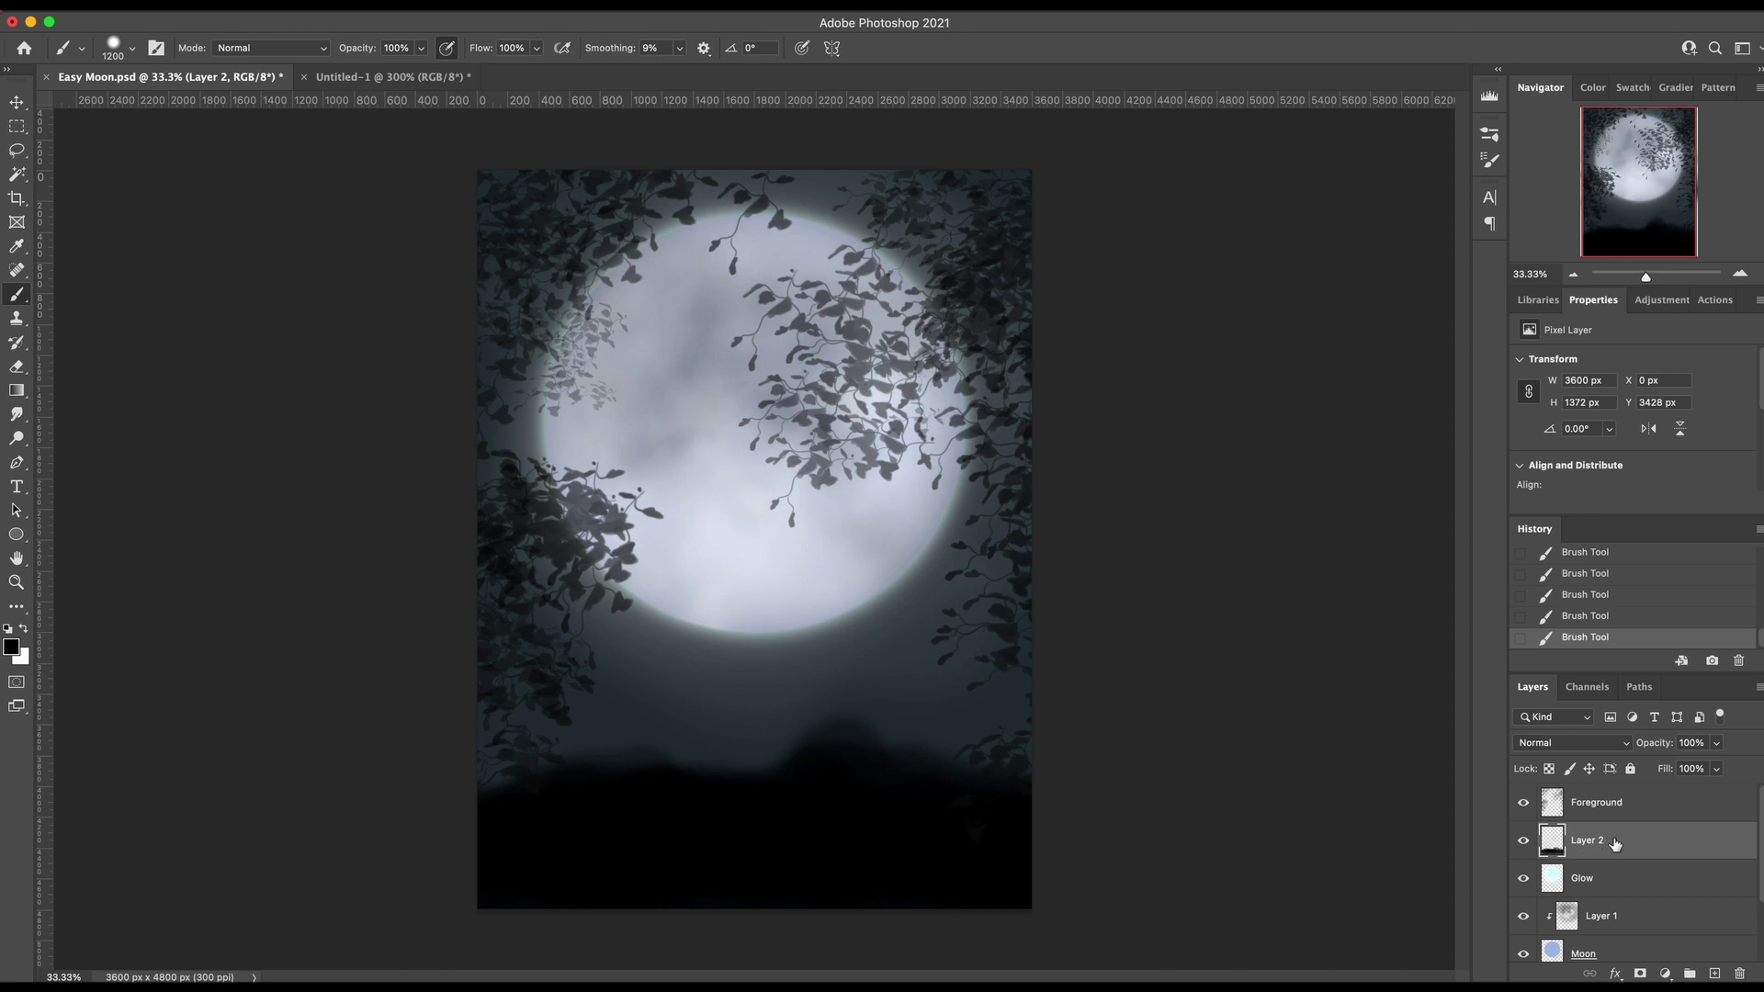
Add a new layer named "Overlay" above the Foreground layer and set its blend mode to Overlay
click(1553, 817)
key(super+shift+n)
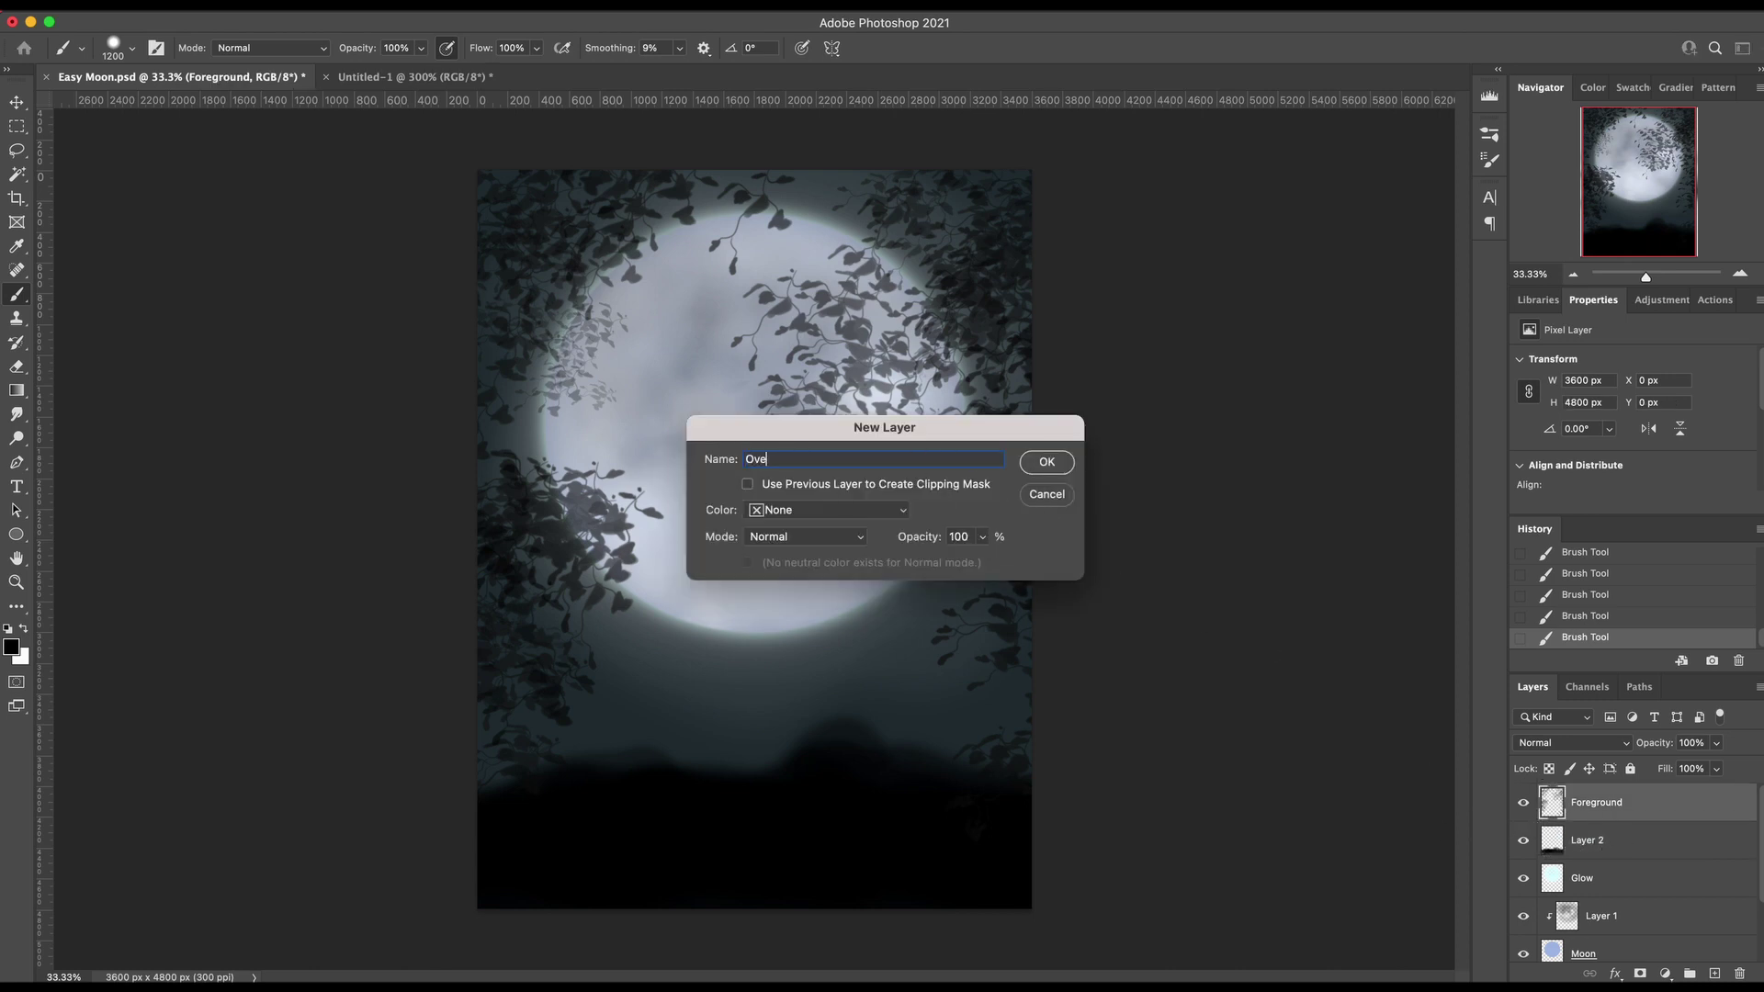
text(Overlay)
key(Return)
click(1517, 743)
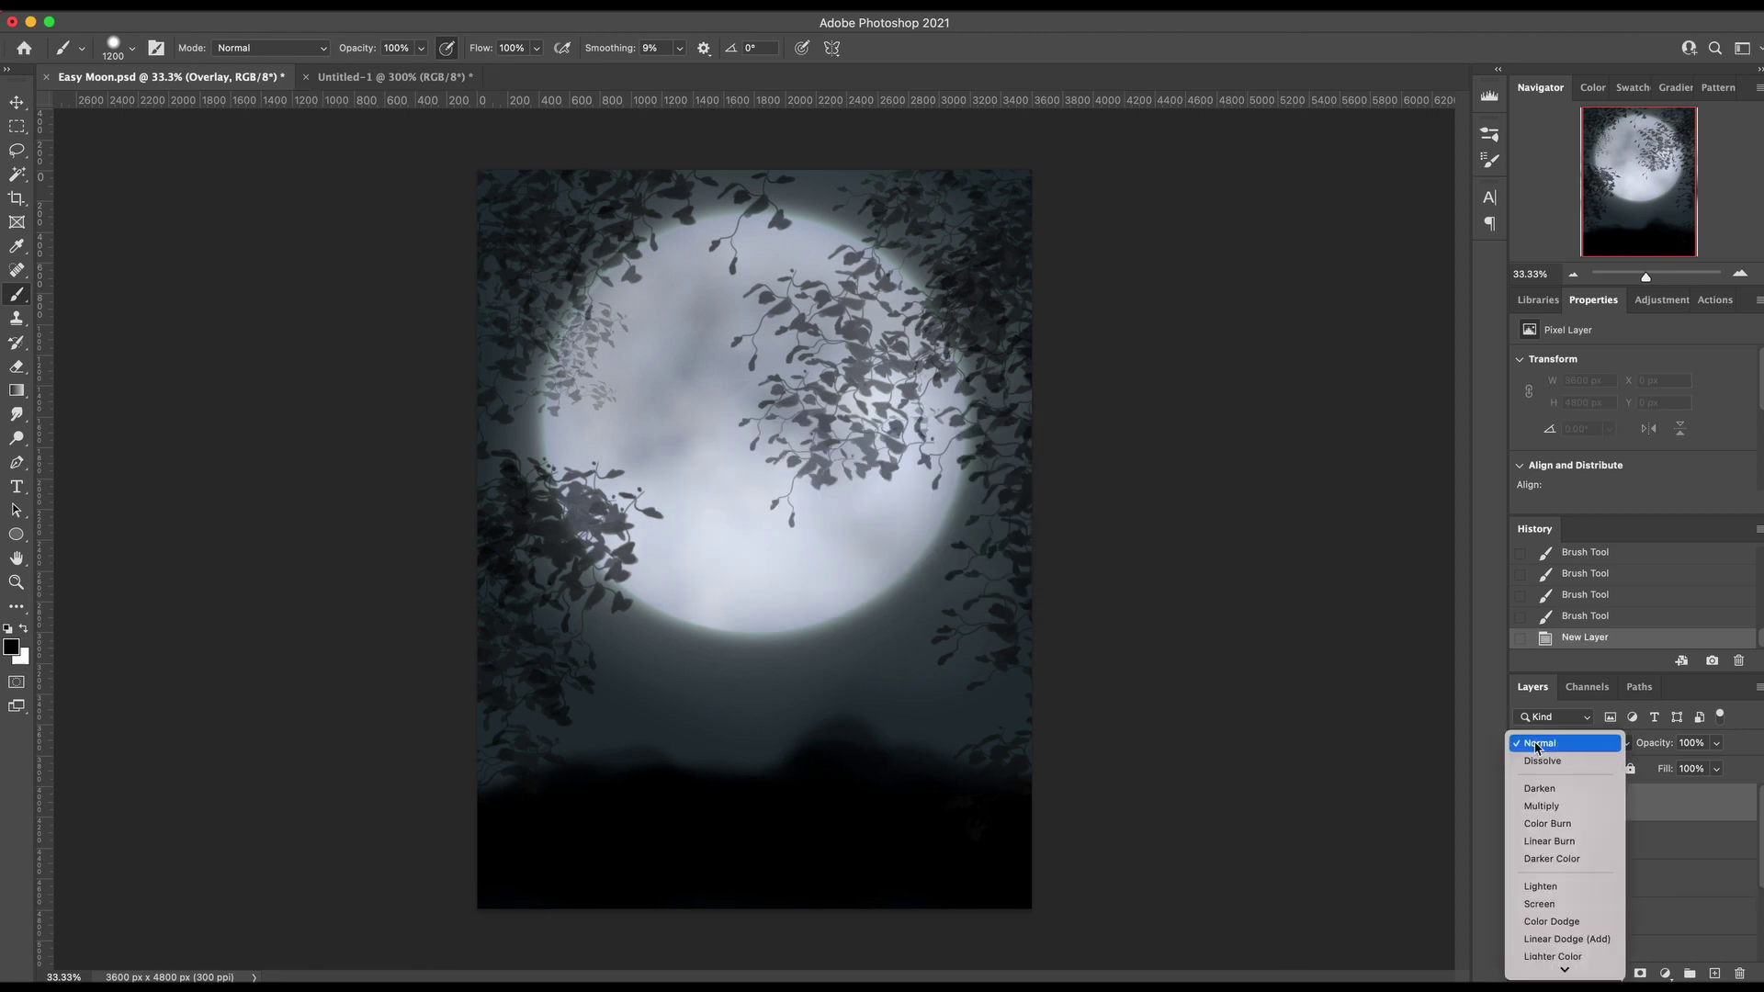
scroll(1553, 886, down, 3)
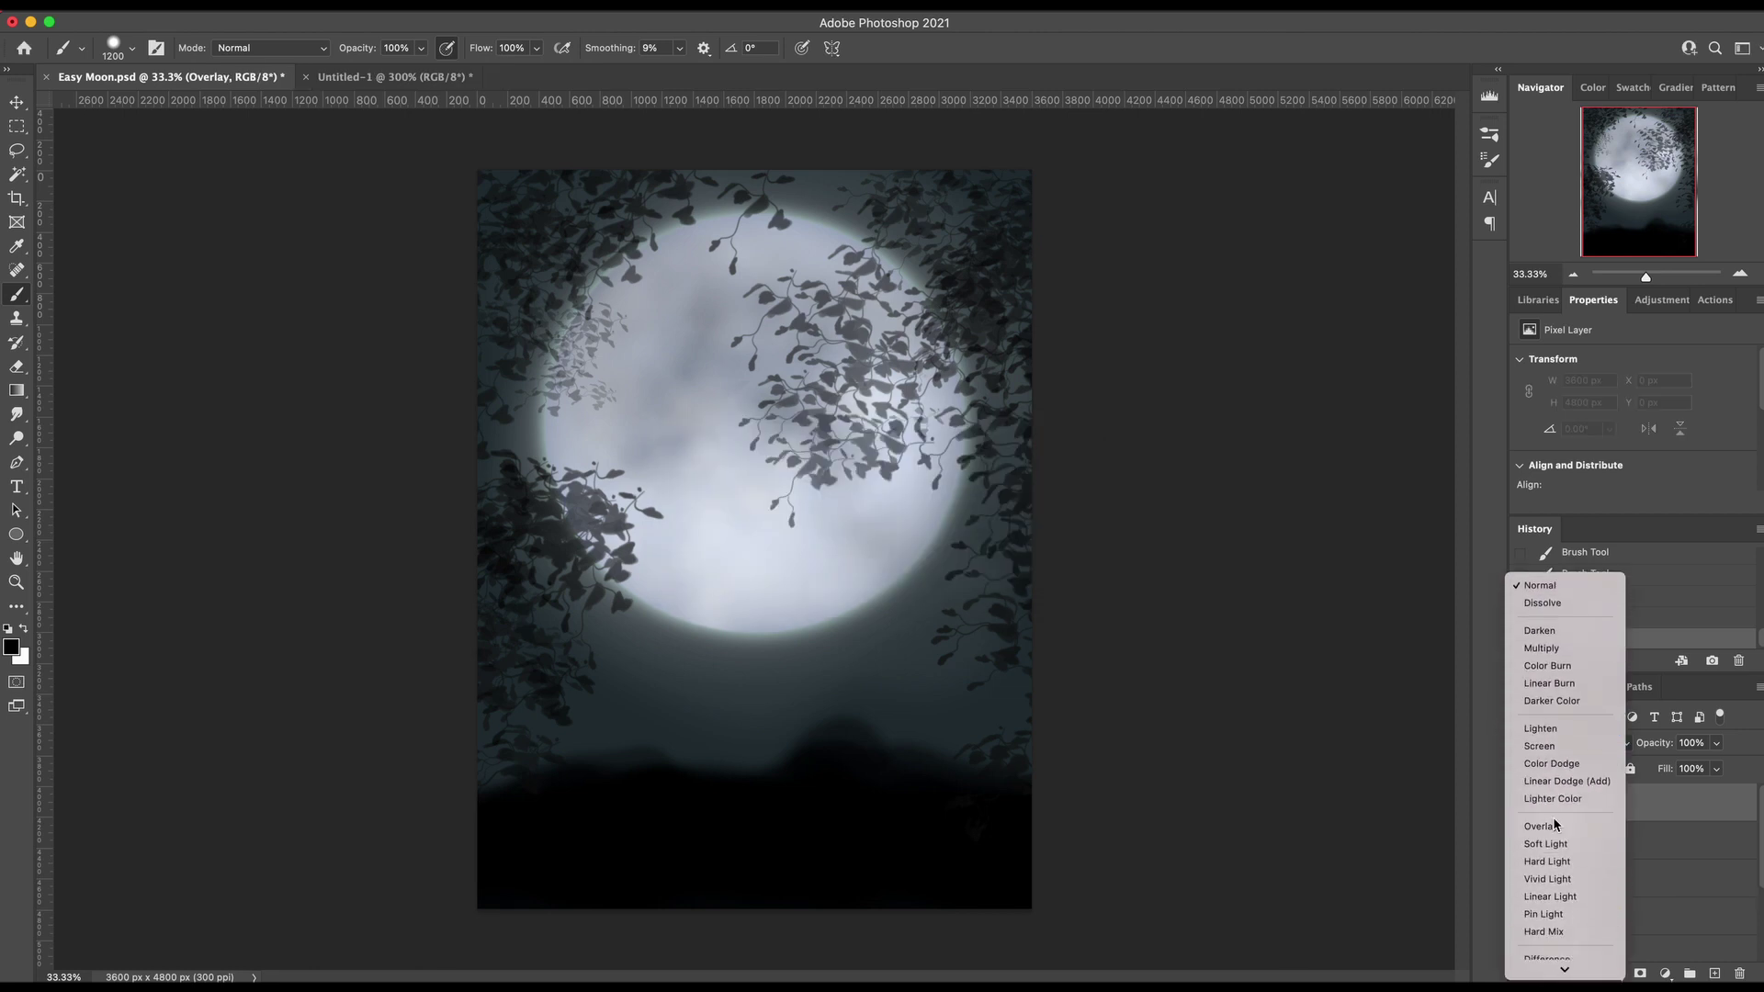
click(1553, 826)
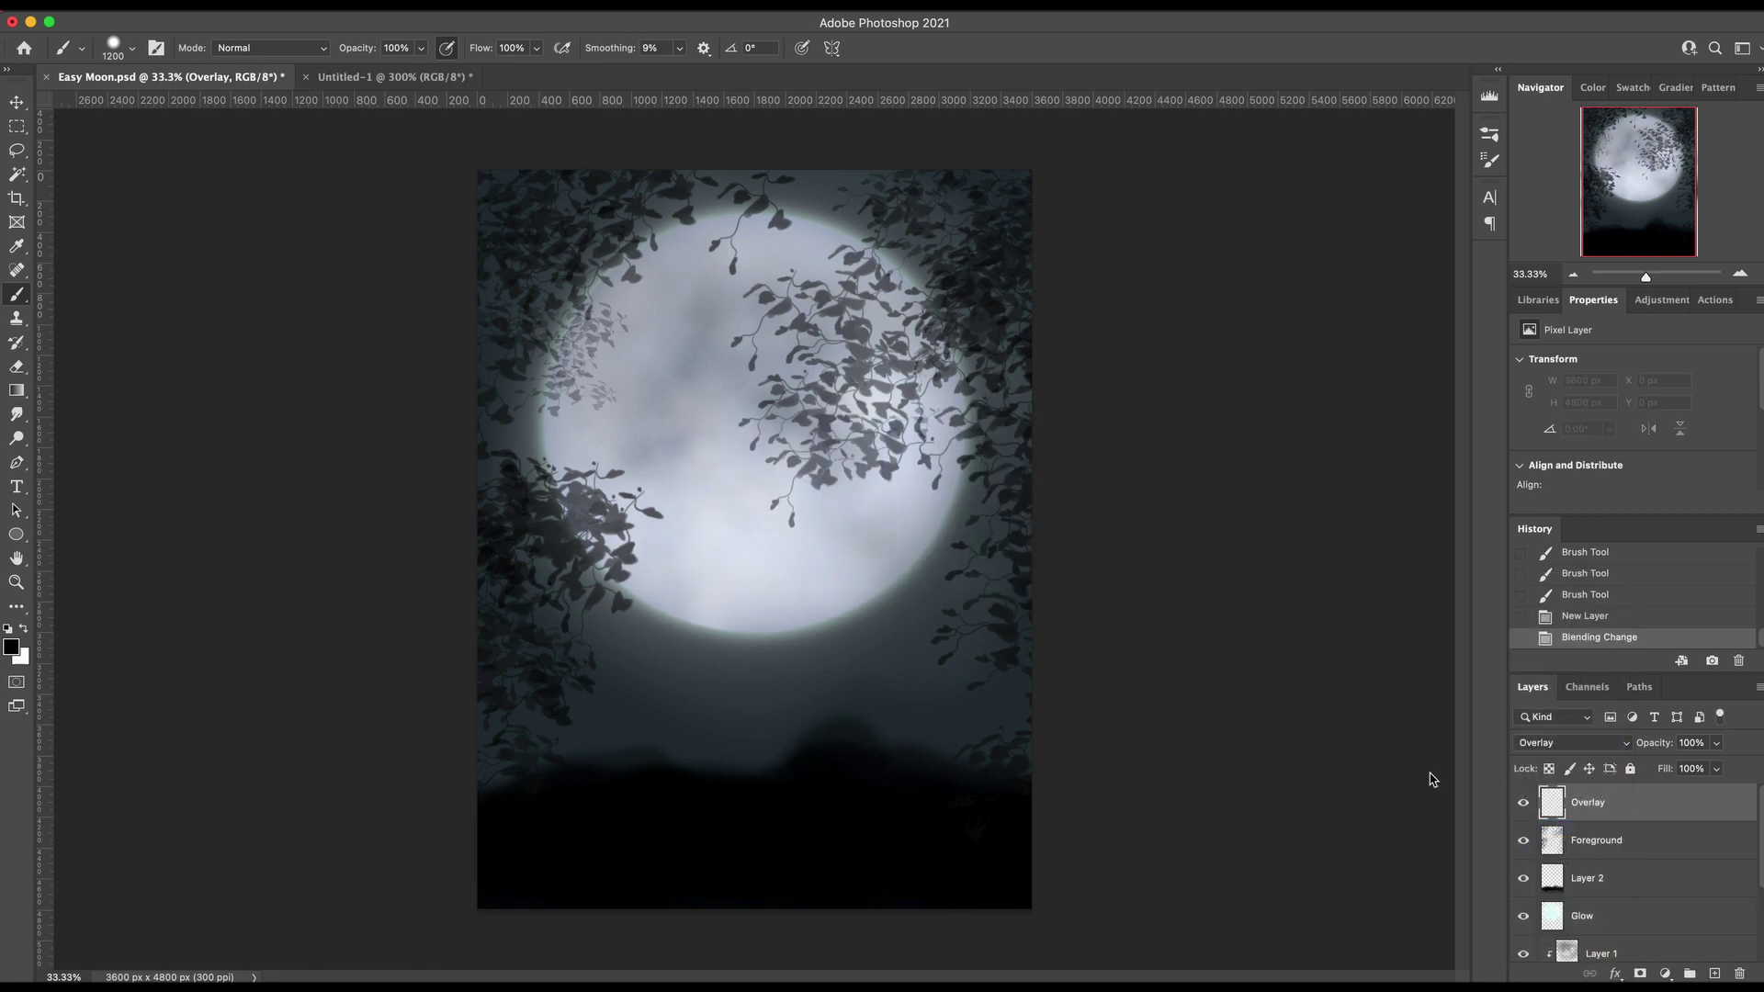
Set up the Gradient tool with the Foreground to Transparent preset
click(16, 391)
click(101, 388)
click(135, 47)
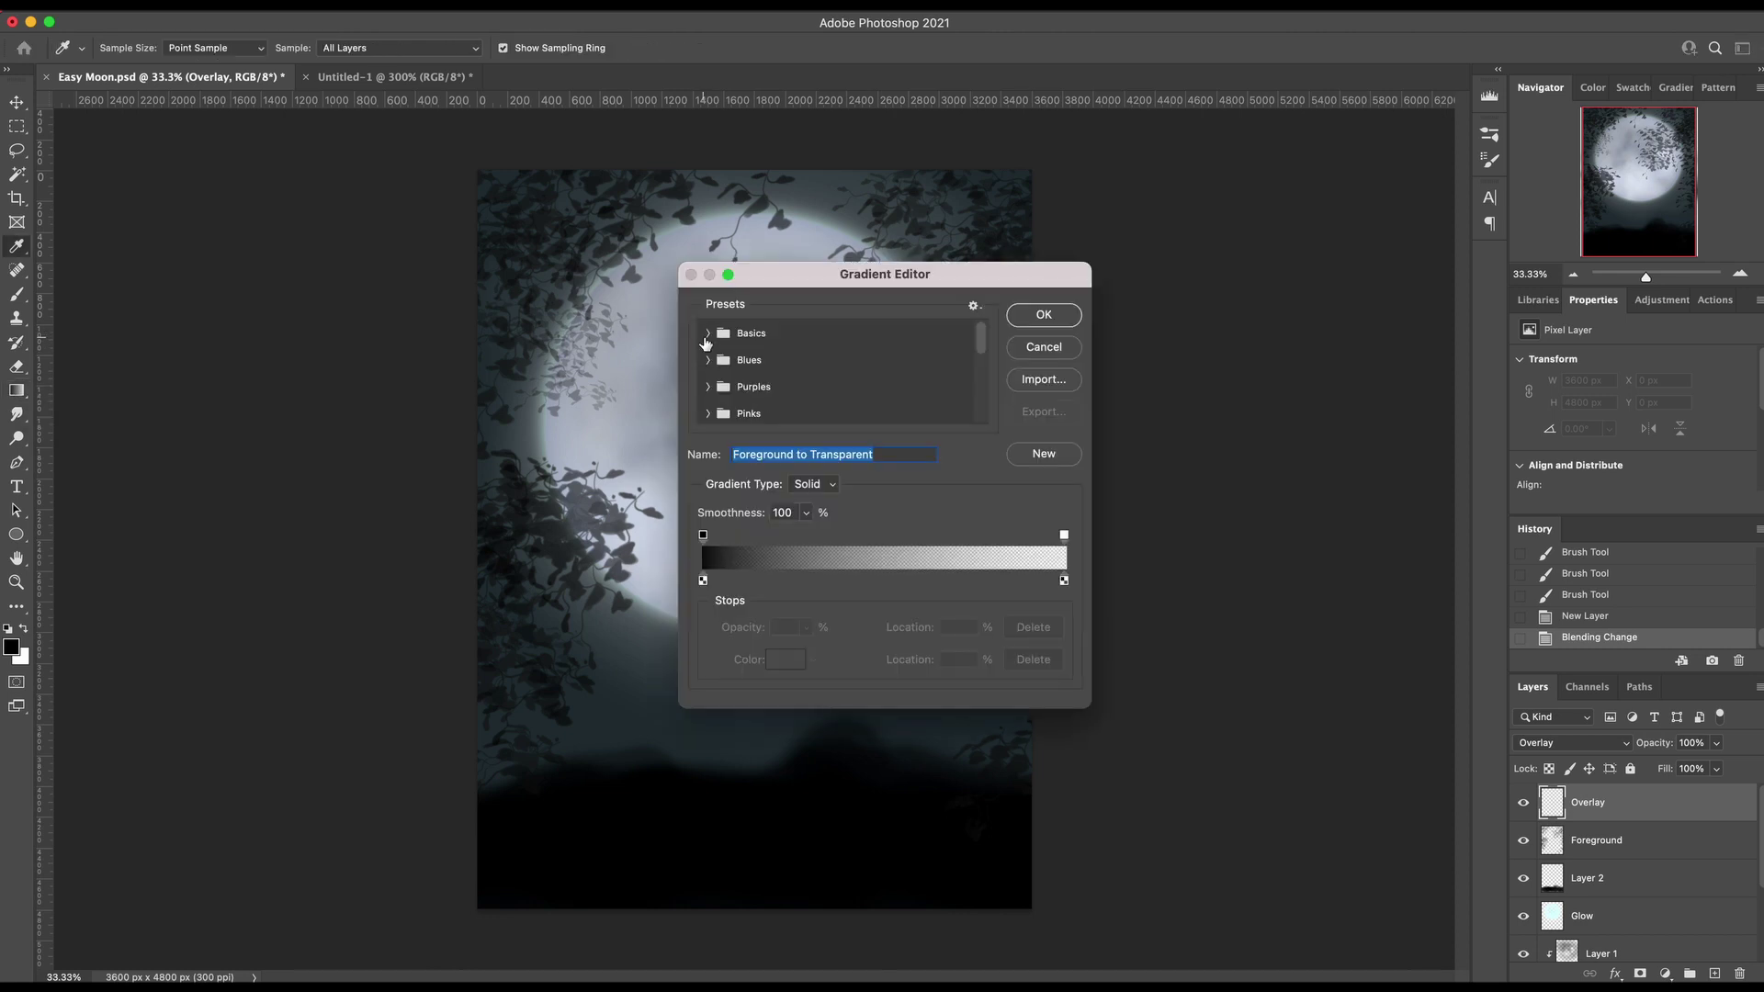
click(708, 333)
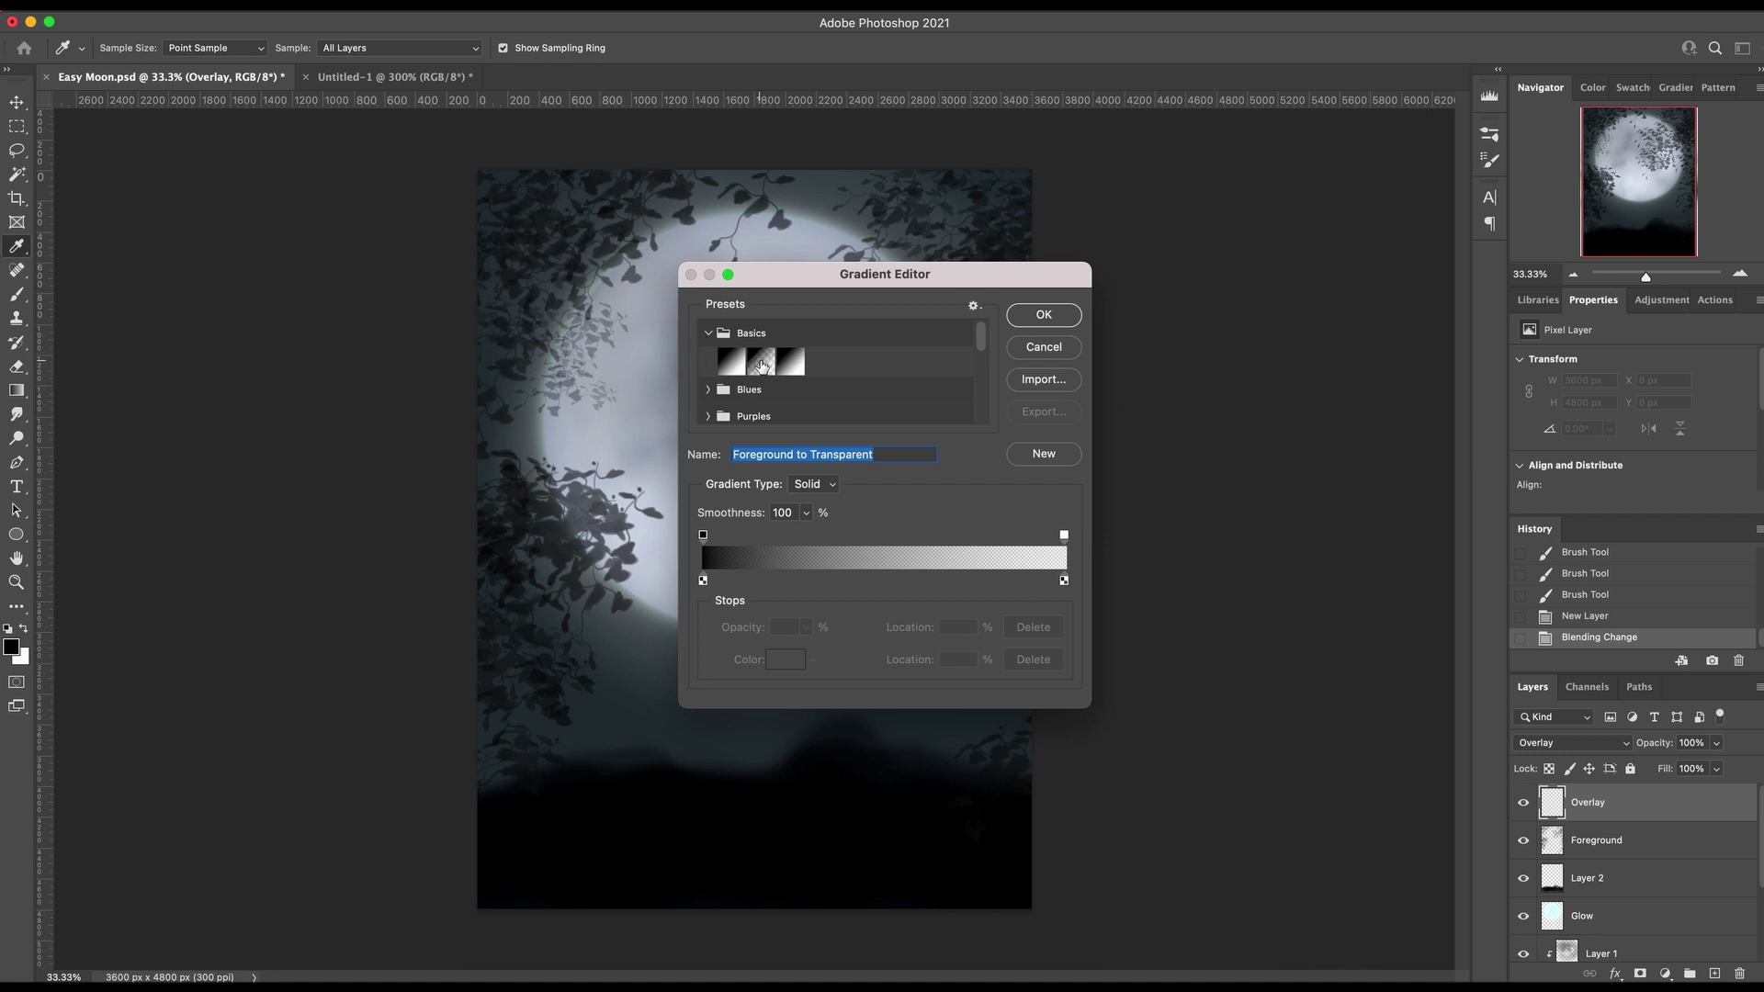
click(1045, 316)
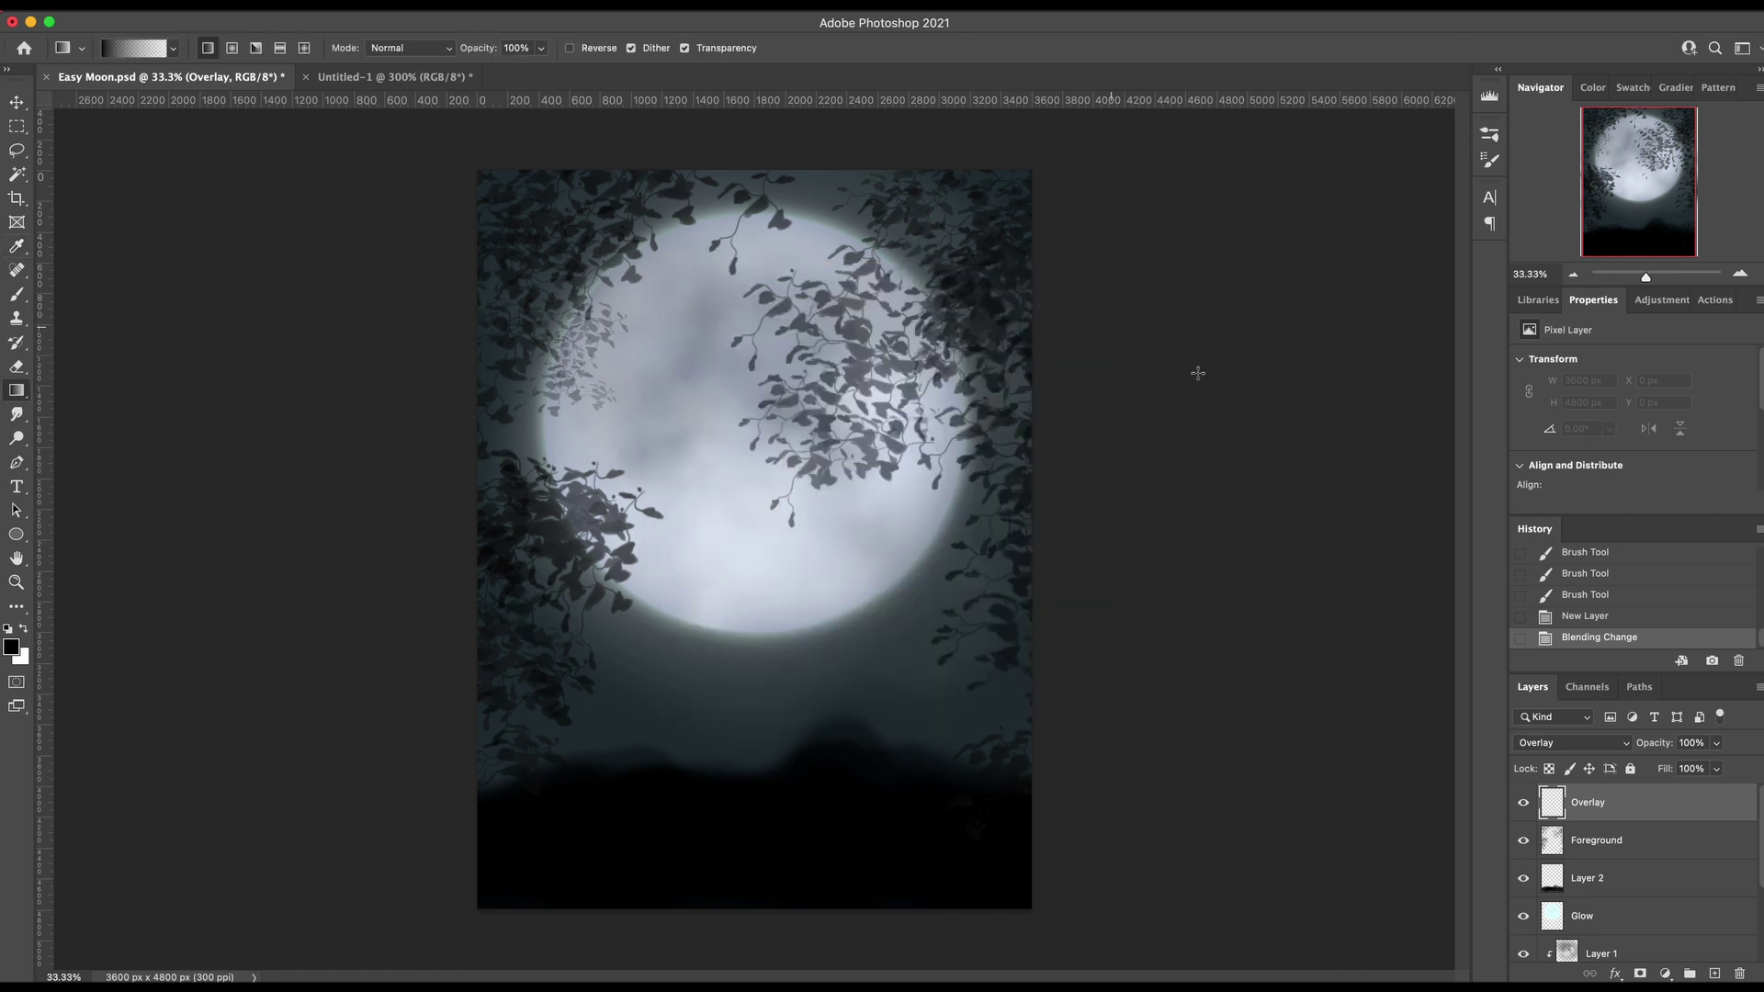
Apply a light blue (#5ab3fe) linear gradient on the Overlay layer, fading from above the canvas's upper edge to just below the moon
click(11, 647)
click(1317, 474)
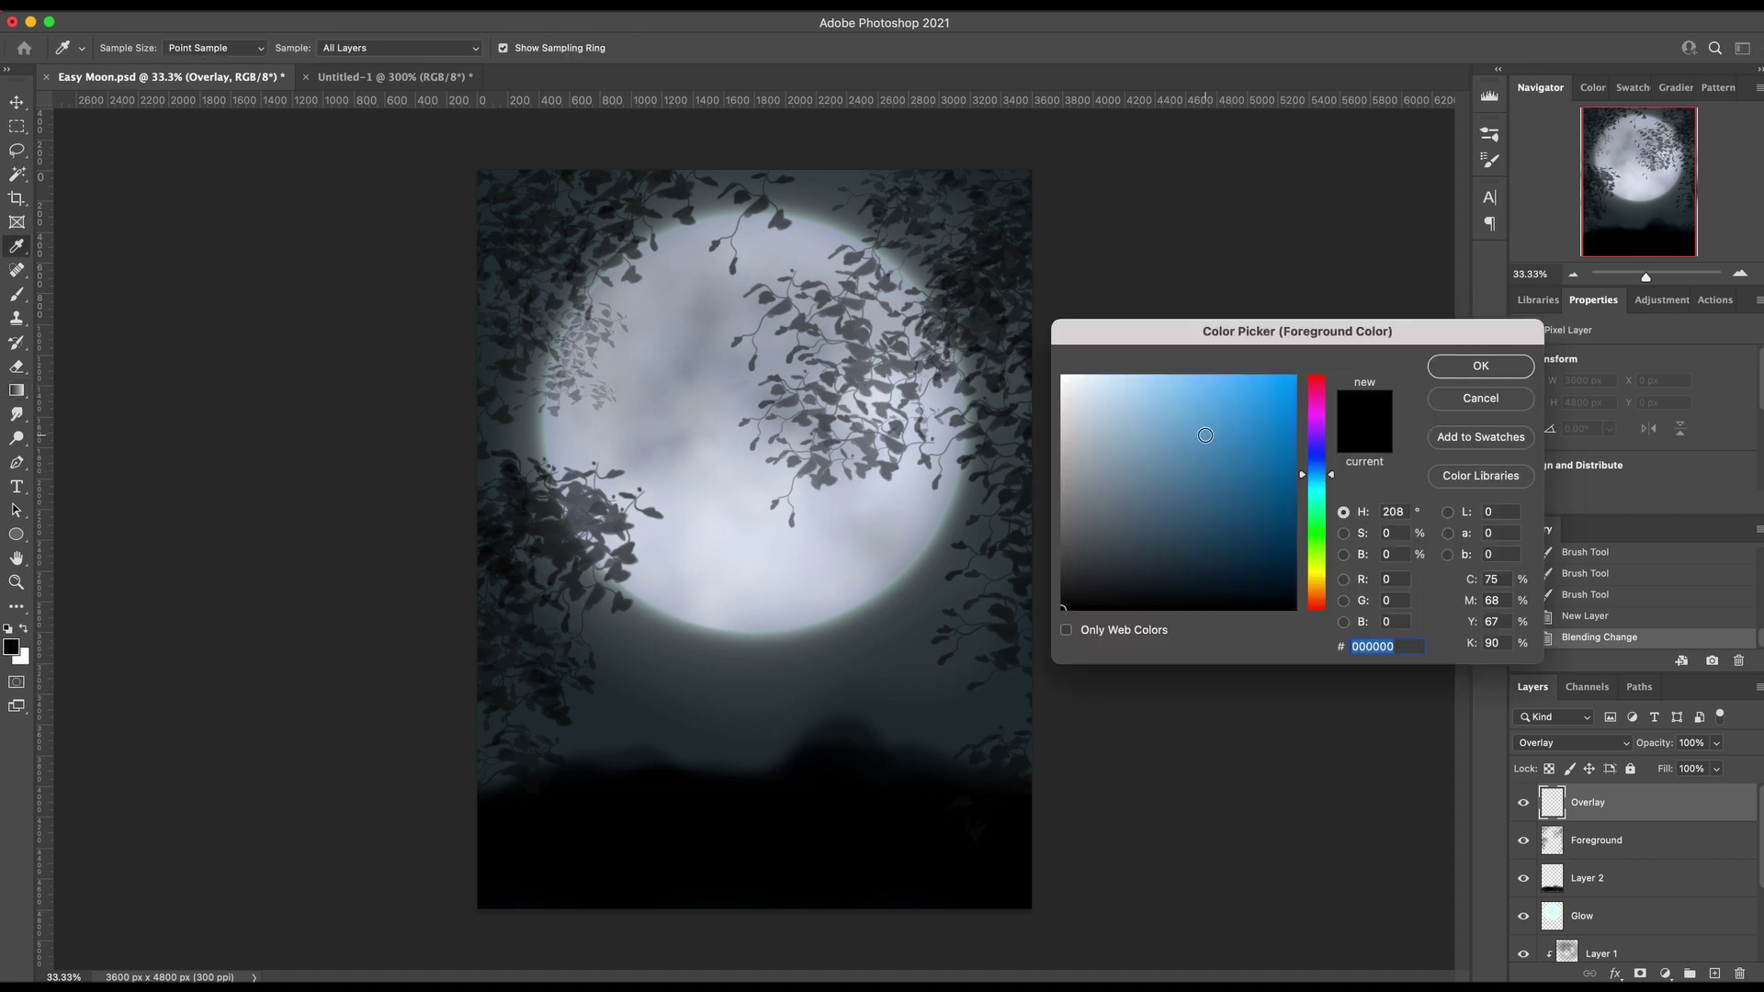
mouse_move(1203, 434)
mouse_down()
mouse_move(1192, 377)
mouse_move(1213, 375)
mouse_up()
click(1482, 367)
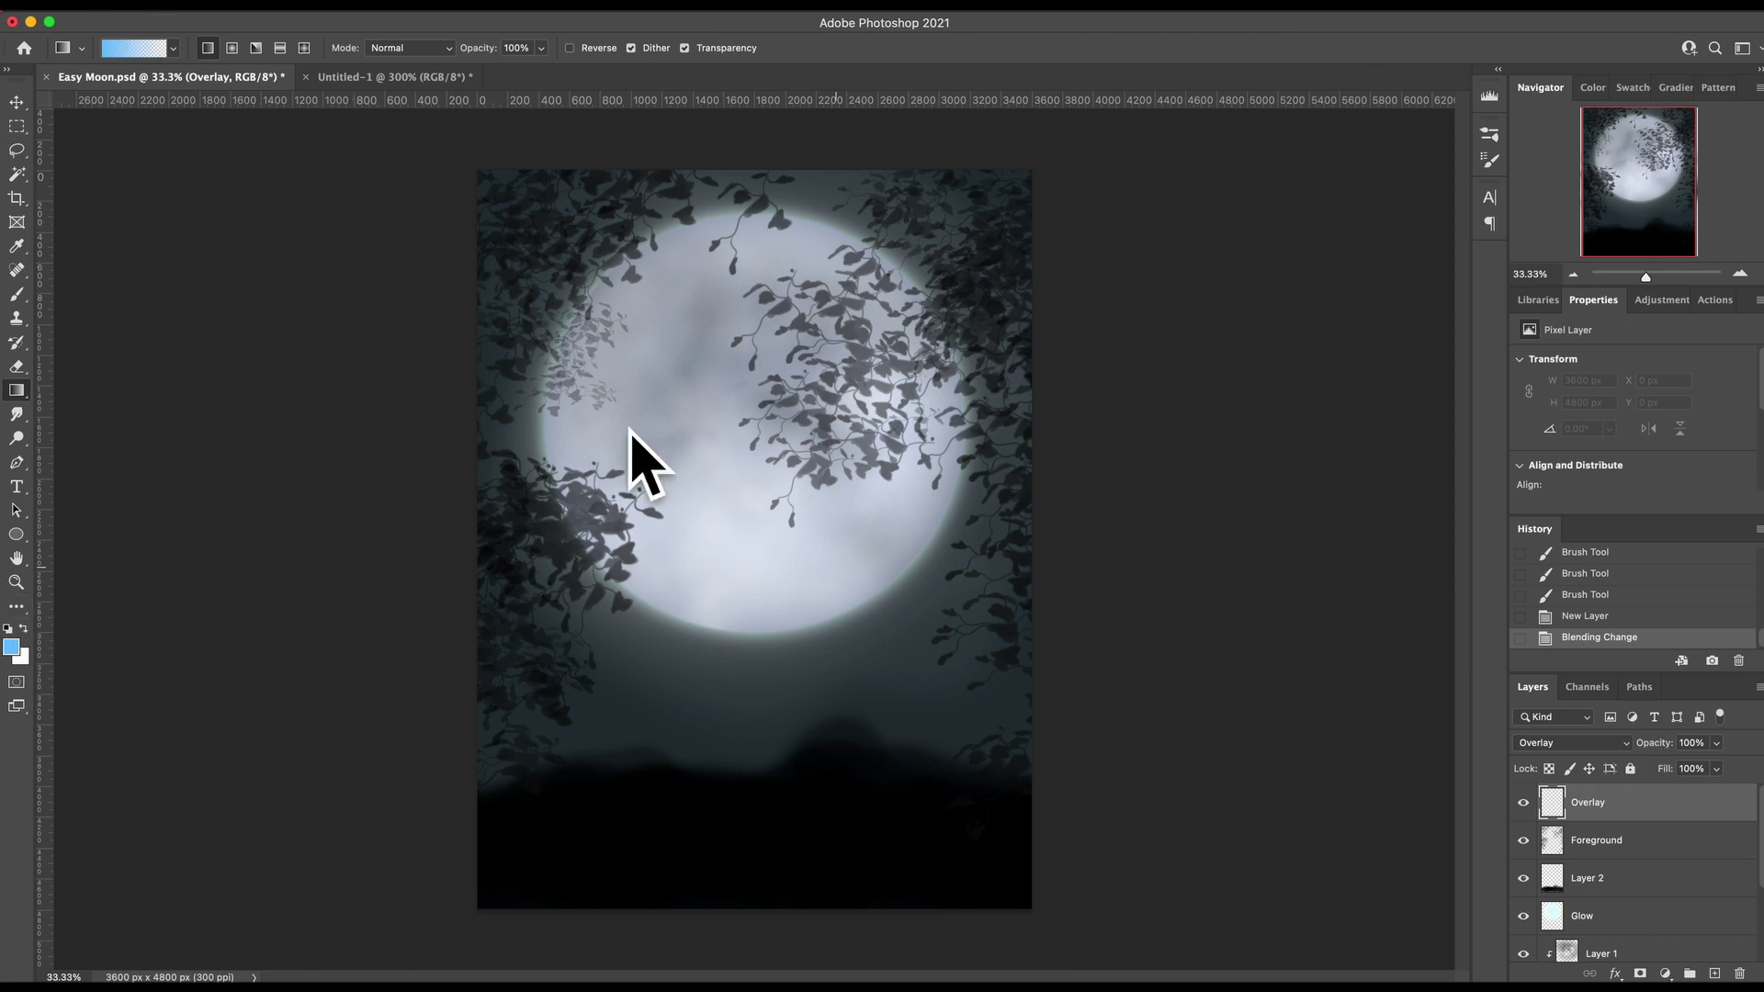
drag(752, 139, 760, 568)
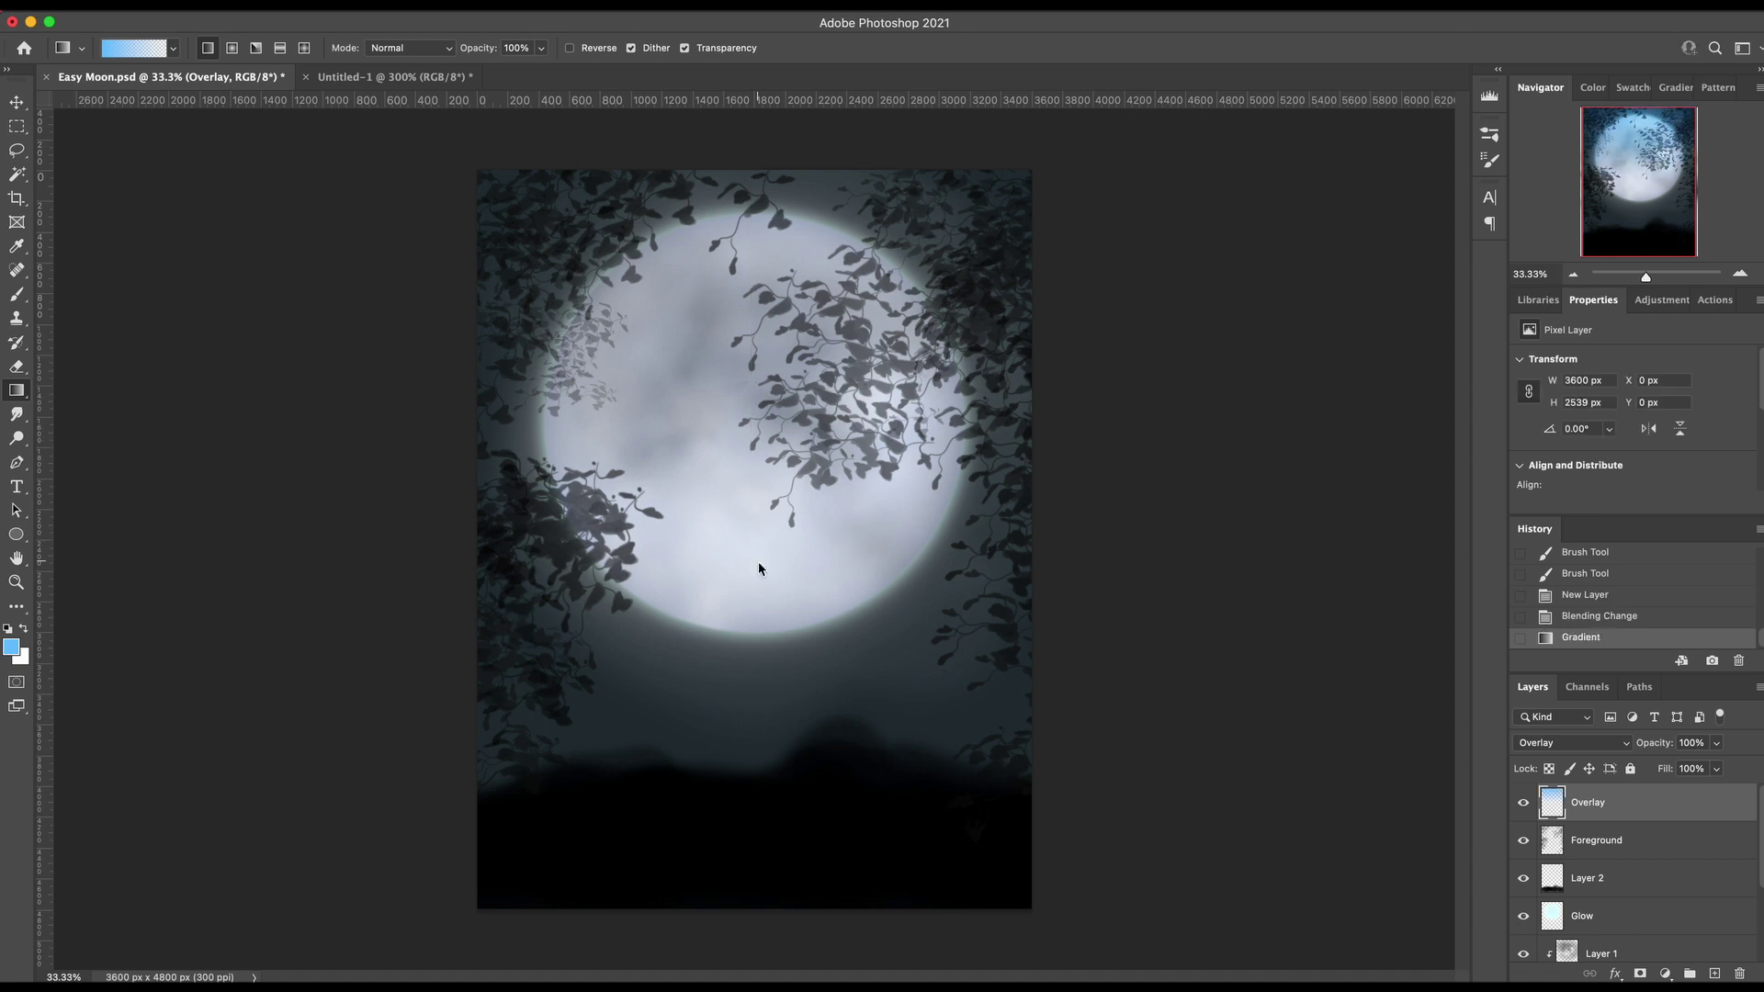
key(ctrl+z)
drag(725, 145, 796, 709)
Apply a dark purple linear gradient on the Overlay layer, fading upward from the canvas's lower edge to the lower half of the moon
click(11, 647)
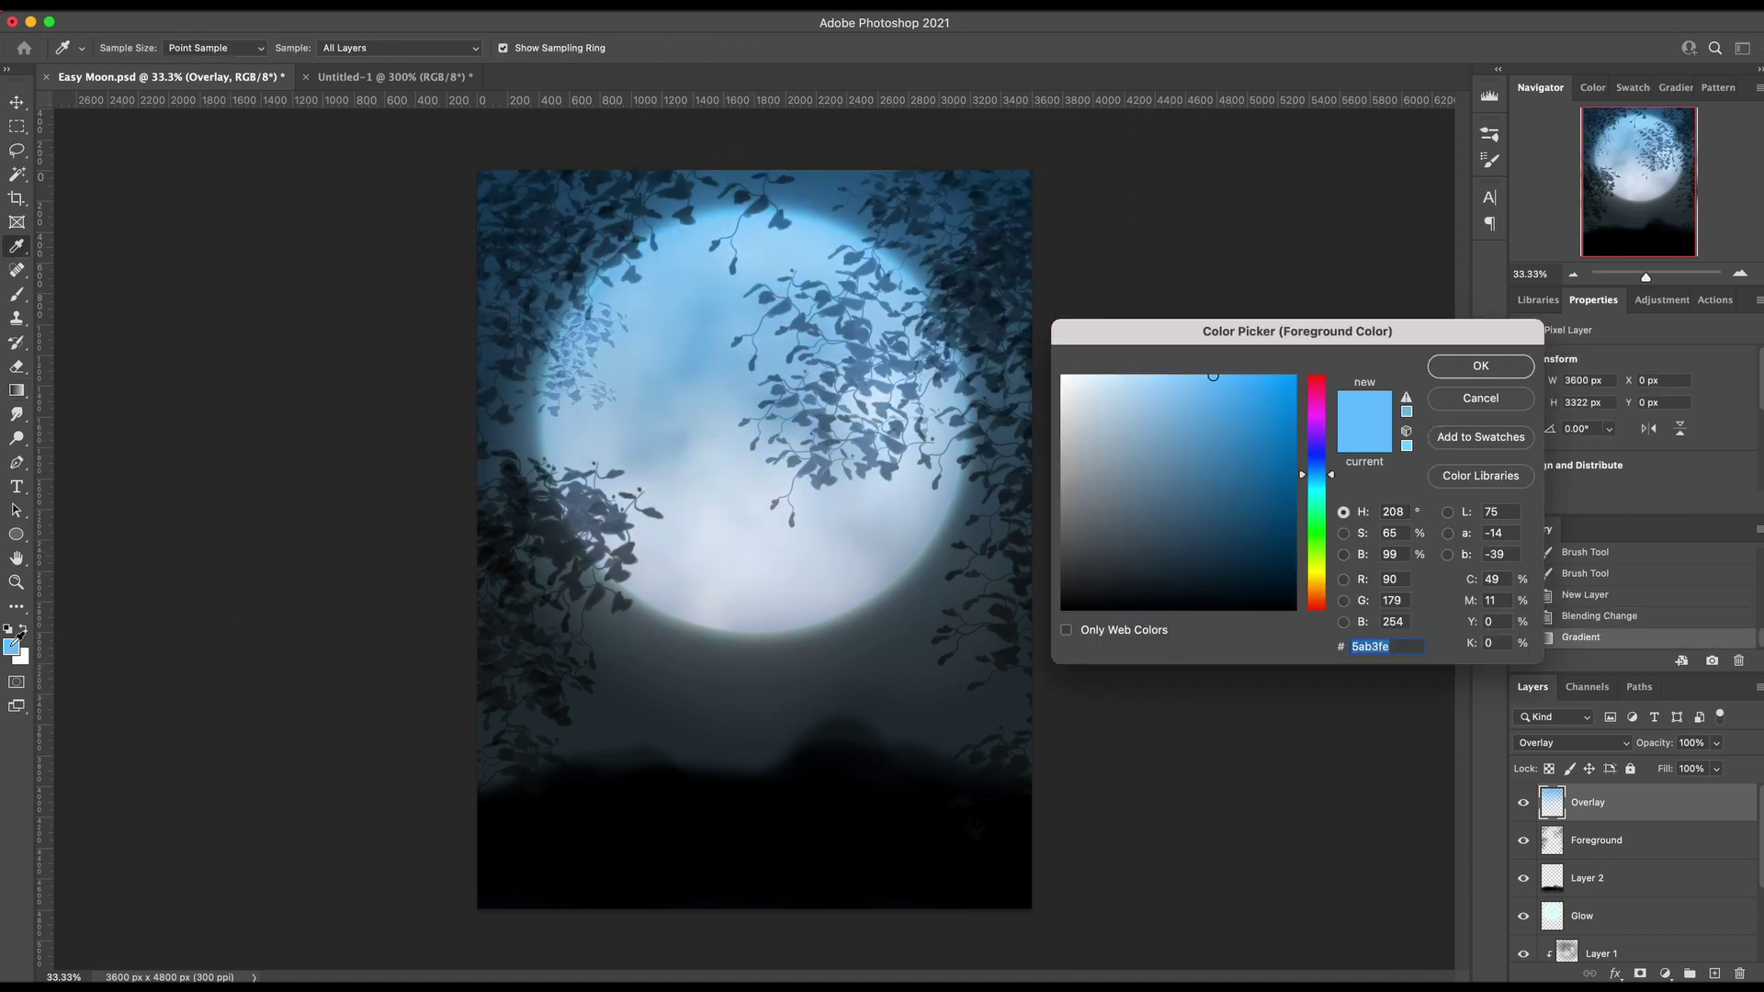
click(1317, 430)
mouse_move(1317, 430)
mouse_down()
mouse_move(1317, 404)
mouse_move(1317, 438)
mouse_move(1205, 508)
mouse_move(1248, 530)
mouse_up()
click(1481, 366)
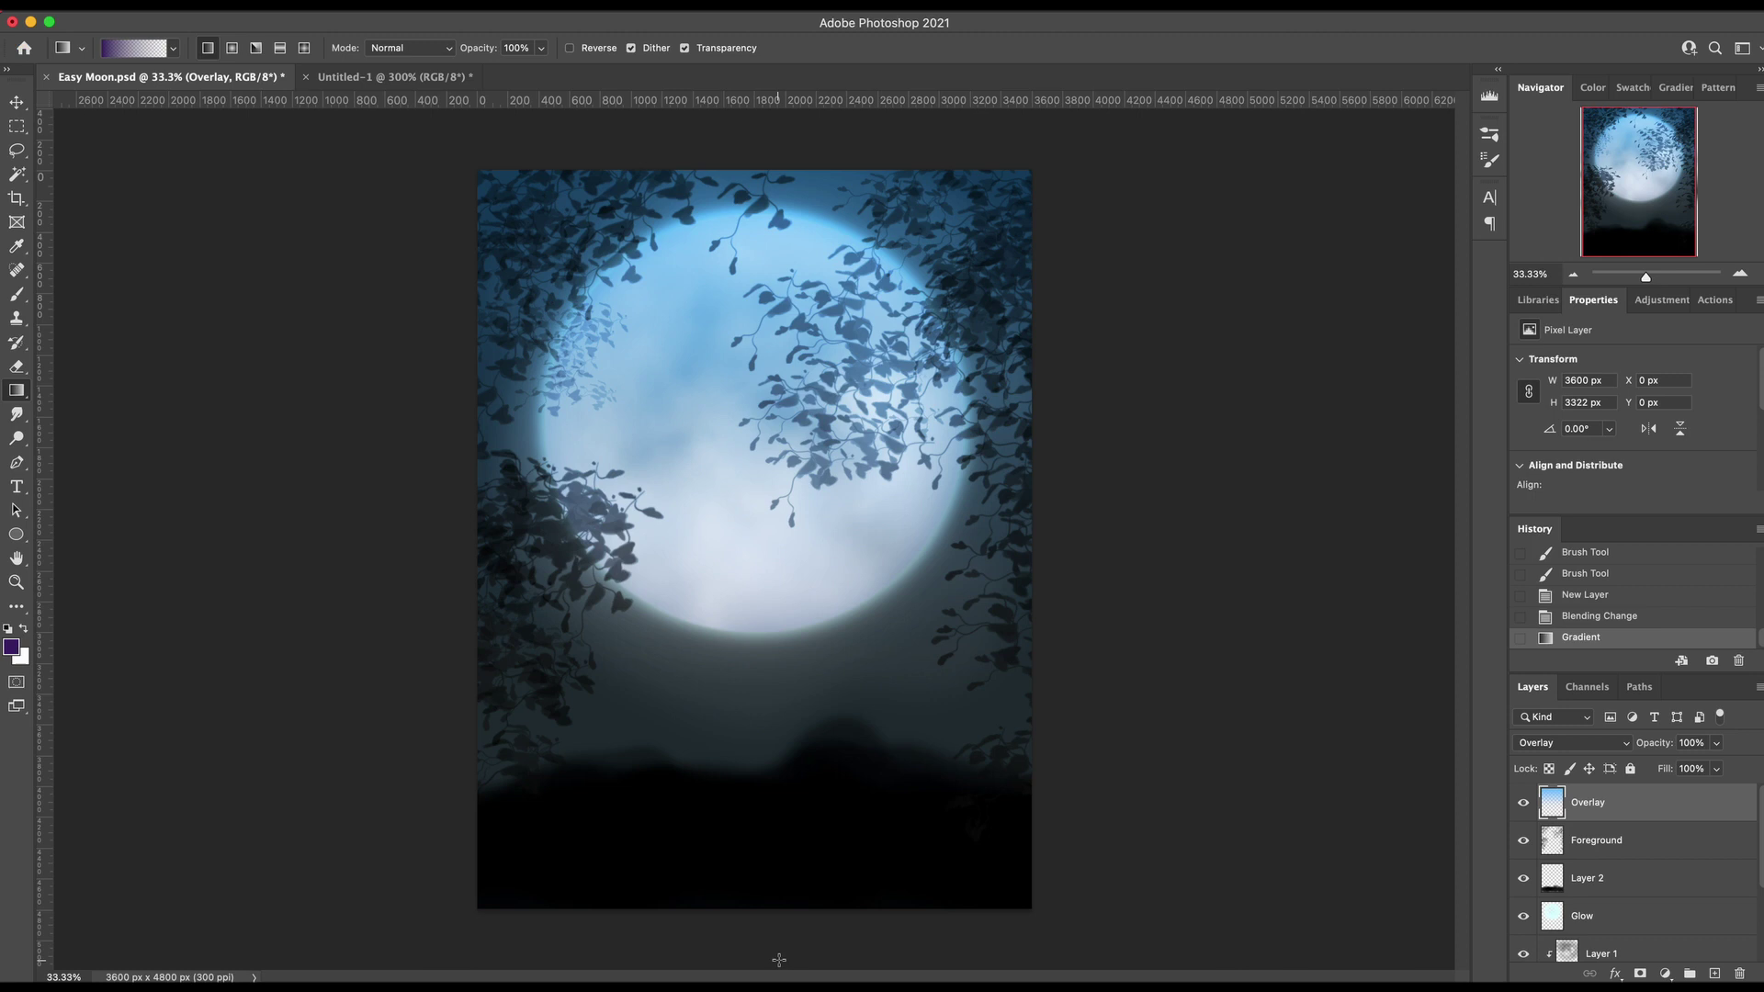
drag(864, 827, 866, 491)
key(super+z)
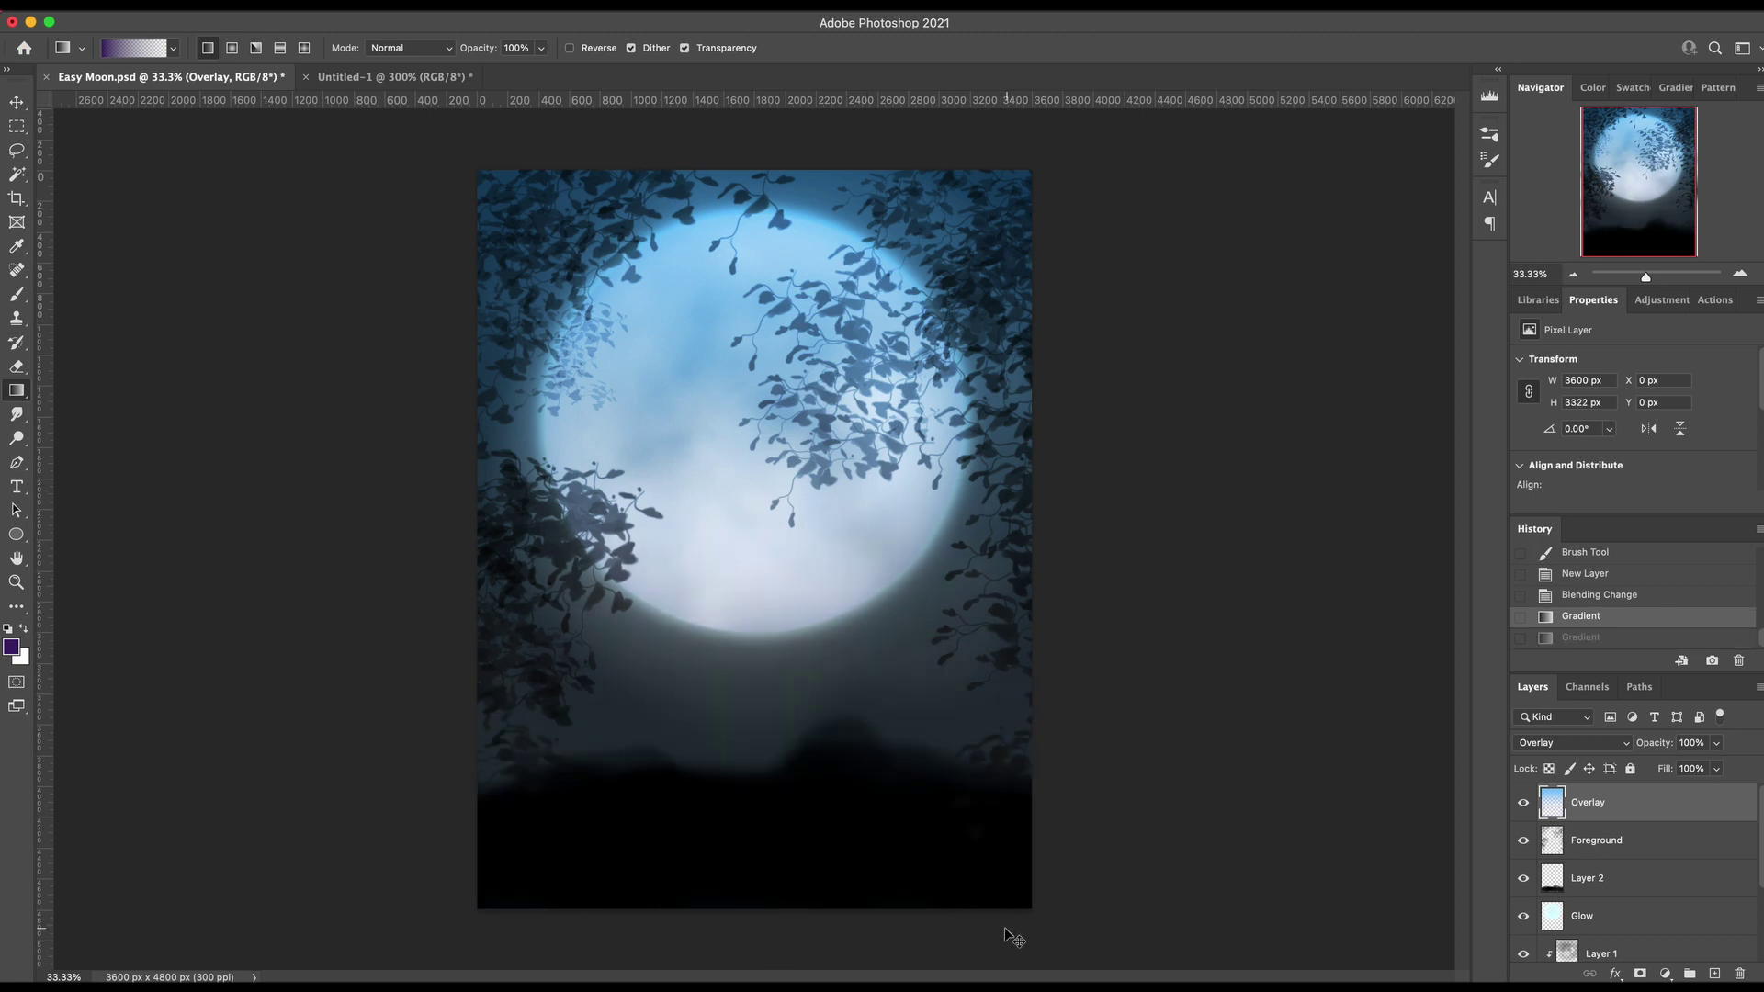
drag(1005, 928, 1005, 108)
key(super+z)
drag(811, 918, 815, 462)
drag(822, 328, 824, 328)
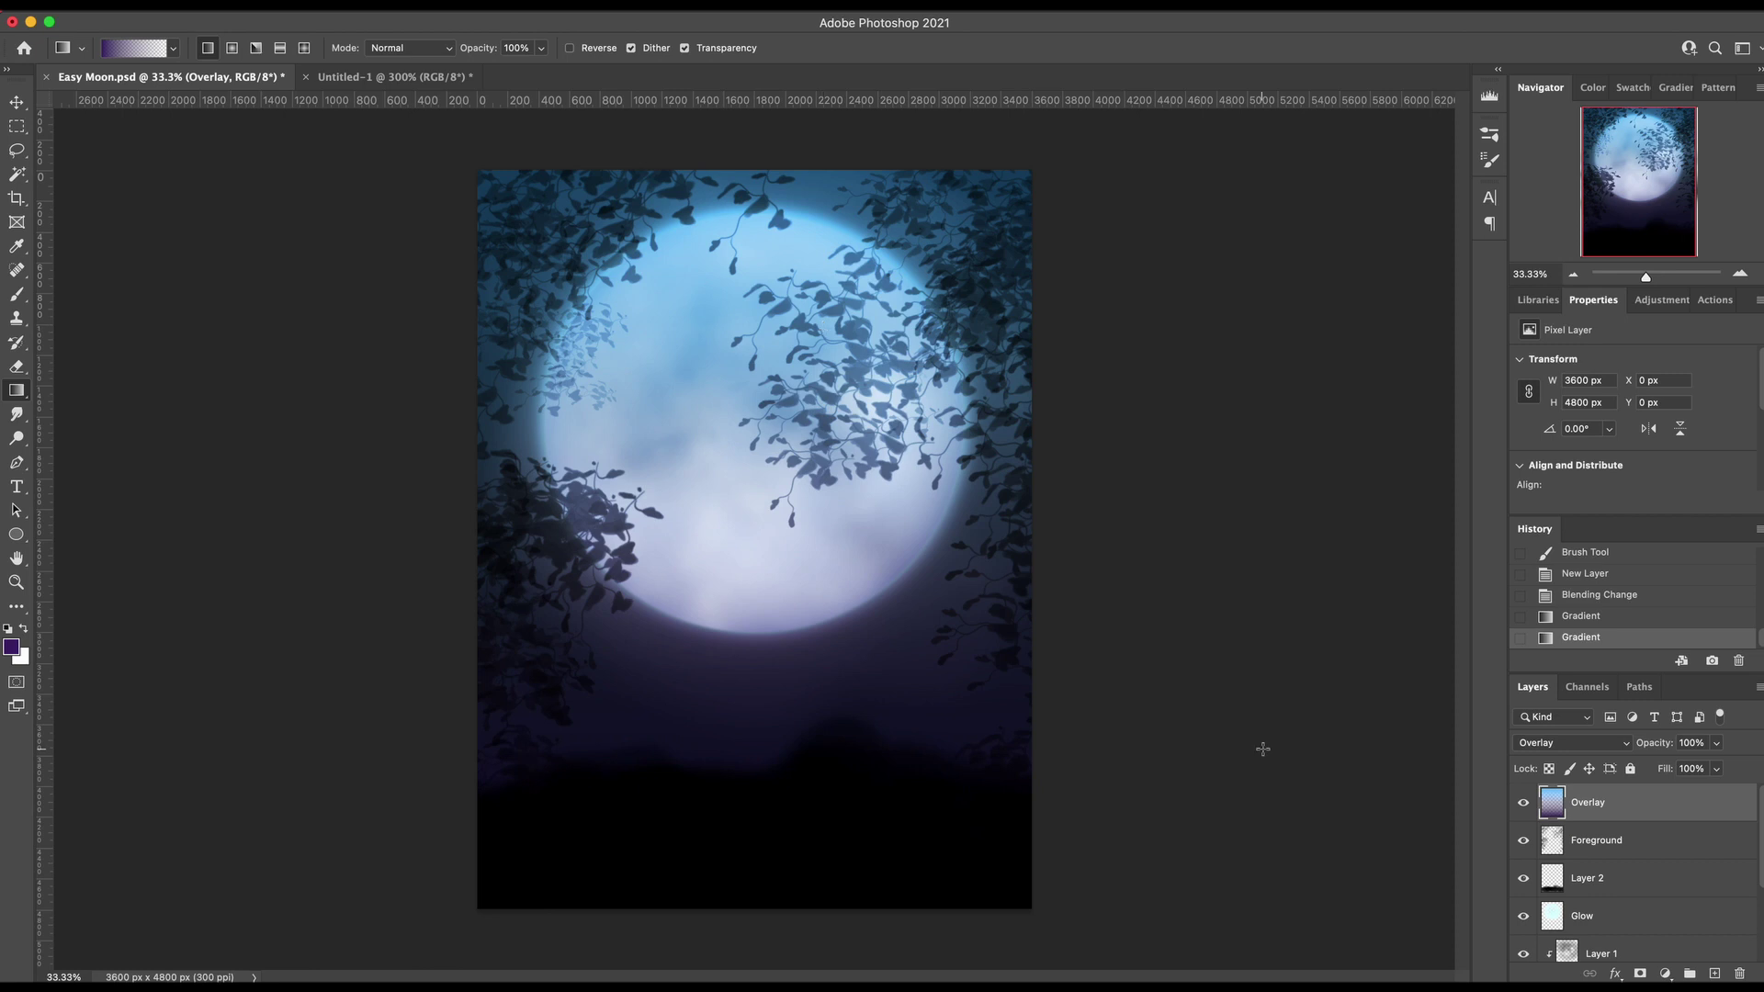
Set the Glow layer's opacity to 67%
click(1622, 918)
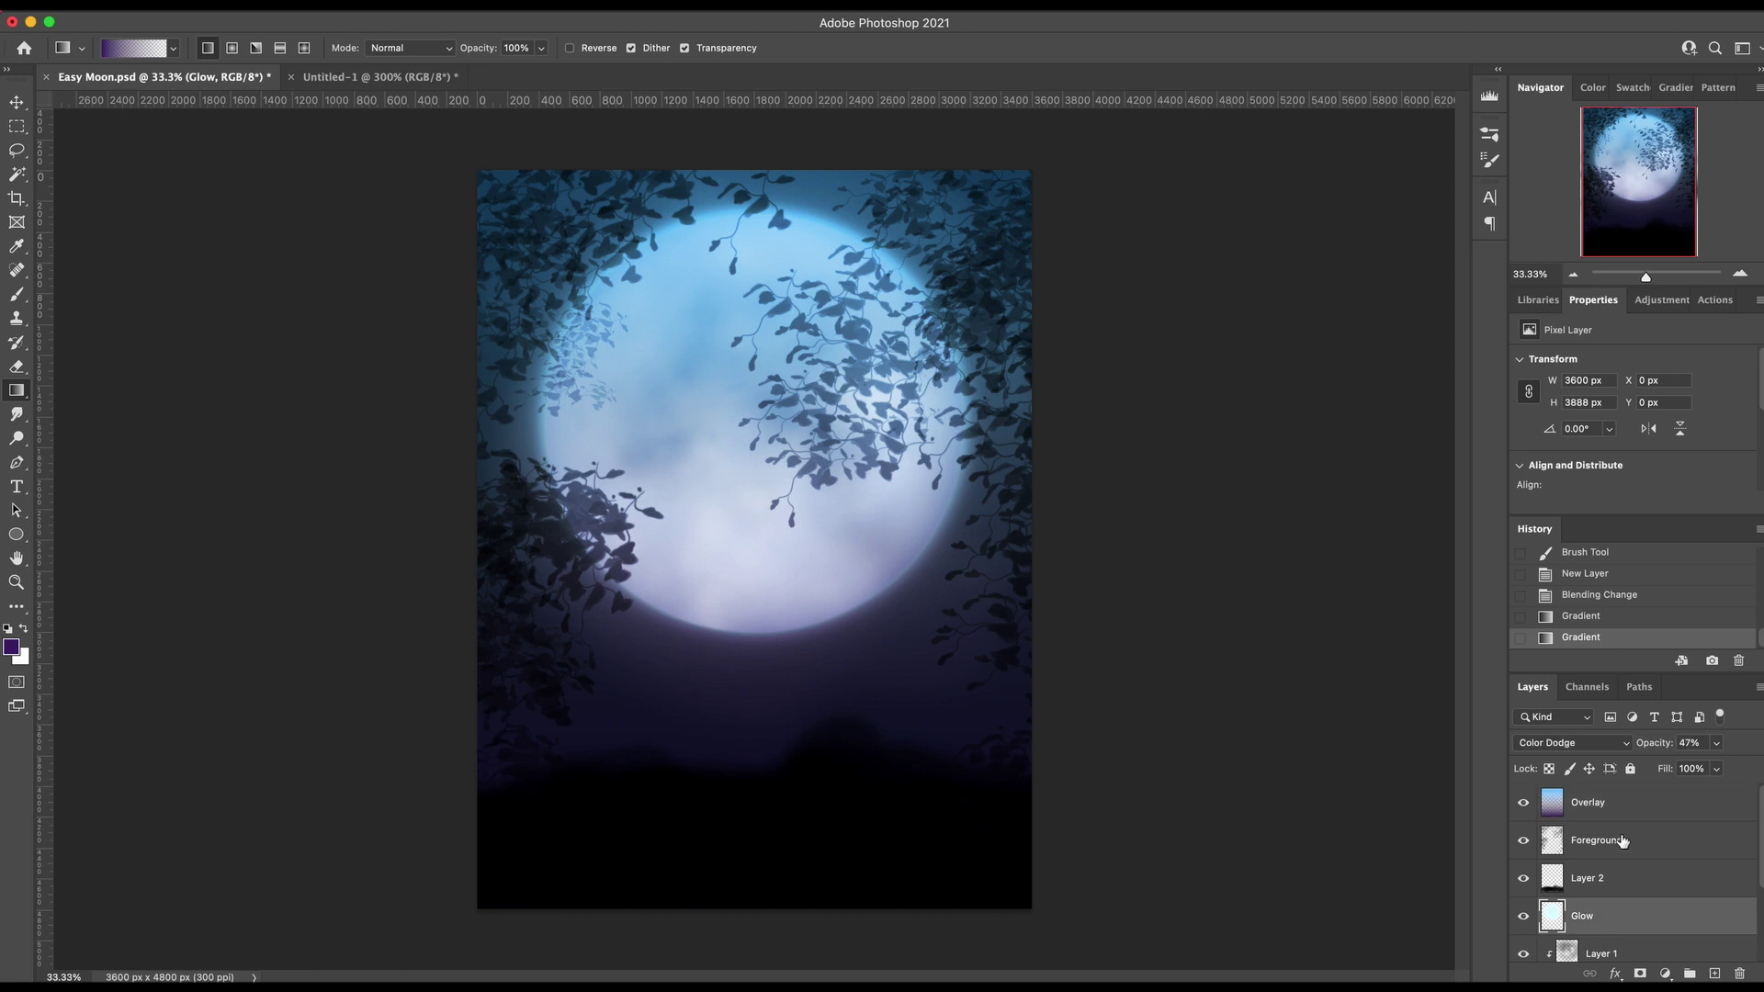
click(1718, 743)
drag(1687, 768, 1731, 770)
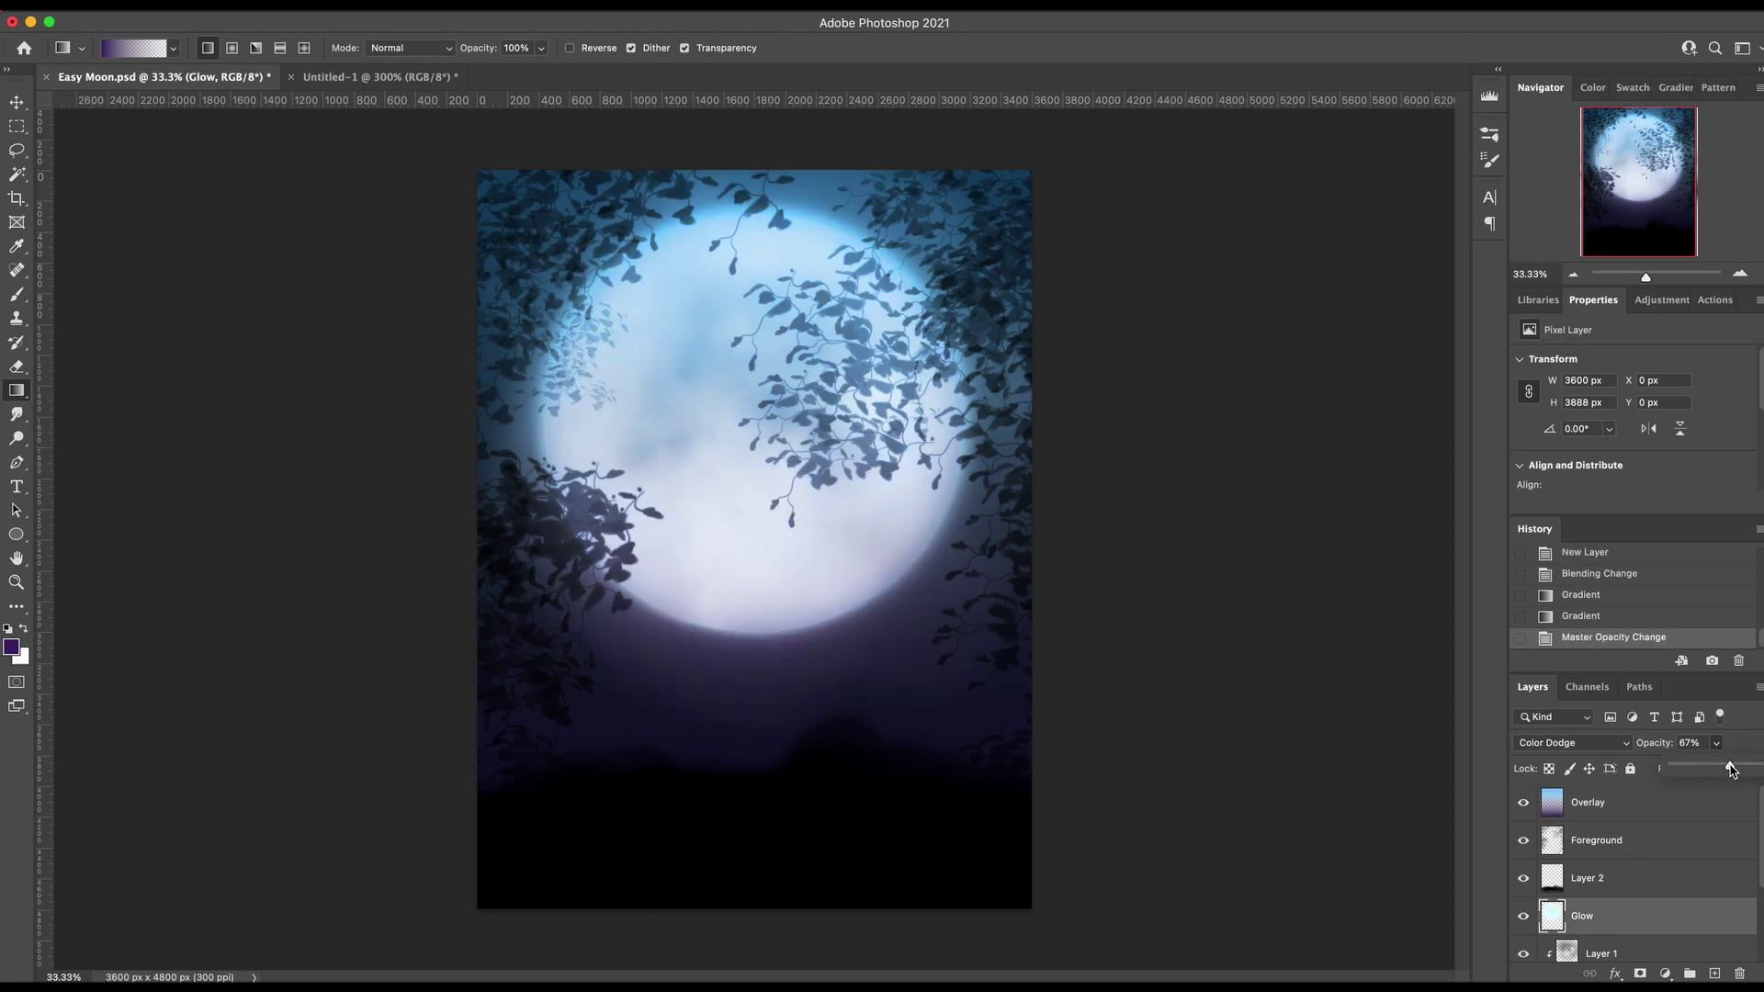
Toggle the Foreground layer's visibility to examine the moon without the leafy branches
scroll(1615, 877, down, 3)
click(1617, 845)
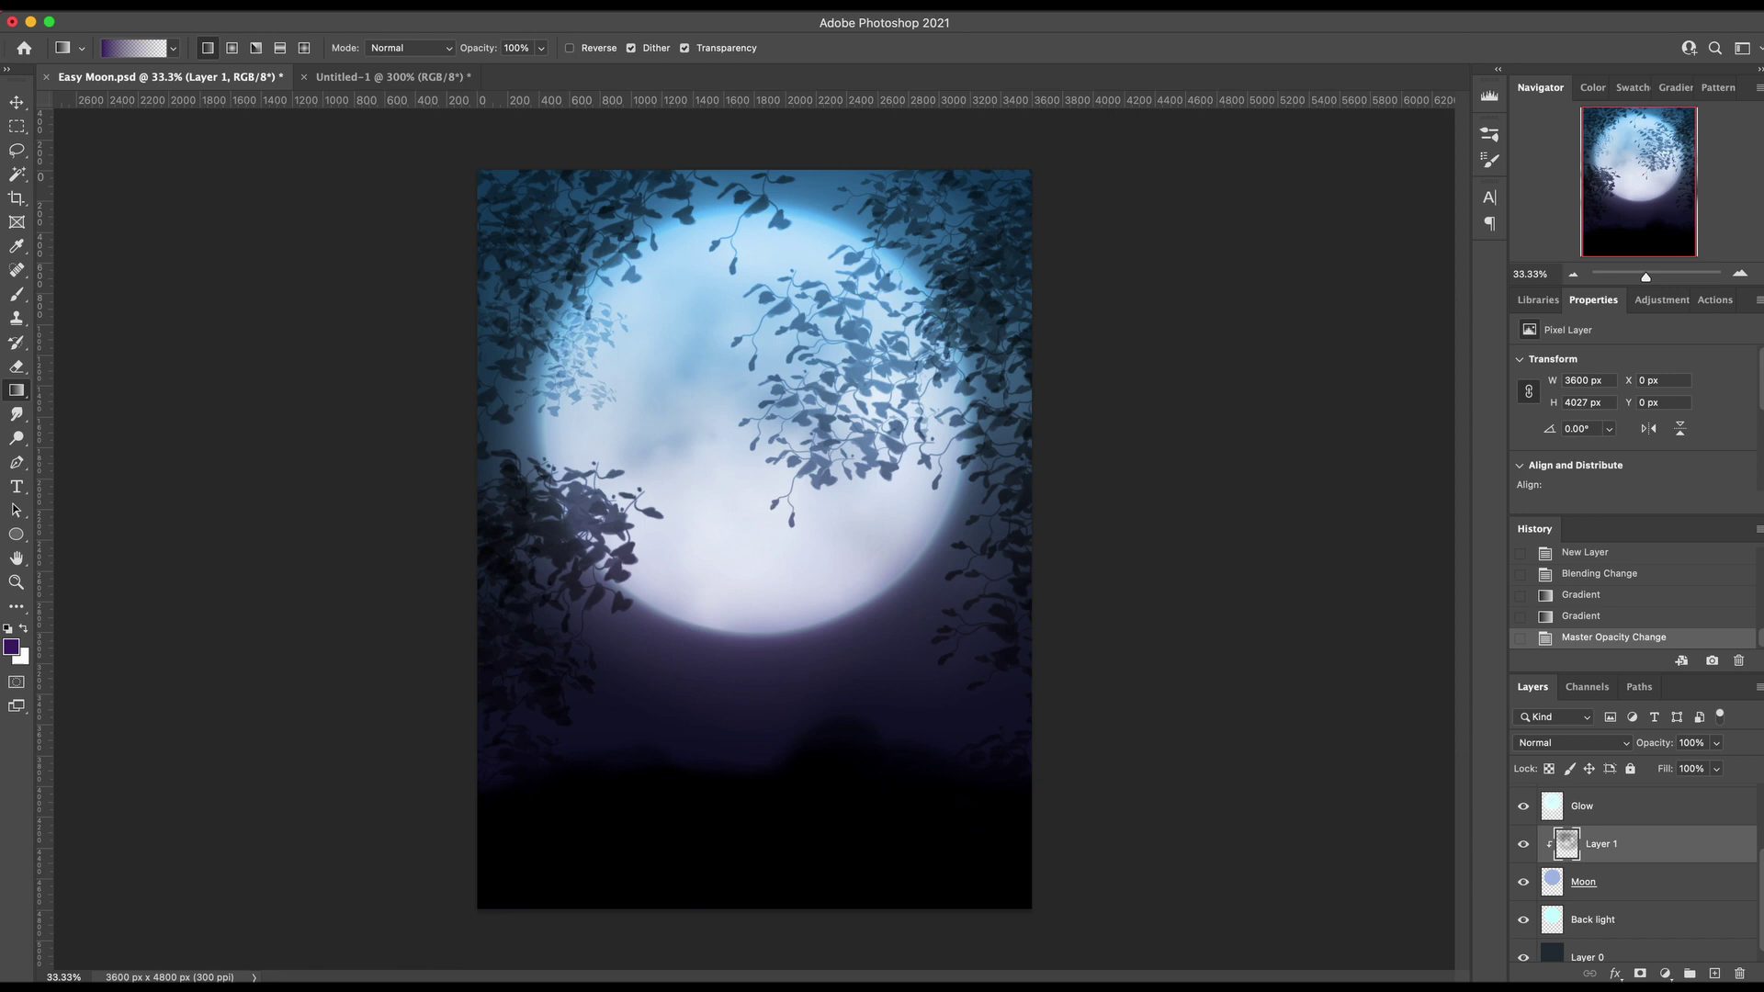
scroll(1530, 863, up, 3)
click(1523, 841)
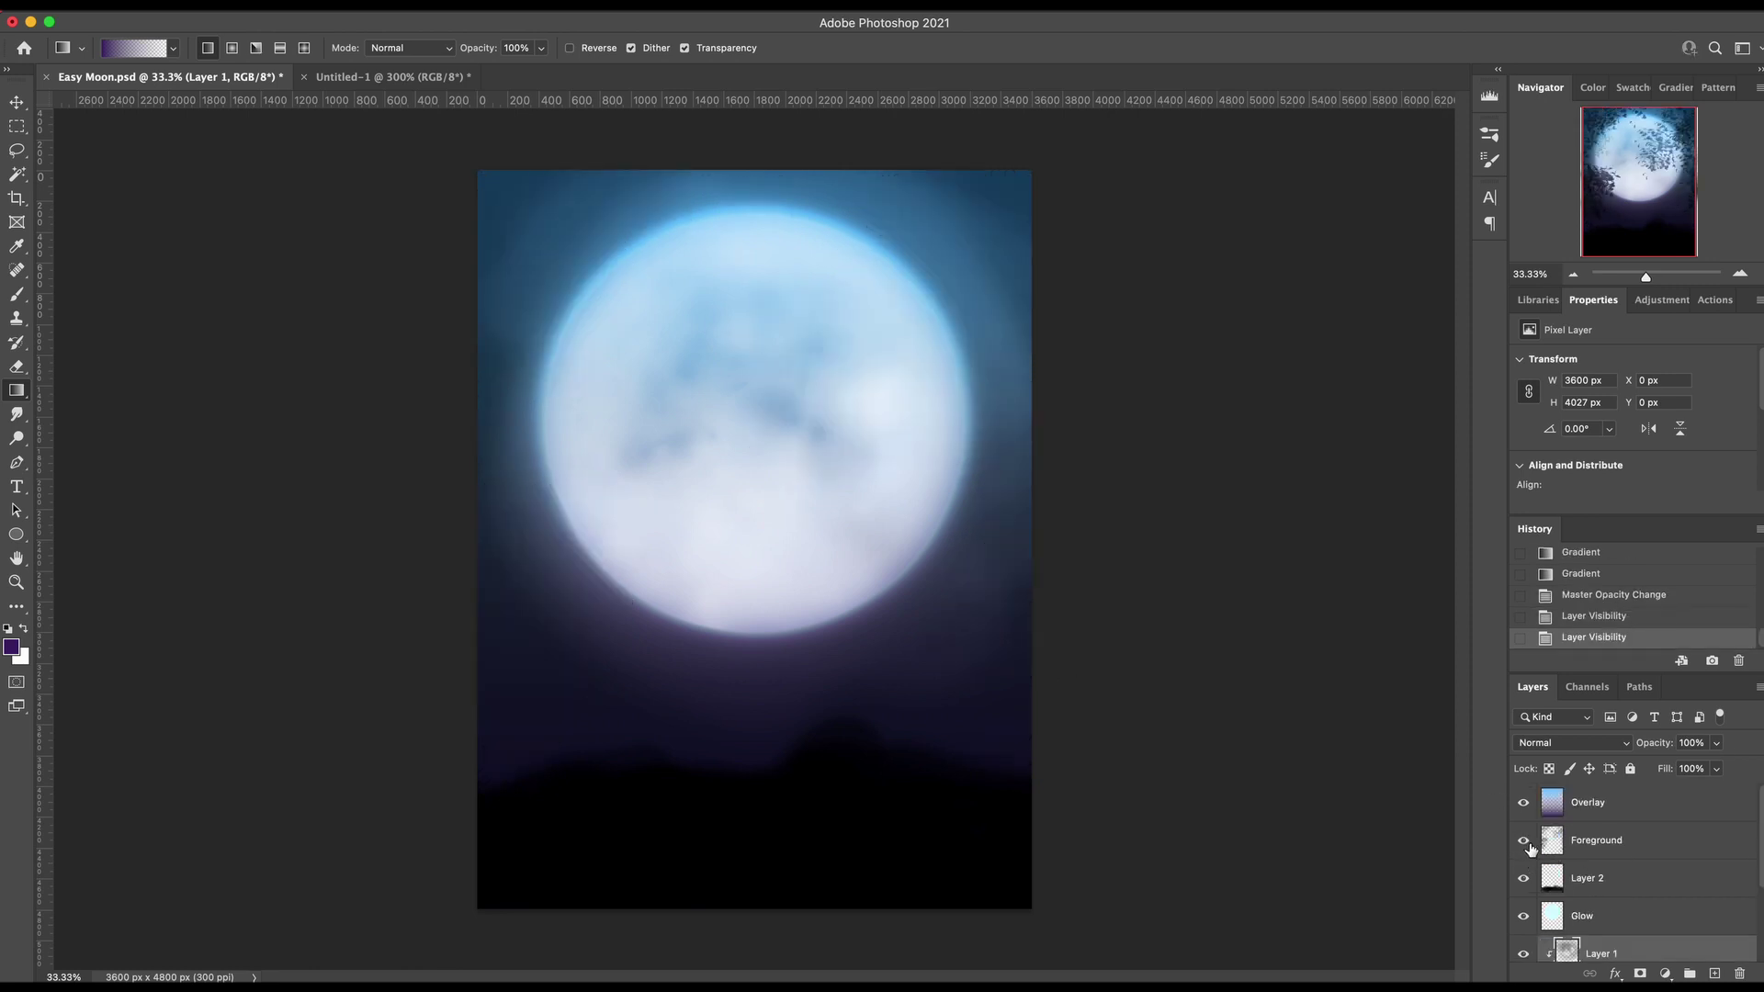
click(1487, 164)
click(1485, 167)
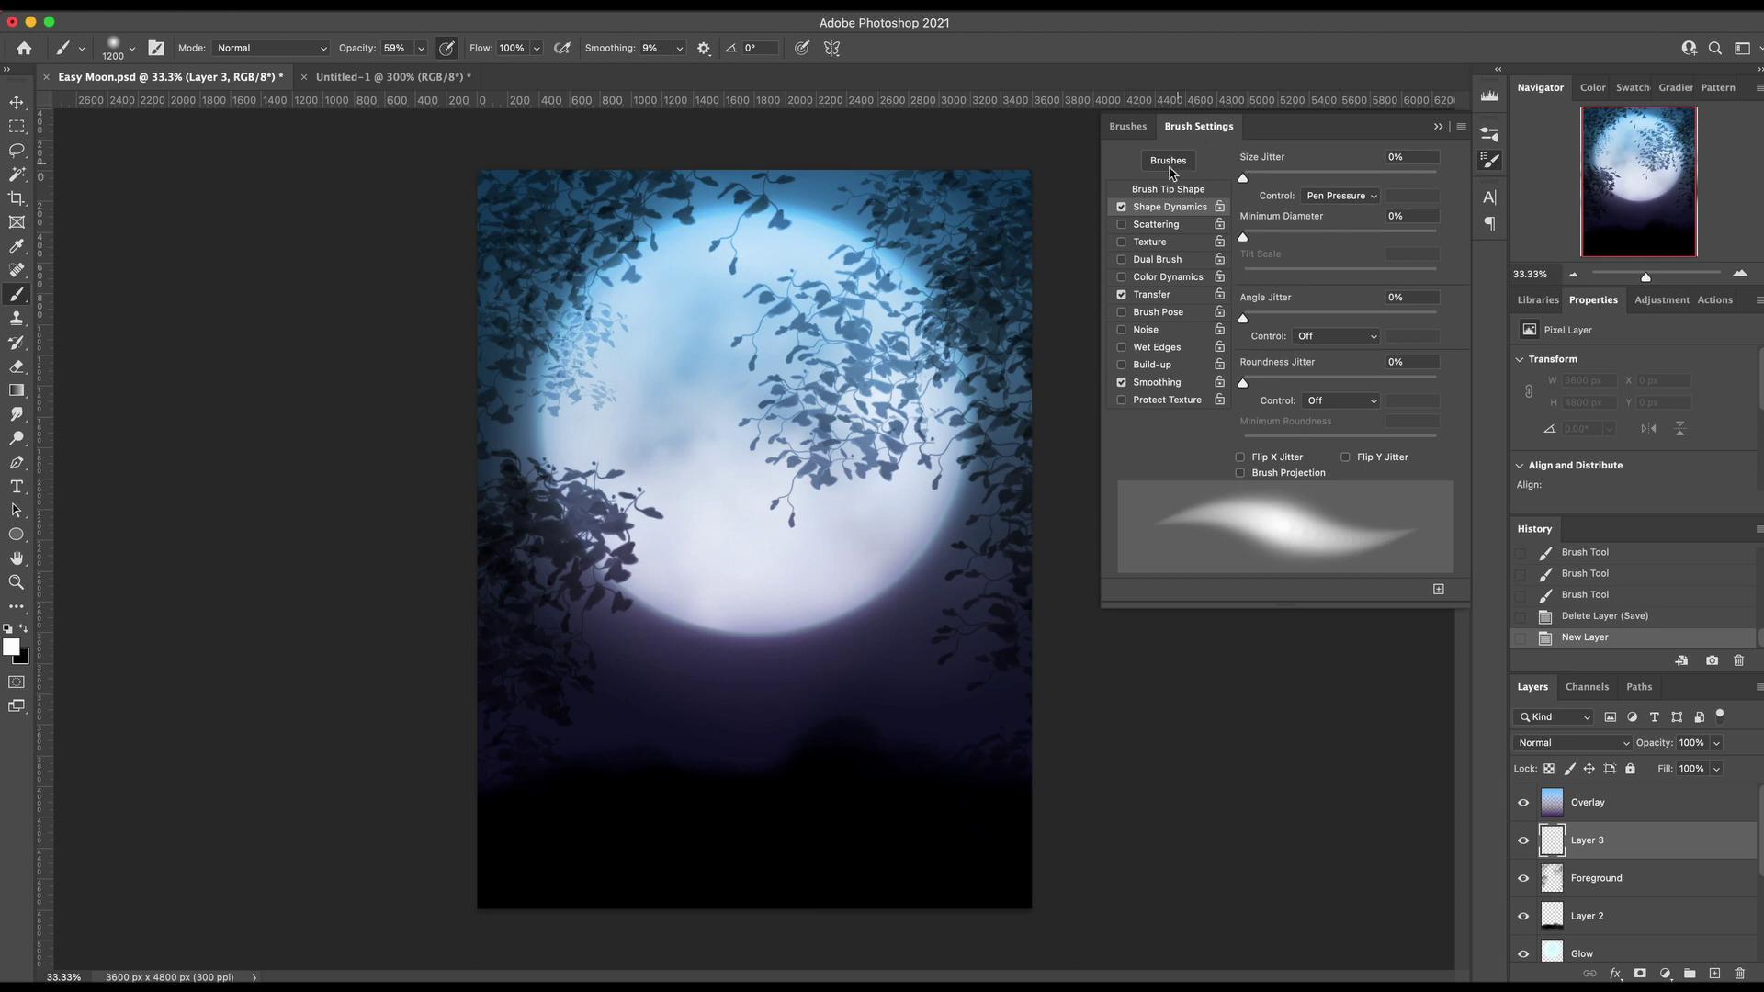
click(1286, 174)
drag(1278, 176, 1251, 177)
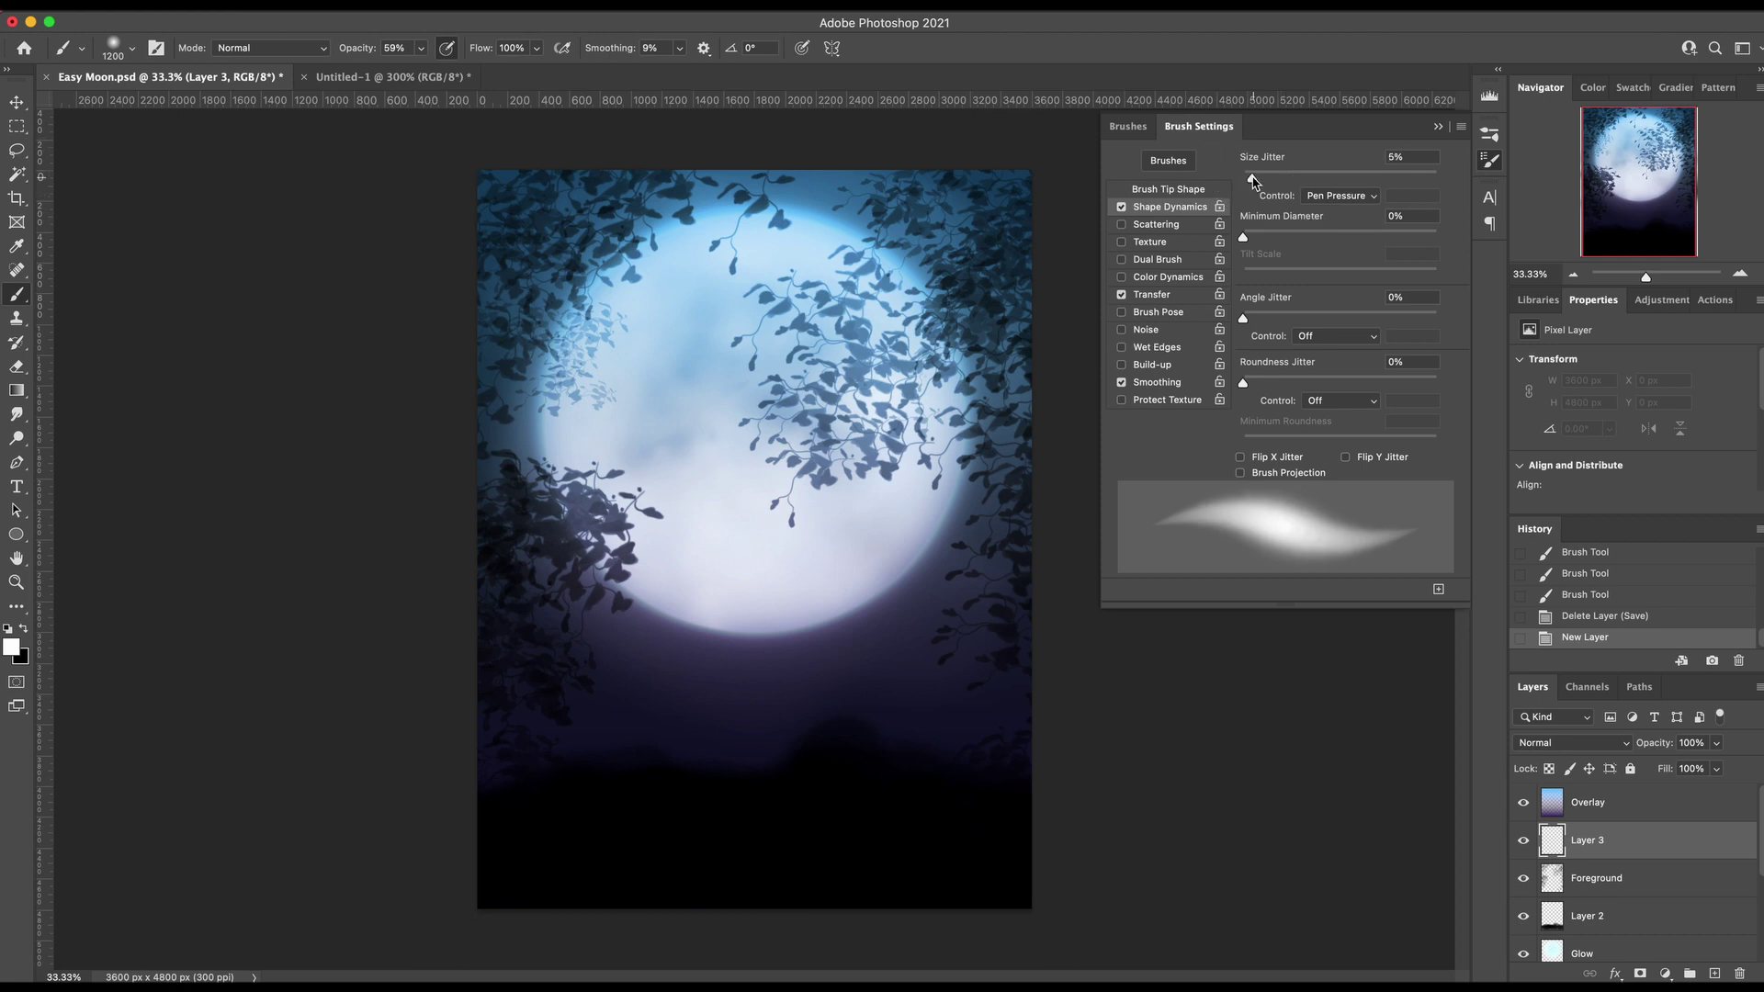
click(1184, 191)
click(1186, 128)
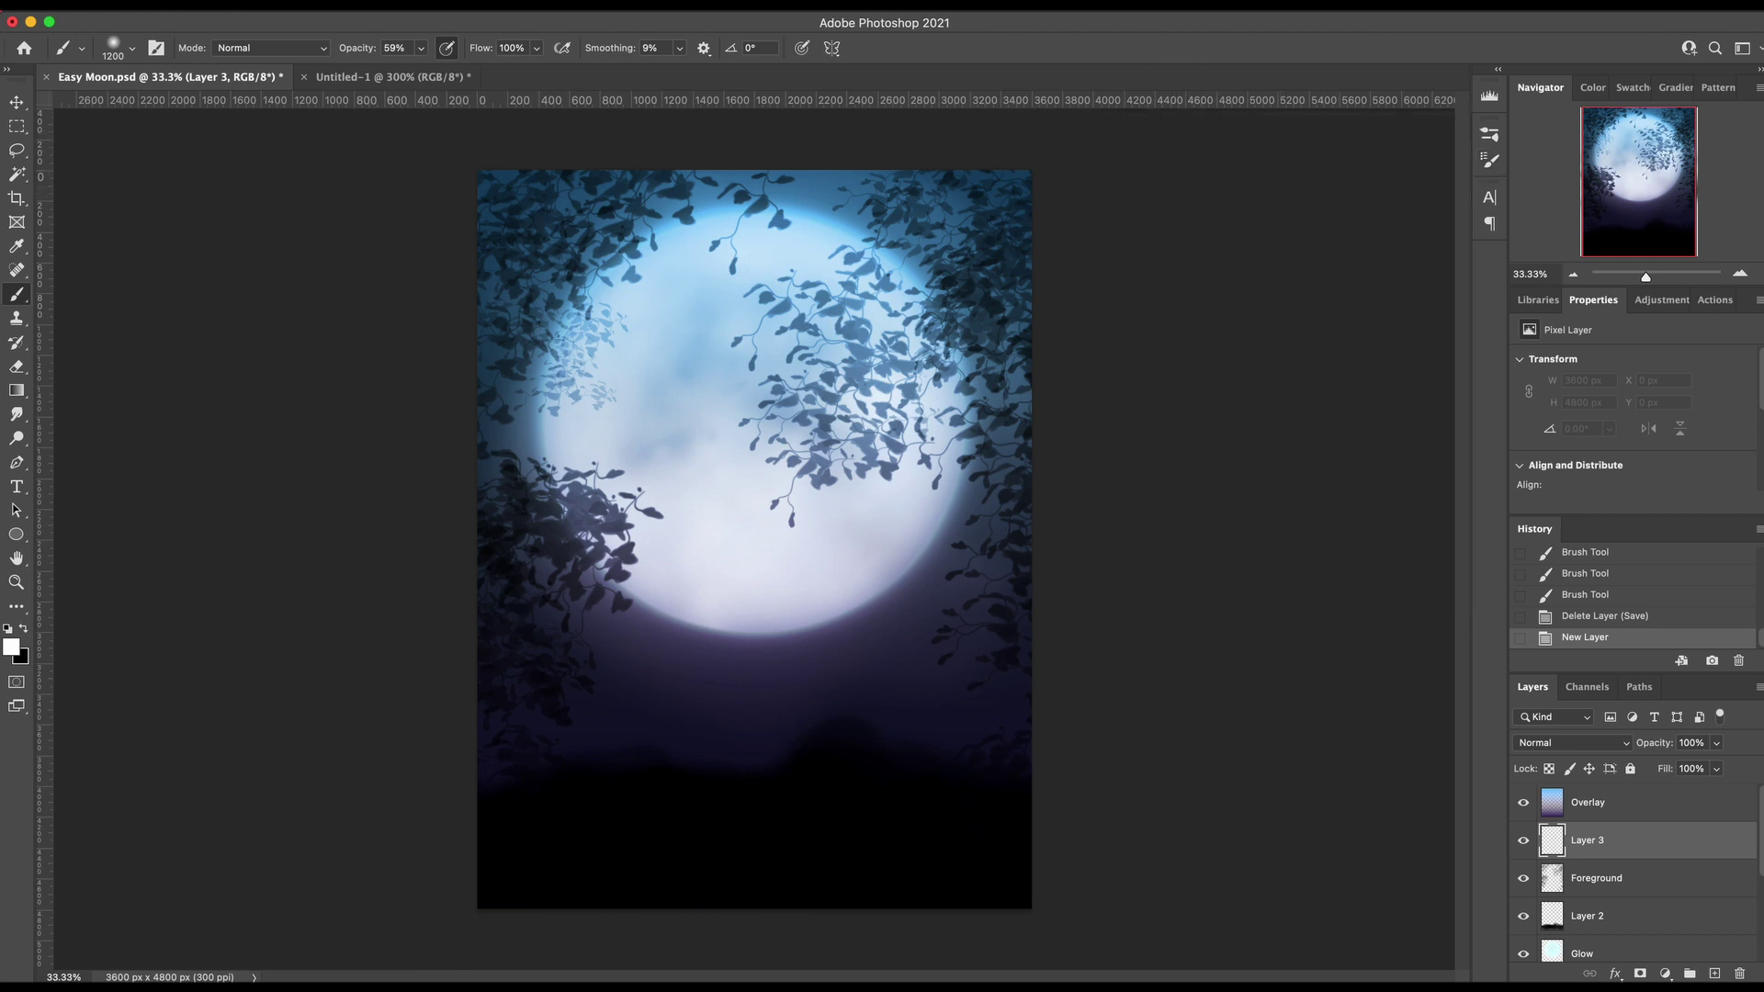
Set the soft brush's spacing to 1000% and its size jitter to 30% for scattering separate dots
click(557, 5)
mouse_move(610, 6)
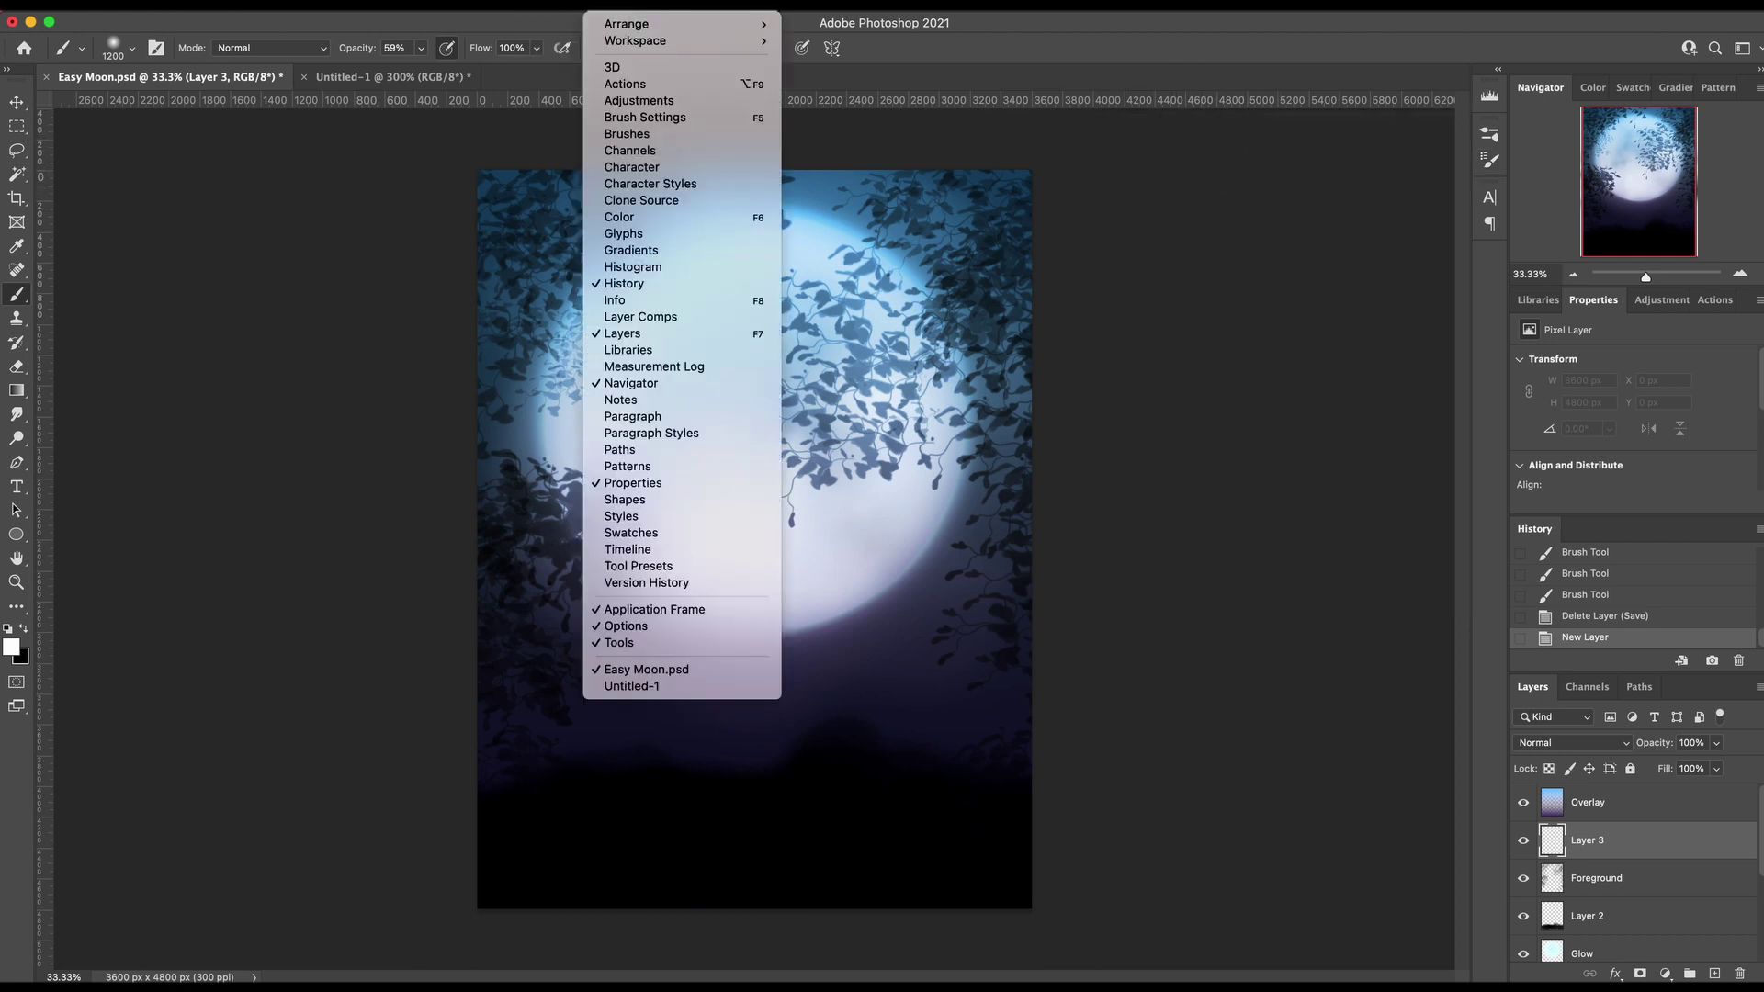
click(652, 118)
drag(1266, 442, 1439, 443)
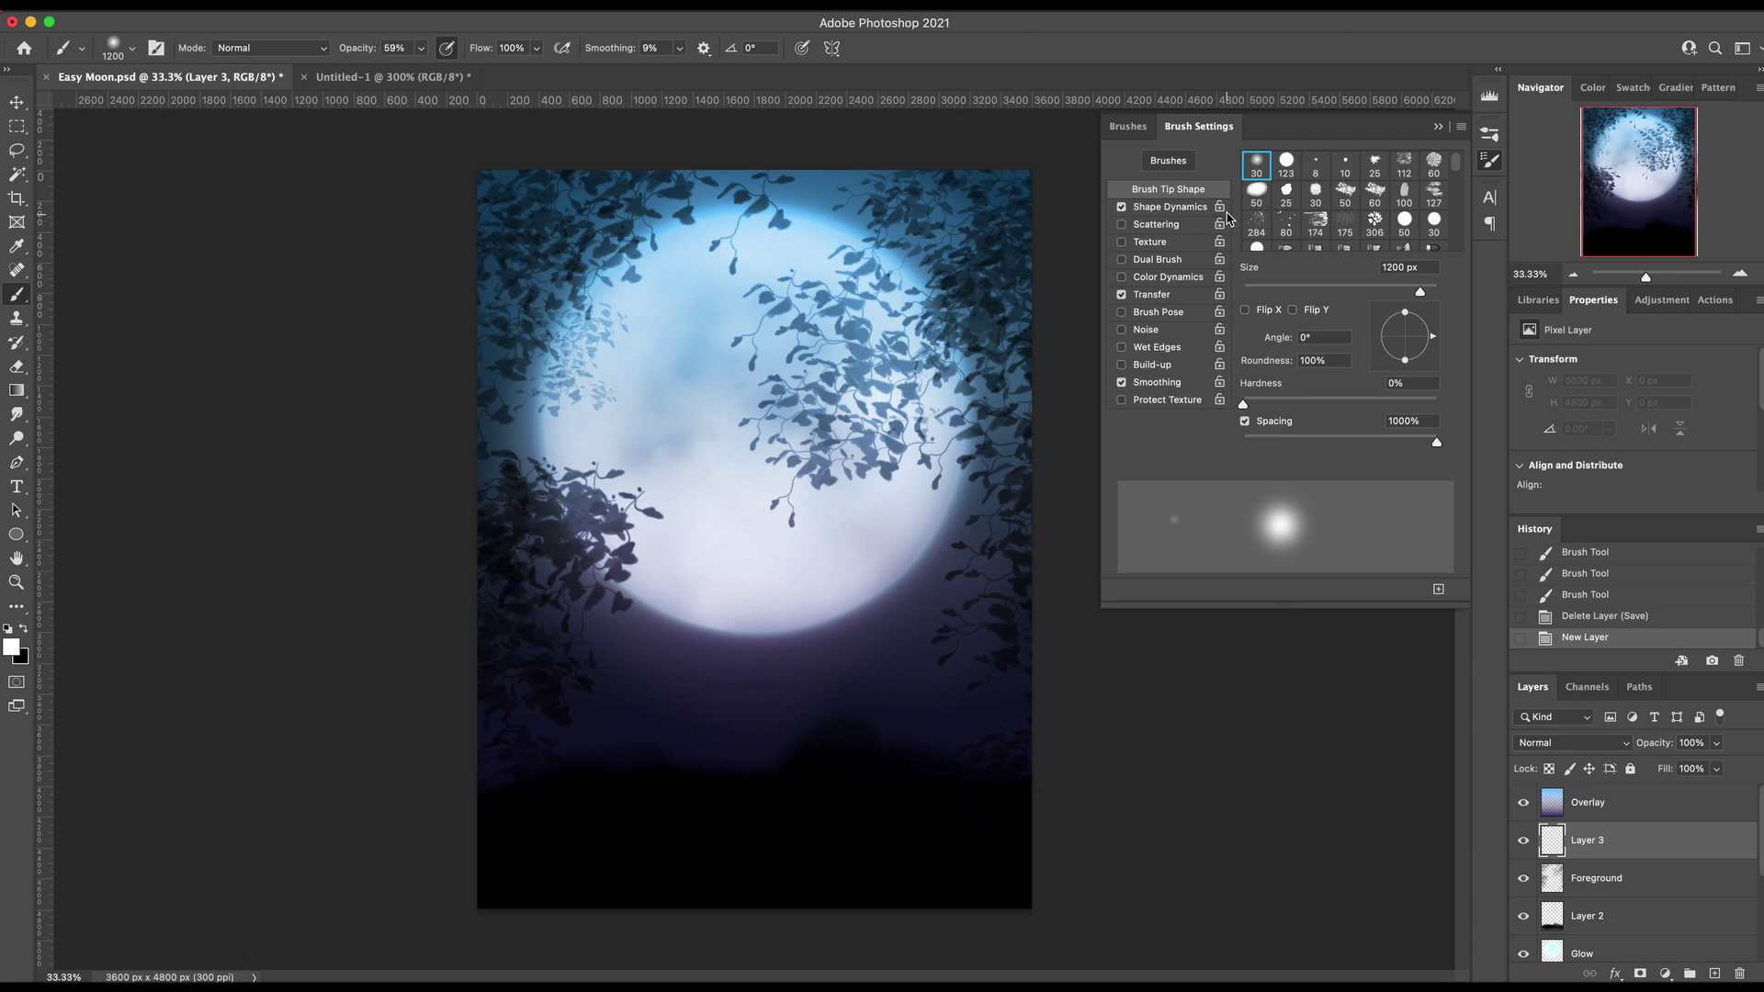
click(1167, 207)
drag(1286, 178, 1302, 178)
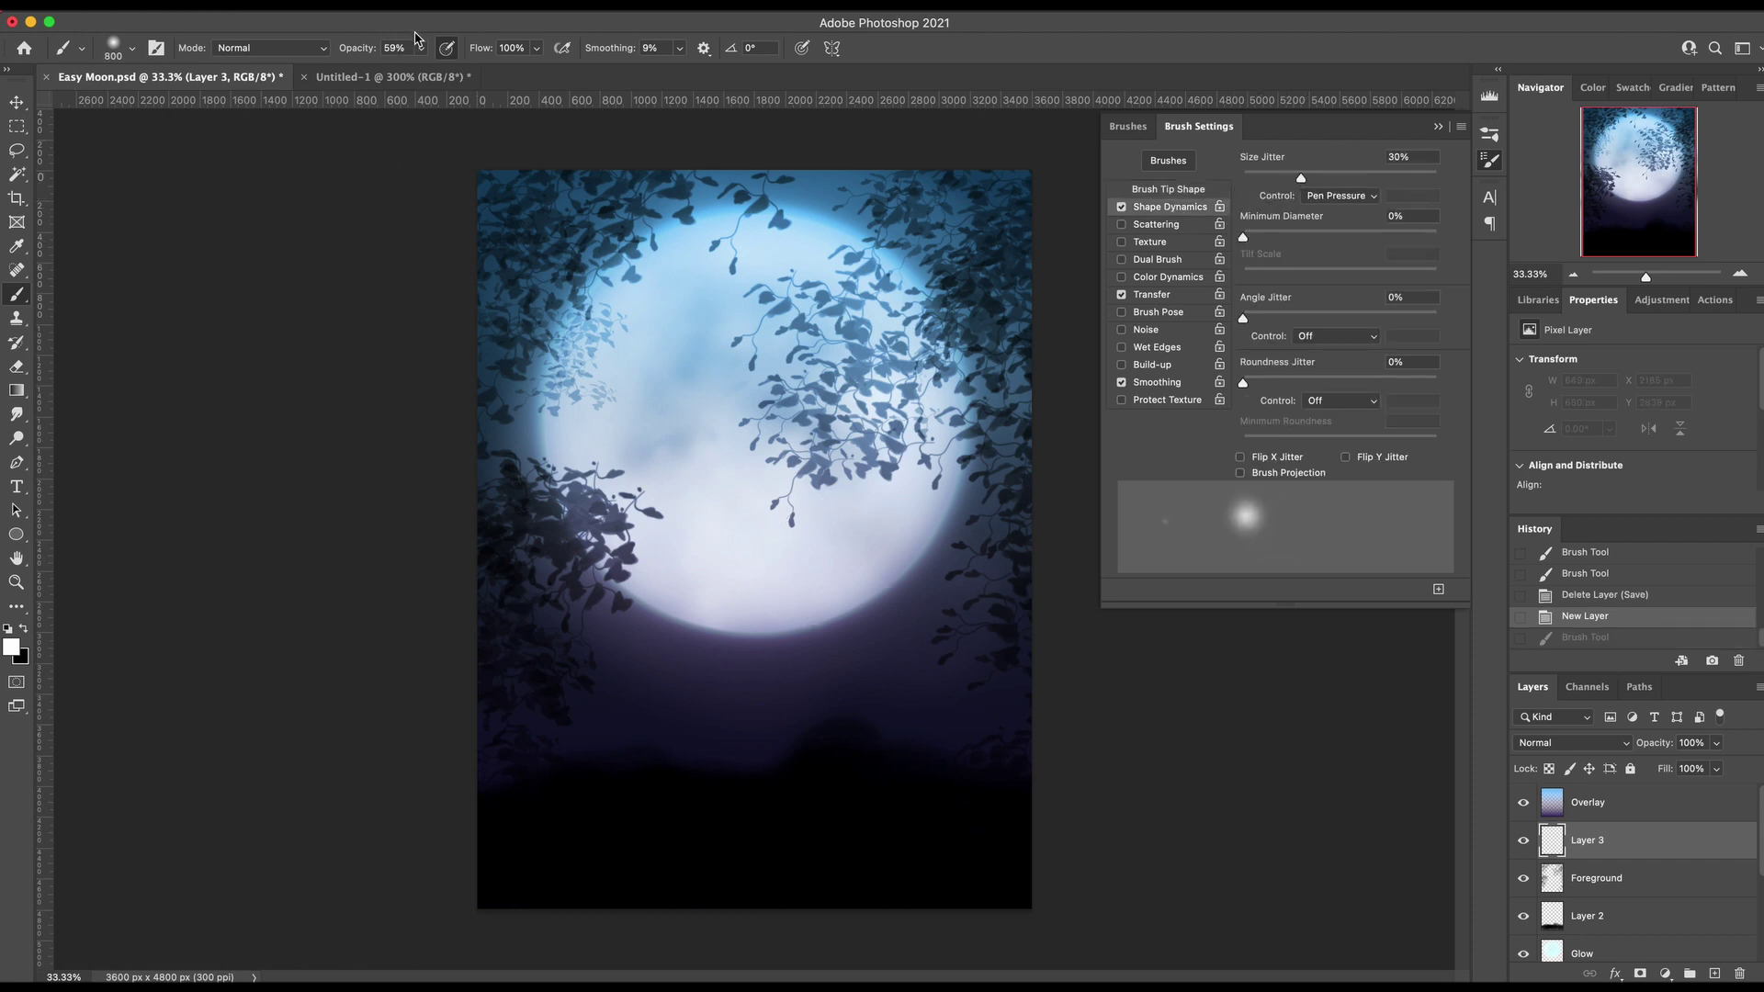
Set the brush's opacity to 100% and reduce its size to 60 px
click(420, 47)
click(420, 49)
click(421, 52)
drag(421, 69, 462, 69)
click(852, 572)
key([)
key([)
key([)
key([)
key([)
key([)
key([)
key([)
key([)
key([)
key([)
key([)
key([)
key([)
key([)
key([)
key([)
key([)
key([)
right_click(707, 671)
Paint small white stars across the sky below and around the moon on Layer 3, and close the brush settings
drag(603, 654, 705, 721)
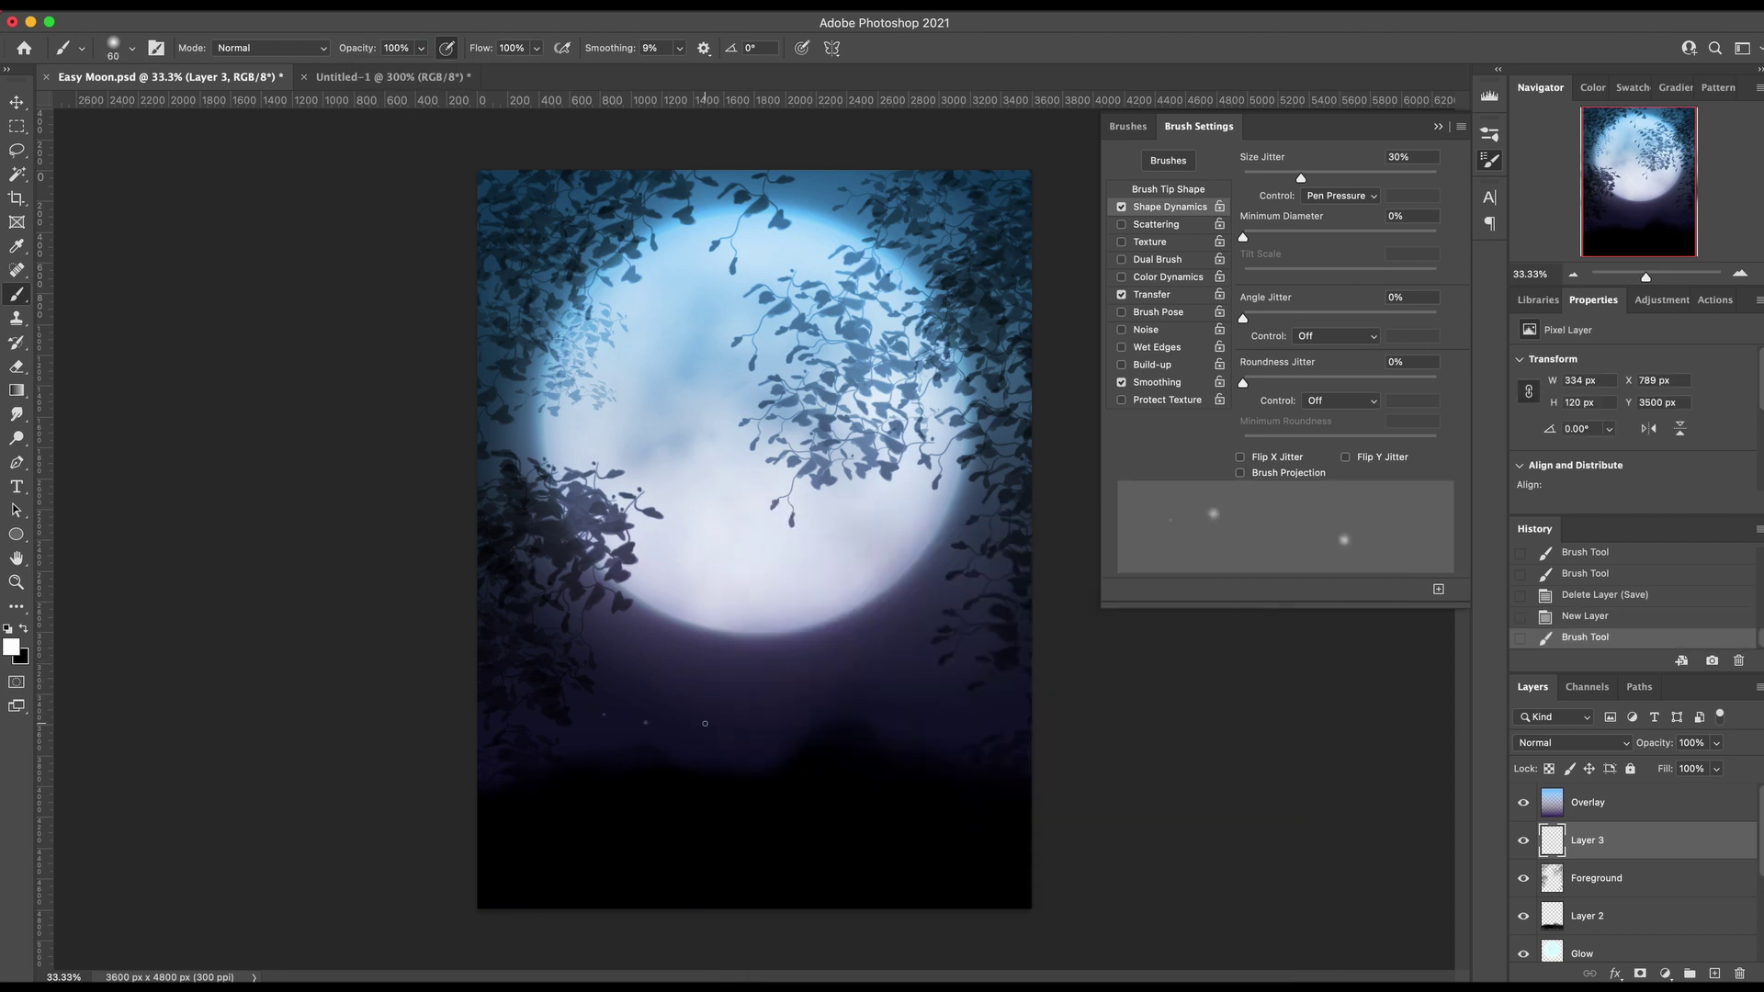
key(super+z)
drag(597, 653, 668, 679)
click(714, 682)
drag(828, 657, 924, 627)
click(839, 655)
click(771, 694)
drag(519, 627, 684, 699)
click(998, 530)
click(943, 572)
click(748, 725)
click(491, 410)
click(717, 193)
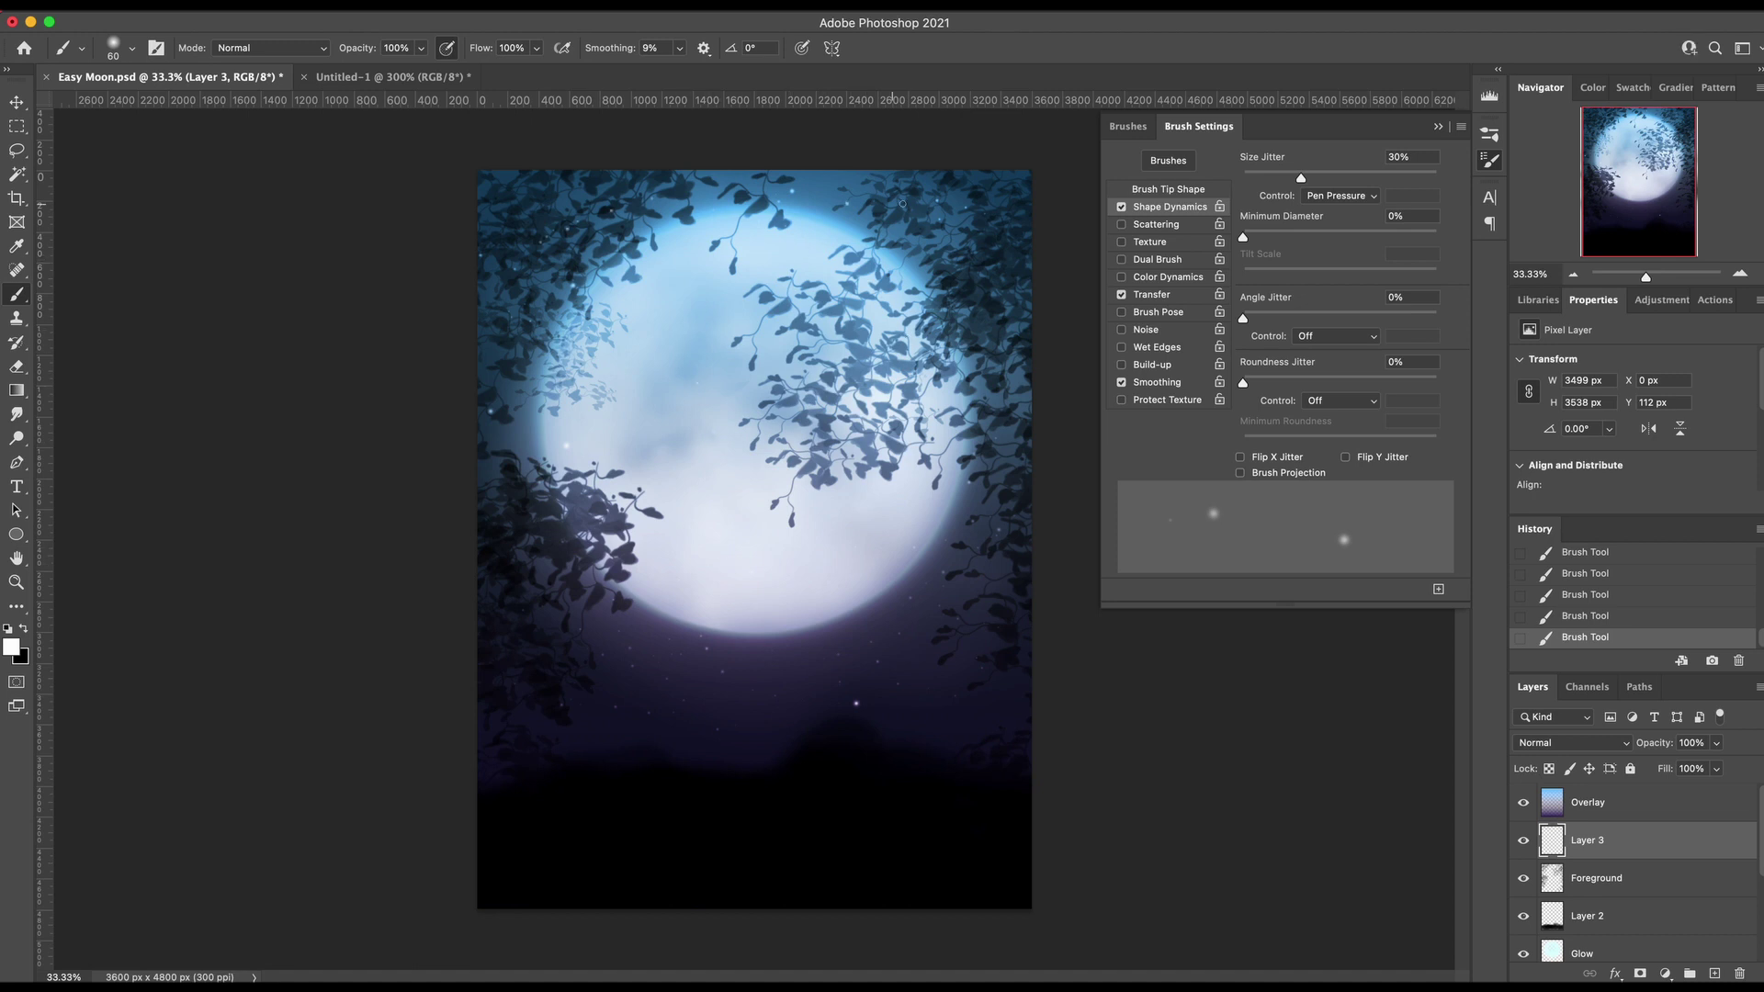
click(1017, 551)
key(F5)
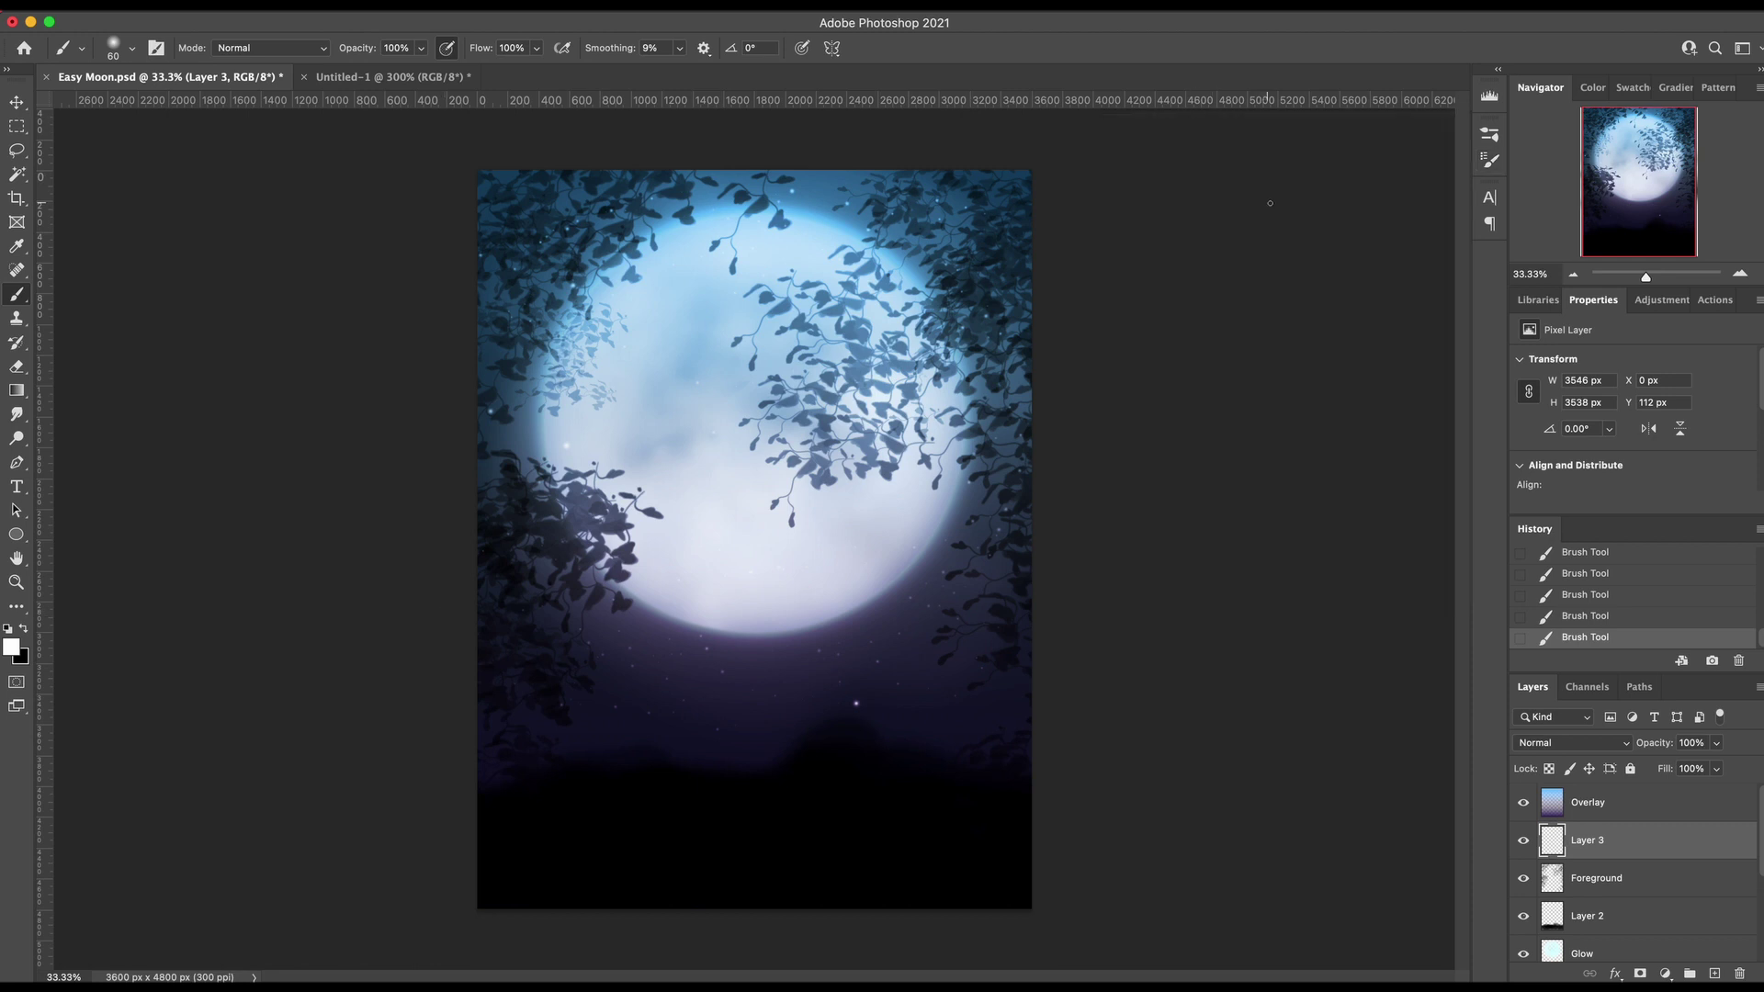